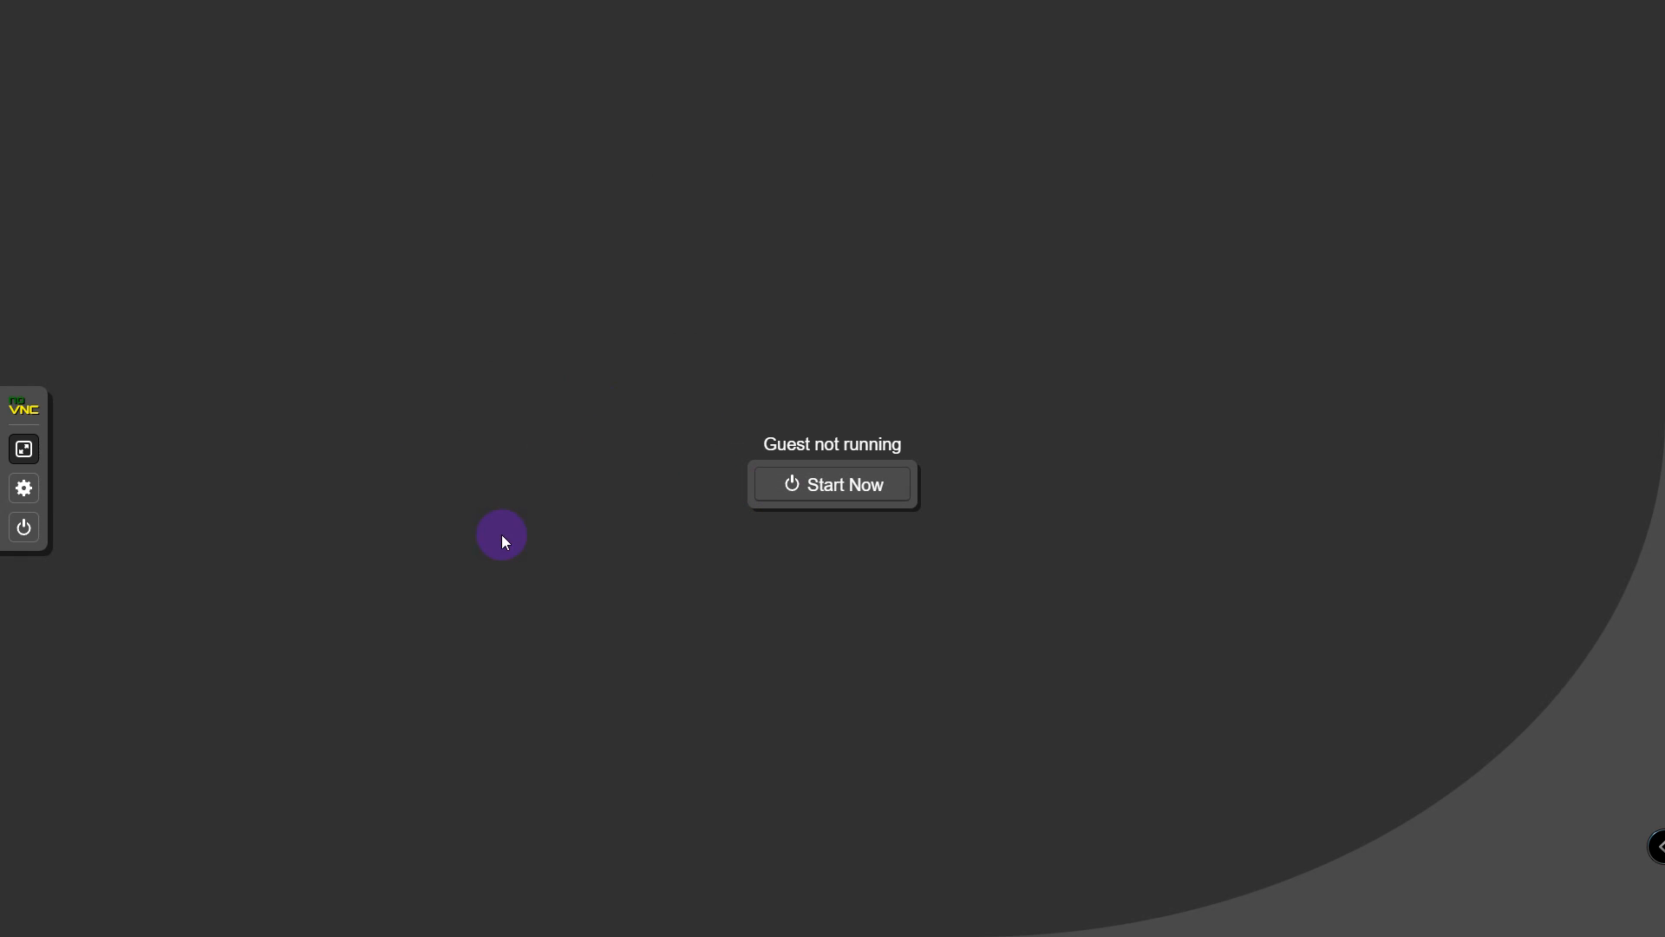
Step: Boot the virtual machine from the installation disc and accept English (United States) language settings and the US keyboard
click(862, 495)
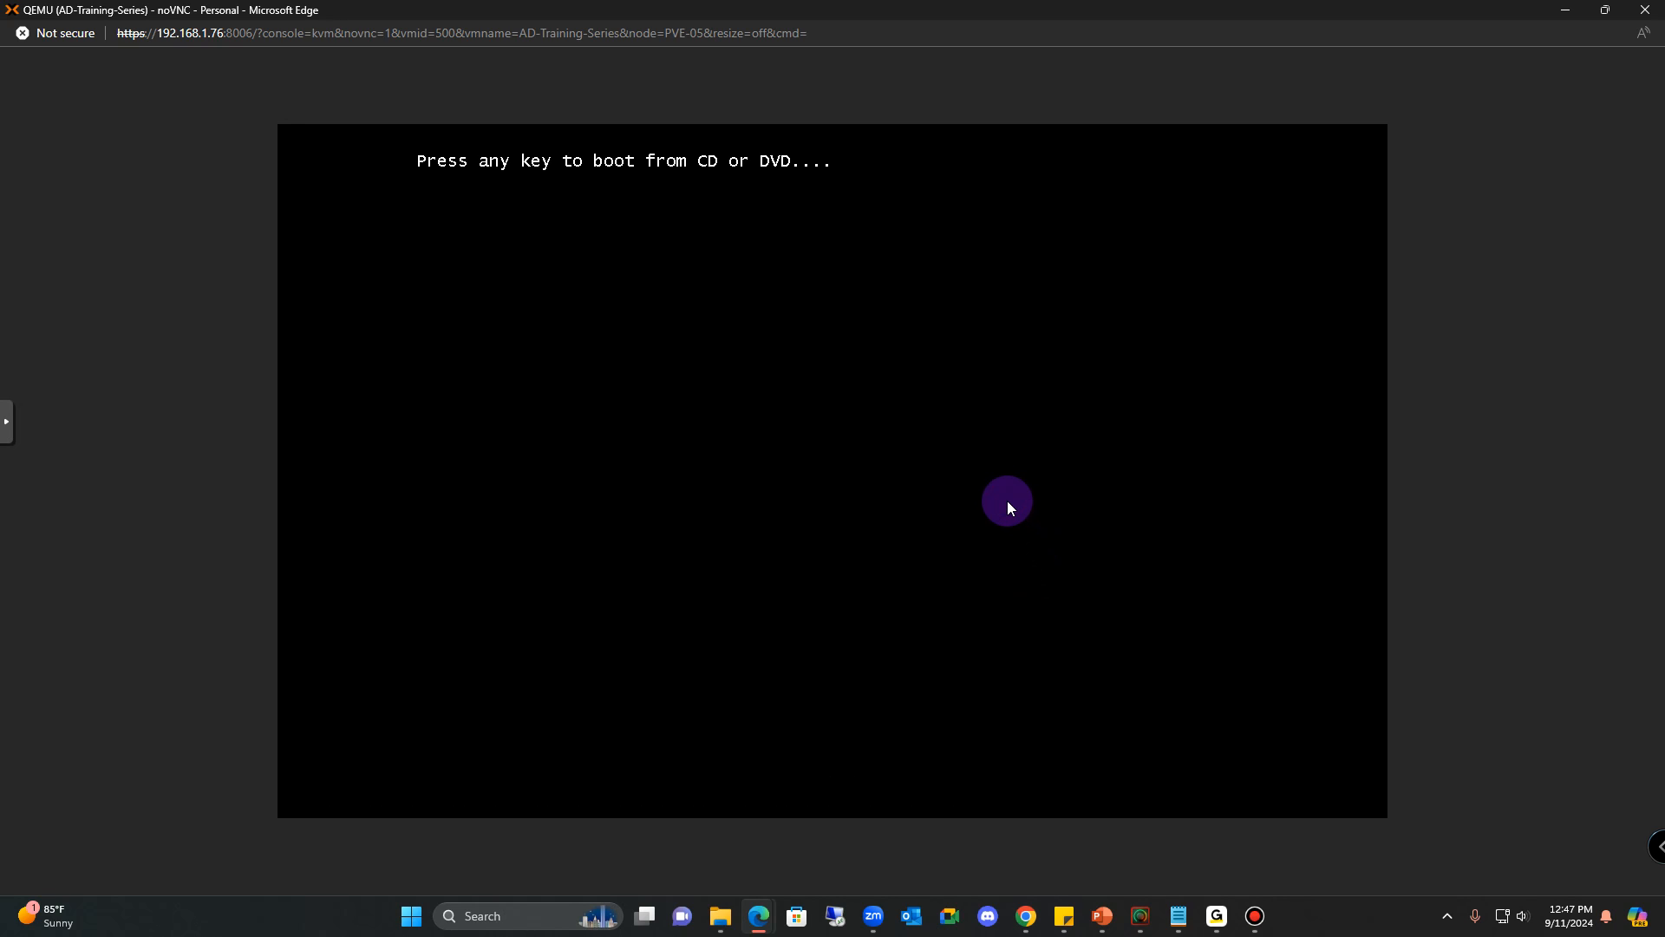
key(Return)
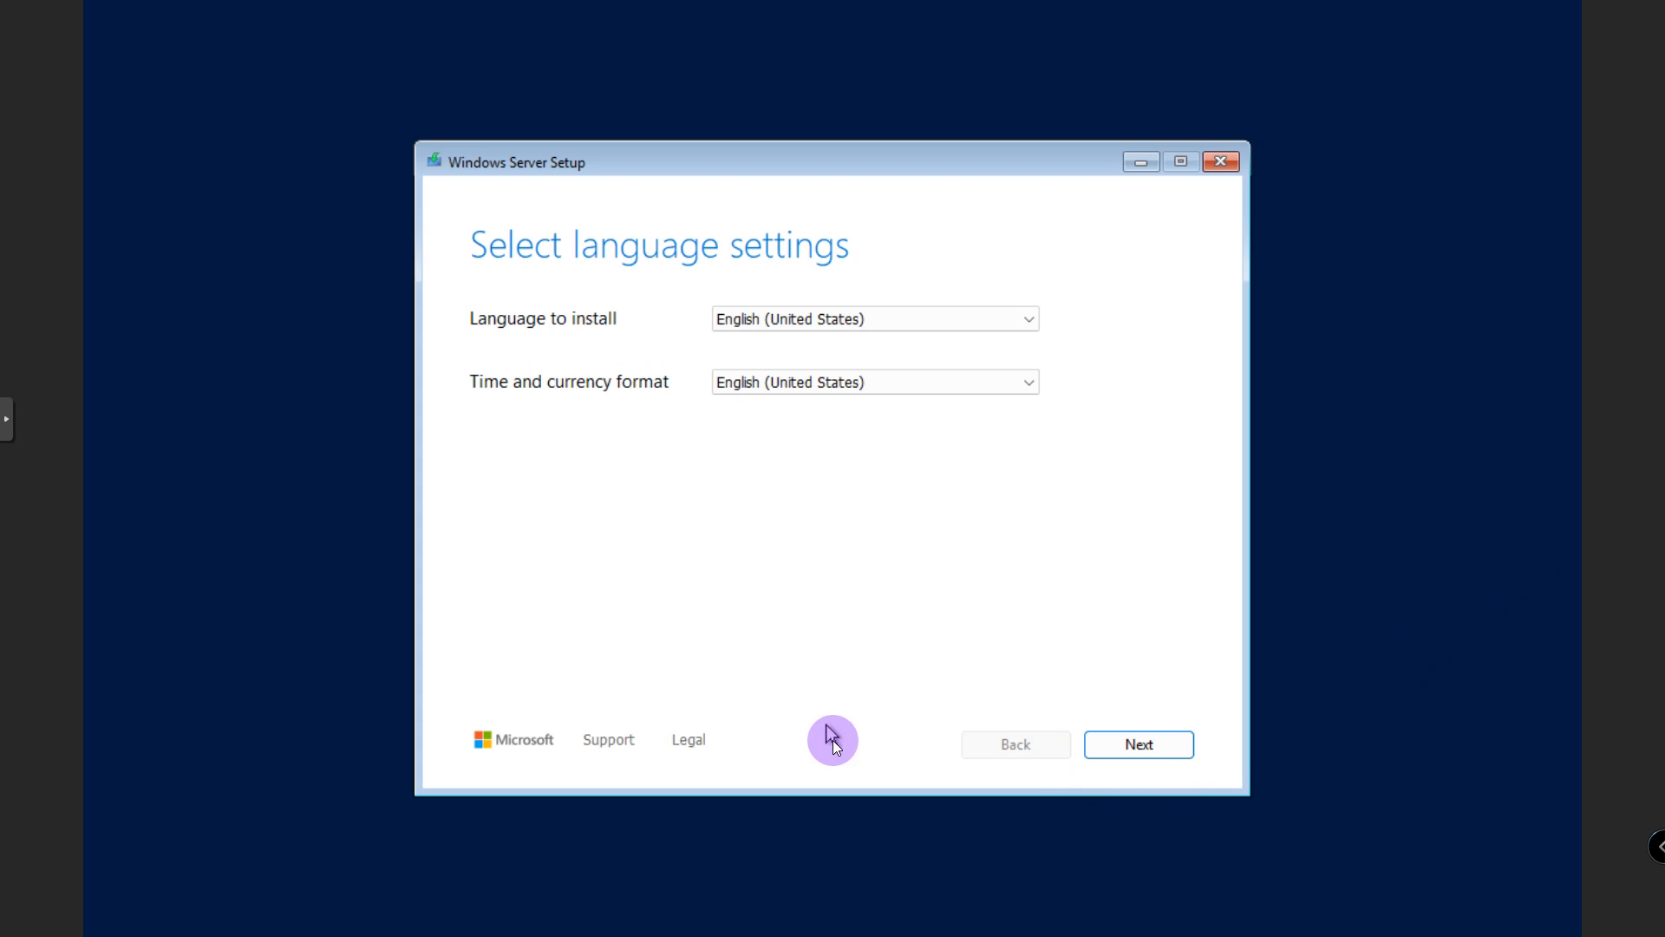
click(1167, 746)
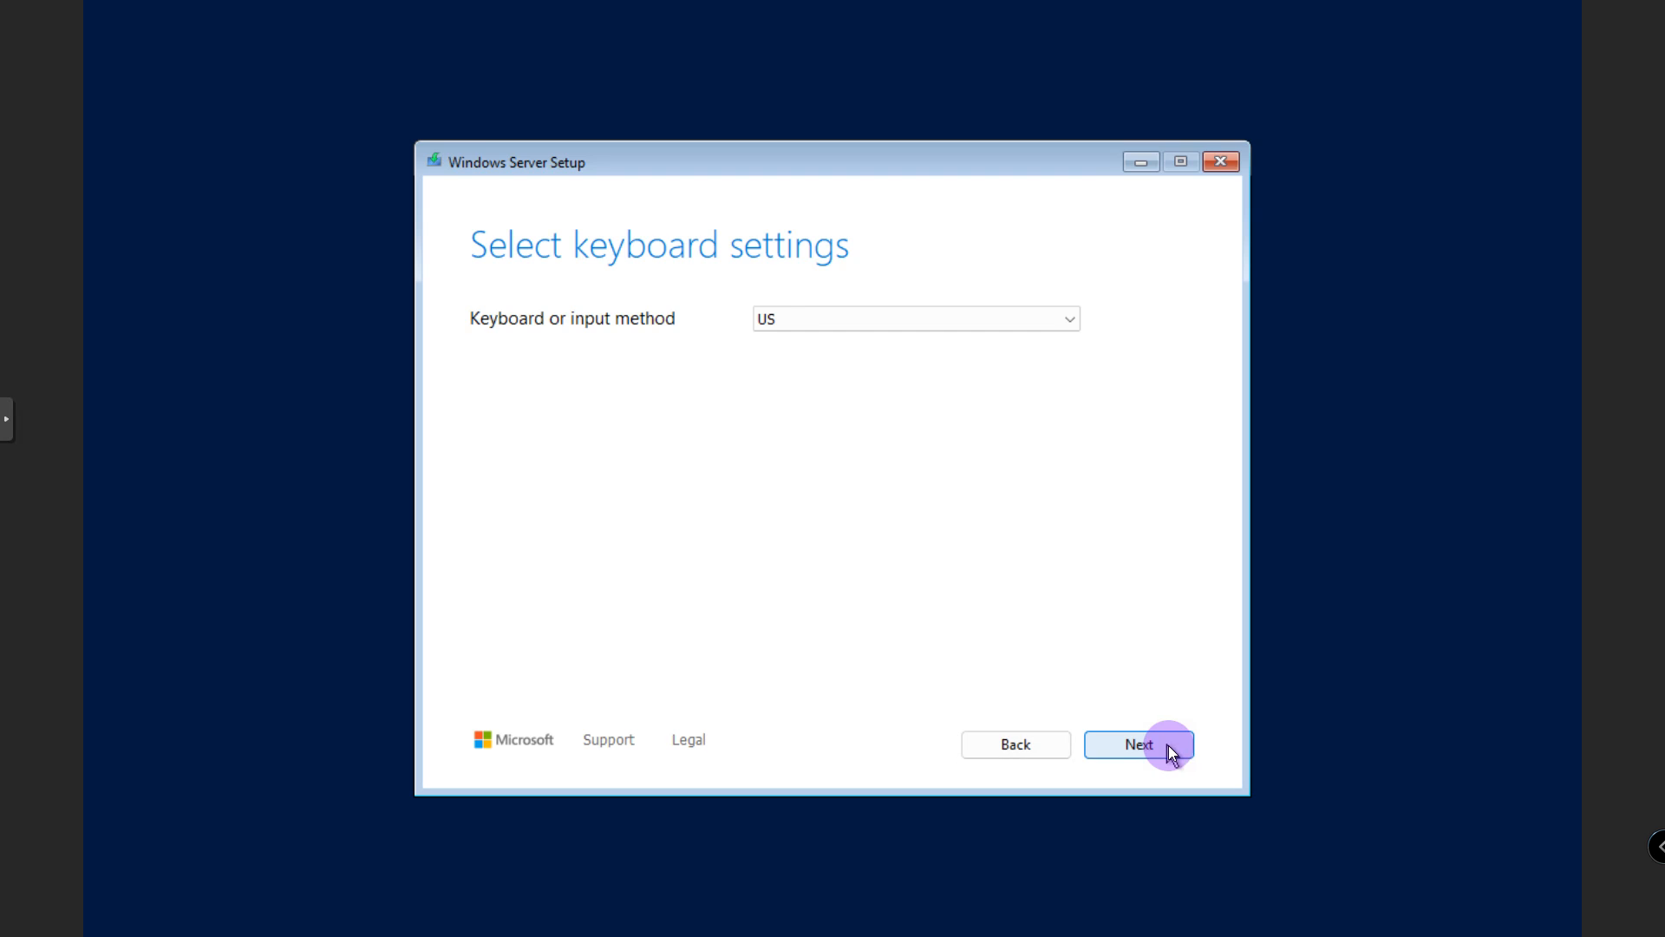
click(1127, 744)
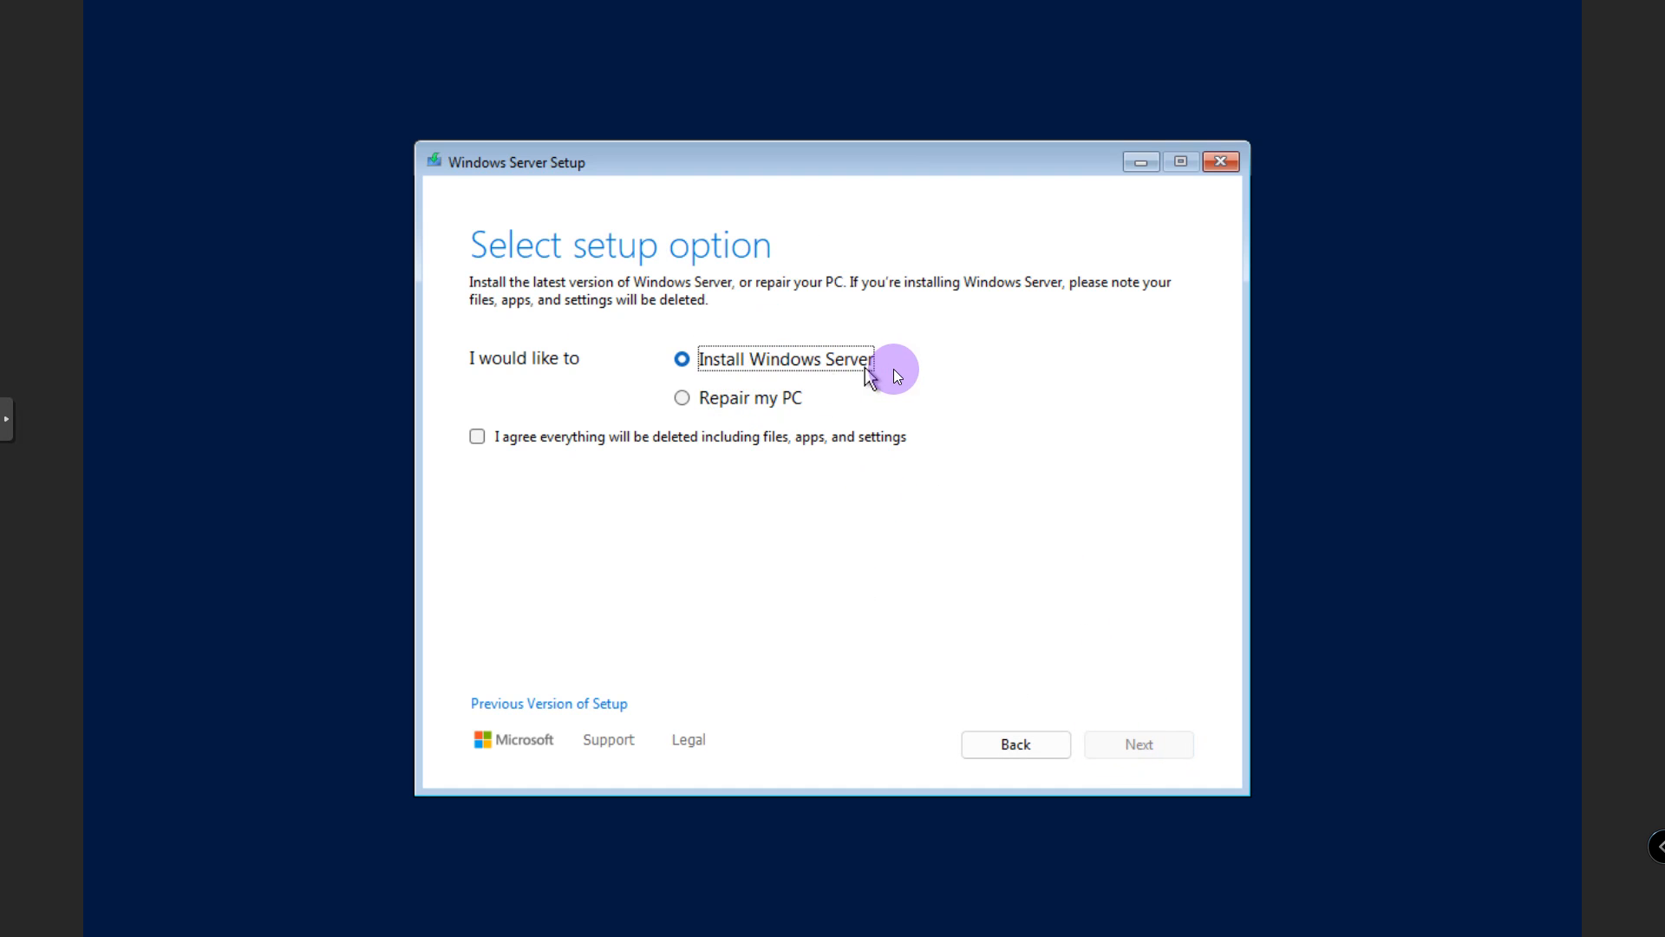
Step: Choose to install Windows Server 2025 Datacenter Evaluation (Desktop Experience), agreeing to delete everything and accepting the license terms
click(704, 436)
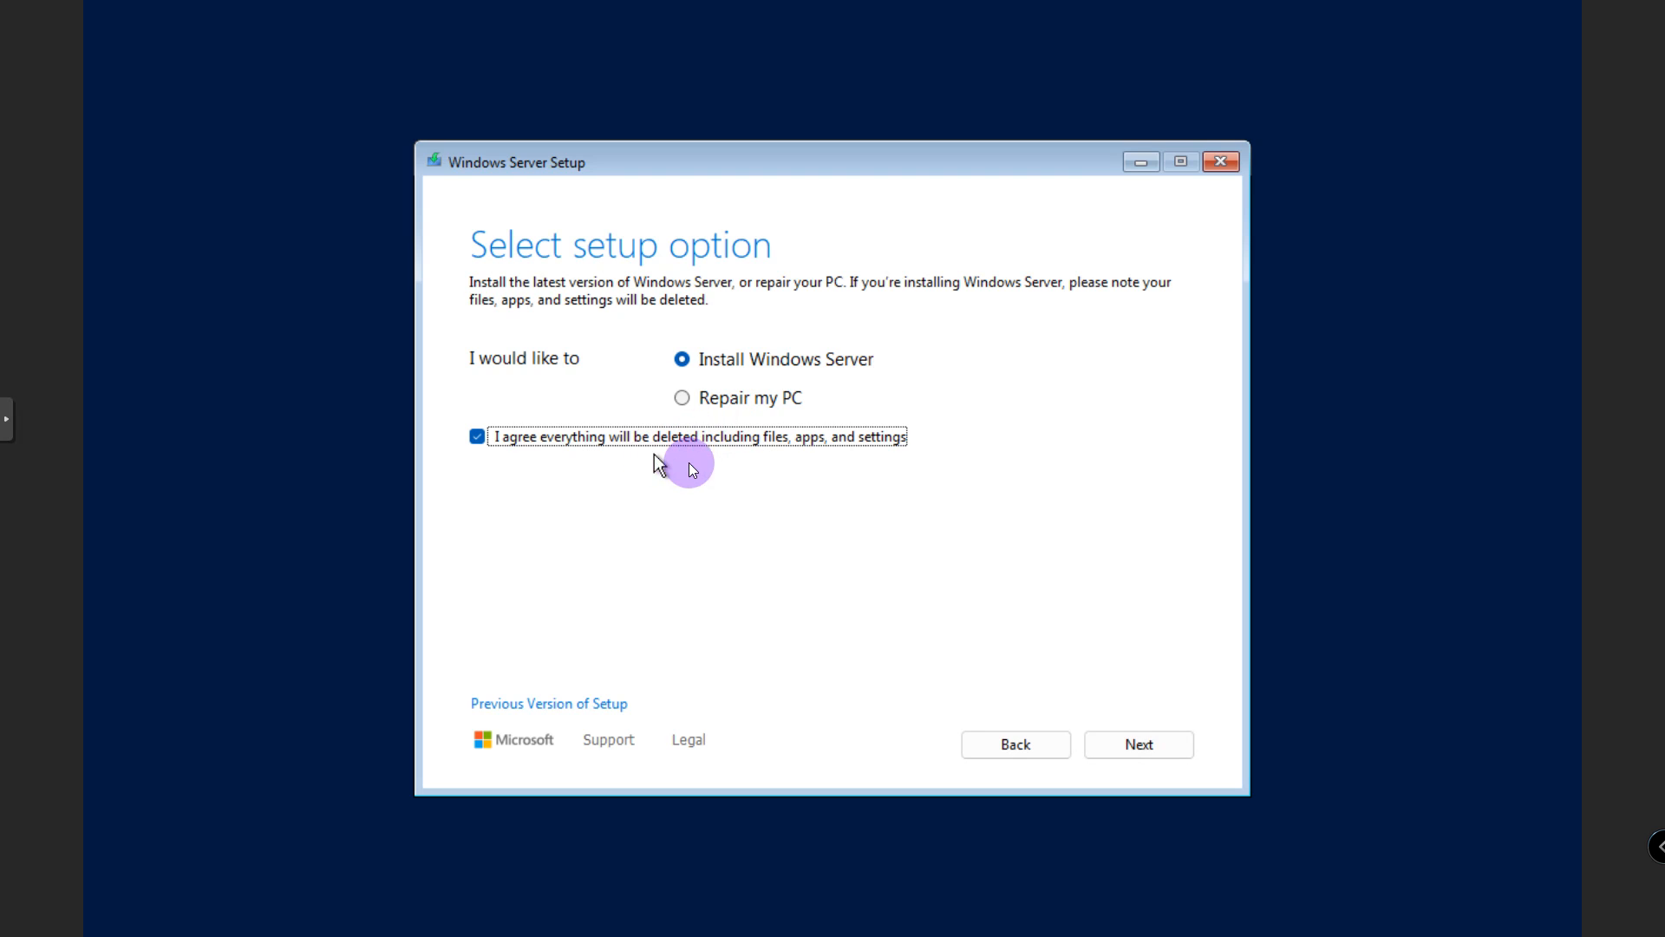
click(1143, 745)
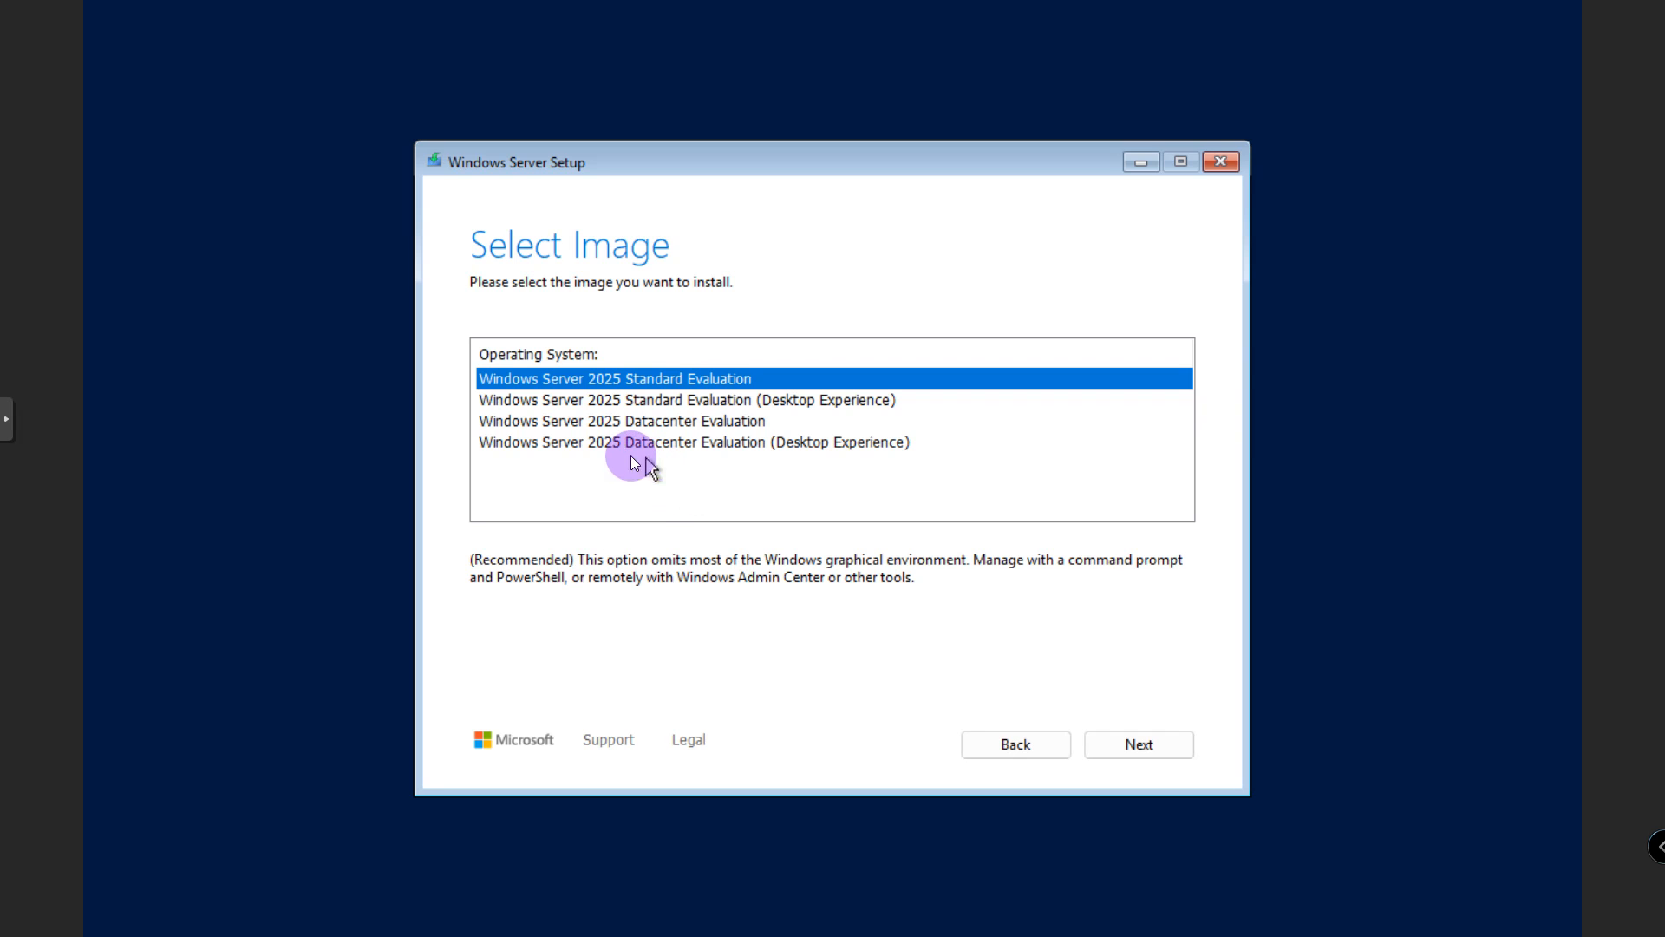
click(626, 446)
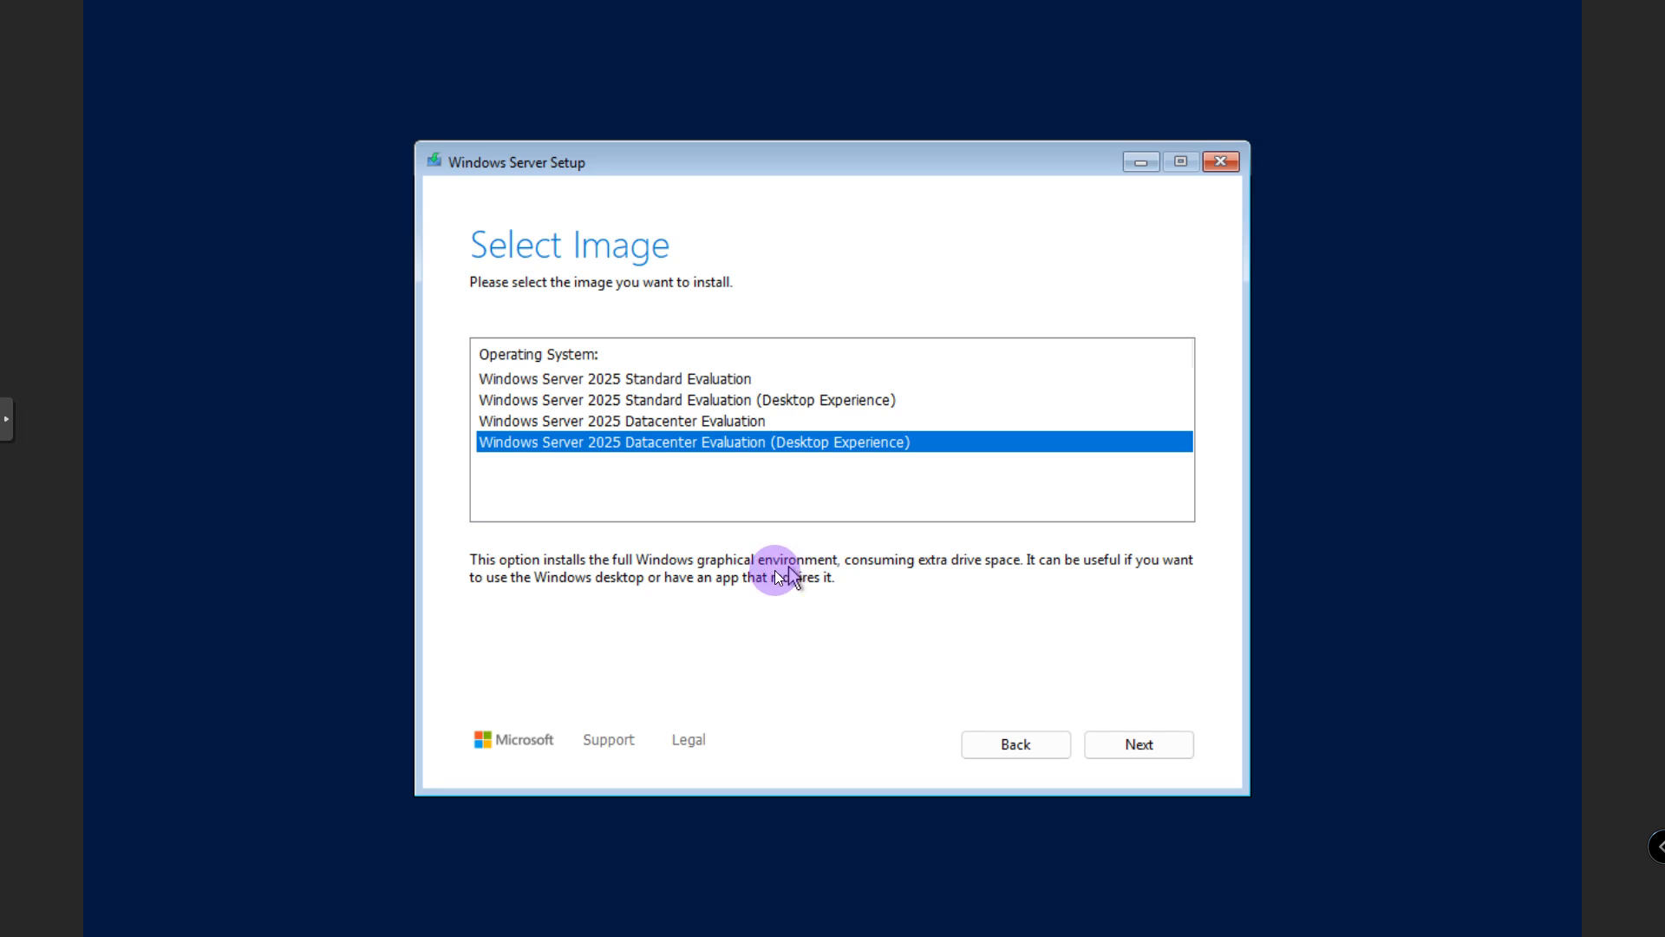
click(1132, 752)
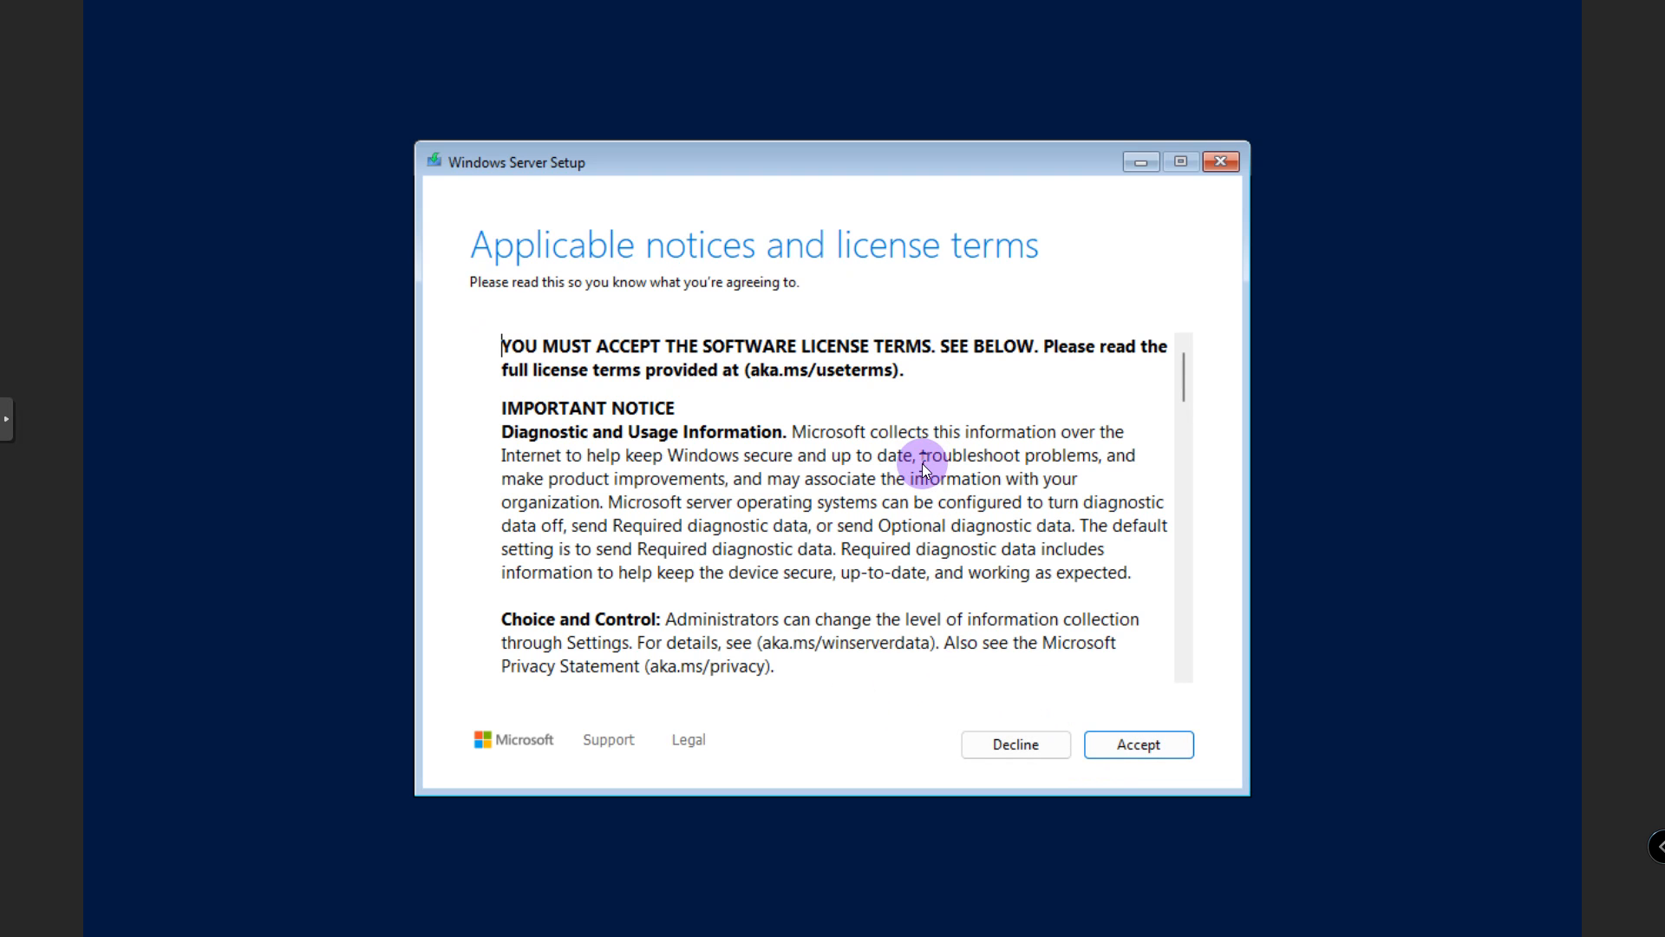
drag(1189, 388, 1175, 688)
click(1150, 741)
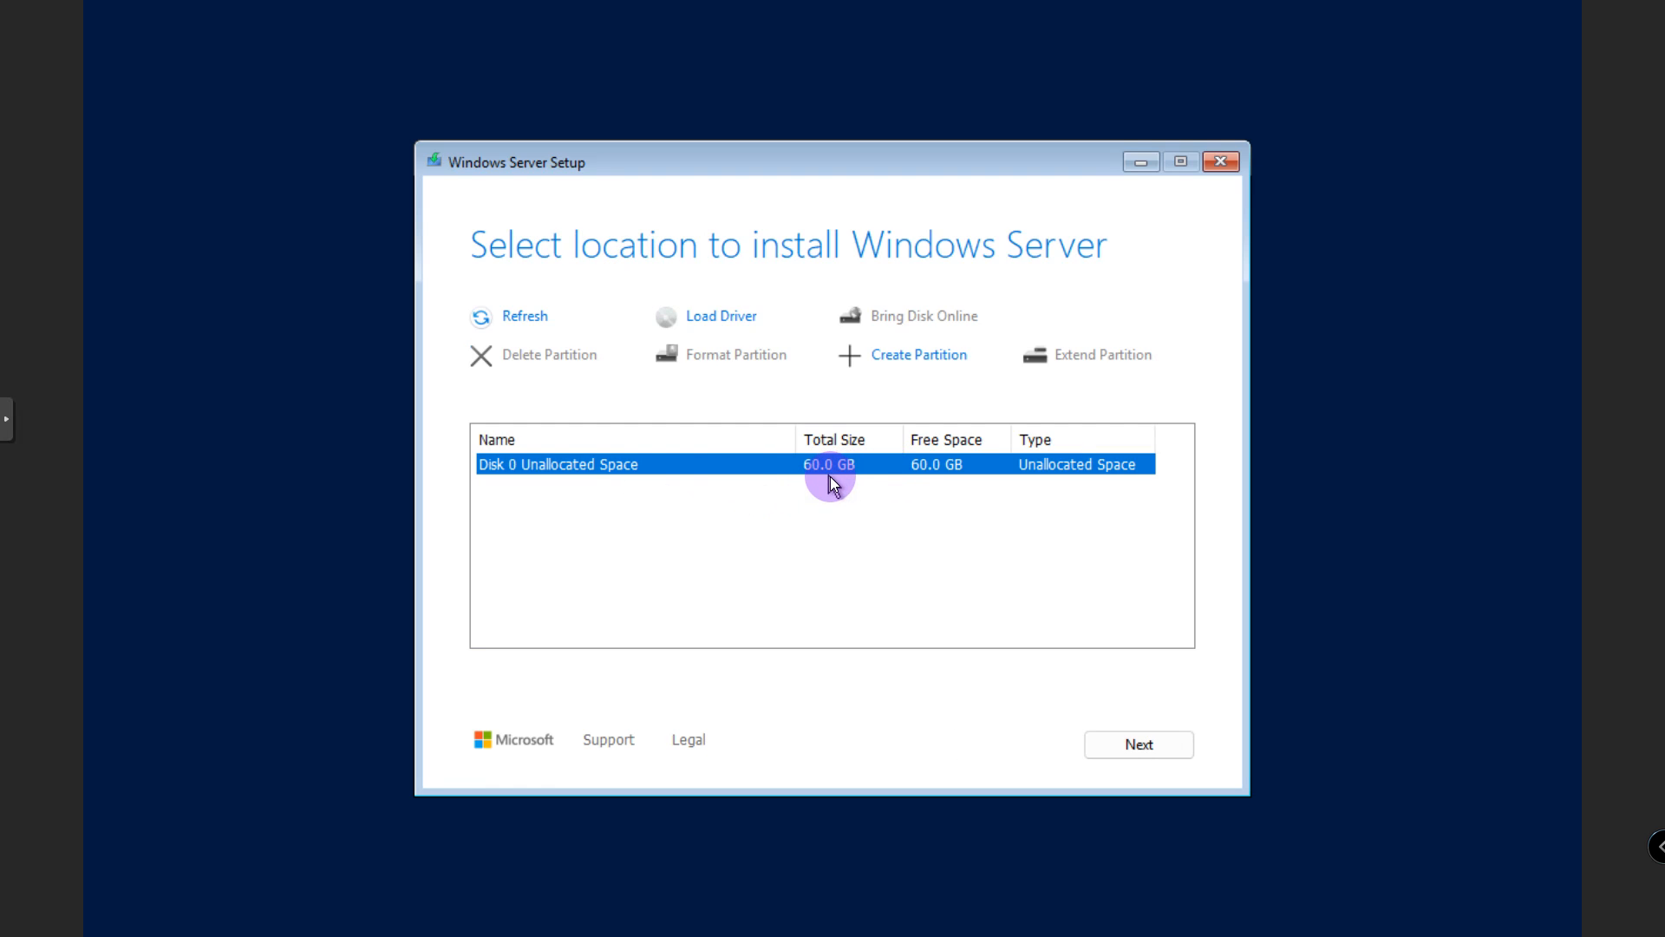
Step: Create a 61438 MB partition from Disk 0's unallocated space and start the installation on the primary partition
click(924, 359)
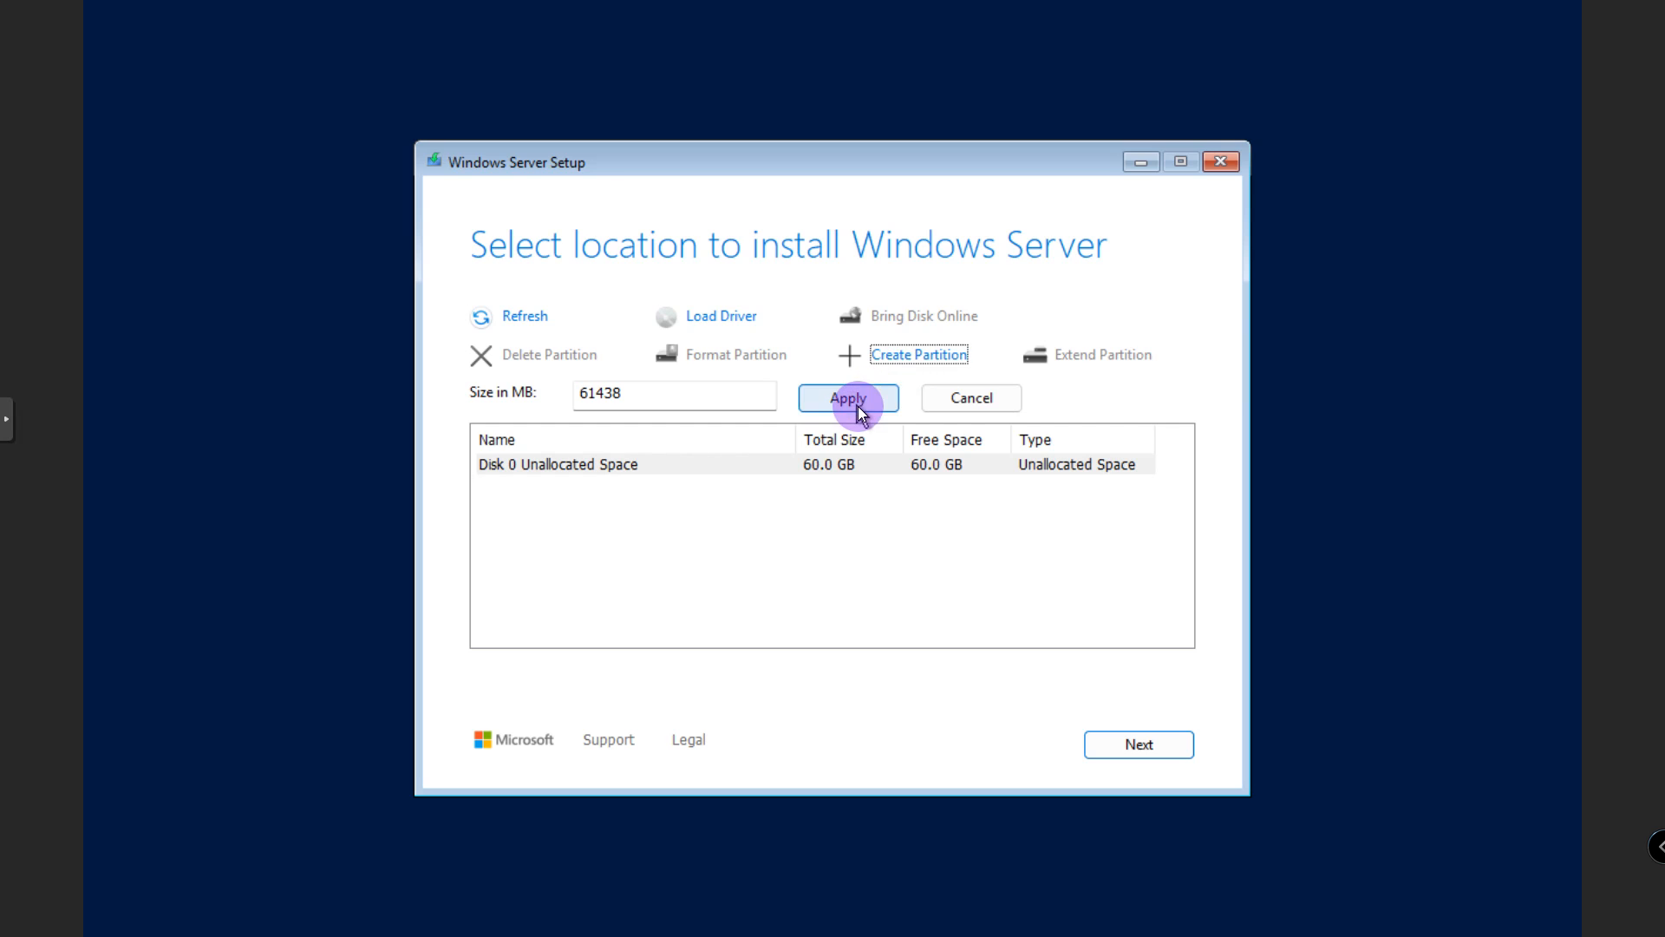
click(856, 406)
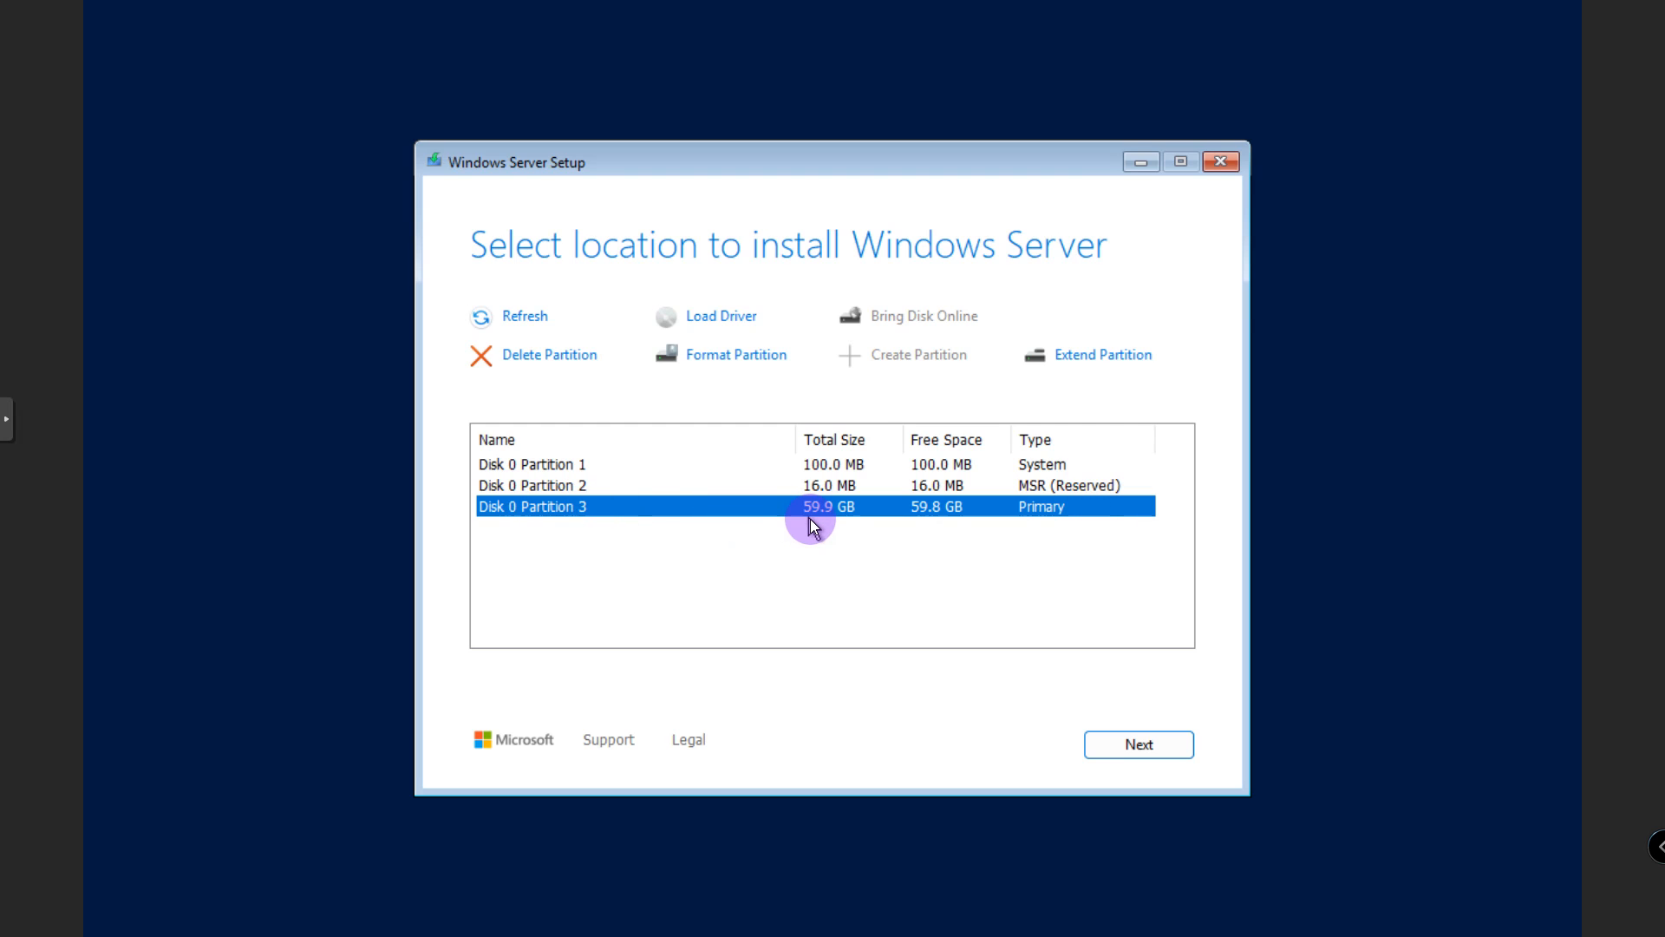
click(1157, 751)
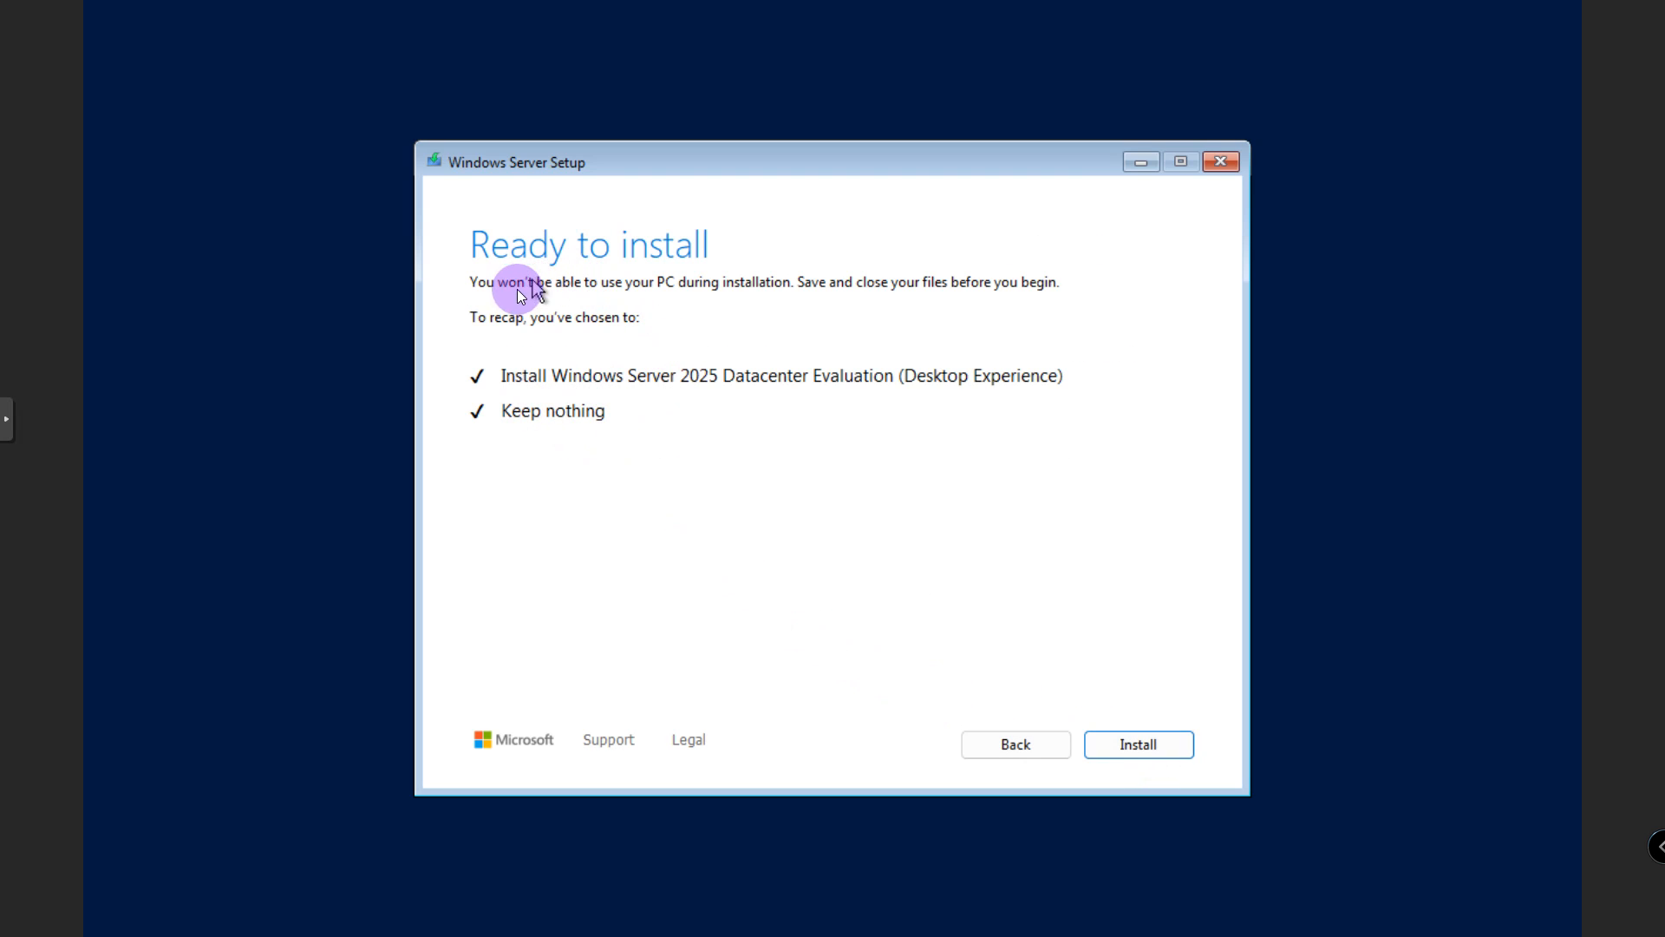
click(1143, 742)
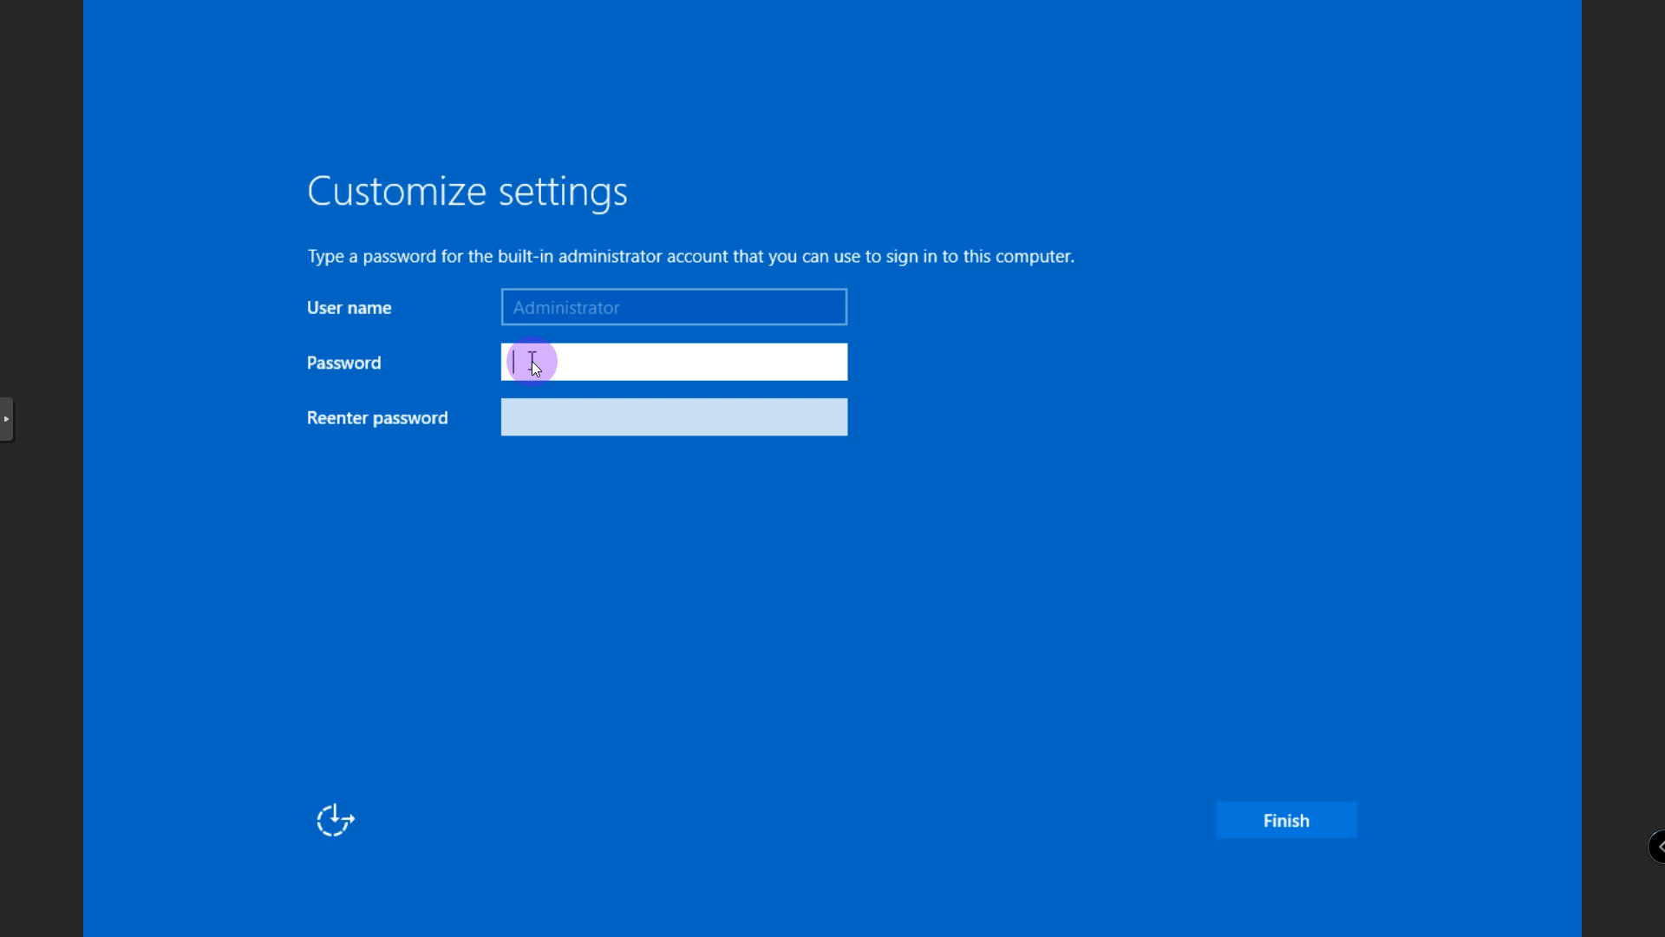
Step: Set and confirm the built-in administrator account's password, and sign in with that password
text(P•••••••••••••••••)
key(Tab)
text(•••••••)
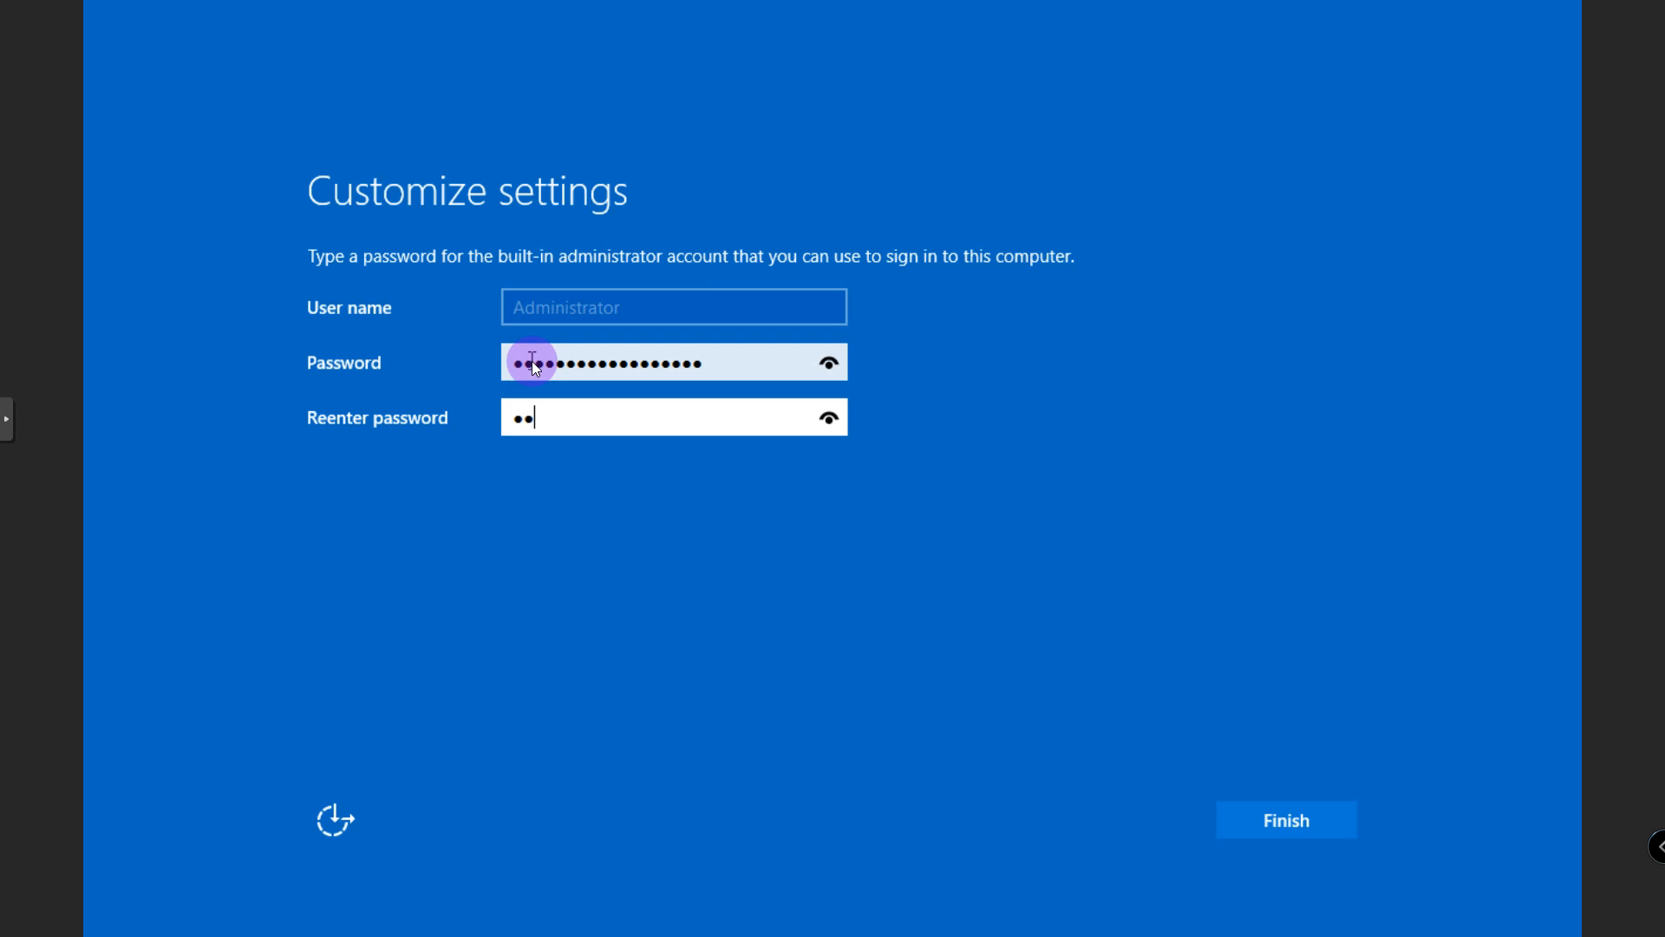
text(•••••••••••)
click(1305, 819)
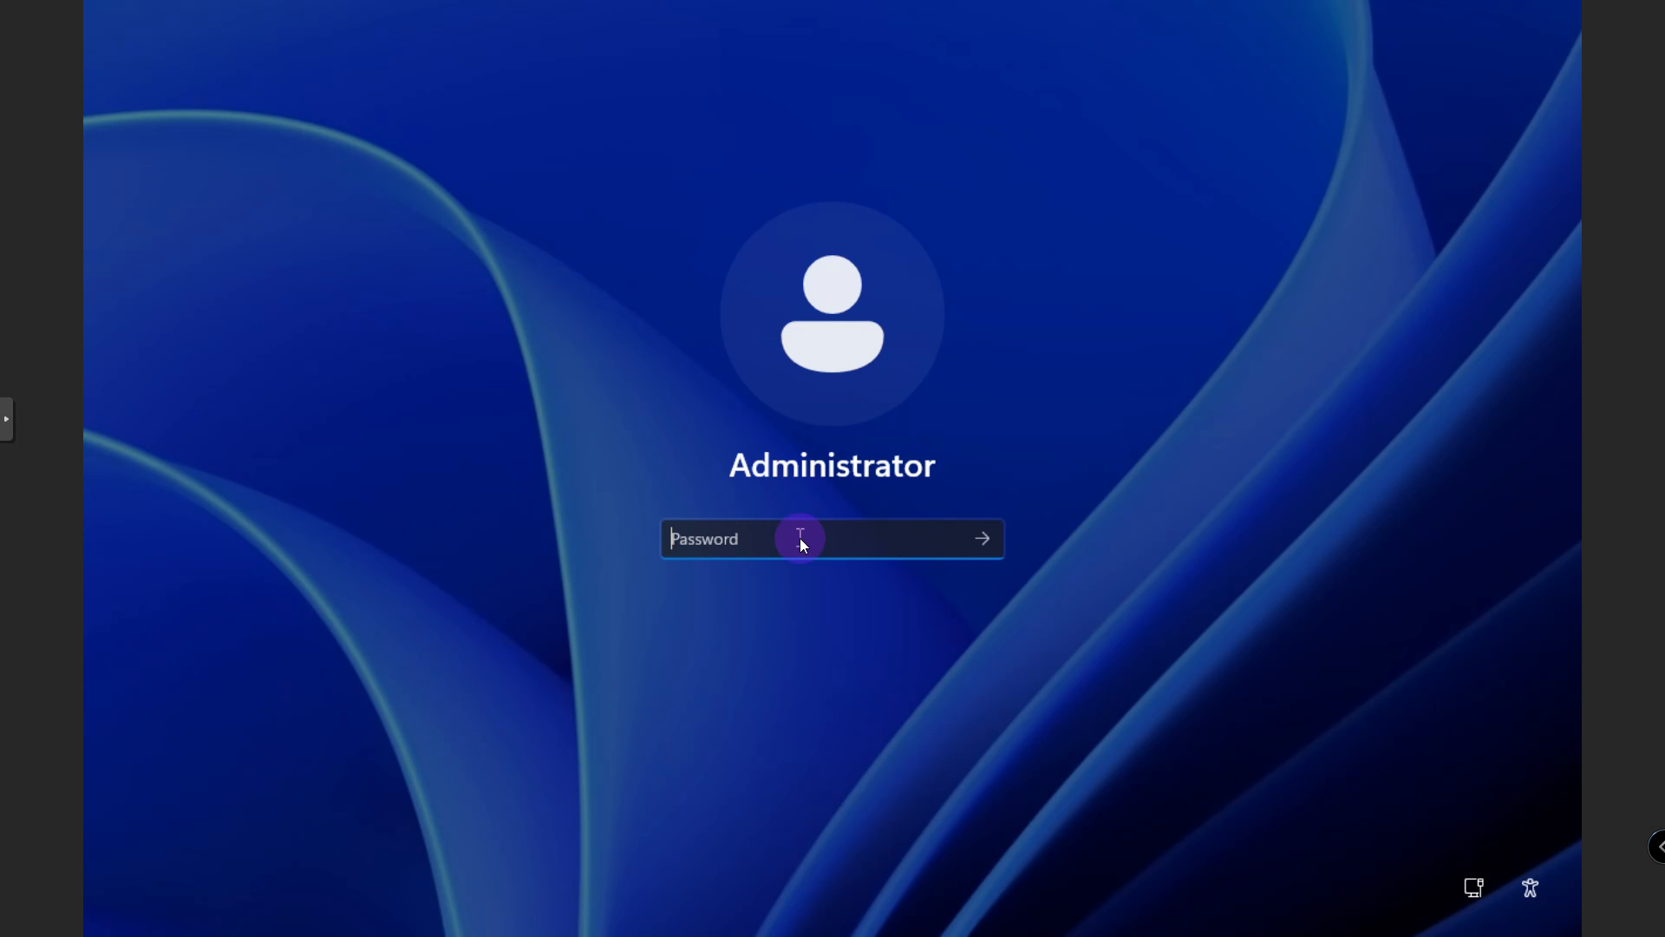
text(••••••••••••••••••)
key(Return)
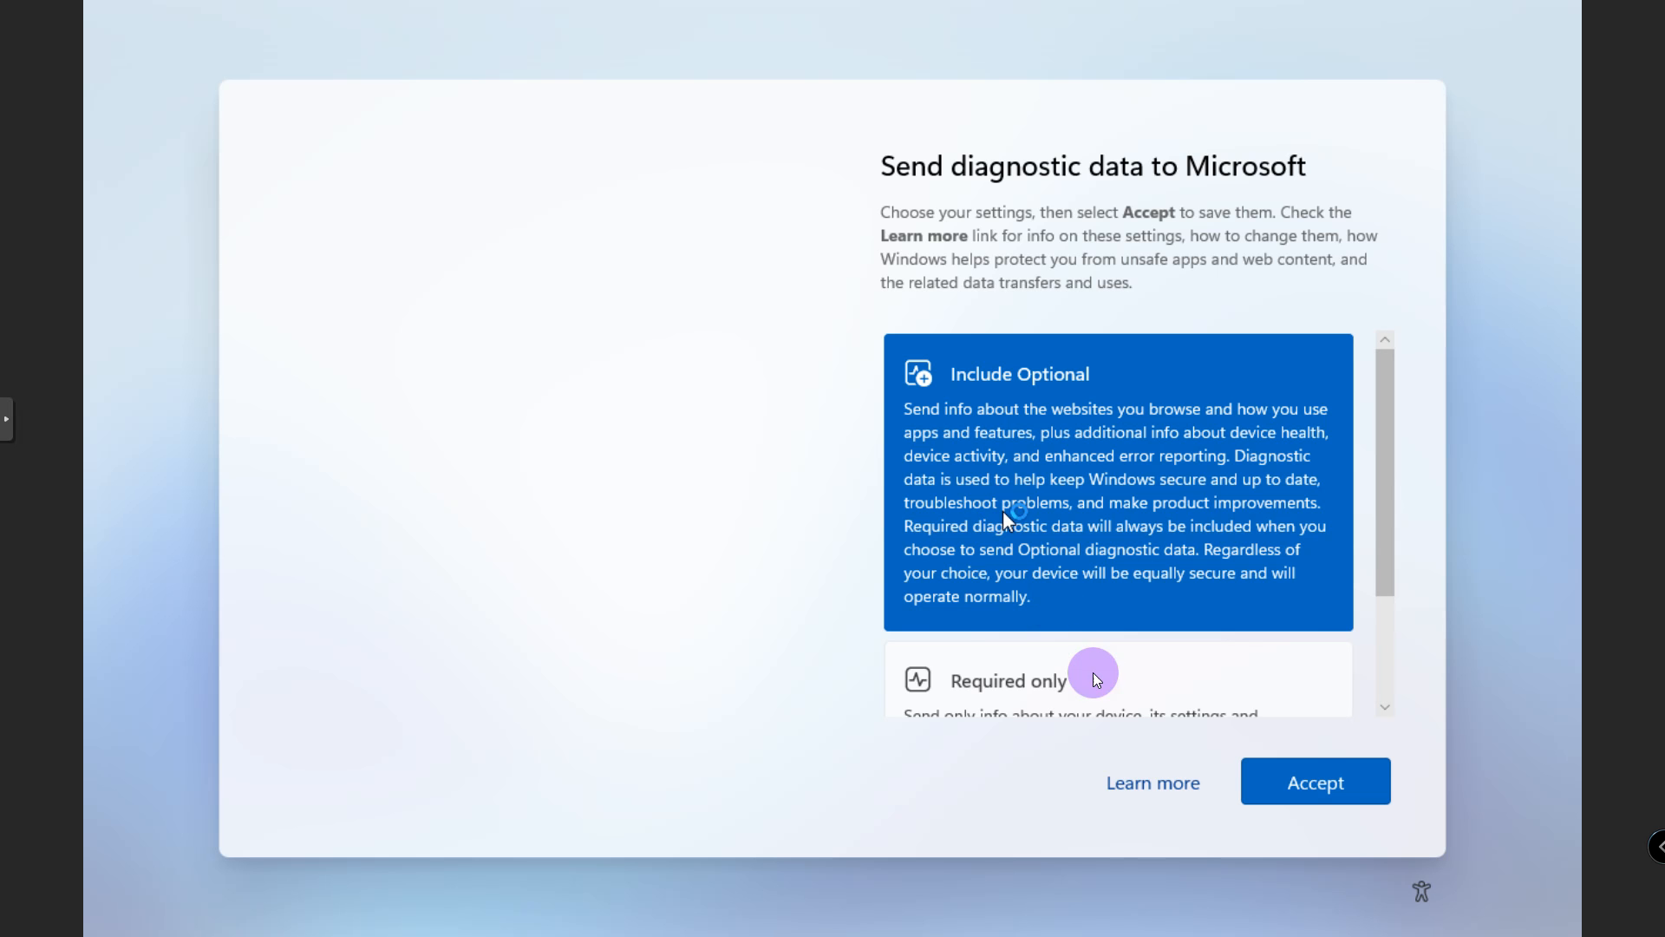
Step: Accept sending diagnostic data with Include Optional and dismiss the Windows Admin Center and Azure Arc message
click(1293, 782)
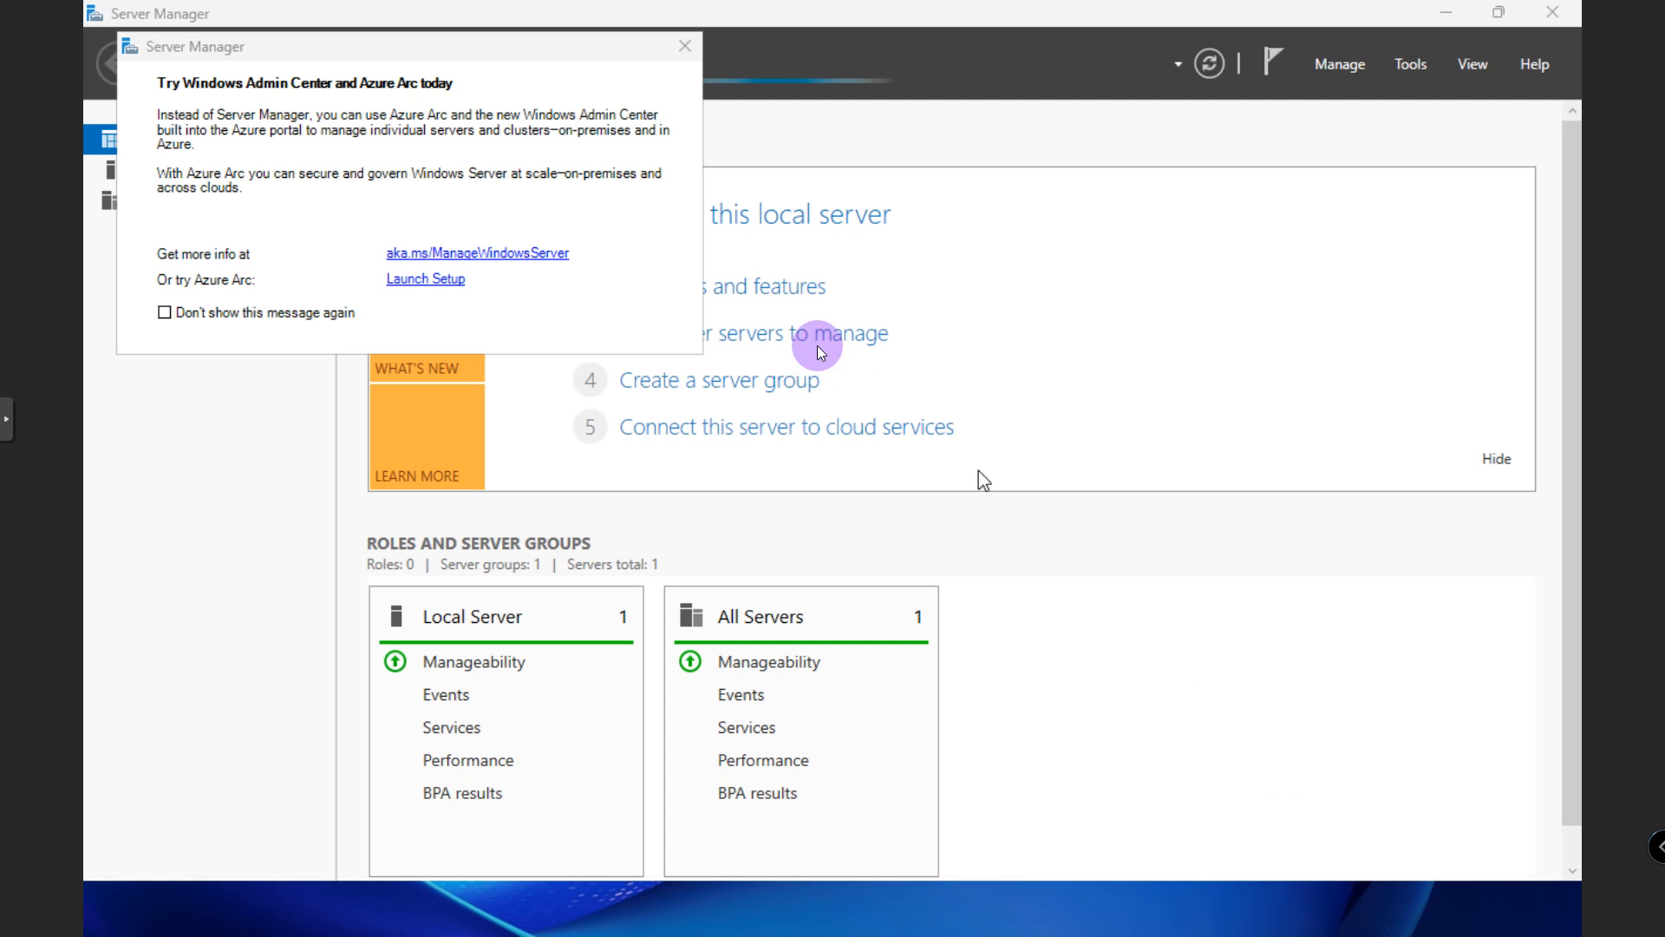
click(683, 47)
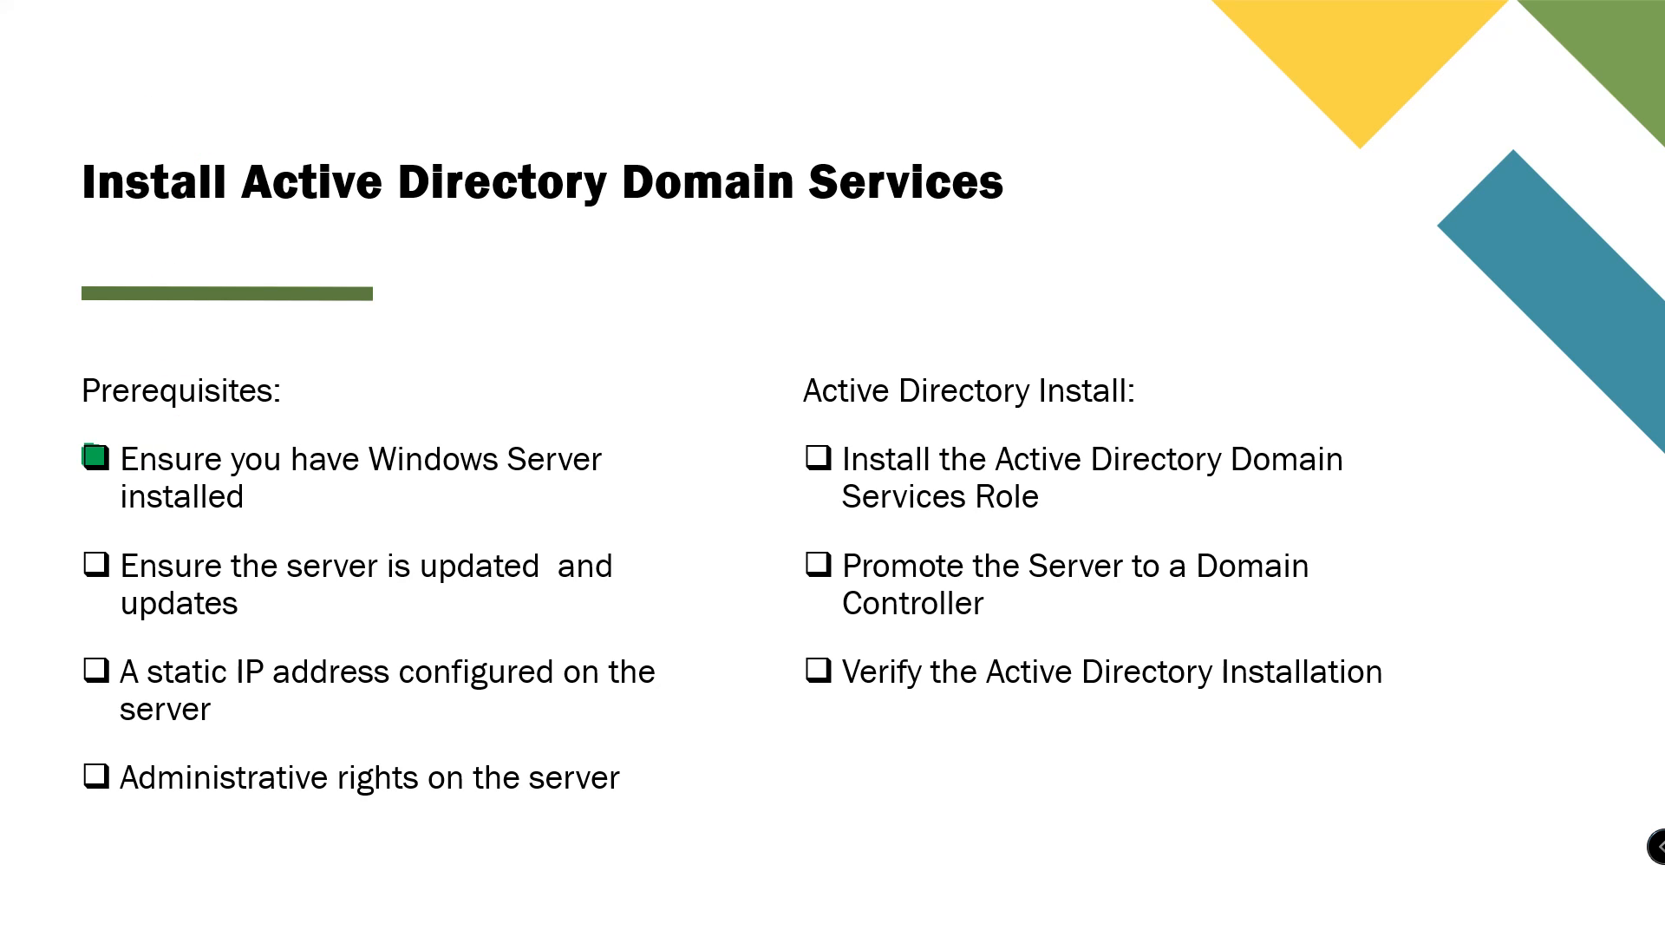
drag(88, 771, 110, 773)
Step: Switch back to the server session and examine the Ethernet connection's authentication settings, IP and DNS assignment, and address details
key(alt+Tab)
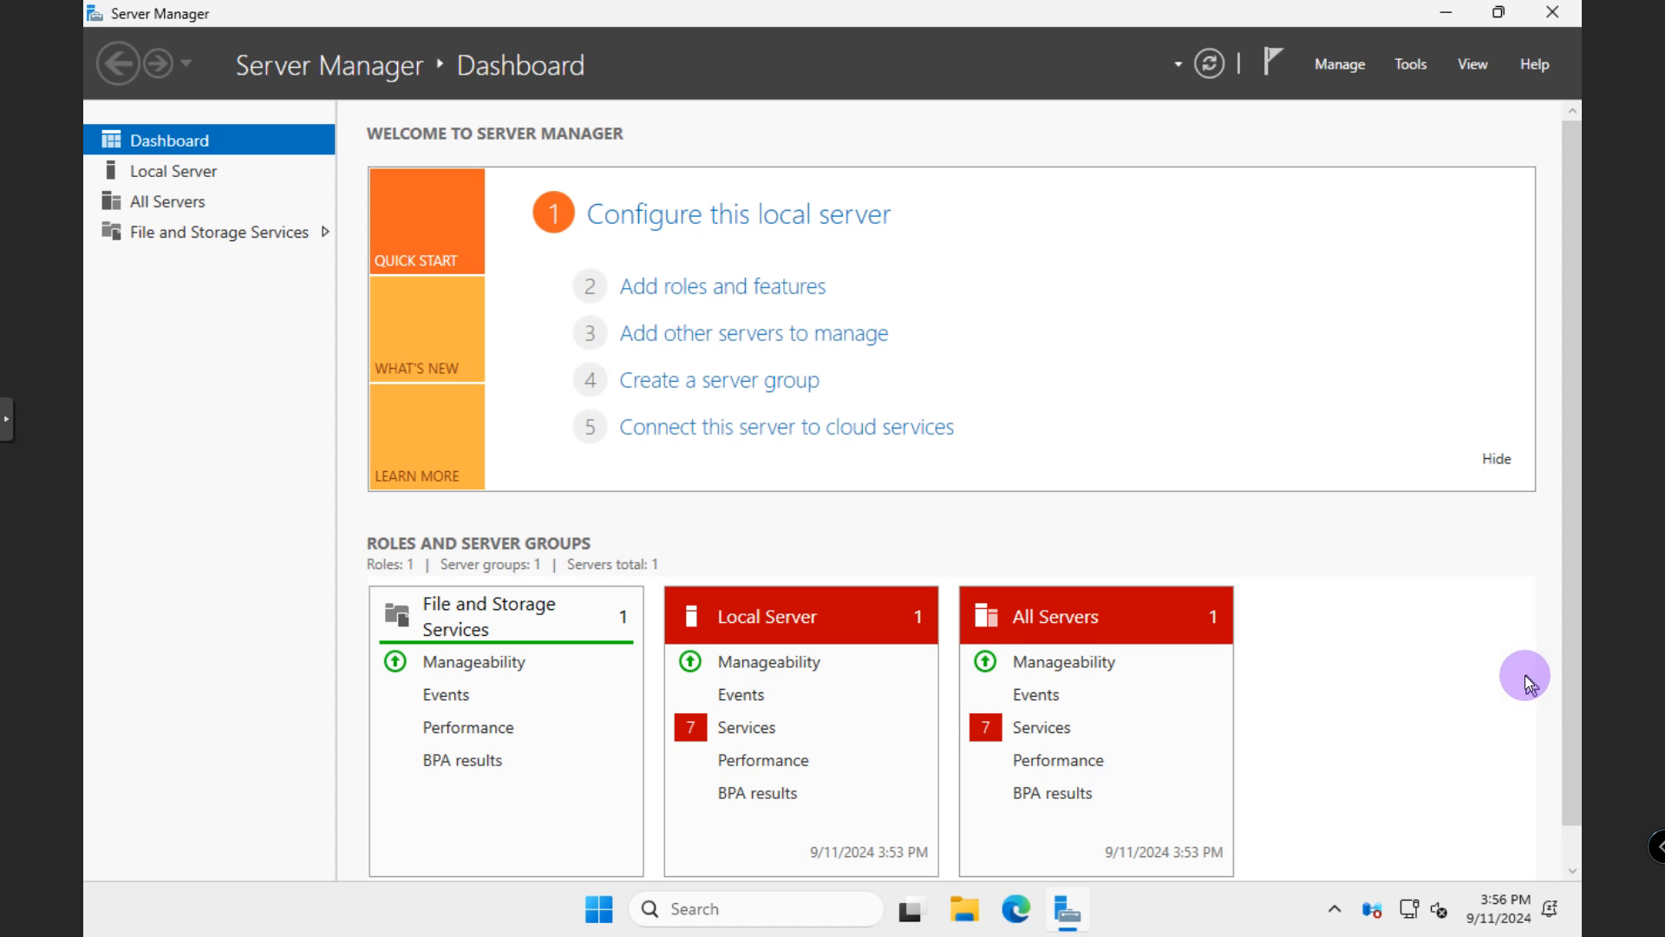
right_click(1413, 918)
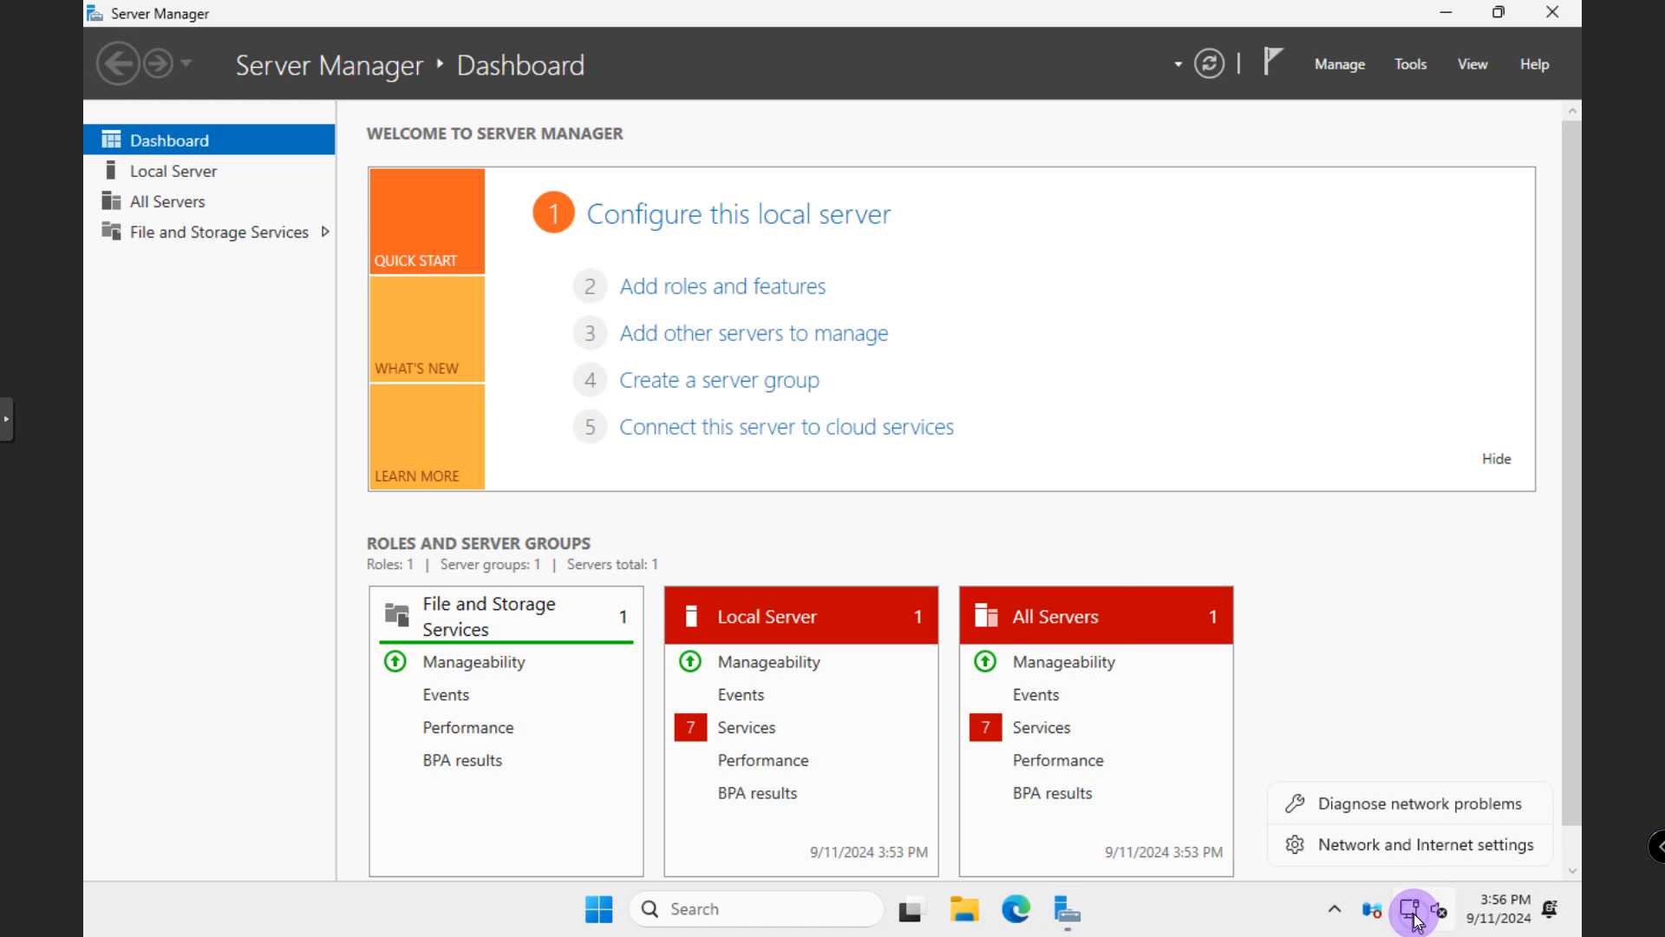
click(1403, 855)
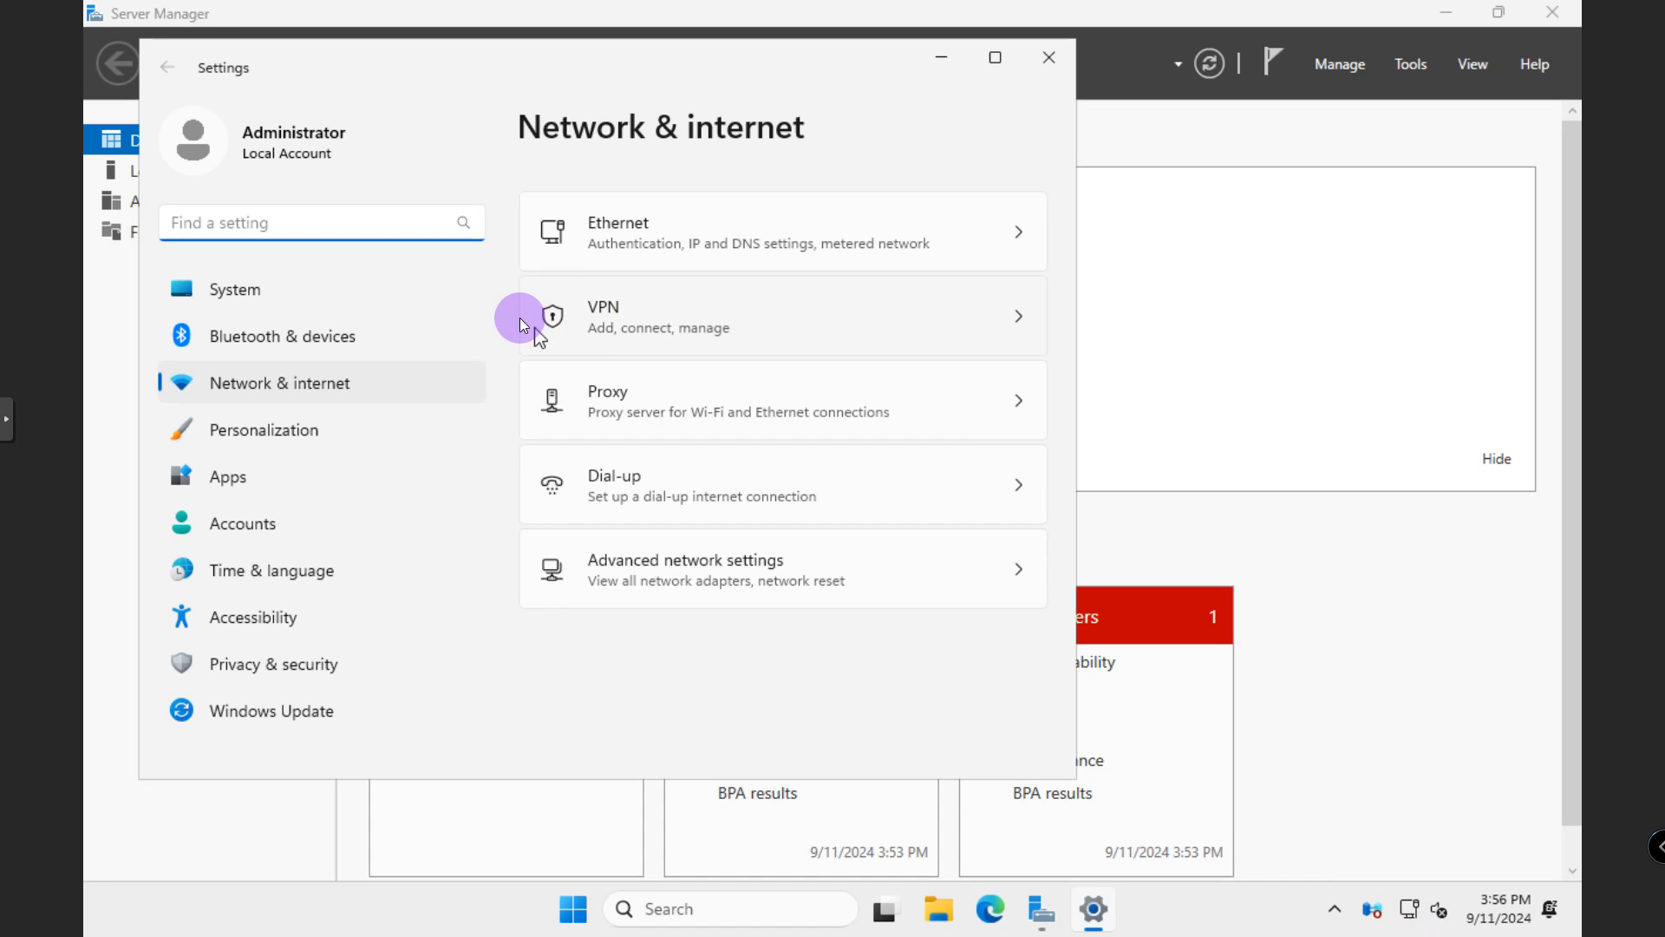
click(727, 270)
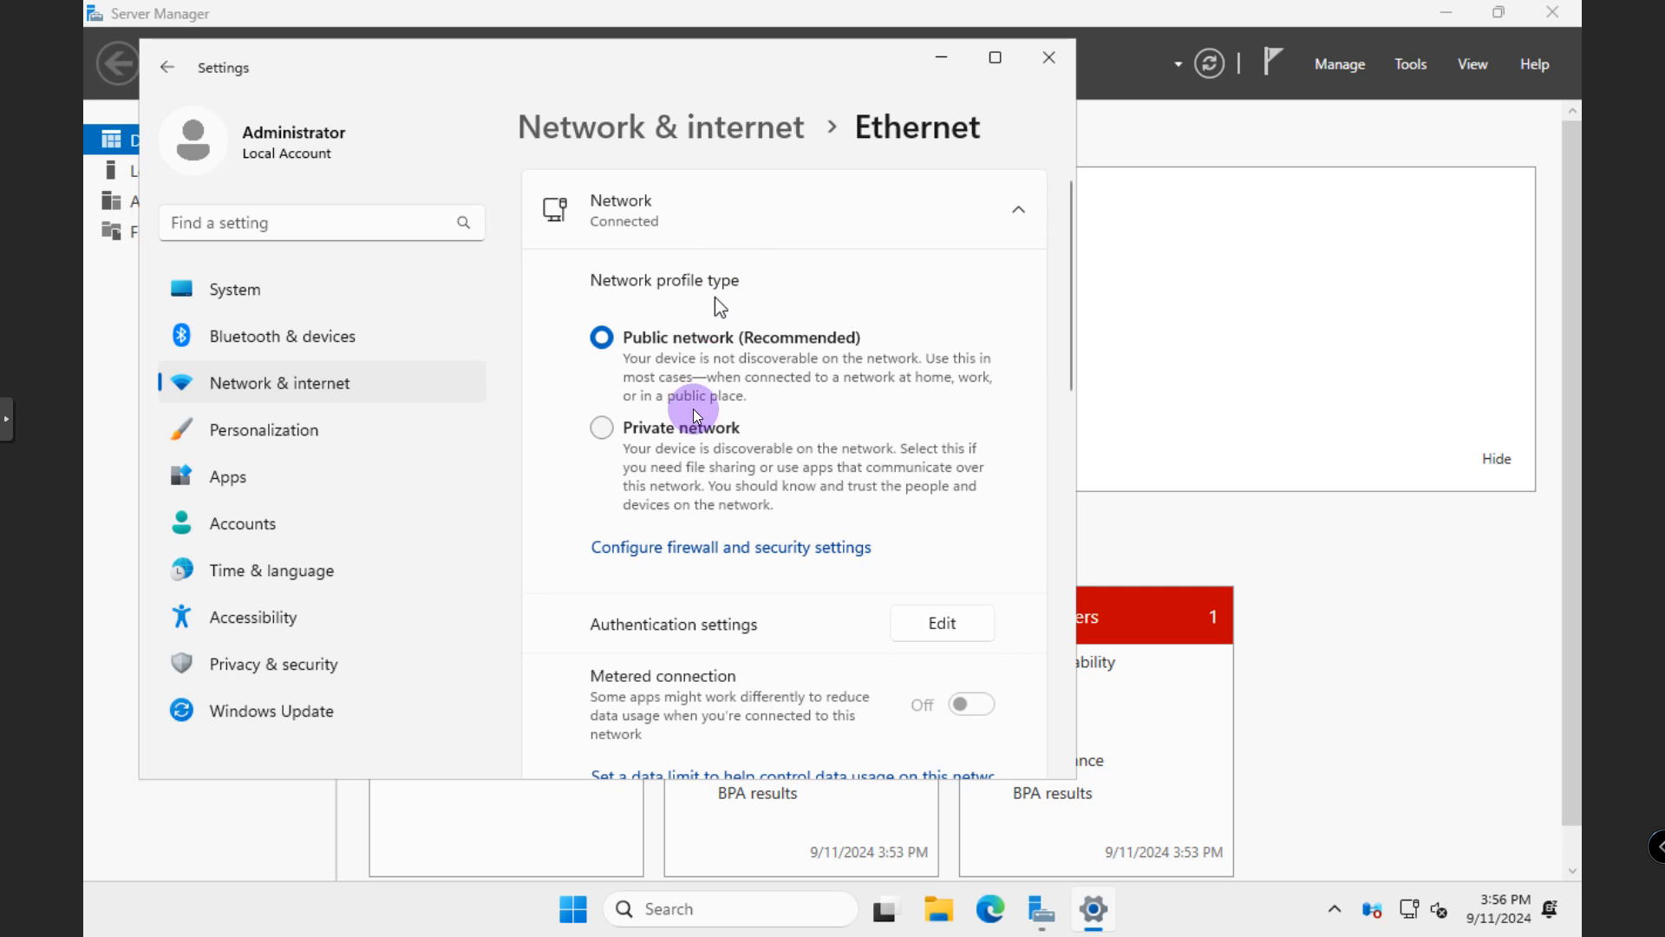
click(942, 620)
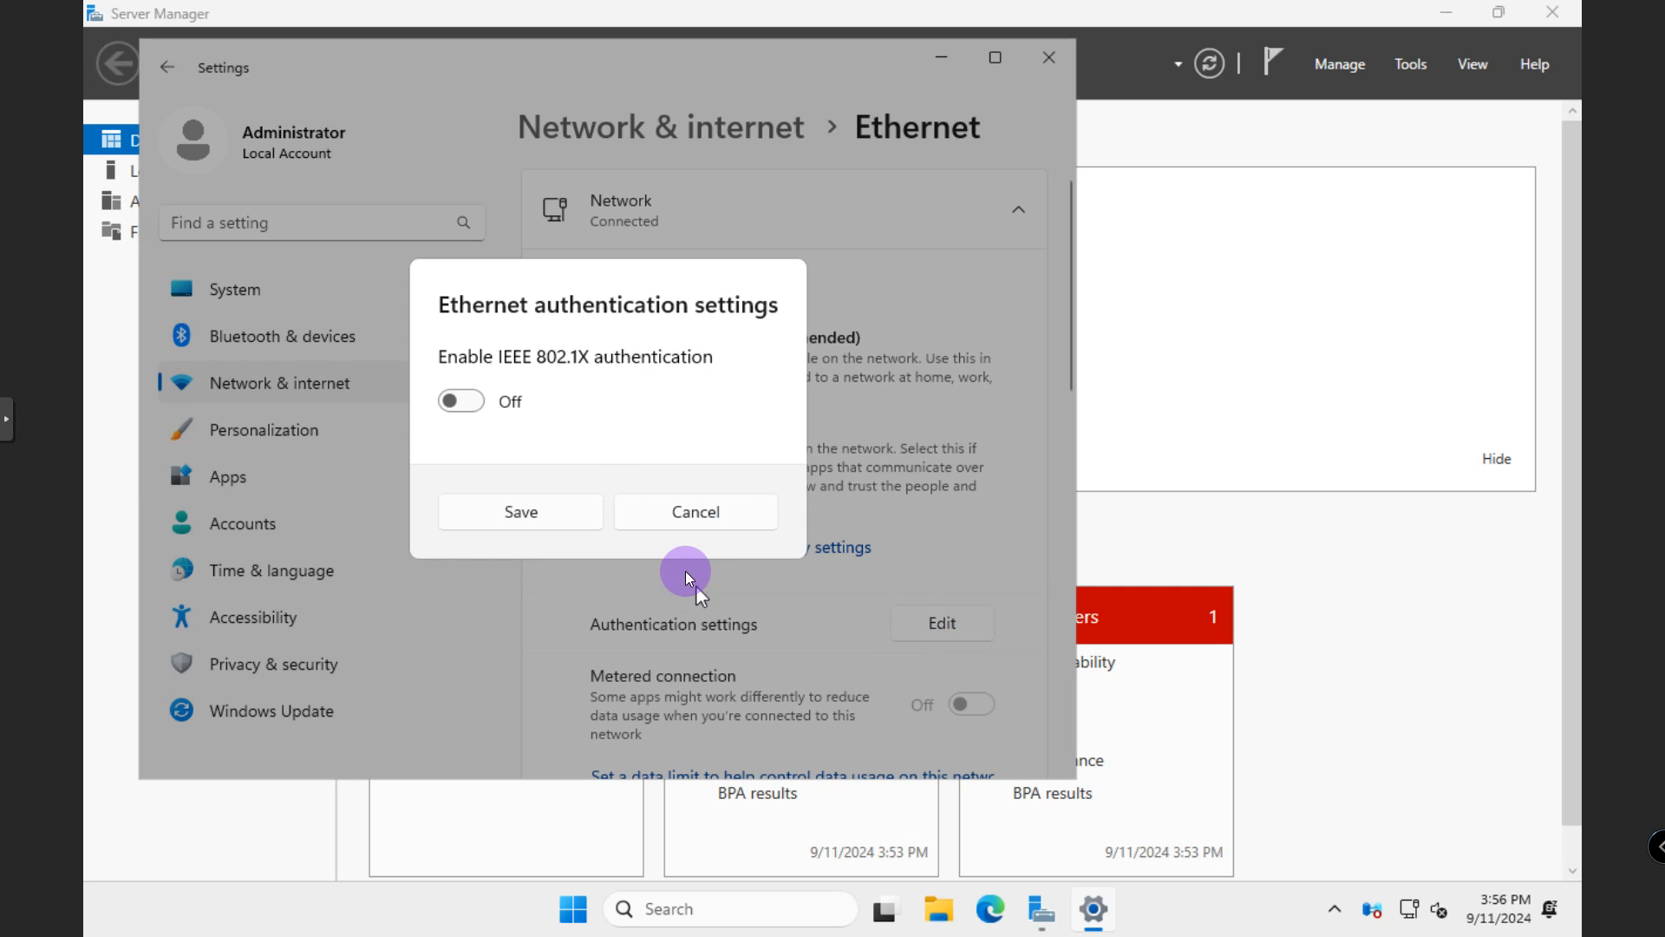
click(691, 519)
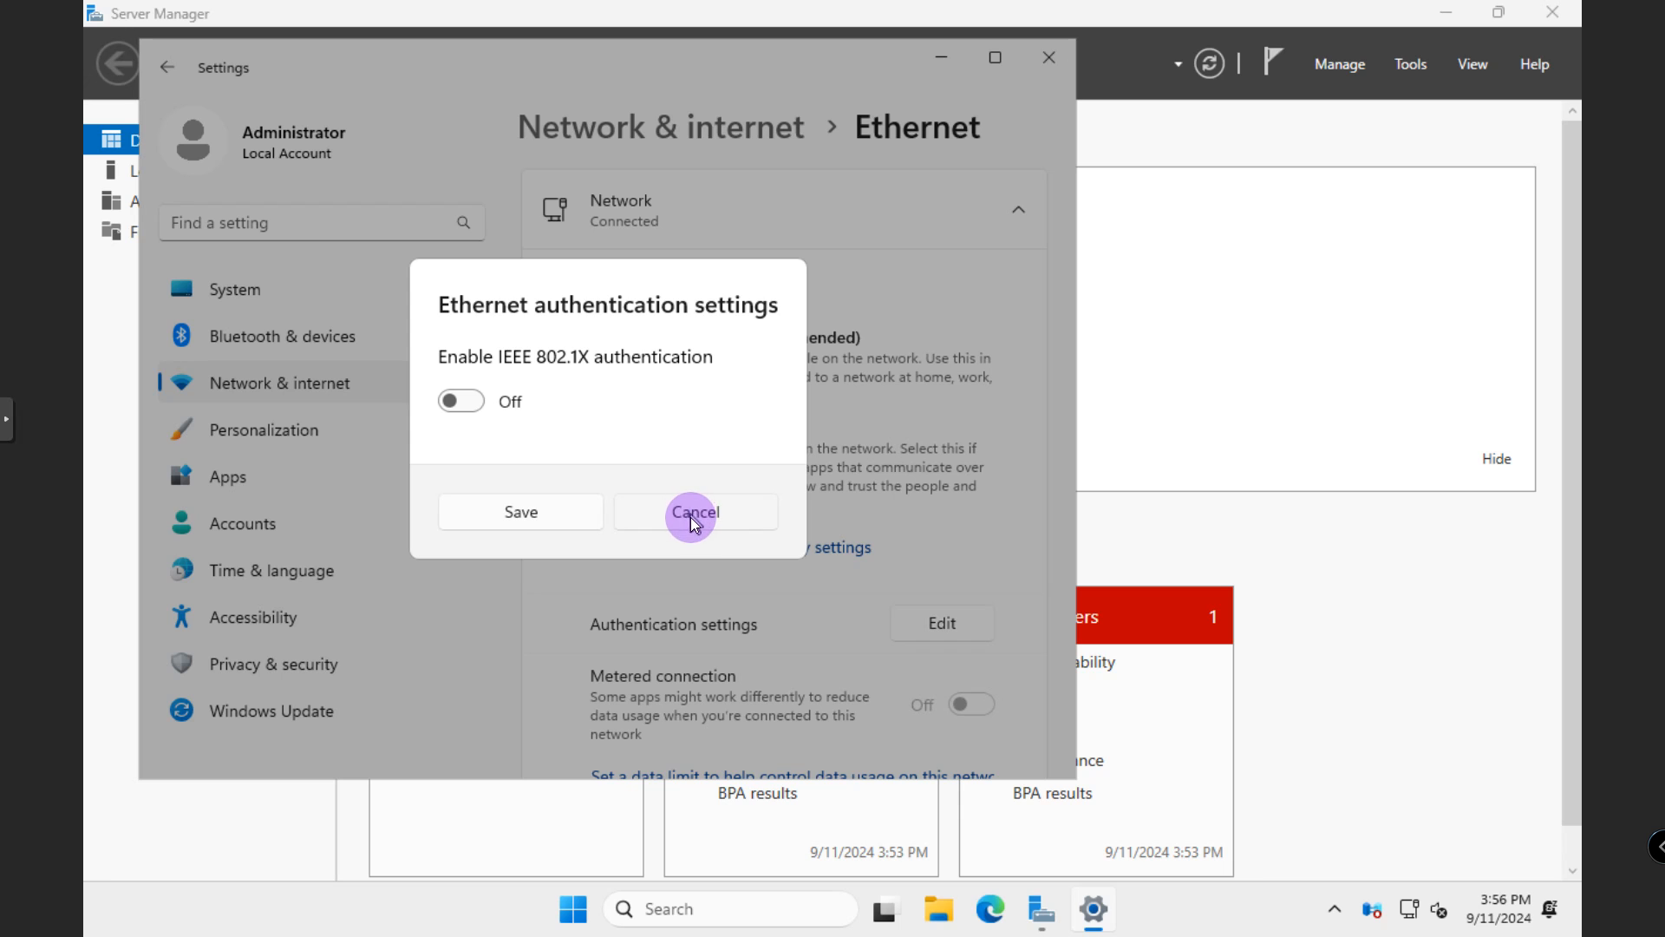
scroll(787, 617, down, 6)
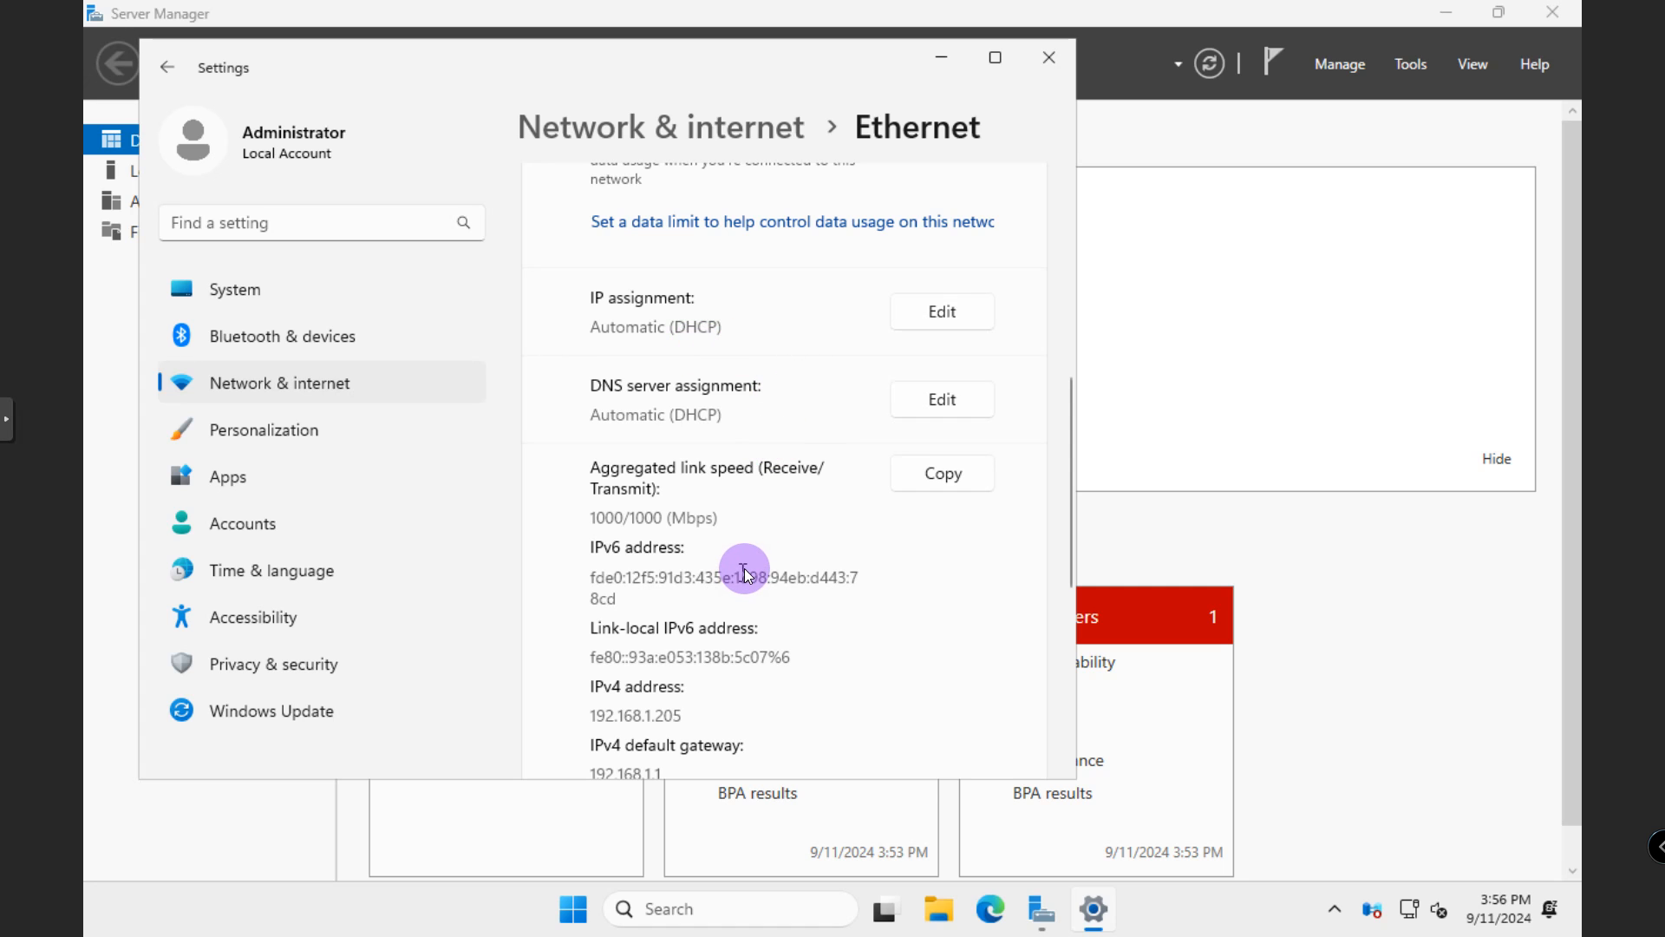
scroll(744, 567, down, 2)
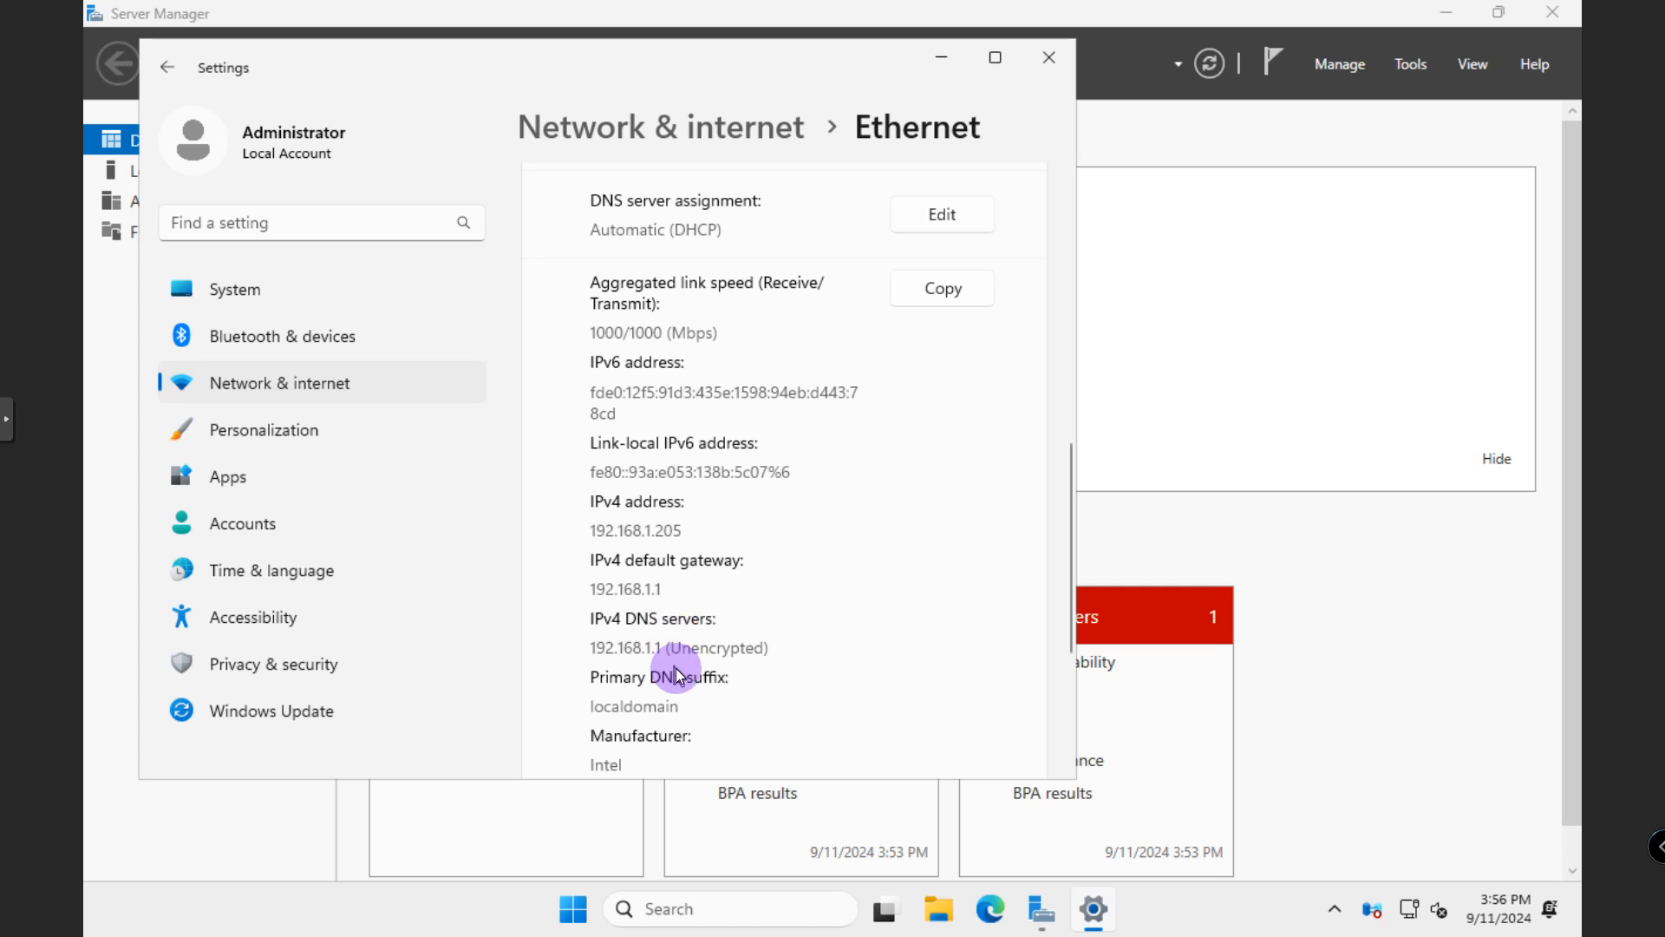
scroll(677, 667, down, 2)
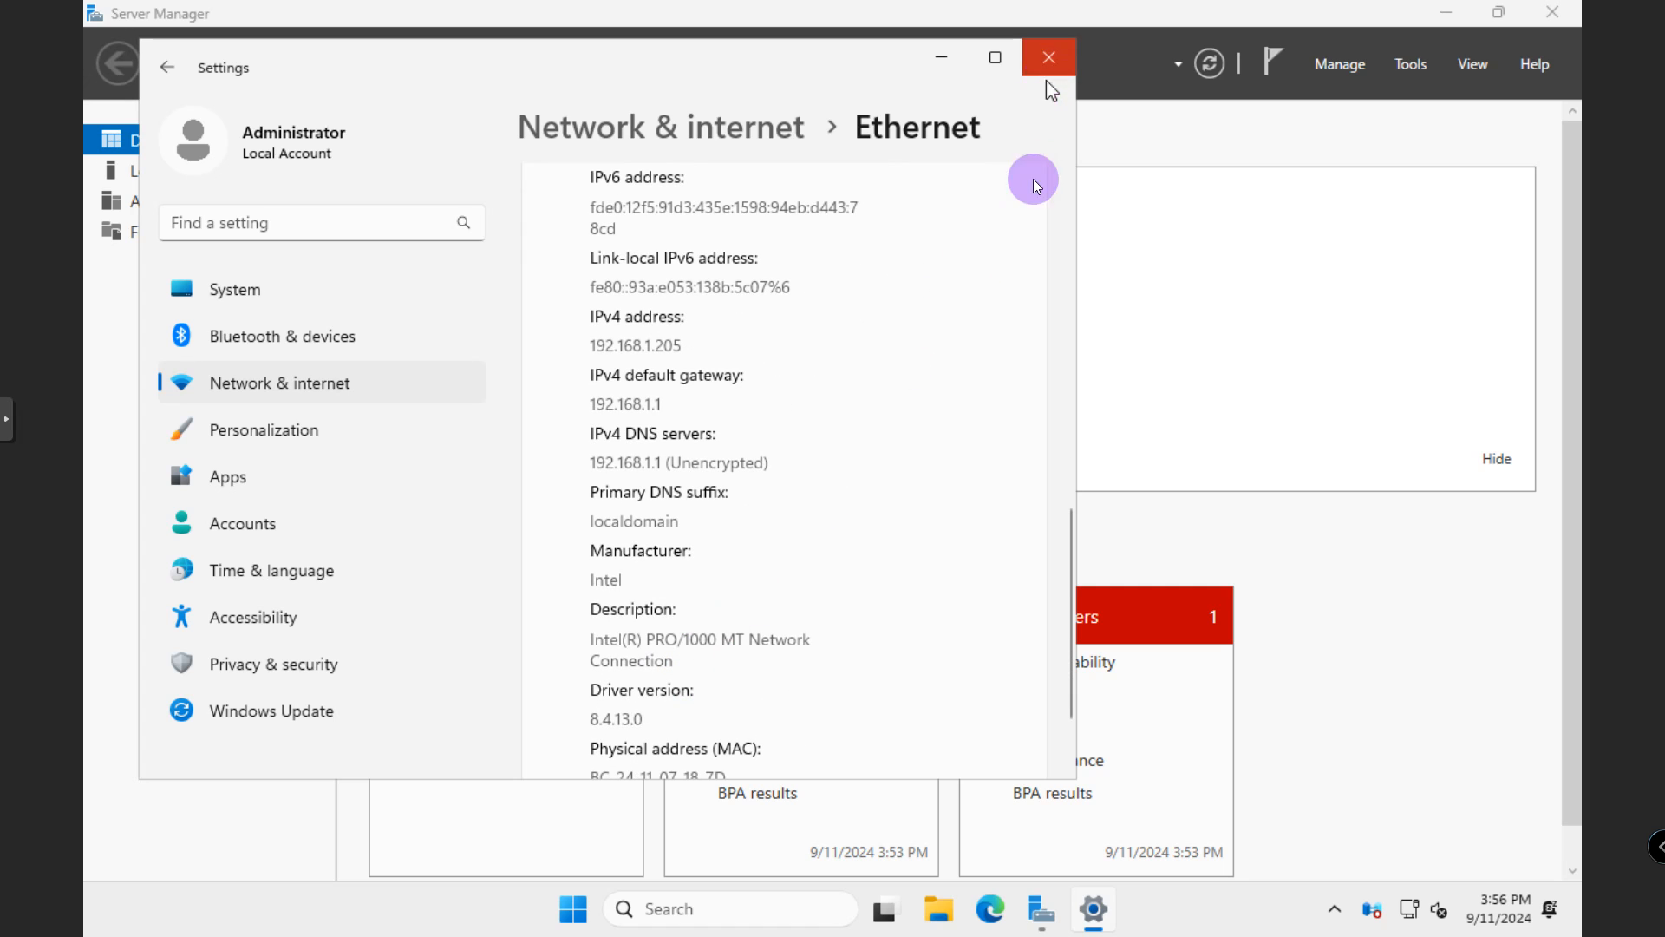
Step: Open the Internet Protocol Version 4 (TCP/IPv4) properties of the Ethernet adapter from the advanced network settings
right_click(1409, 911)
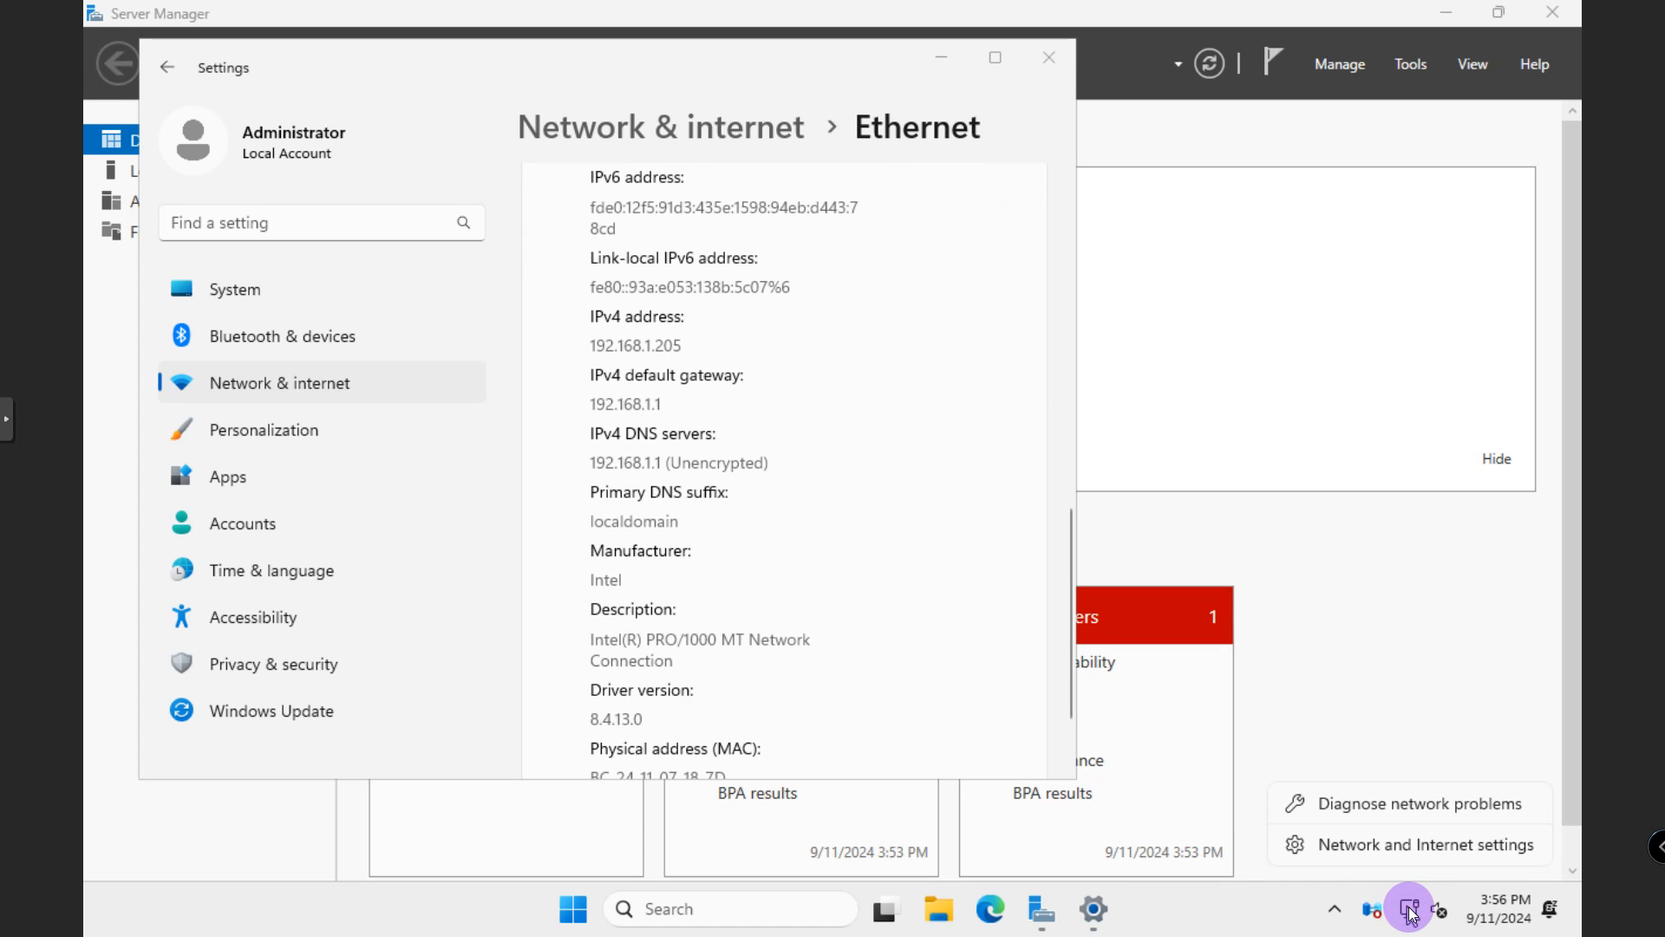
click(1371, 845)
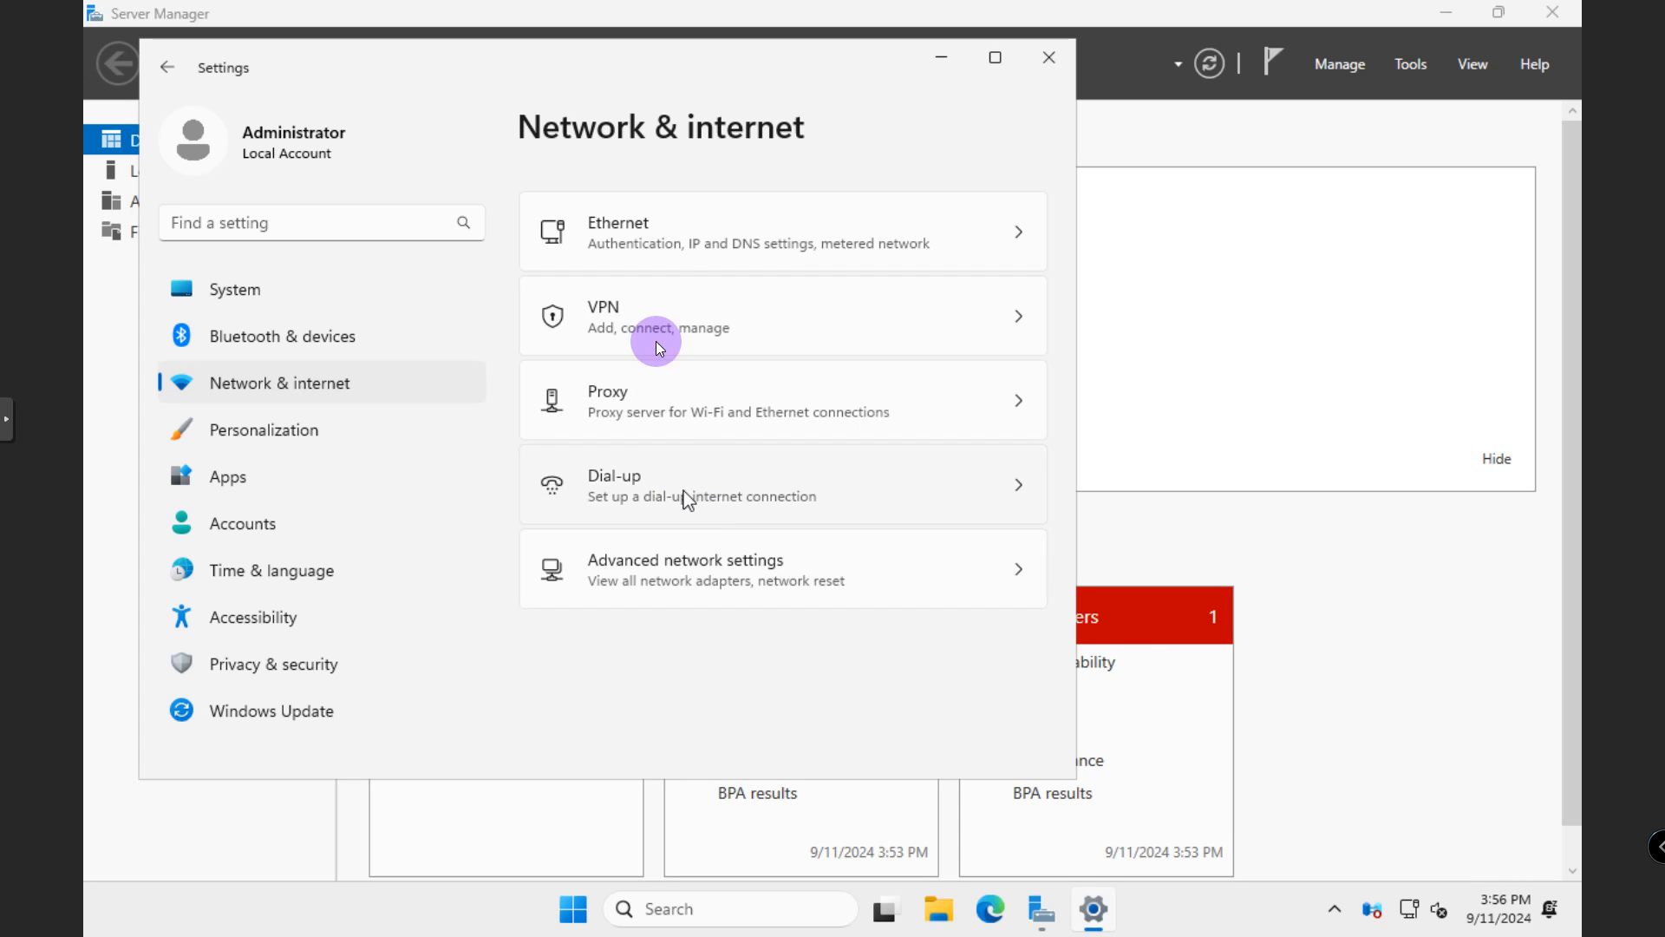
click(754, 601)
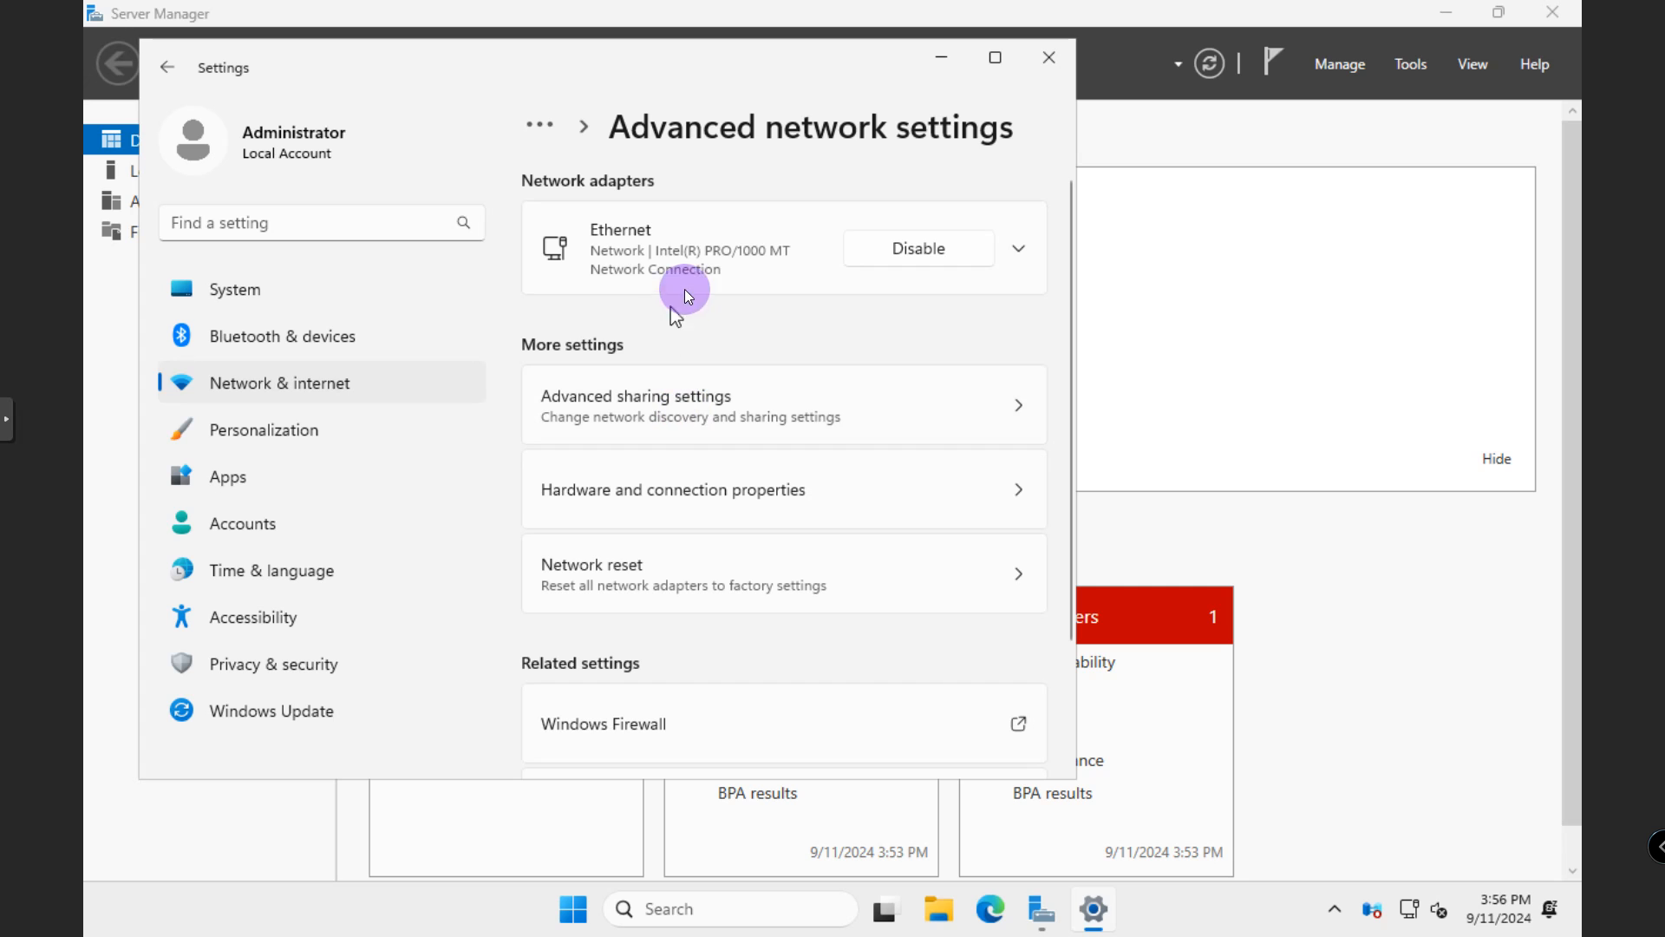
click(1020, 253)
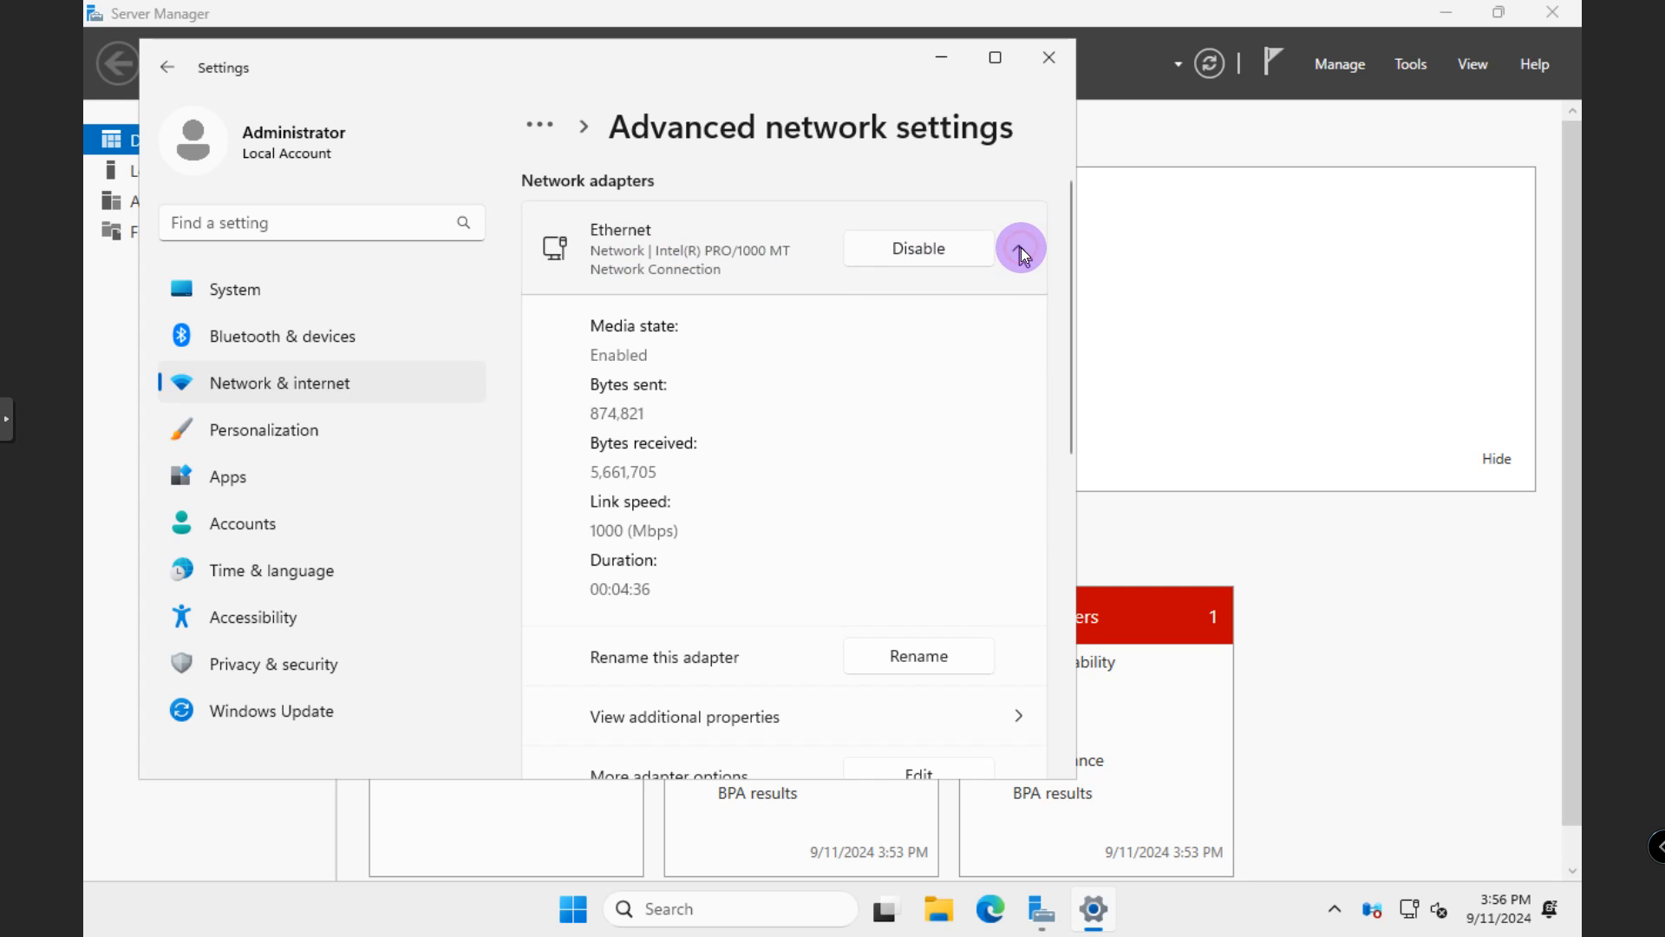
scroll(748, 607, down, 3)
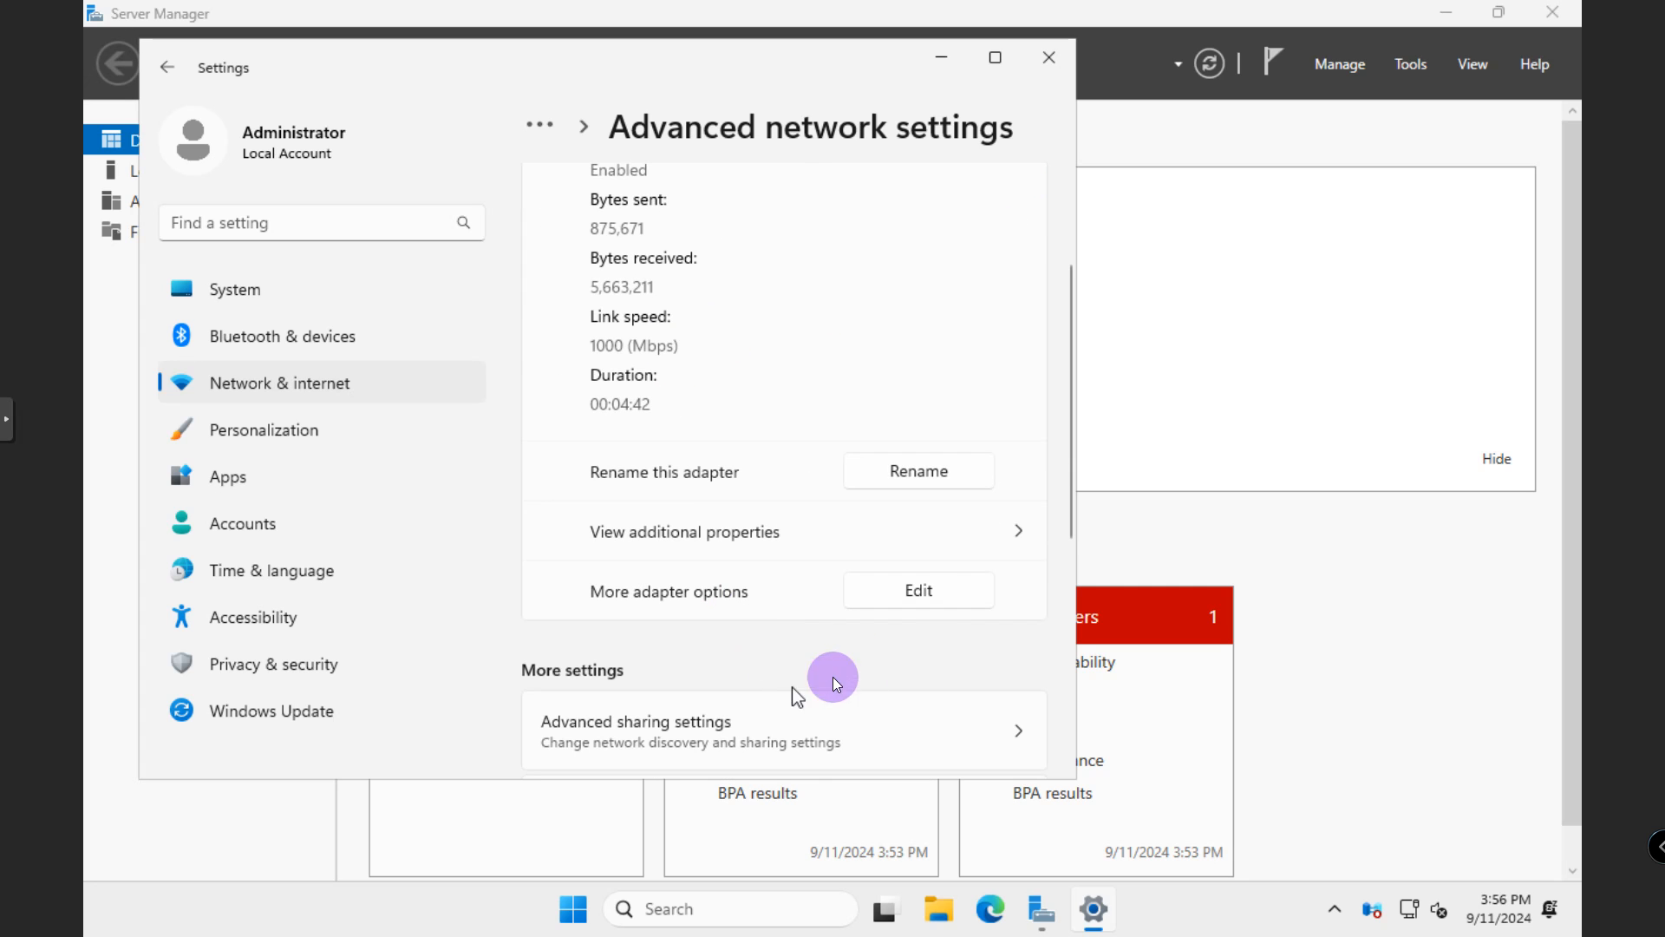
click(918, 599)
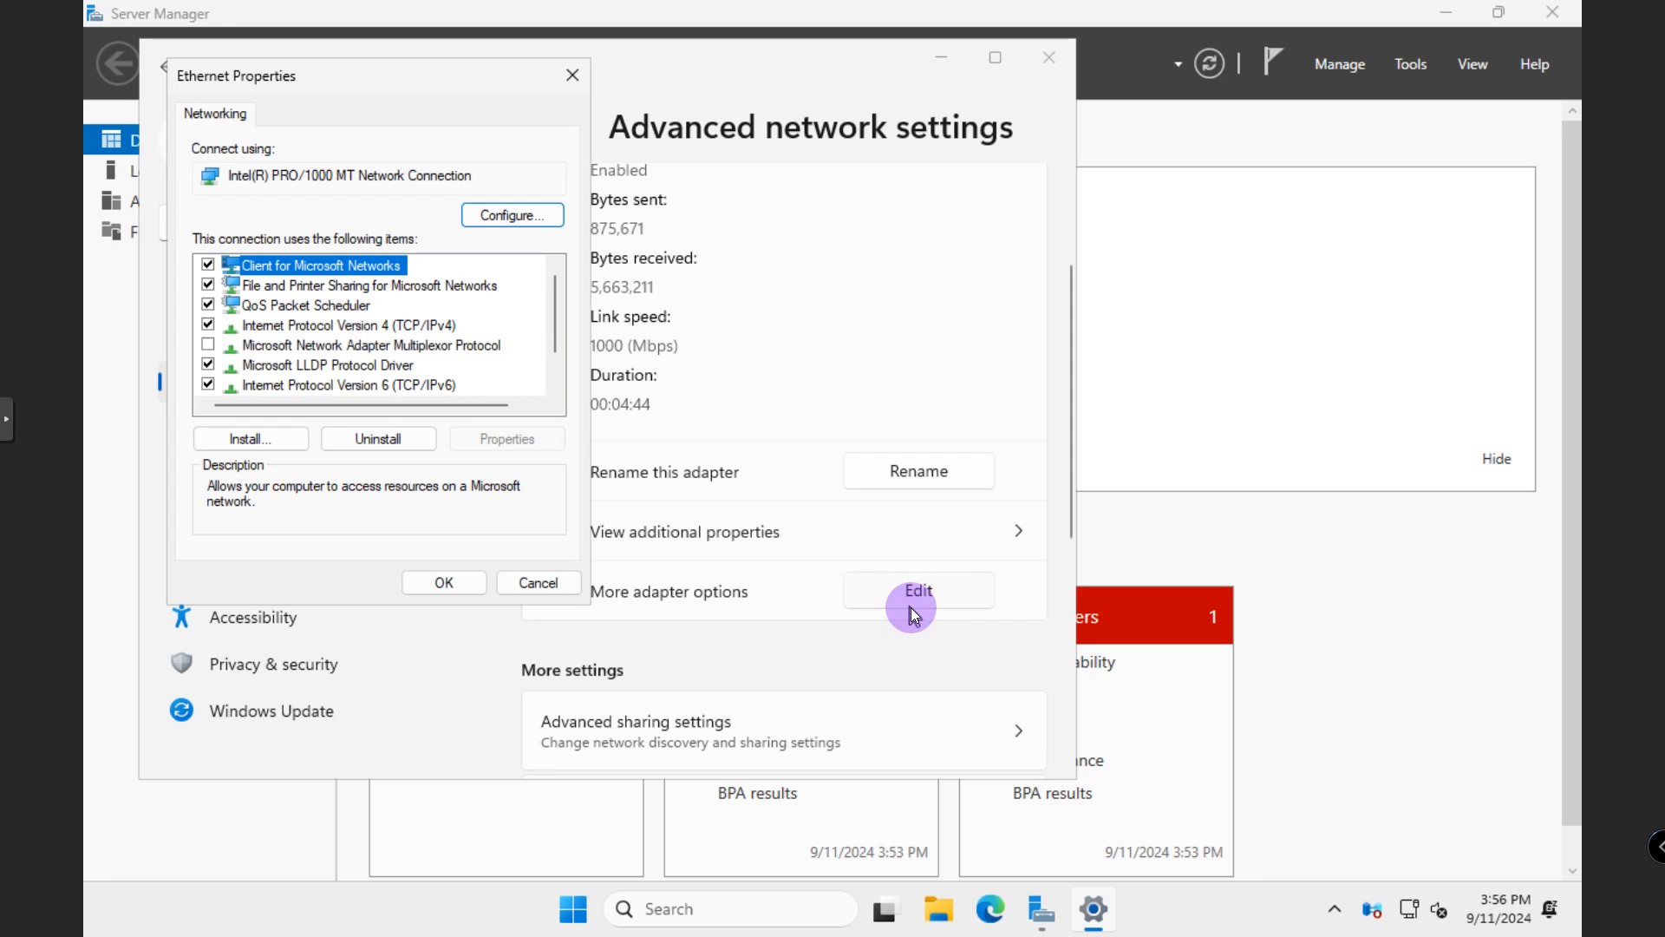
drag(382, 85, 573, 128)
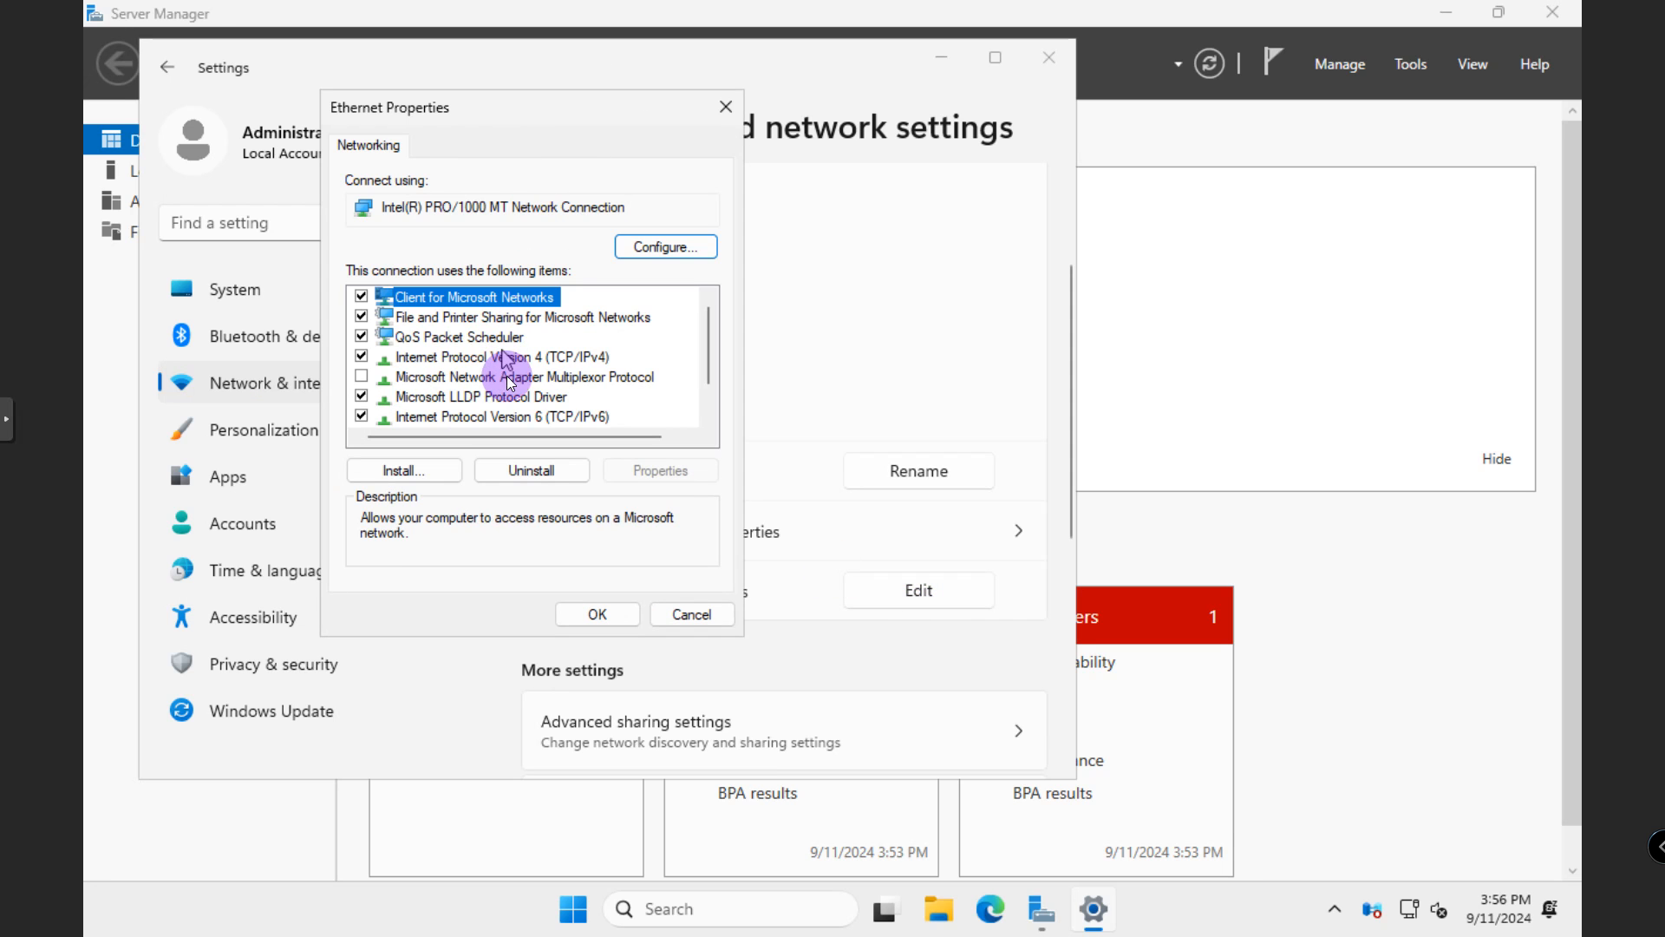
click(538, 356)
click(667, 475)
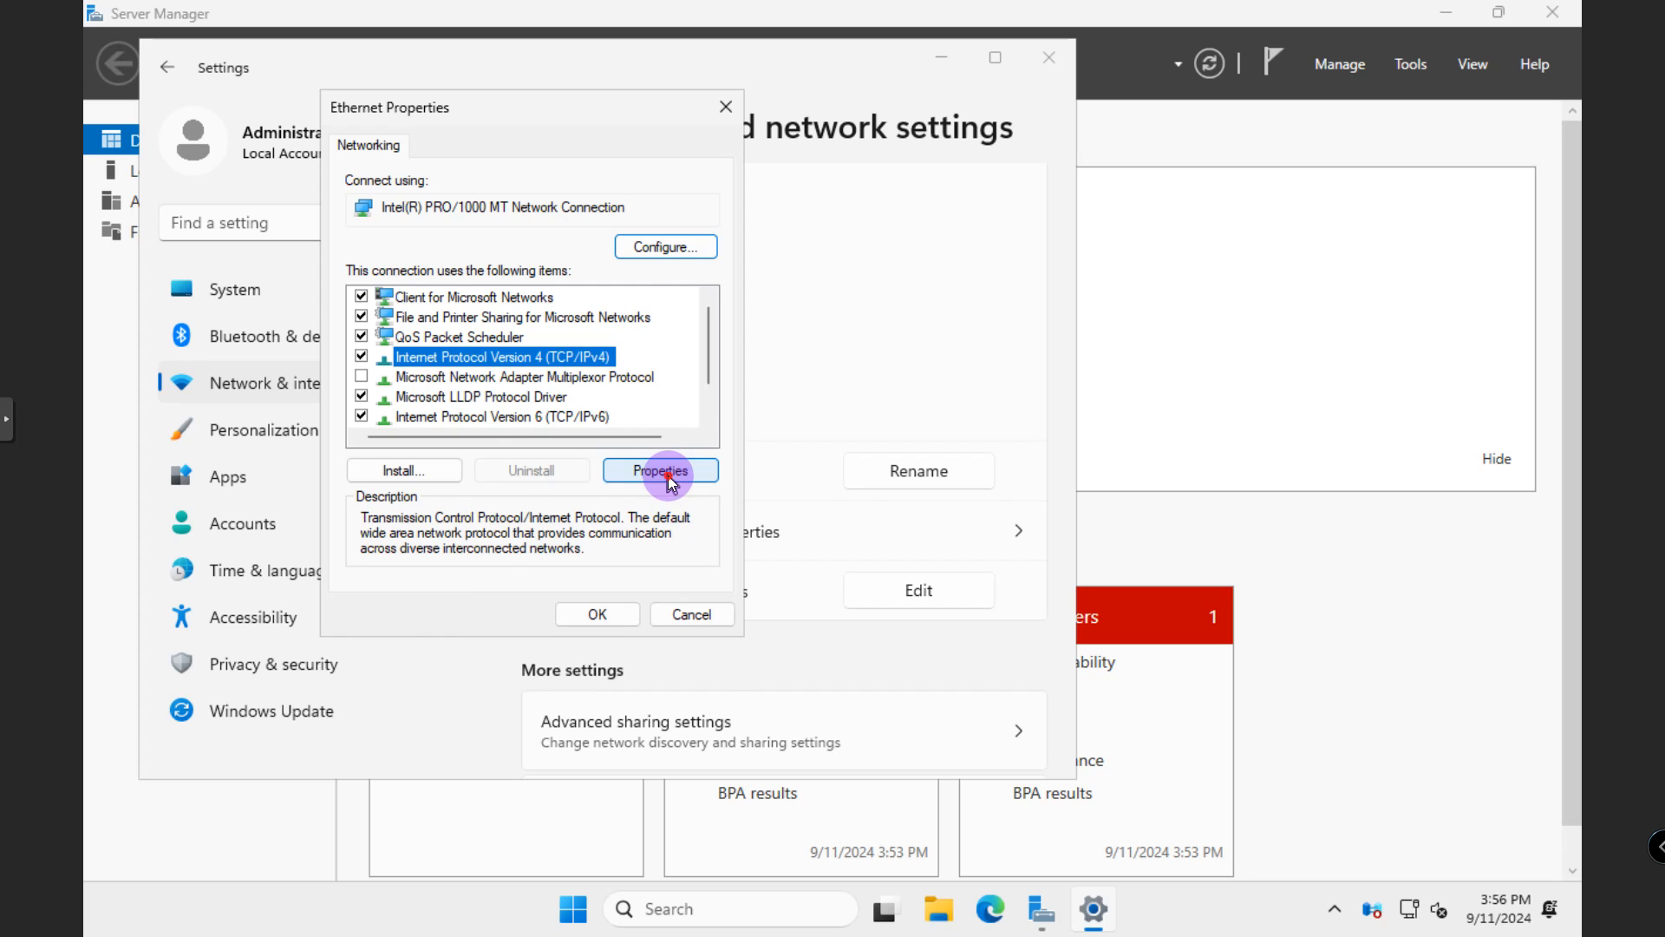
Step: Assign the Ethernet adapter the static IP address 192.168.1.205, subnet mask 255.255.255.0 and default gateway 192.168.1.1, and close its properties
click(492, 365)
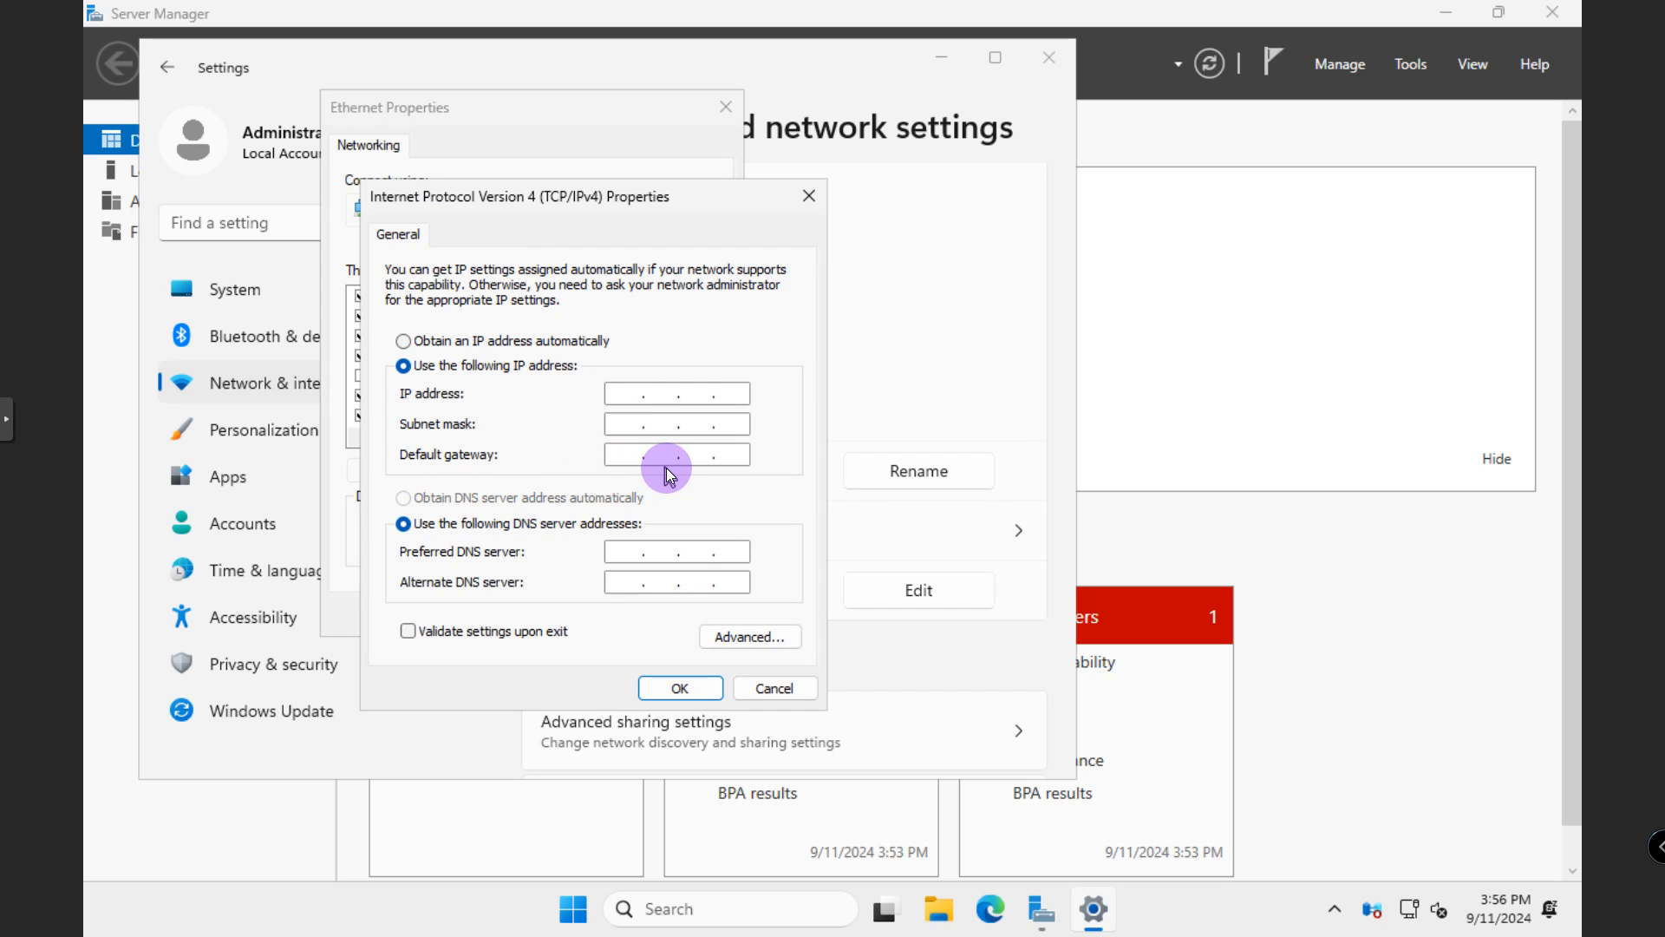
text(192 . 168 . 1 .)
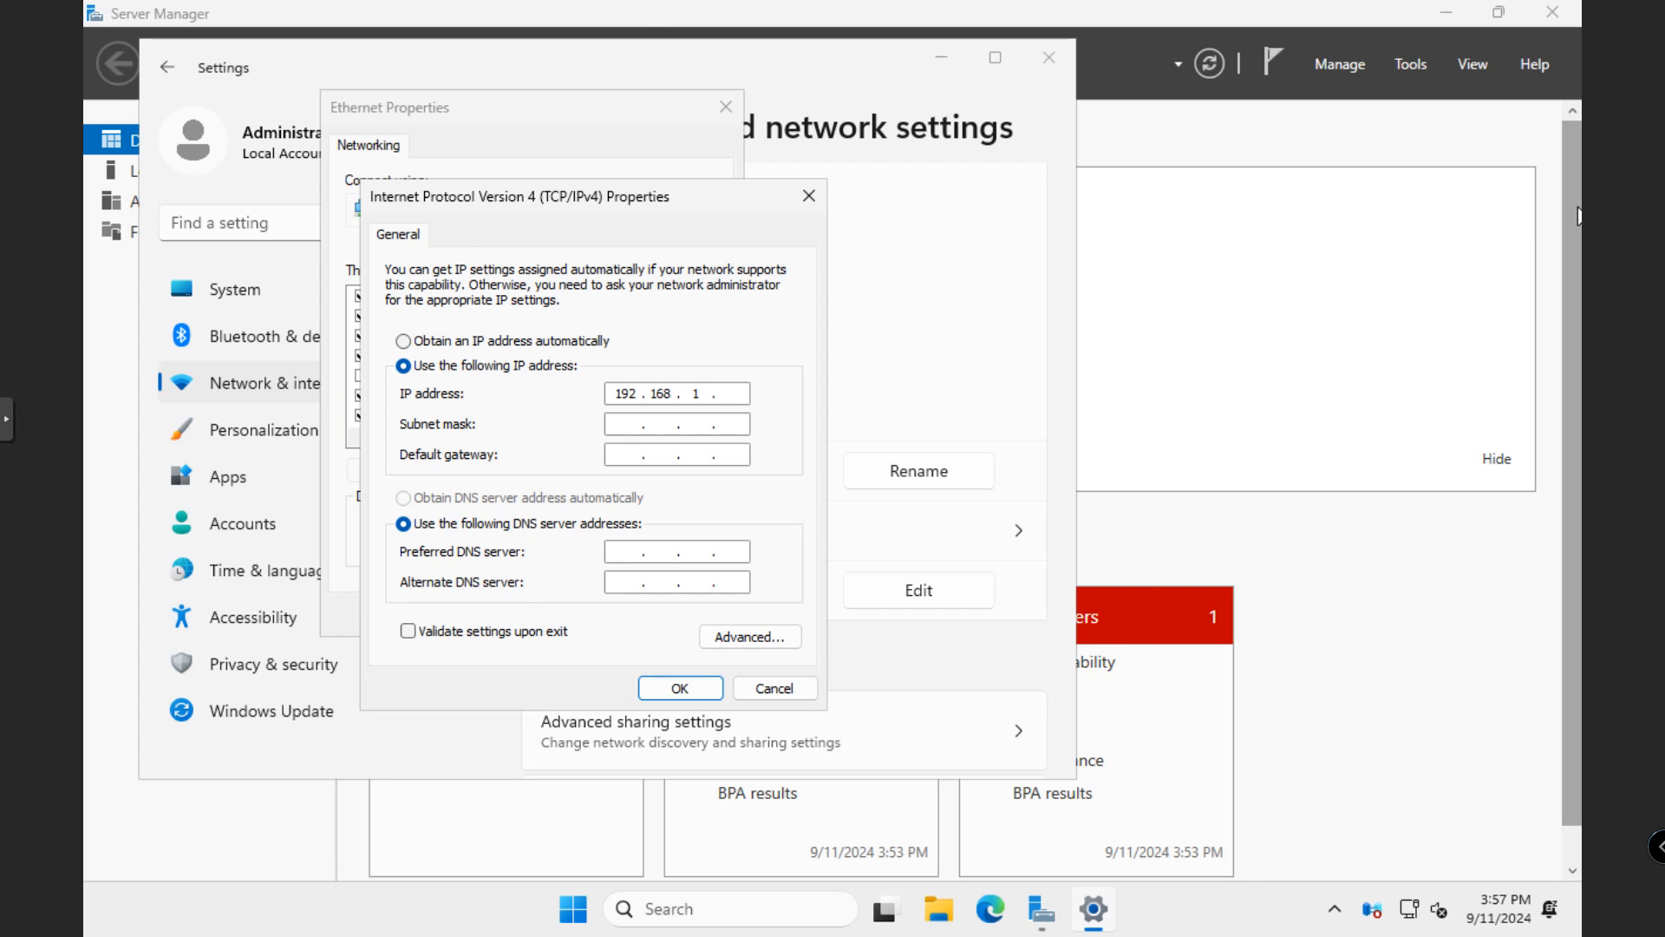
click(648, 447)
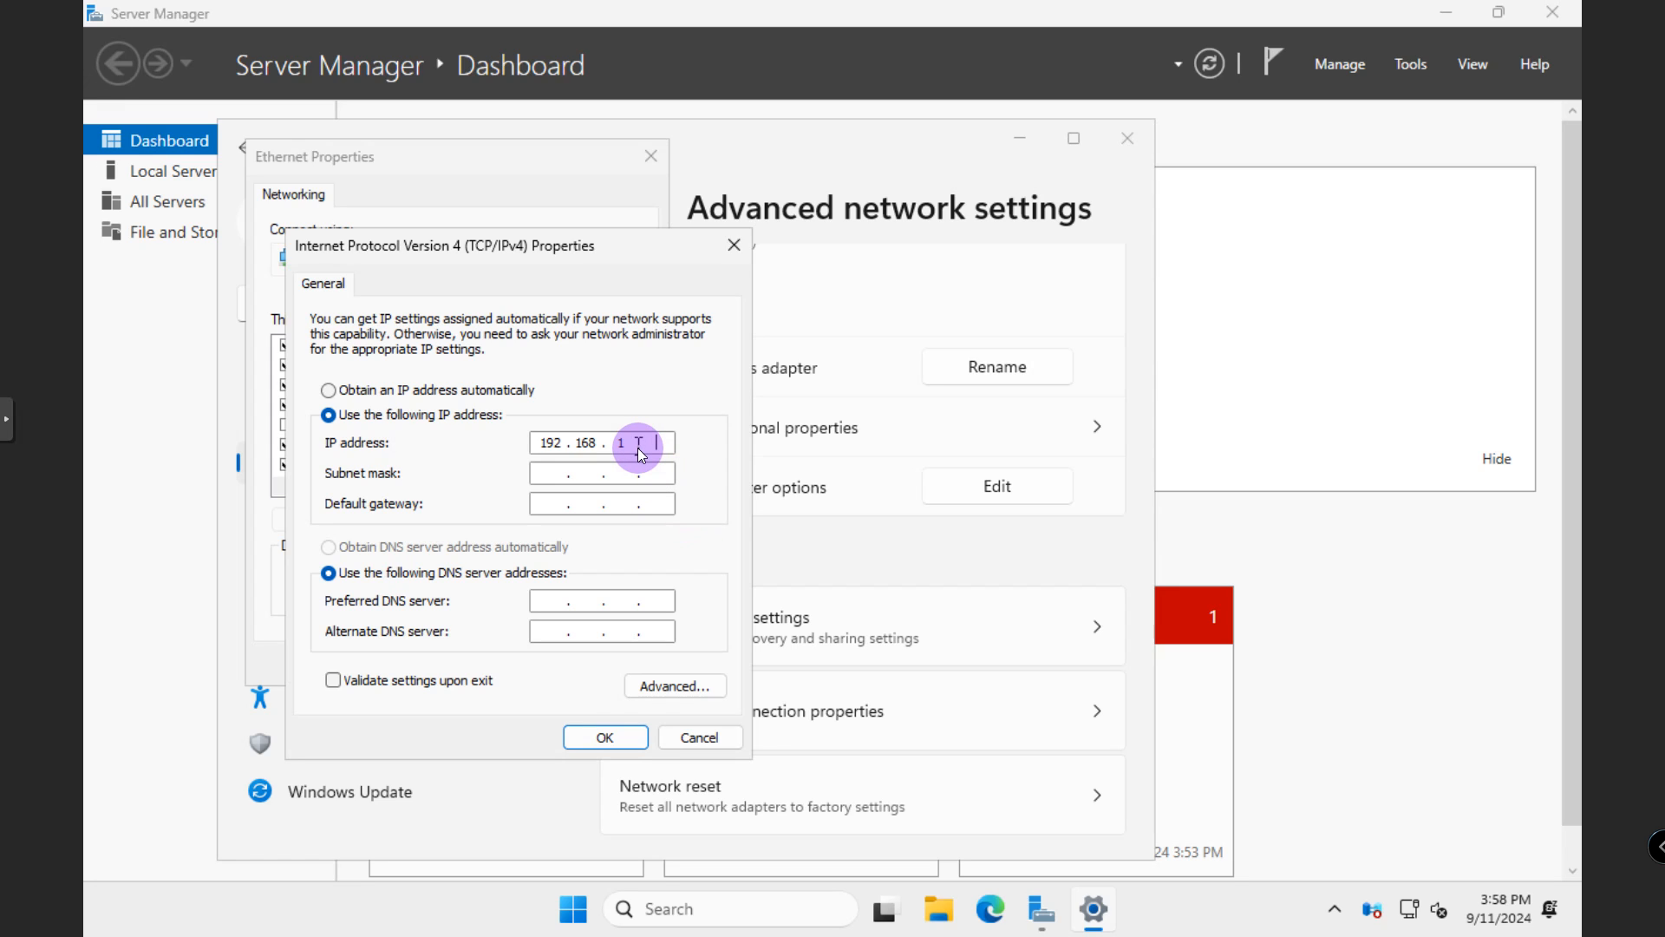
text(205)
key(Tab)
key(Tab)
text(192 . 168 . 1 . )
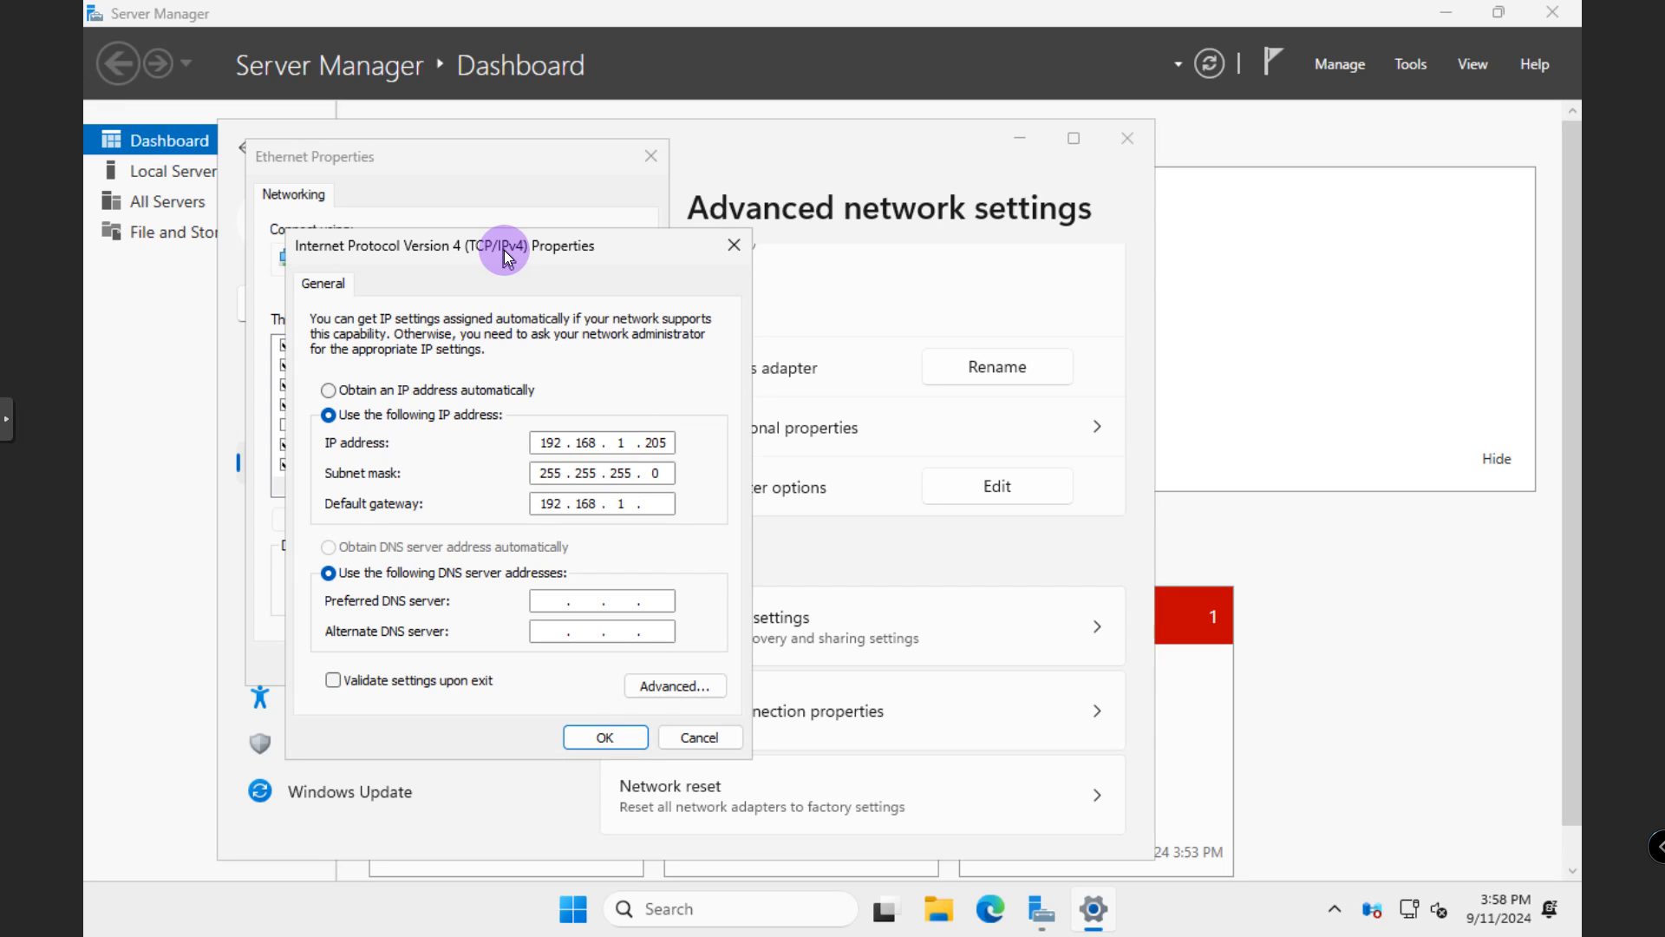
text(1)
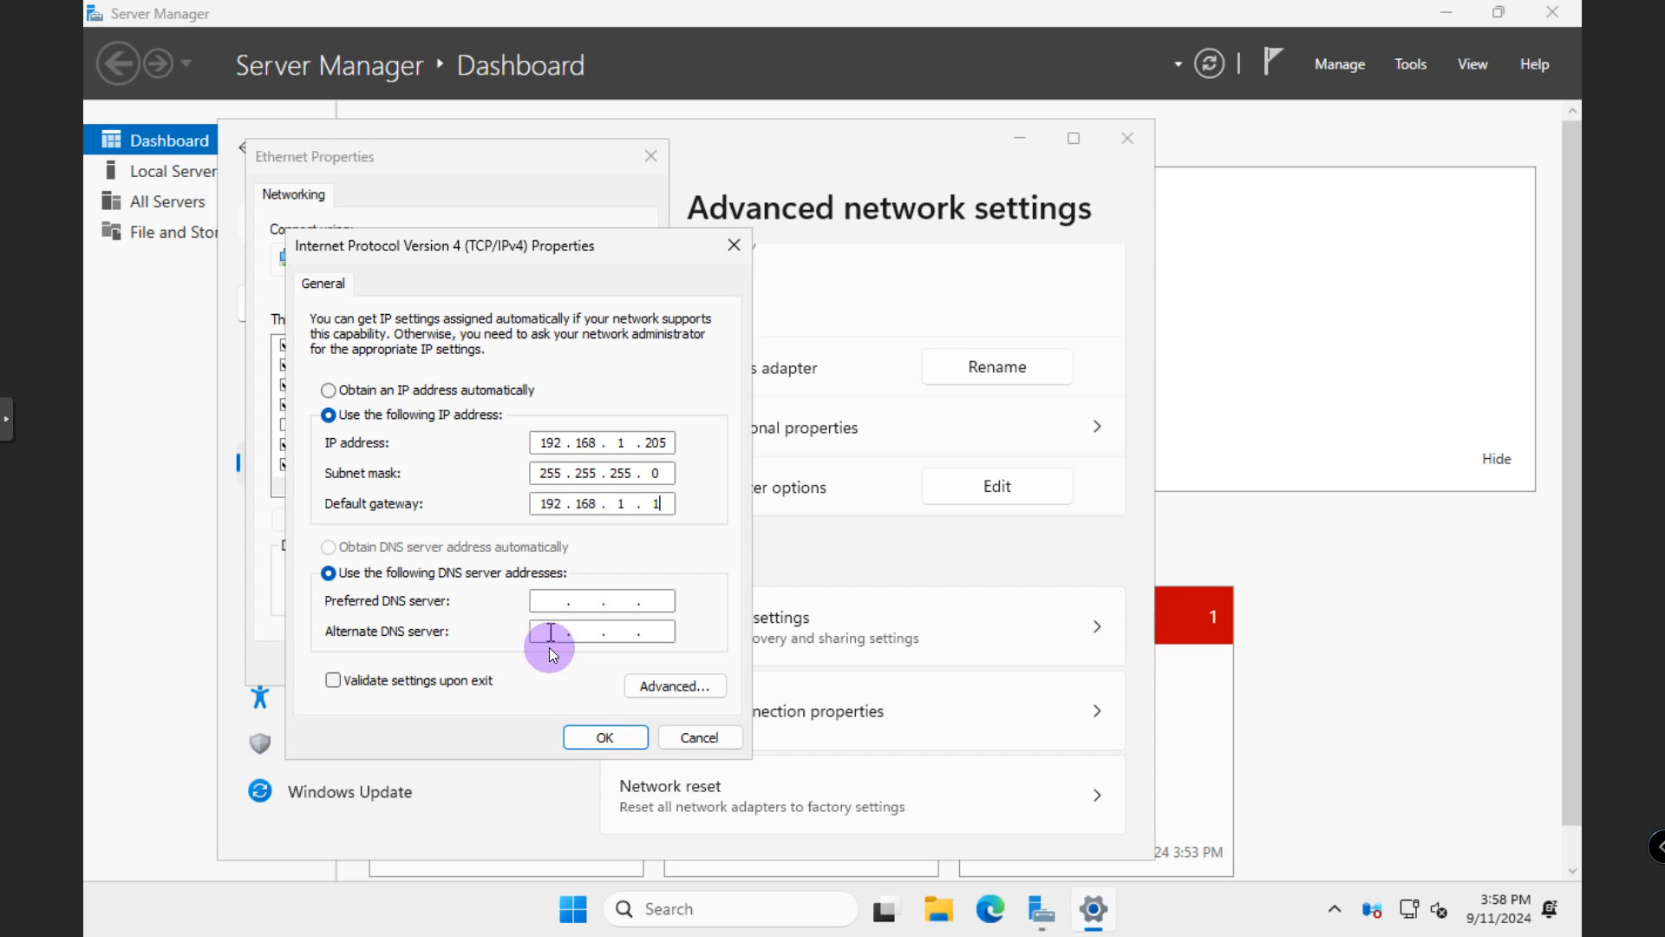
click(595, 737)
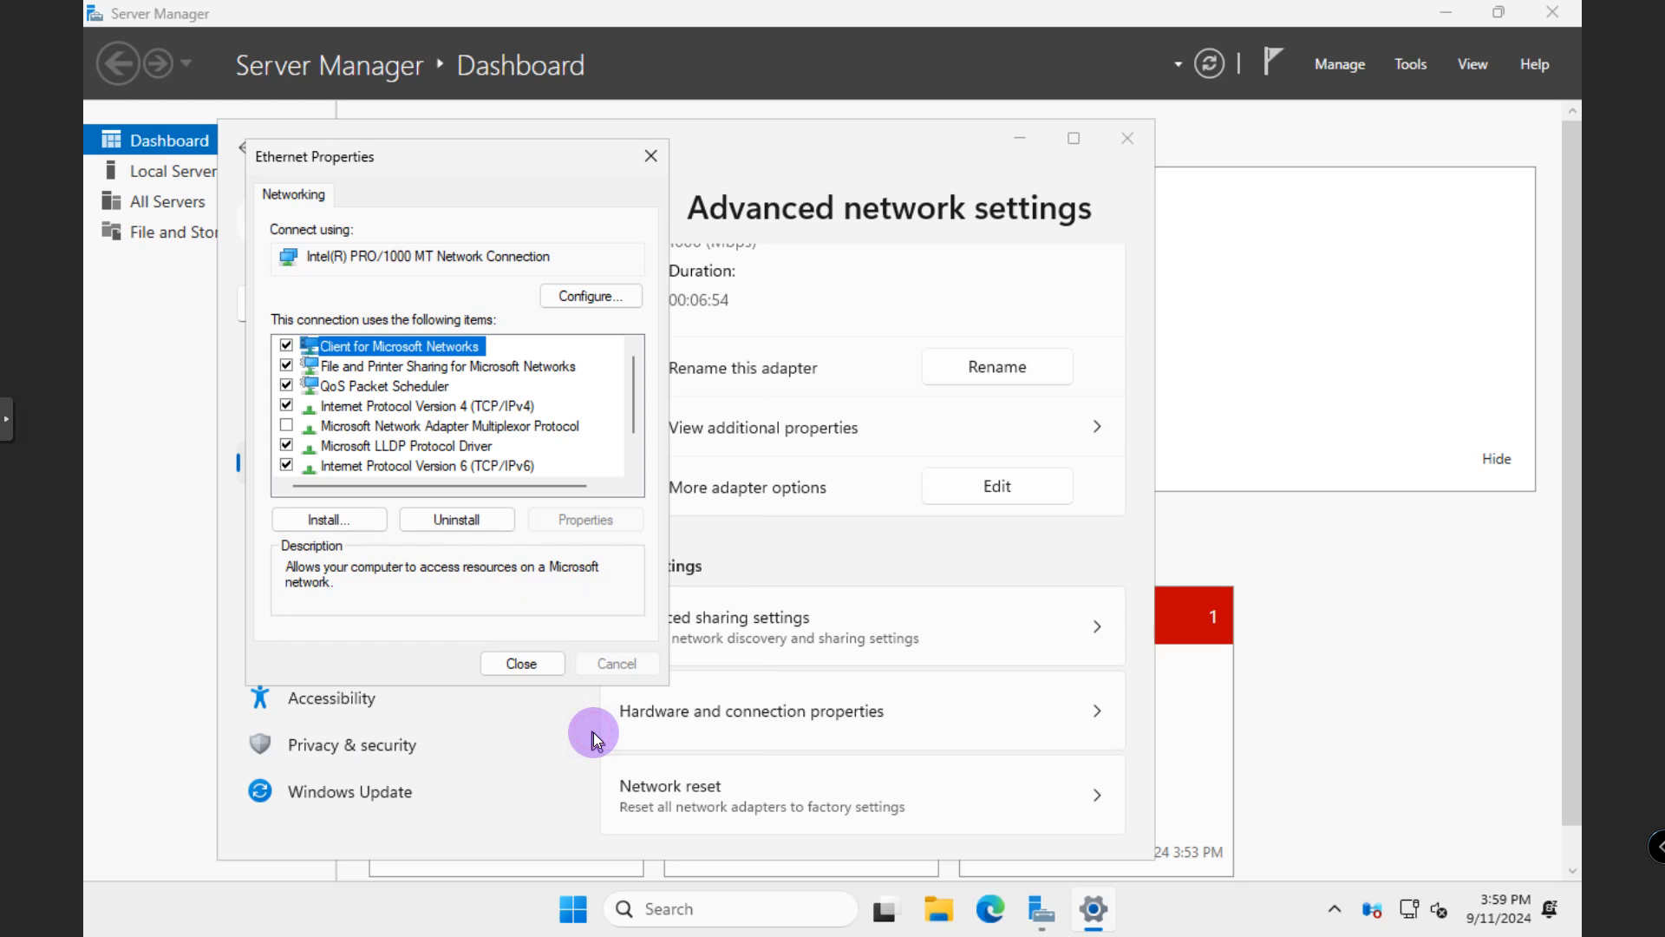
click(537, 673)
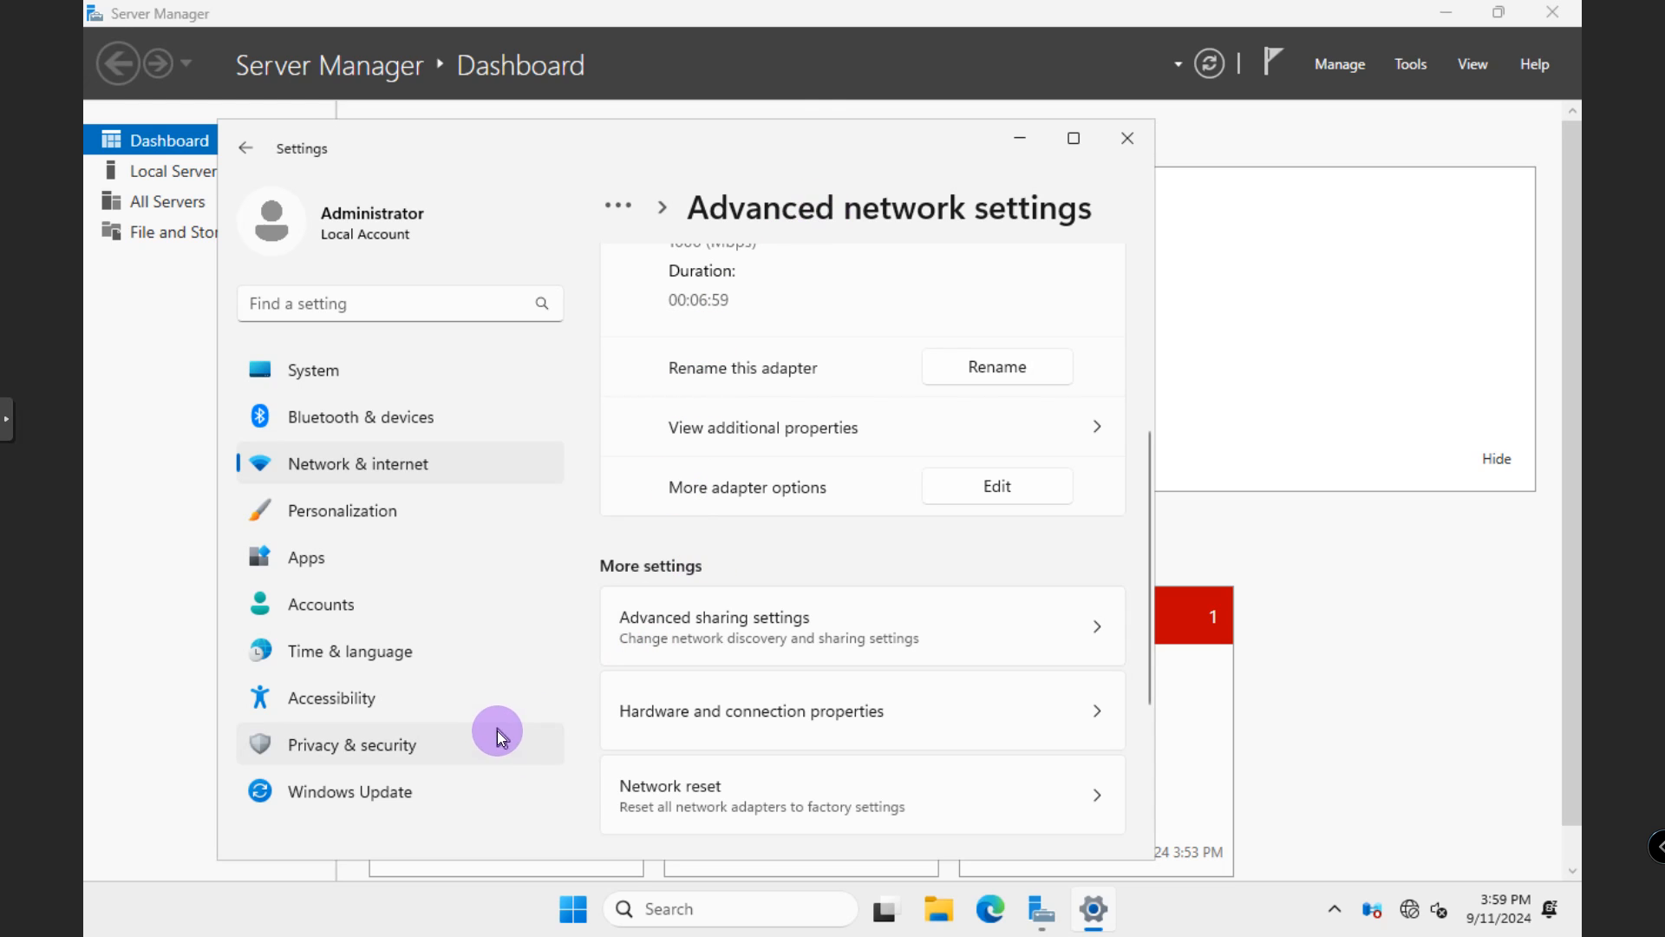
Step: Find the setting for renaming the PC, rename the server to LAB-DC01 and restart it
click(568, 908)
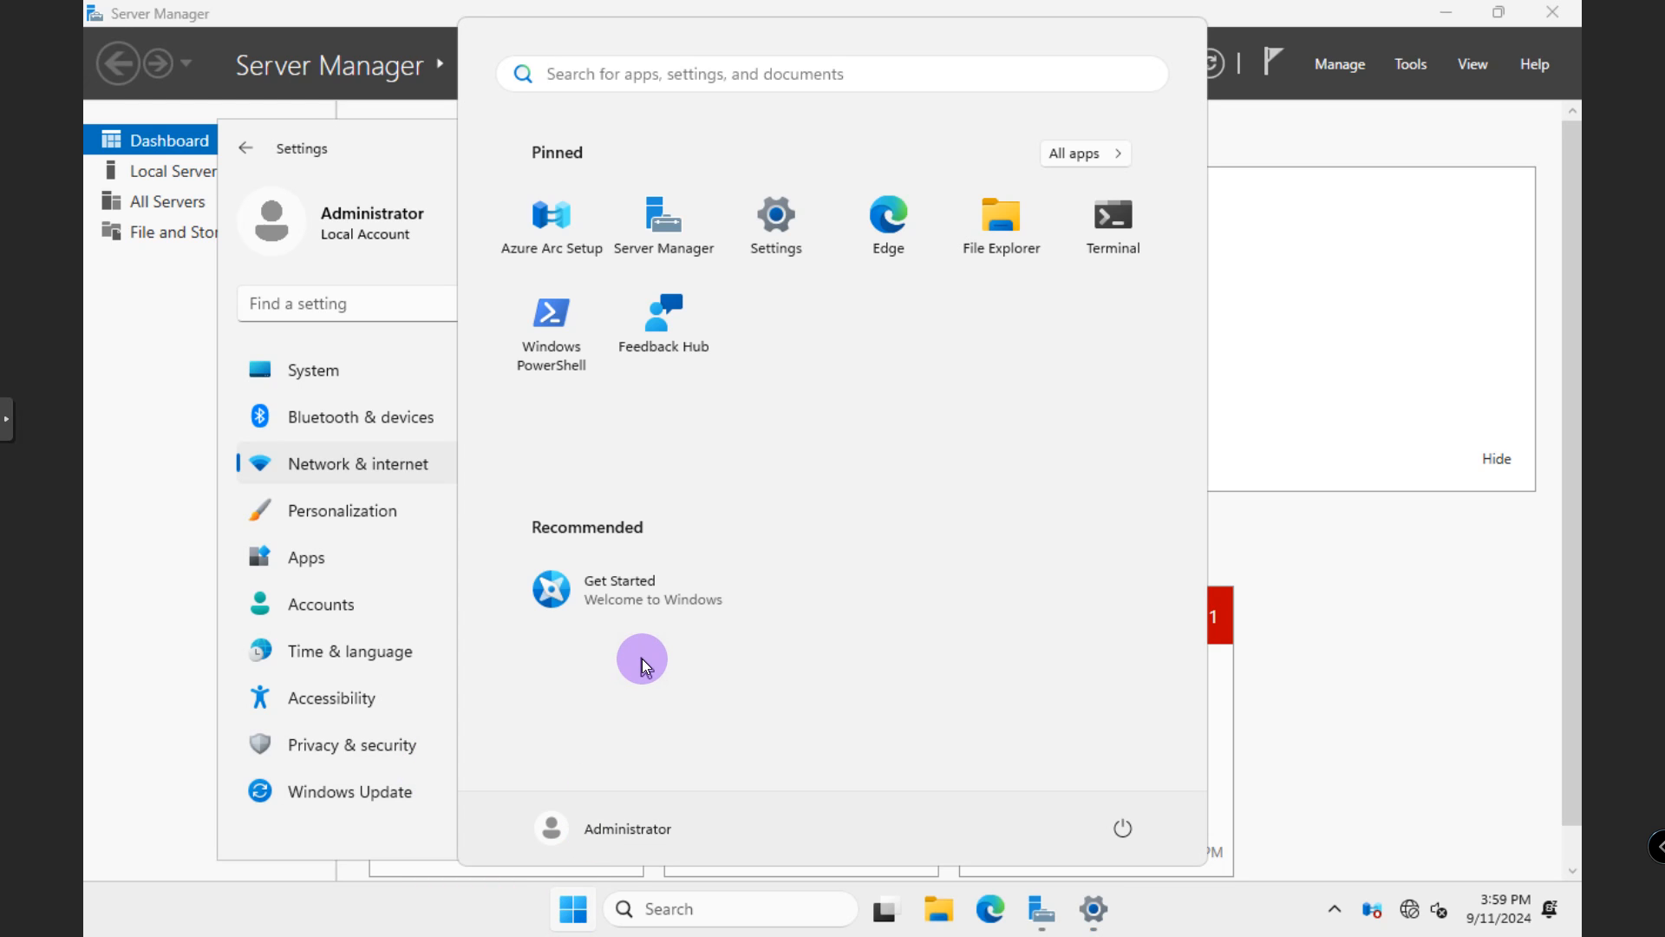
text(rename)
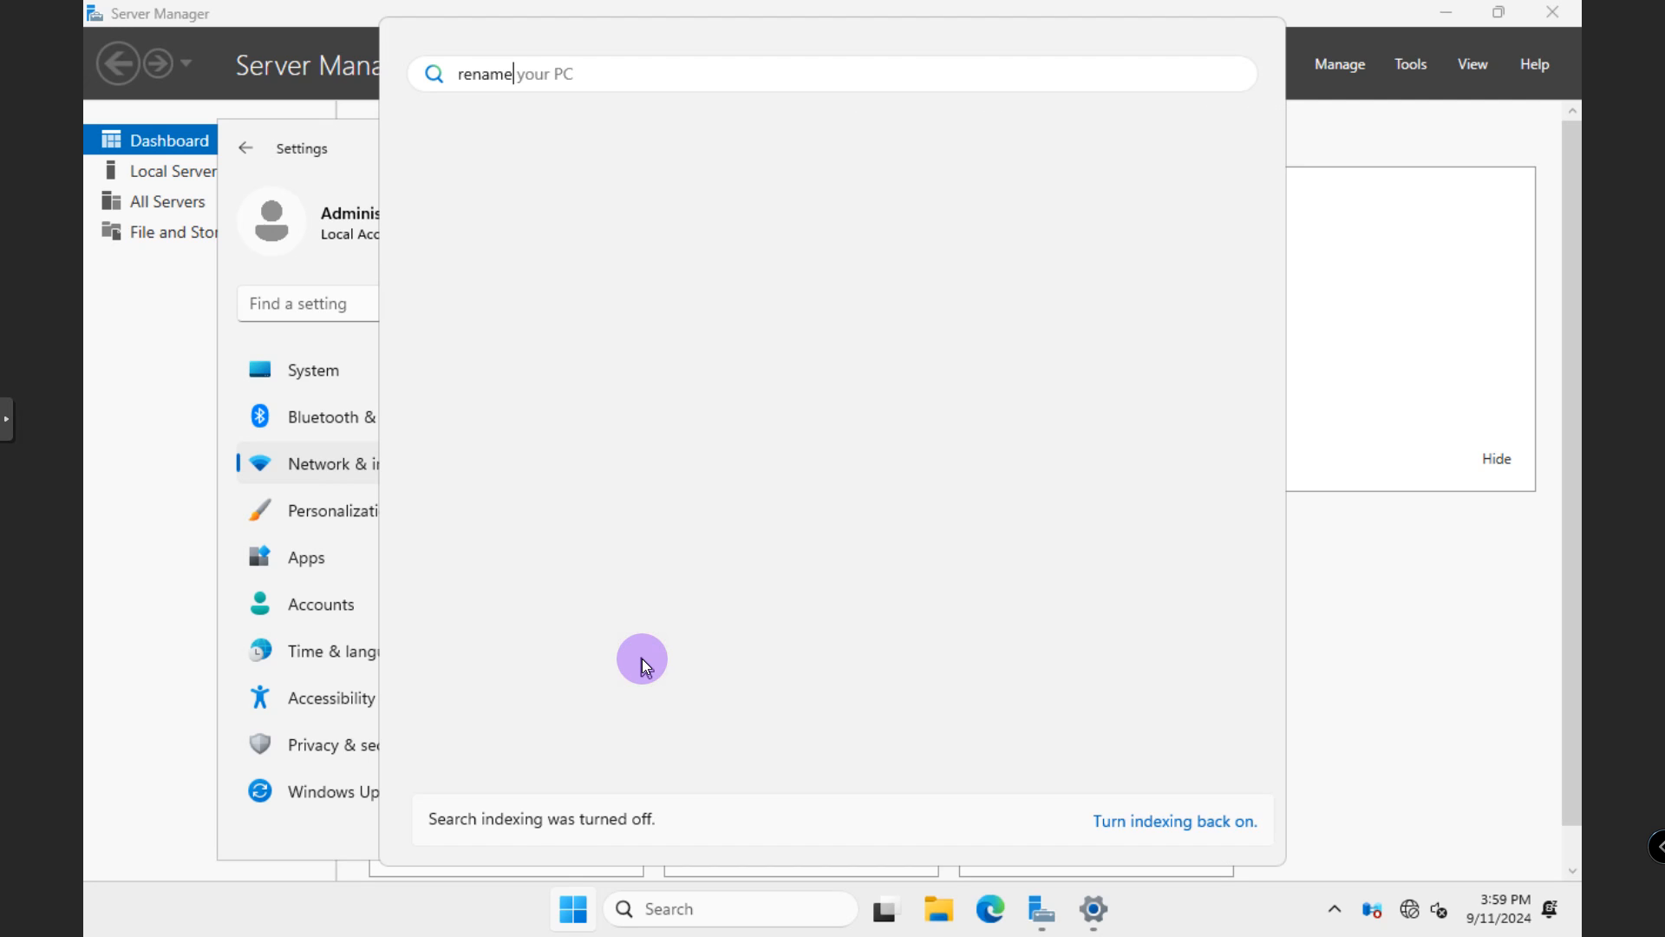
click(563, 273)
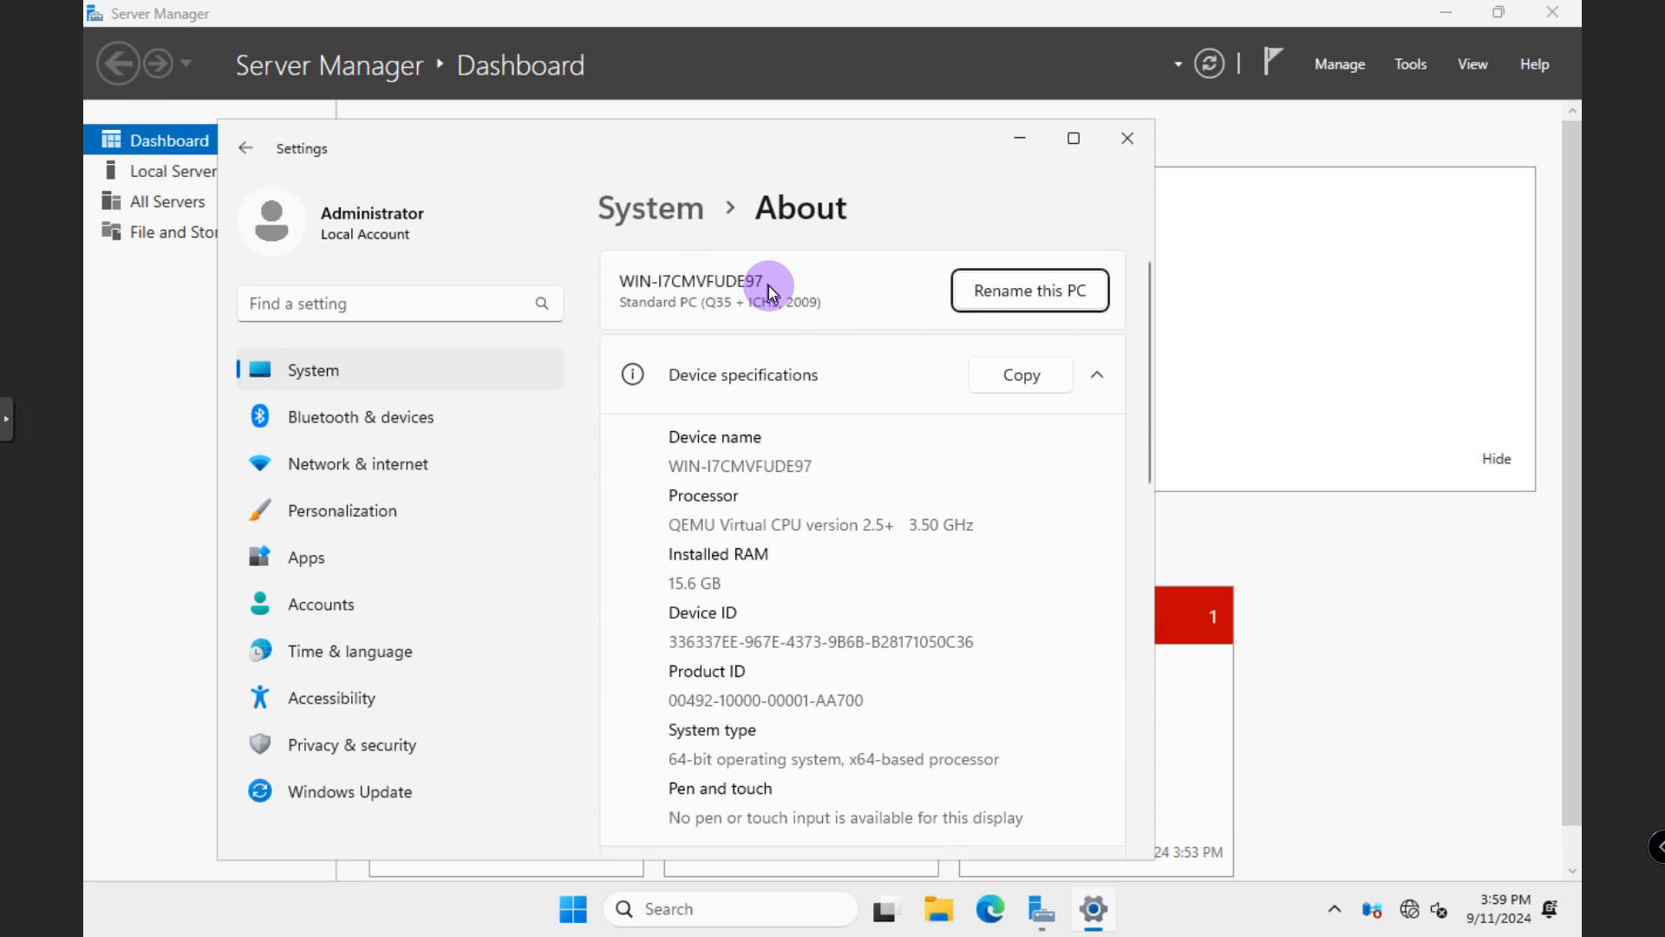
click(1015, 305)
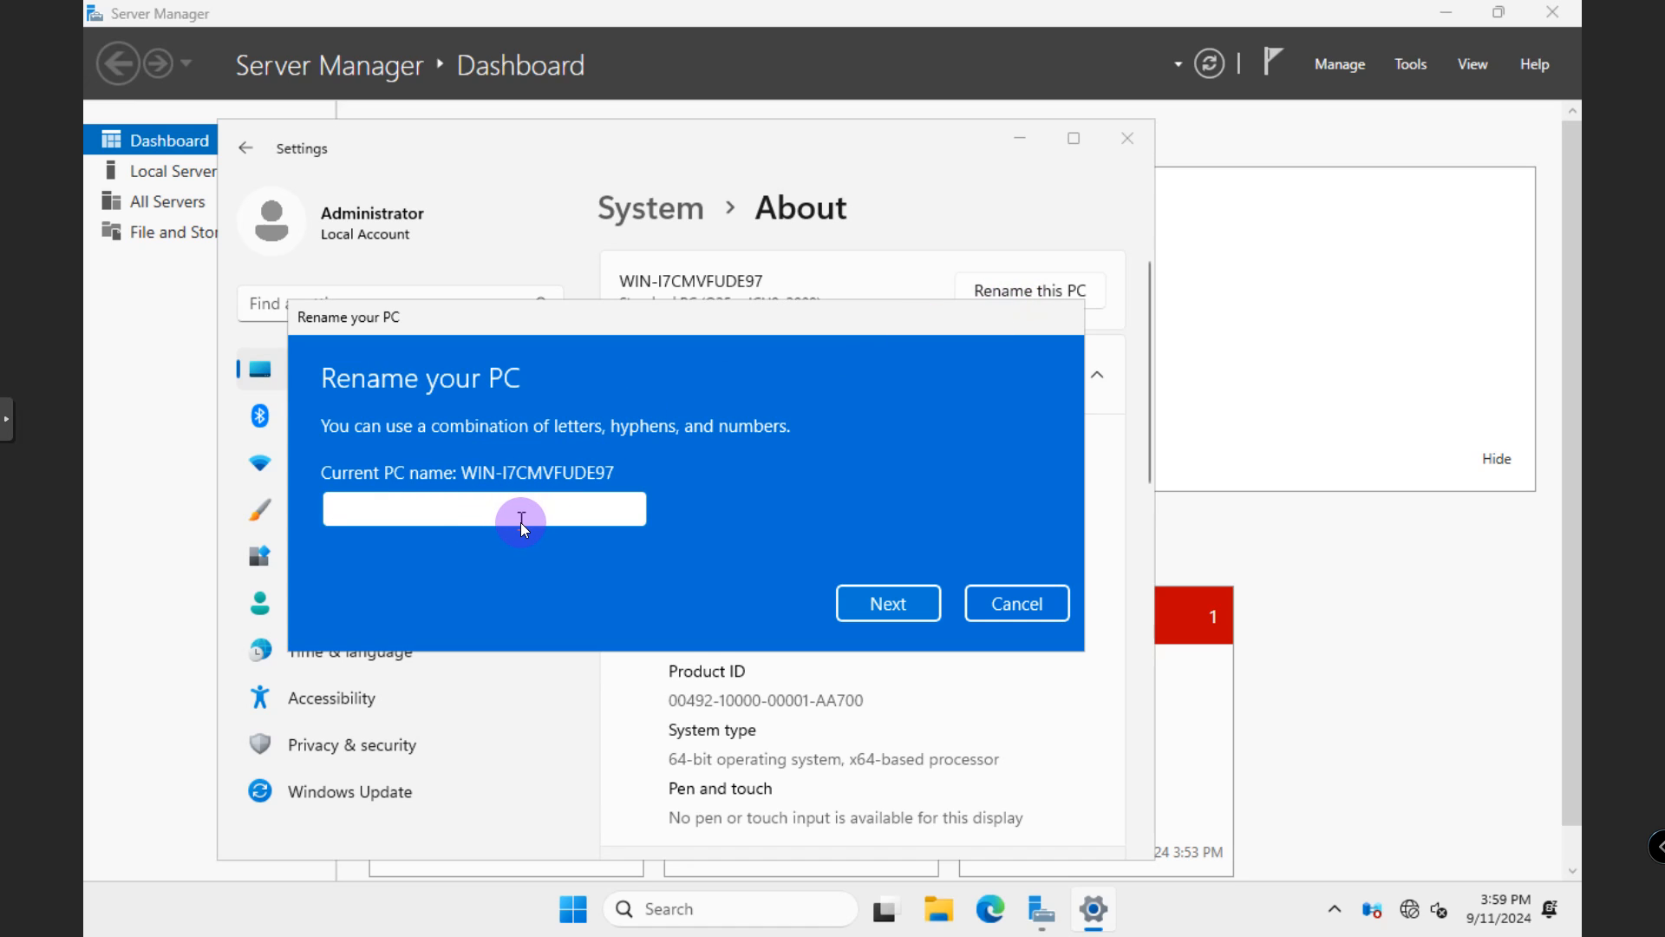
text(LAB)
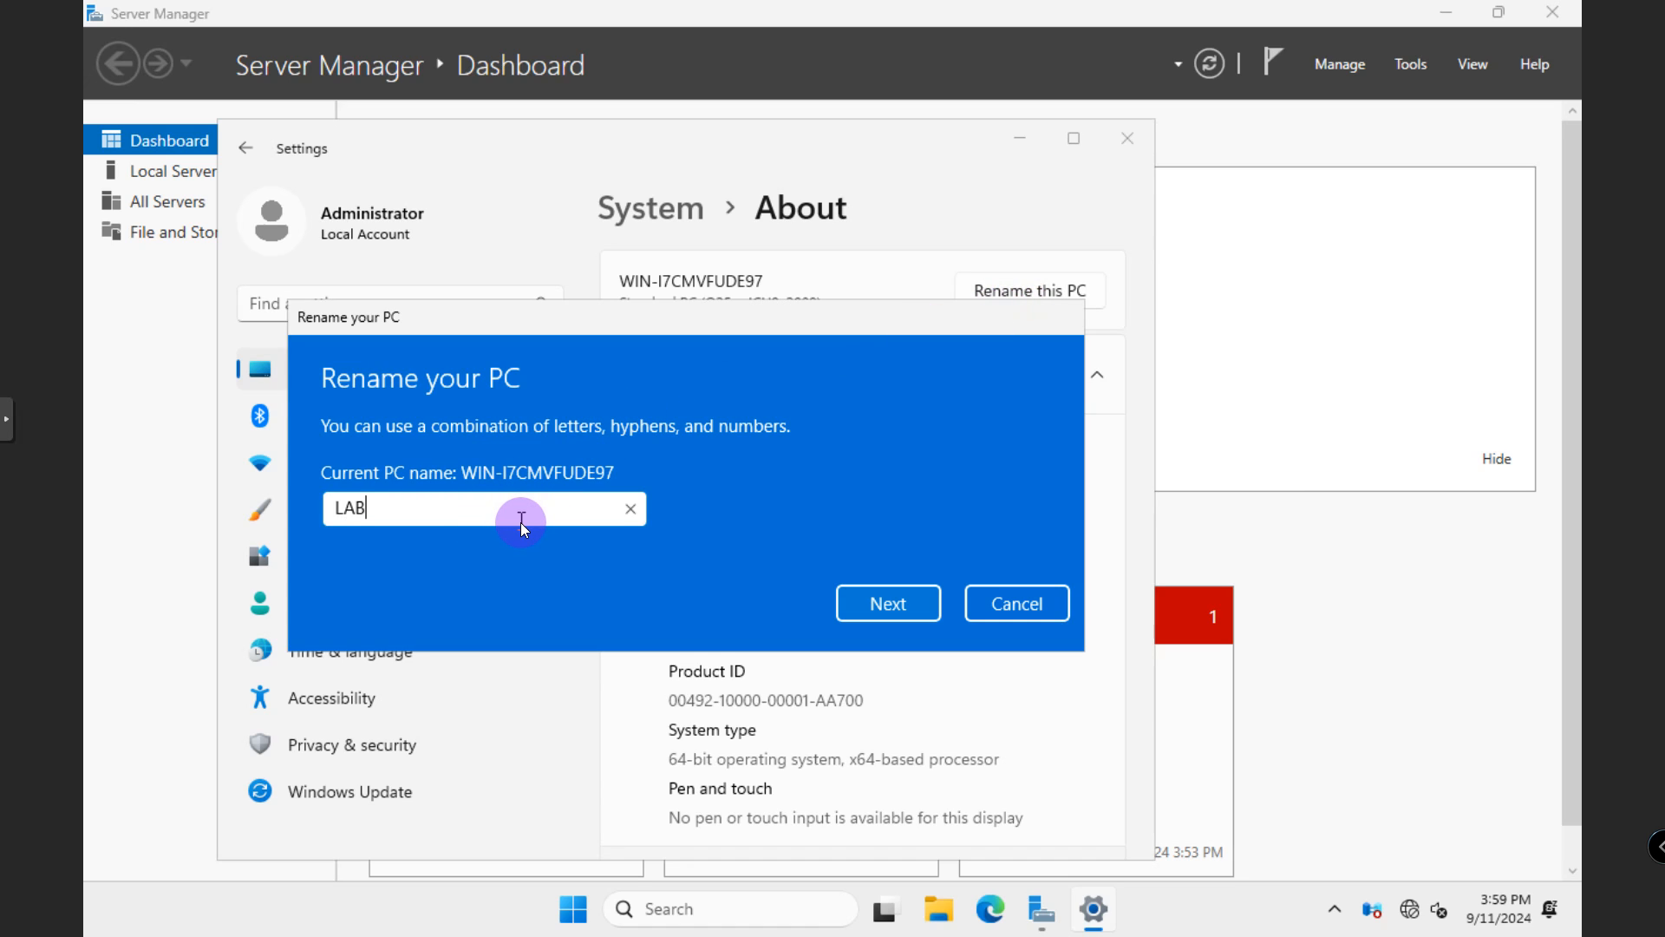
text(-DC01)
click(857, 604)
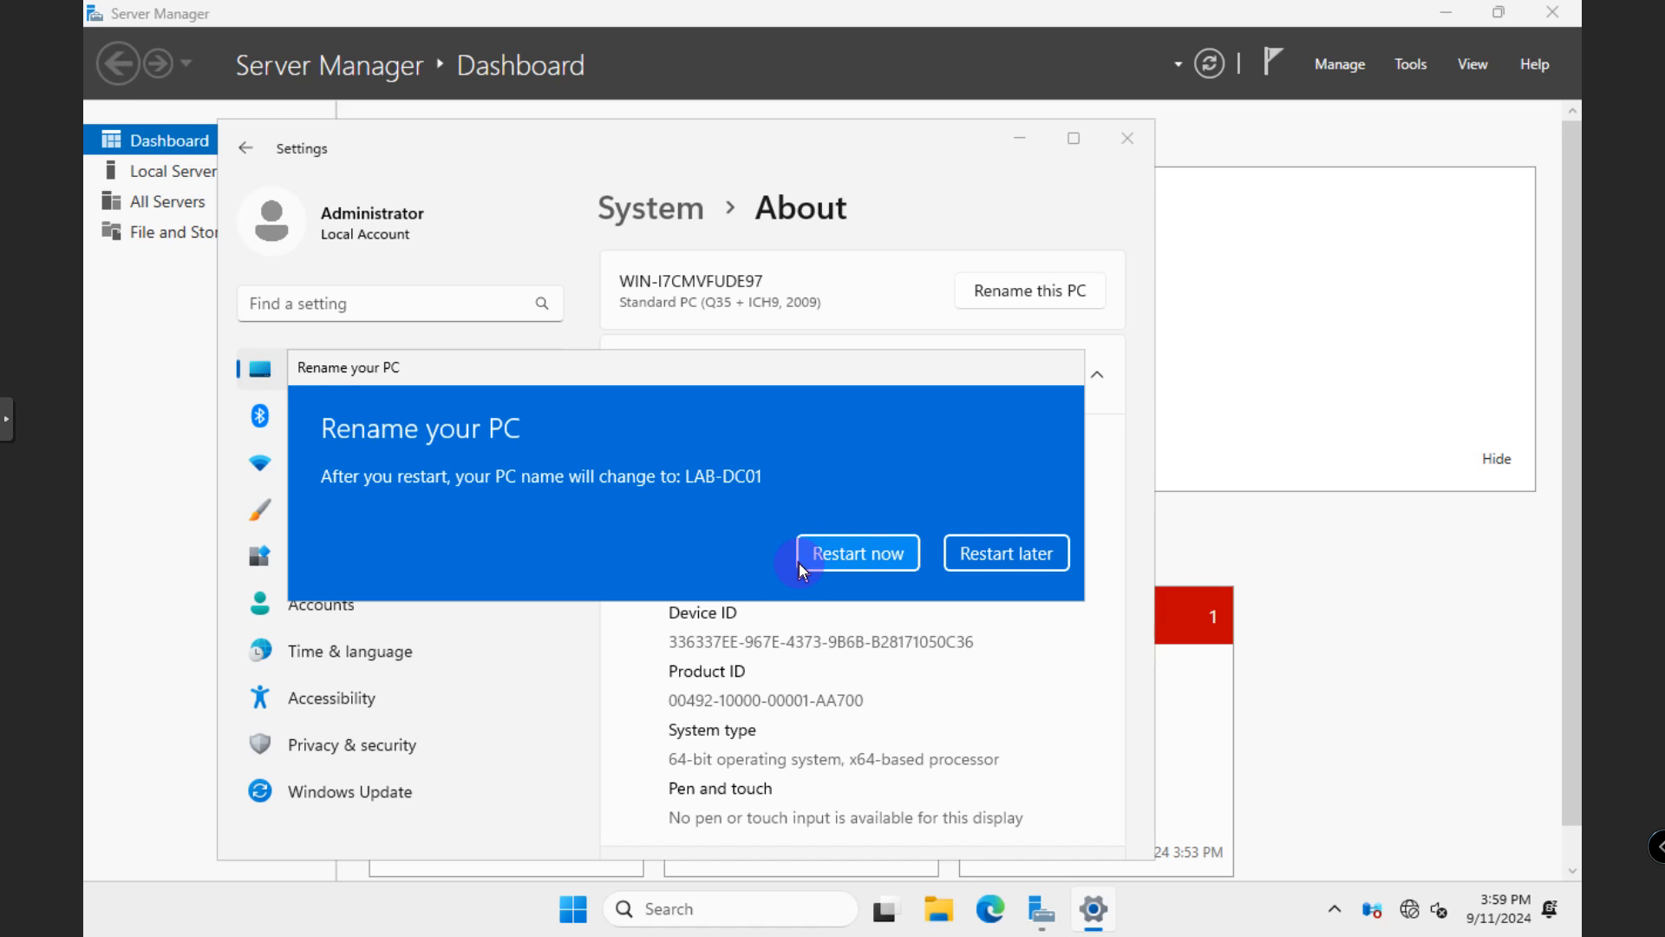
click(841, 560)
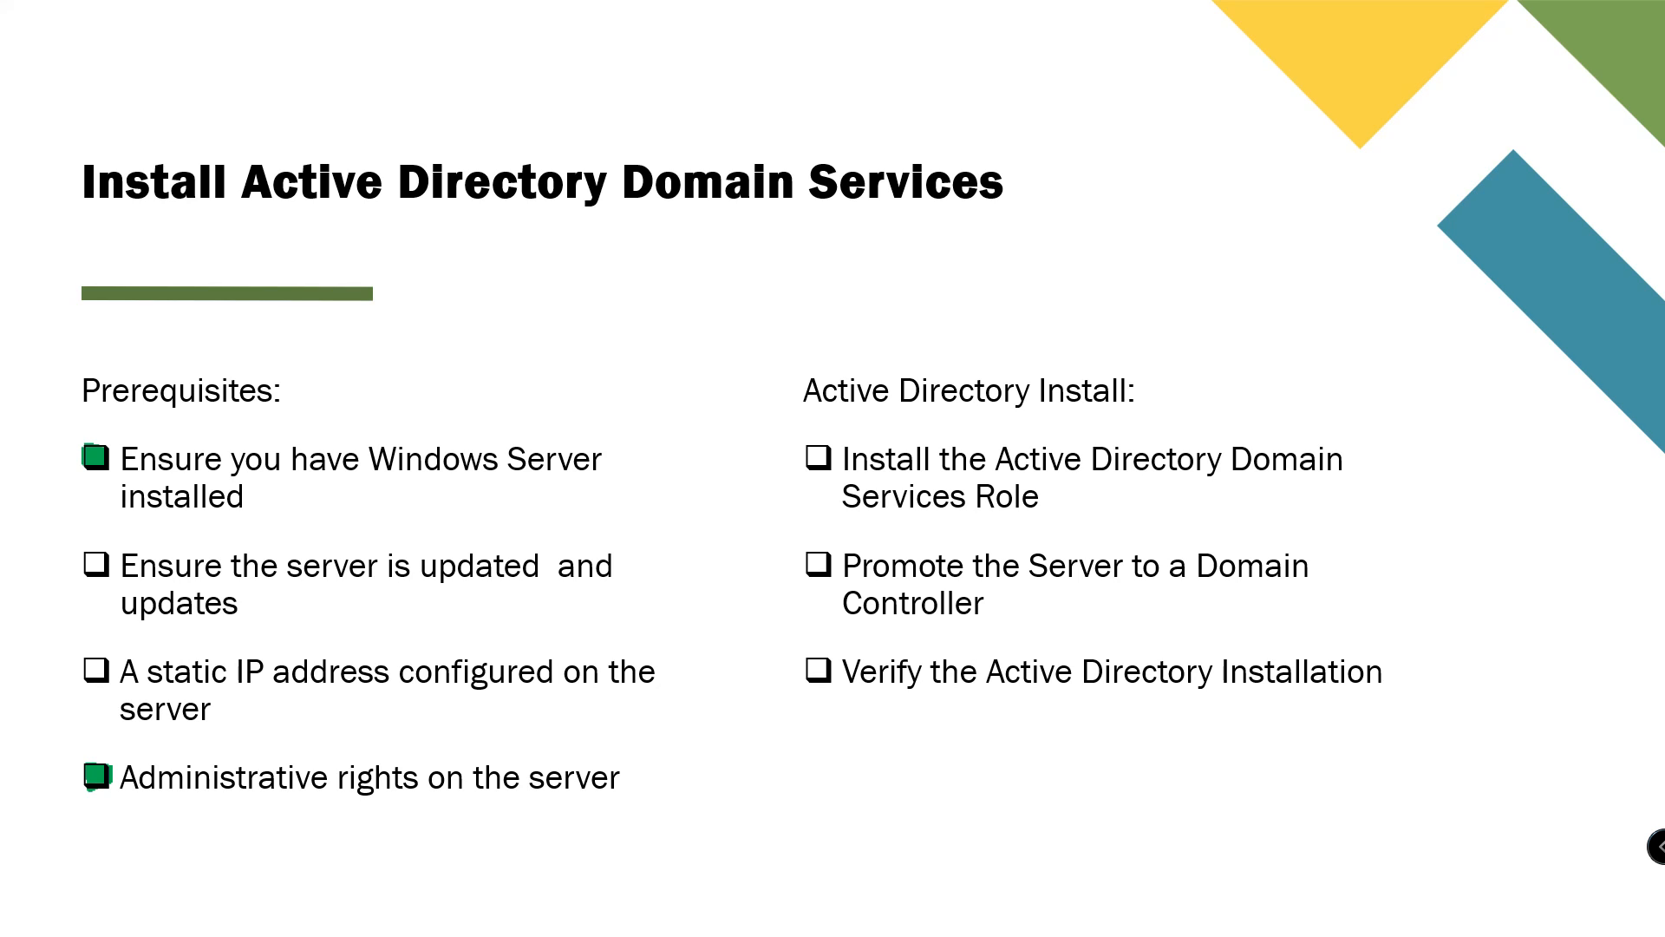
drag(87, 560, 102, 563)
drag(87, 661, 102, 659)
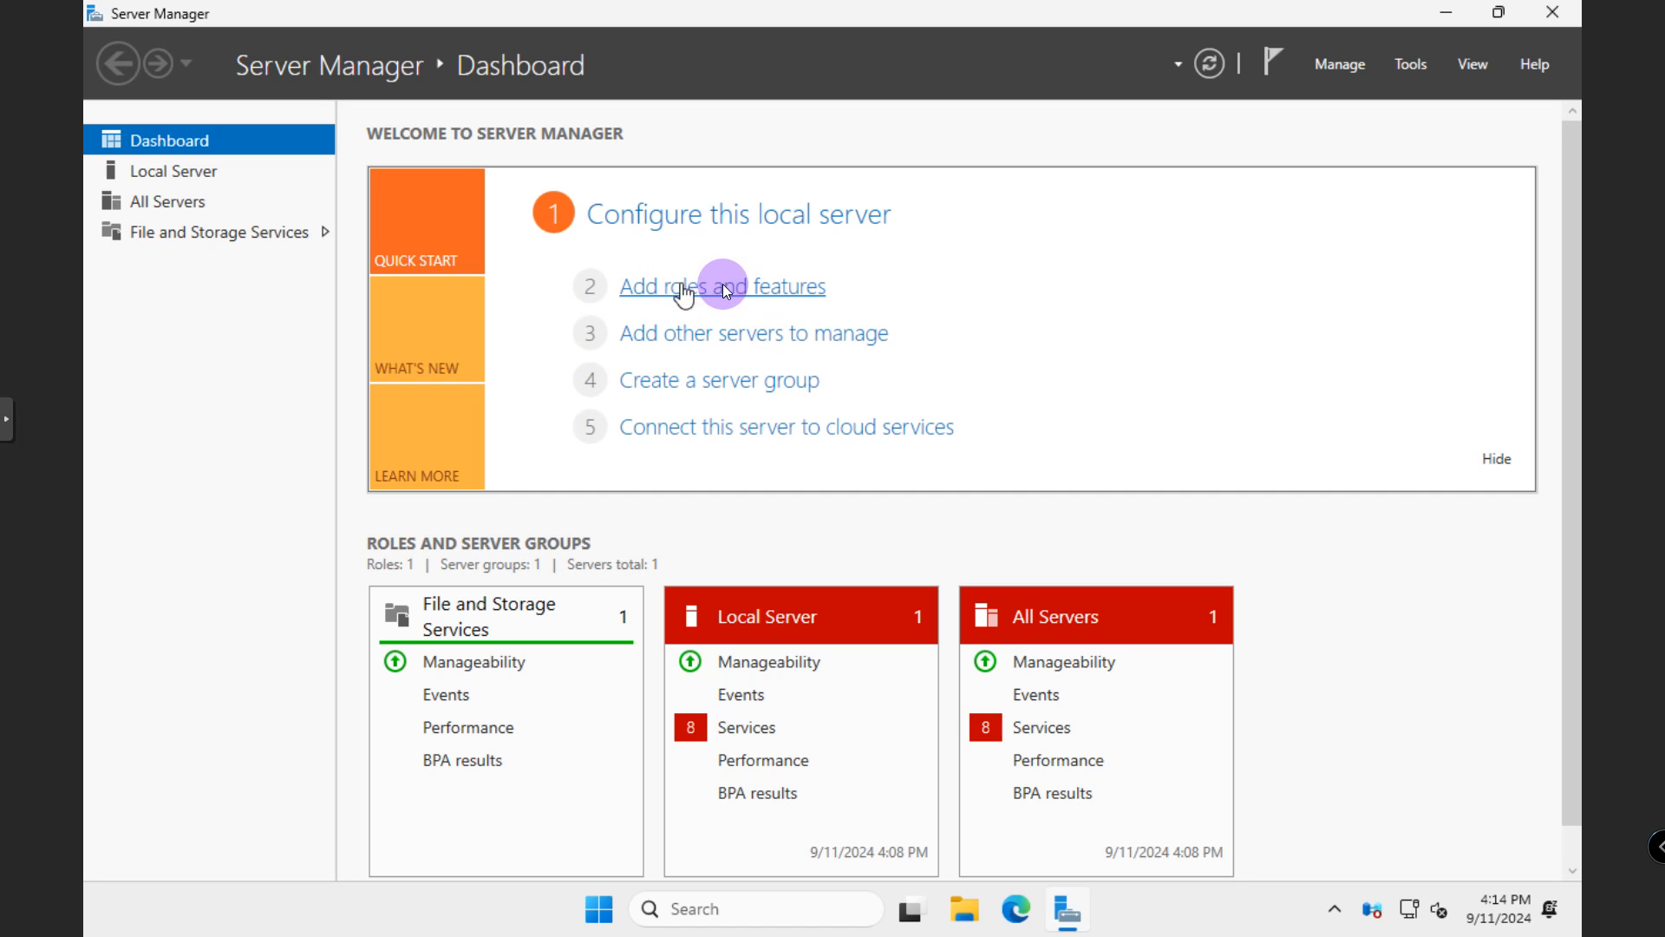
click(1351, 69)
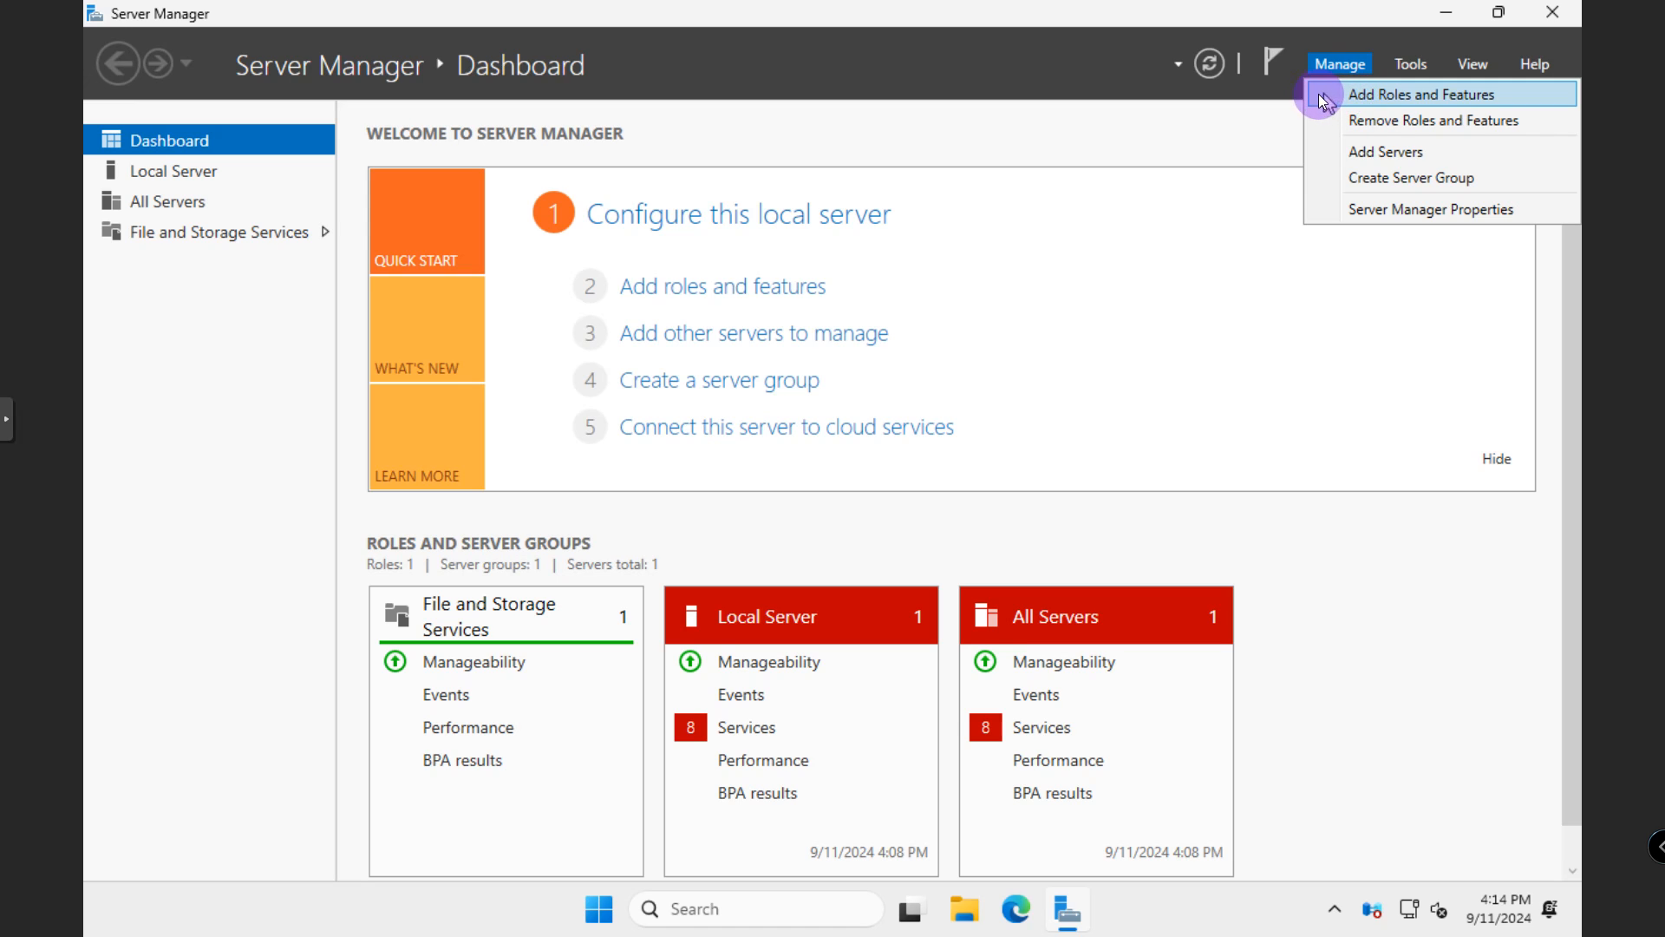
click(1249, 109)
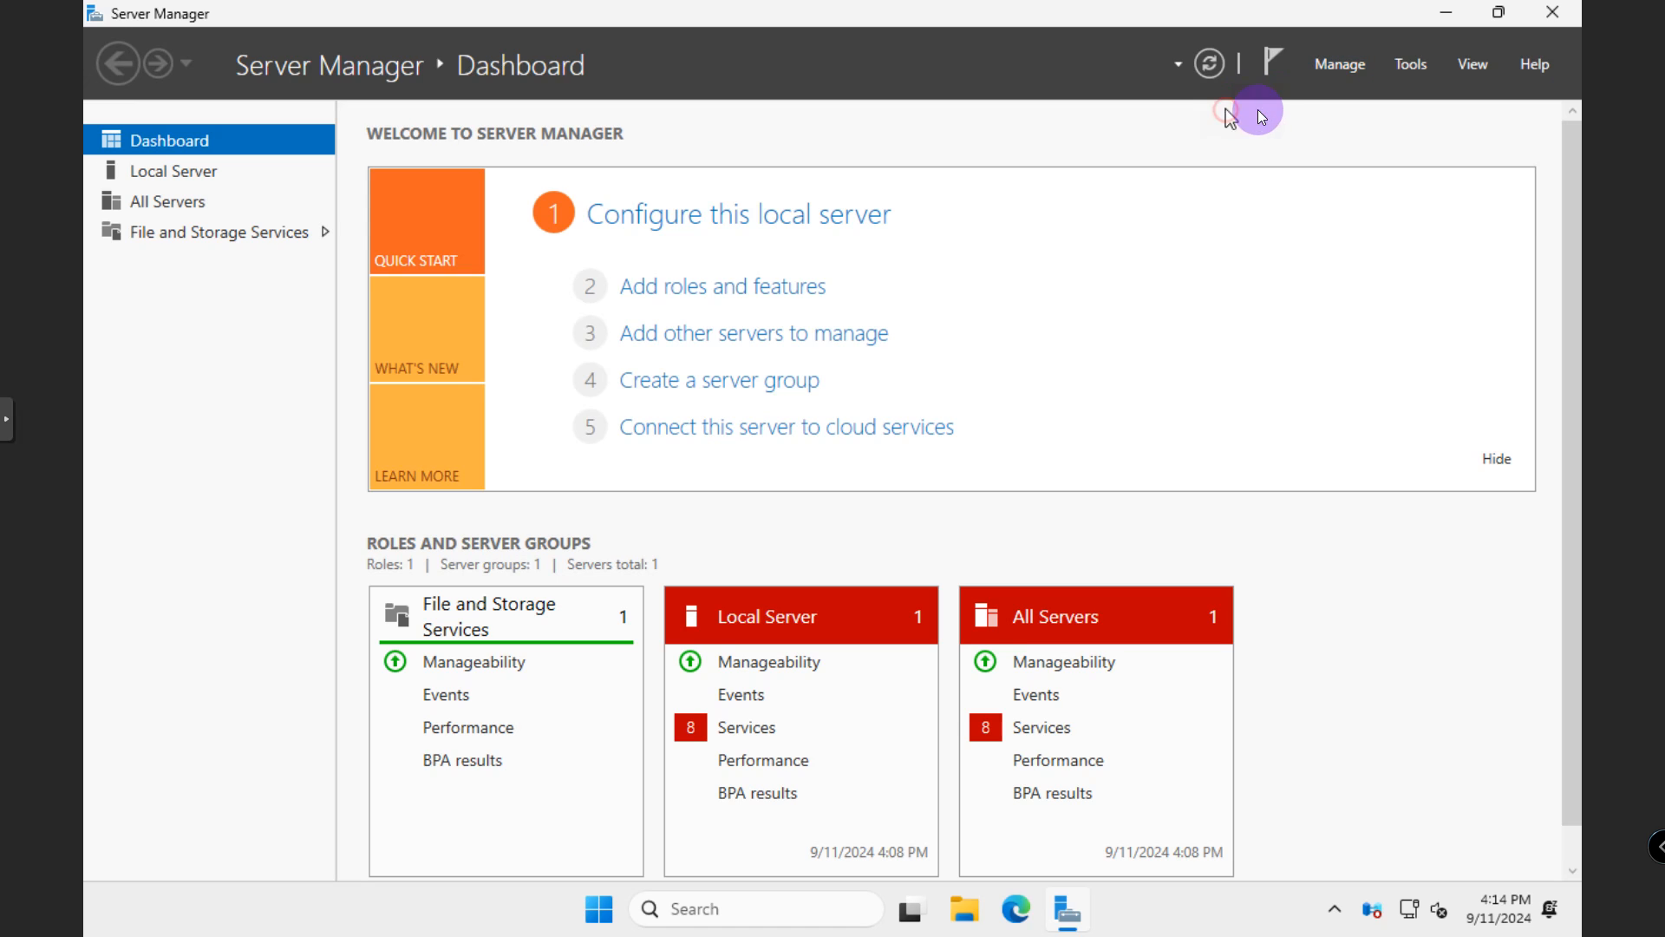
click(1406, 72)
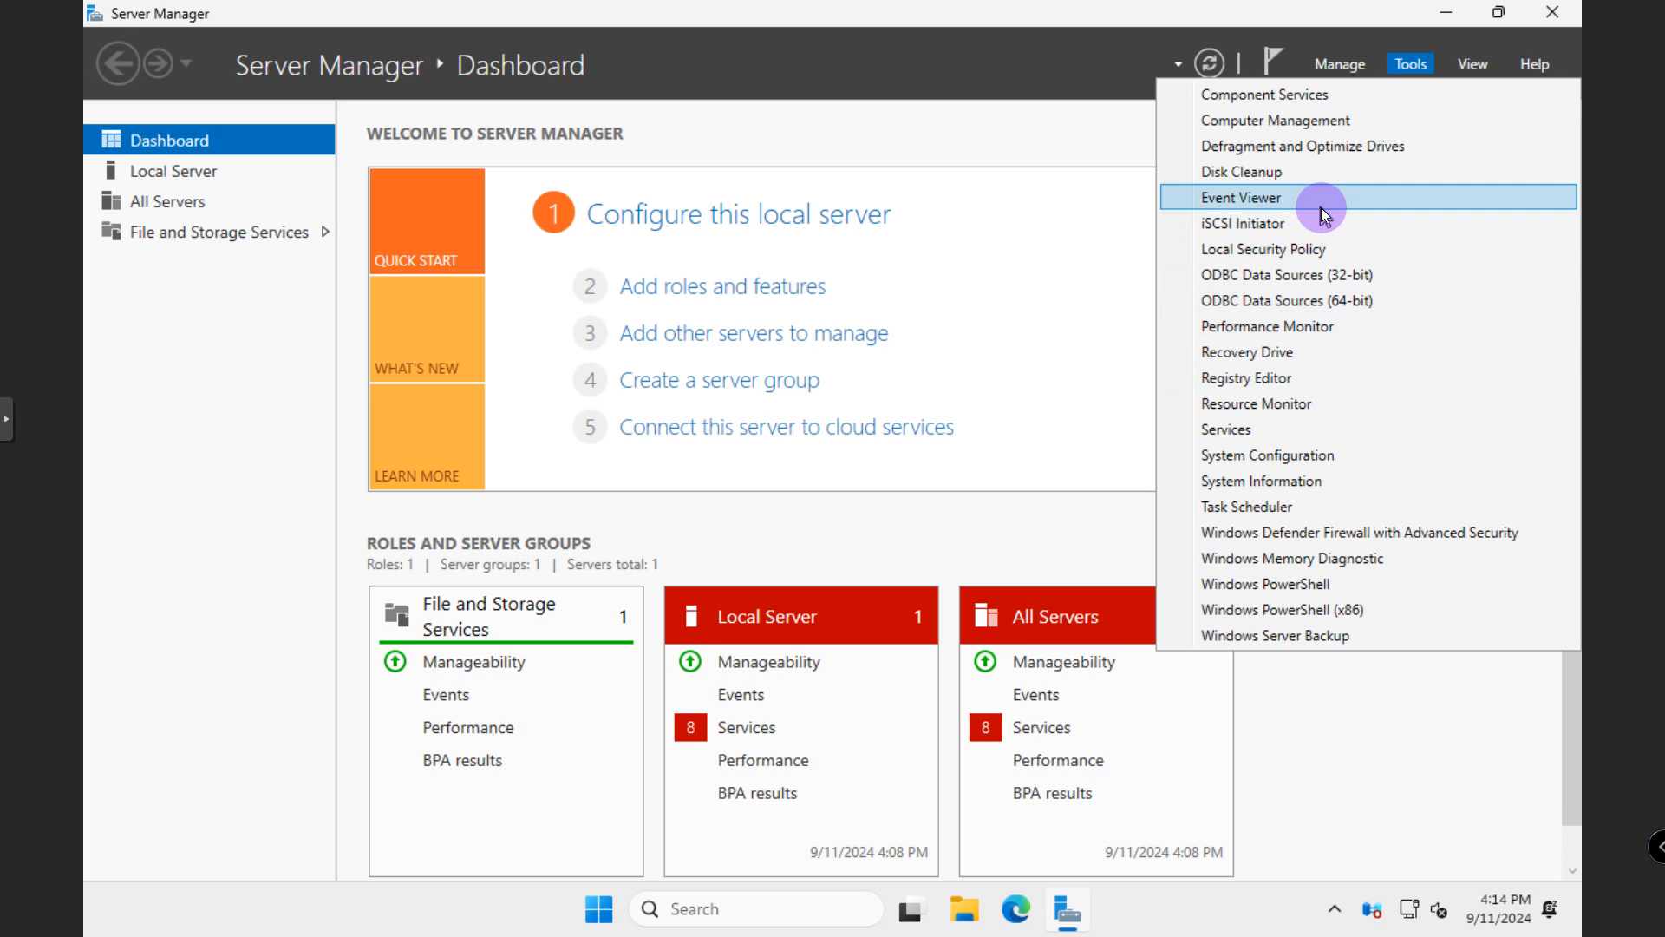
click(1106, 130)
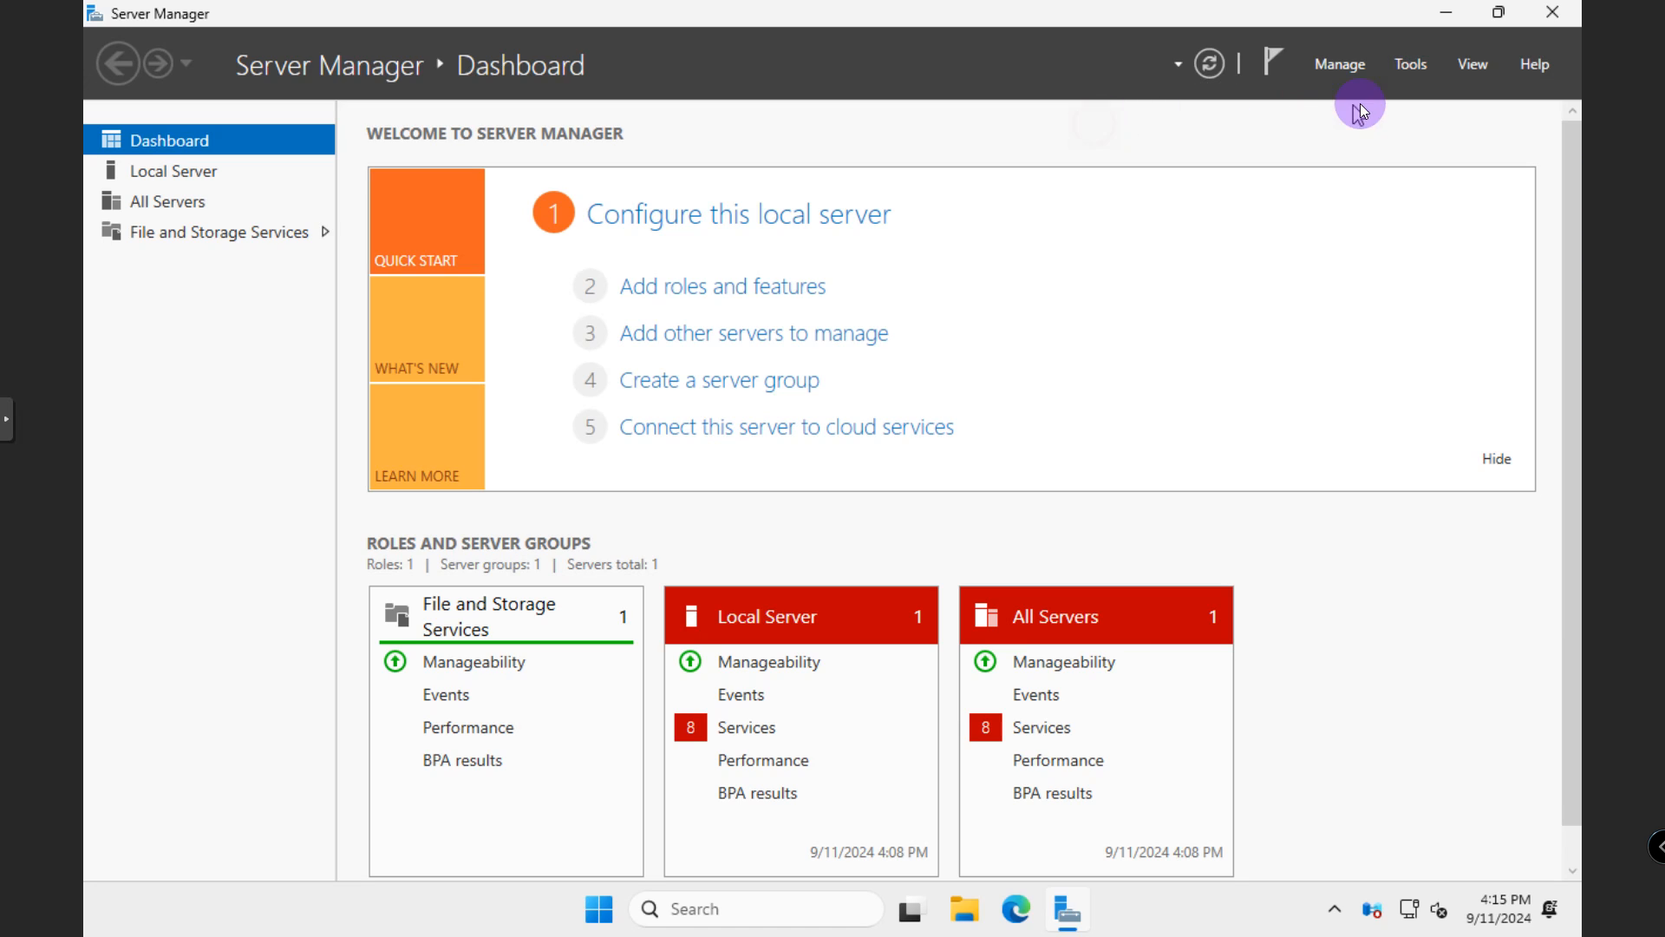
Step: Start adding roles and features with a role-based or feature-based installation, choosing LAB-DC01 from the server pool as destination
click(1349, 69)
click(1358, 95)
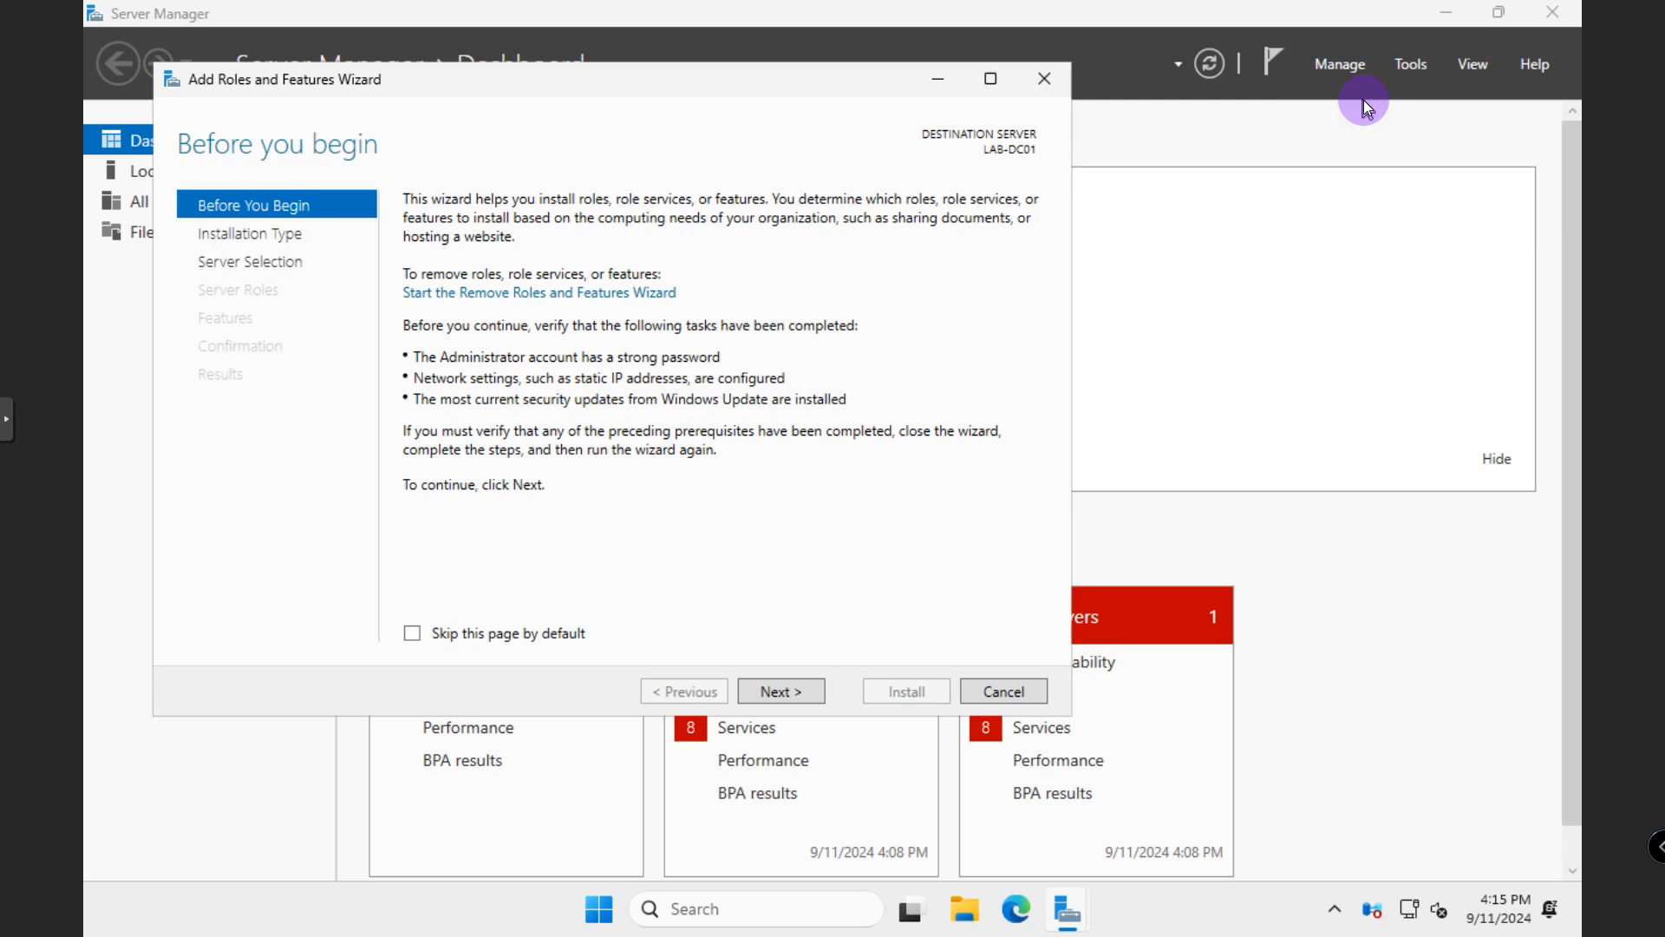
click(768, 690)
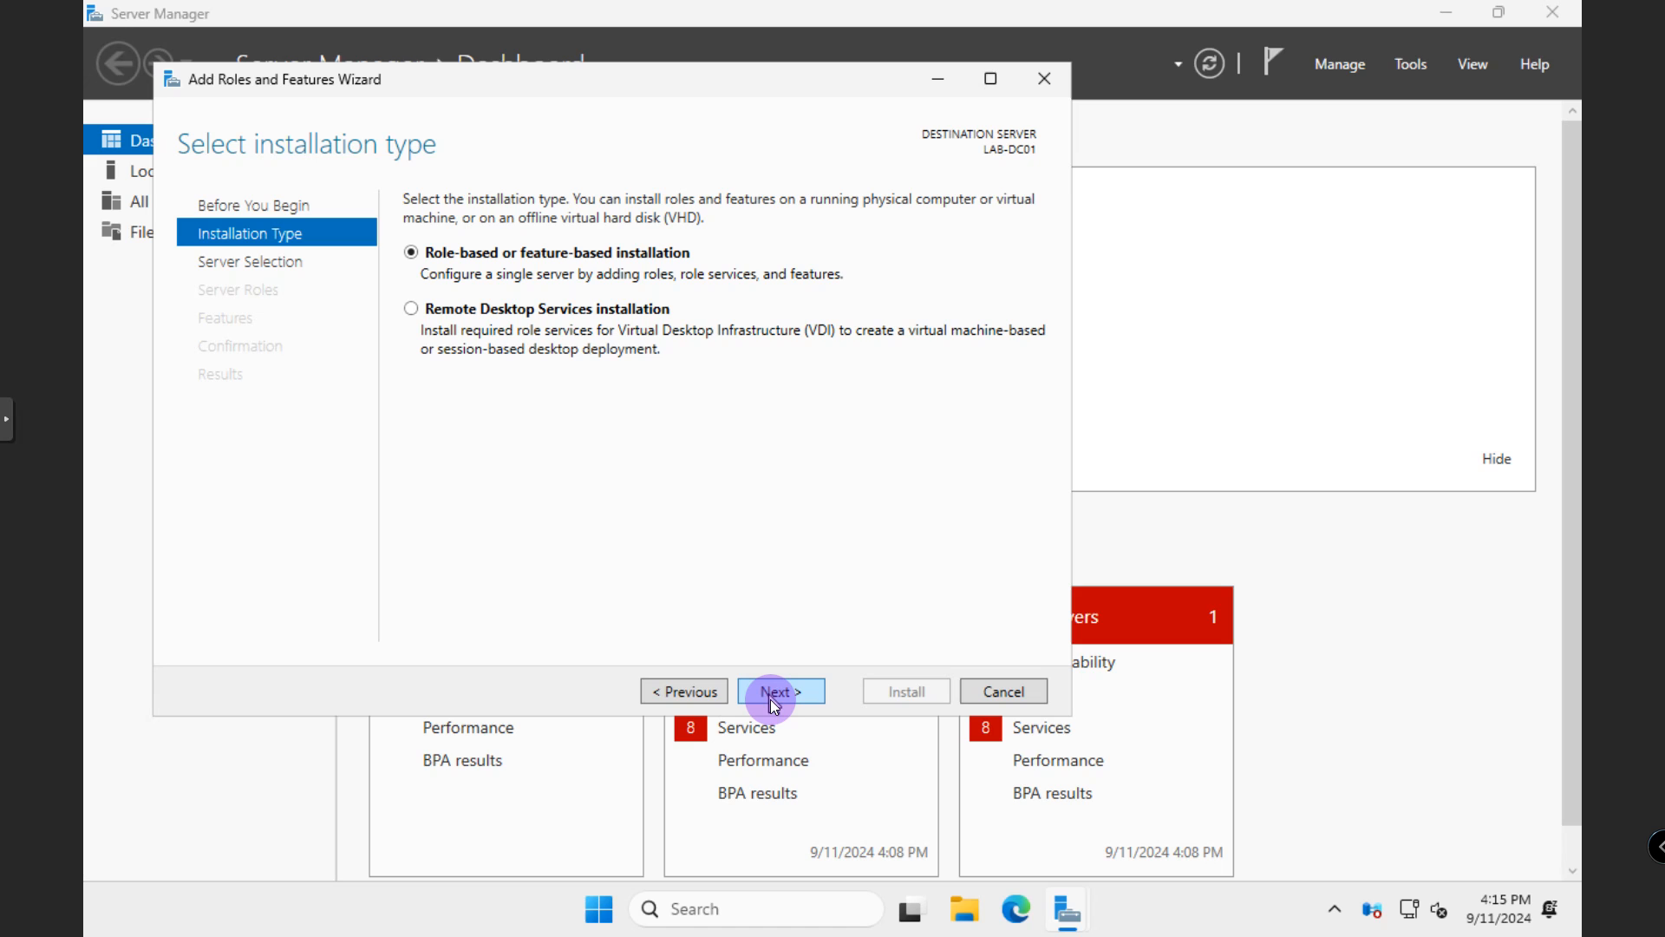
click(774, 694)
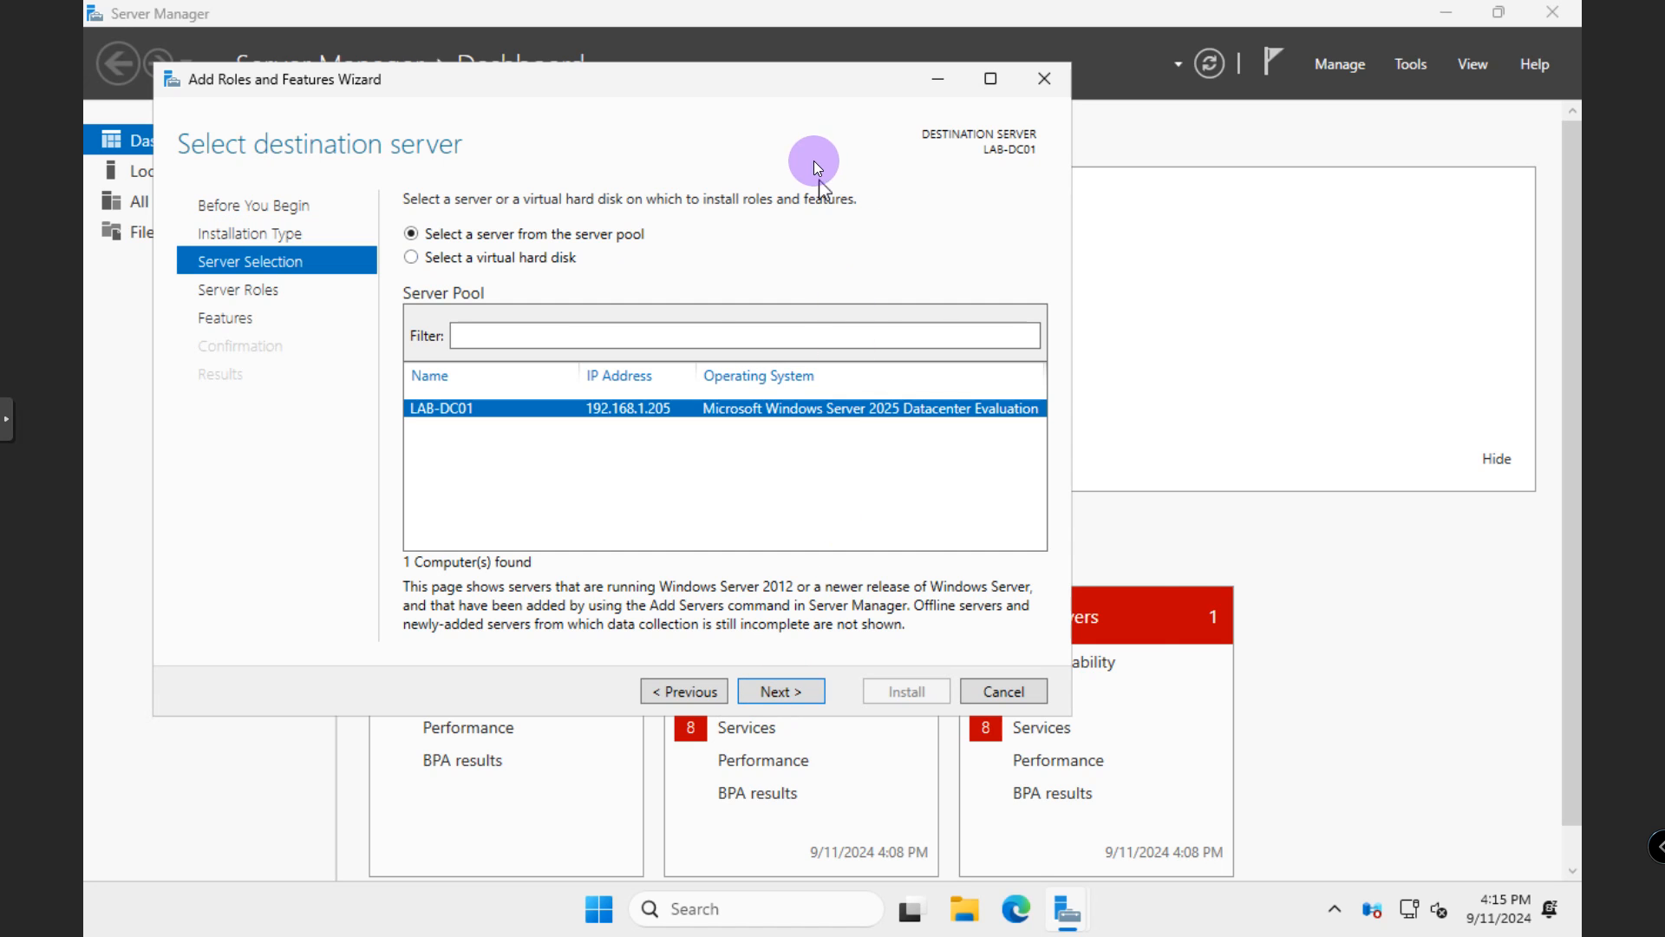
drag(785, 82, 996, 166)
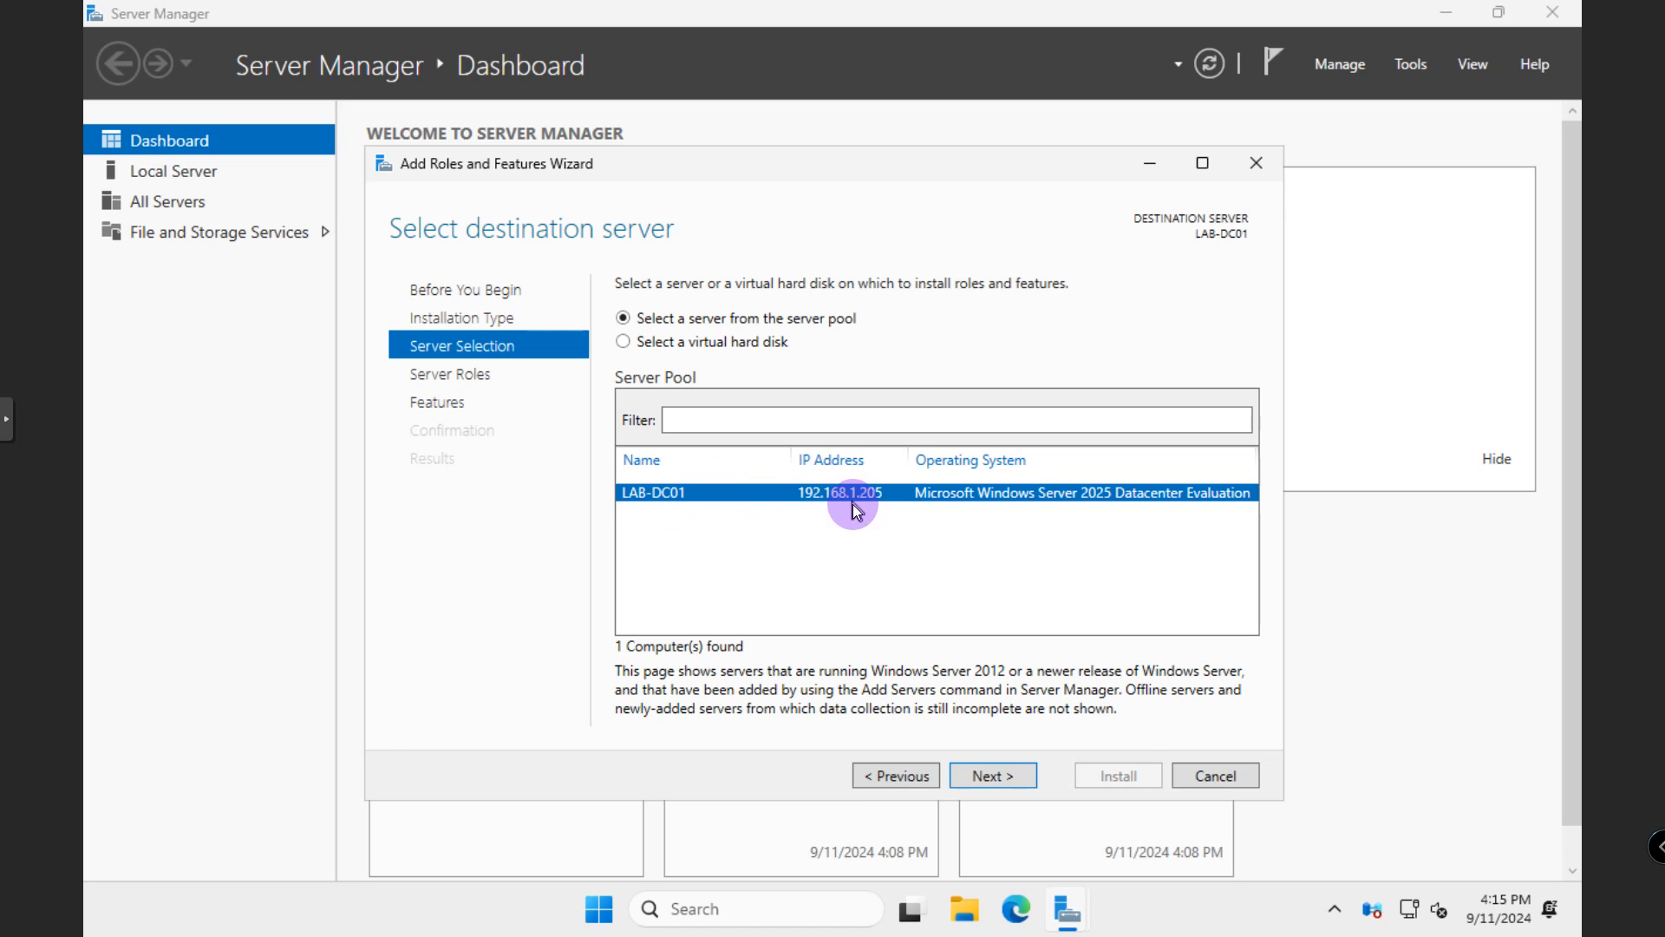
click(989, 775)
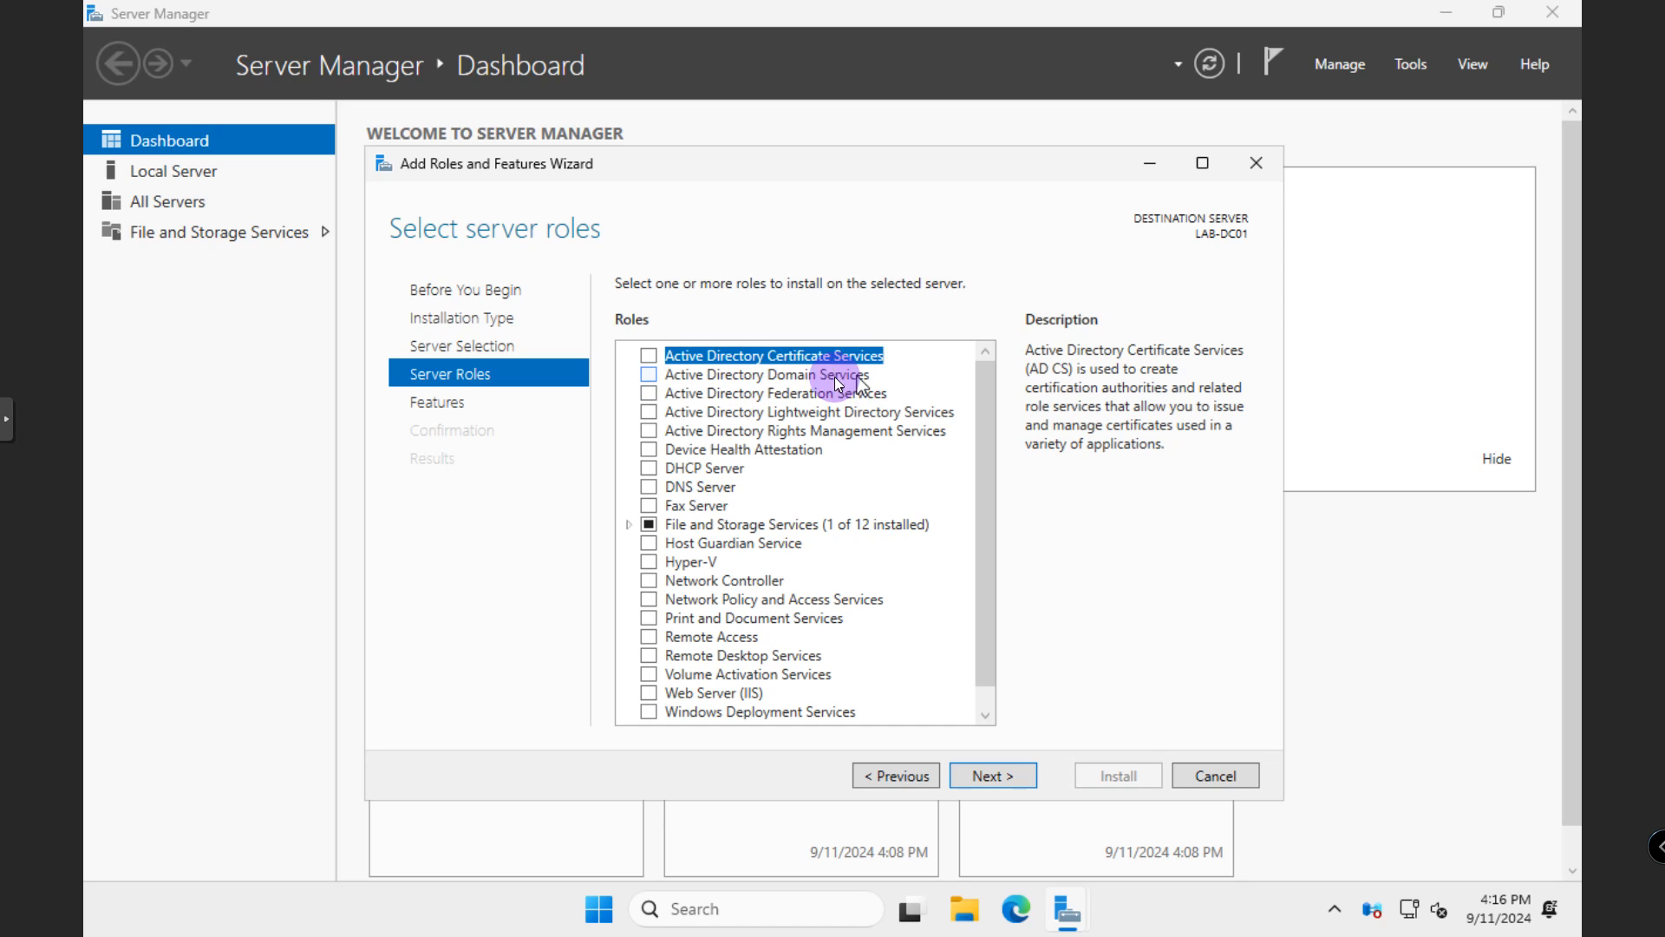
Step: Select the Active Directory Domain Services and DNS Server roles, adding the features each requires, including management tools
click(649, 375)
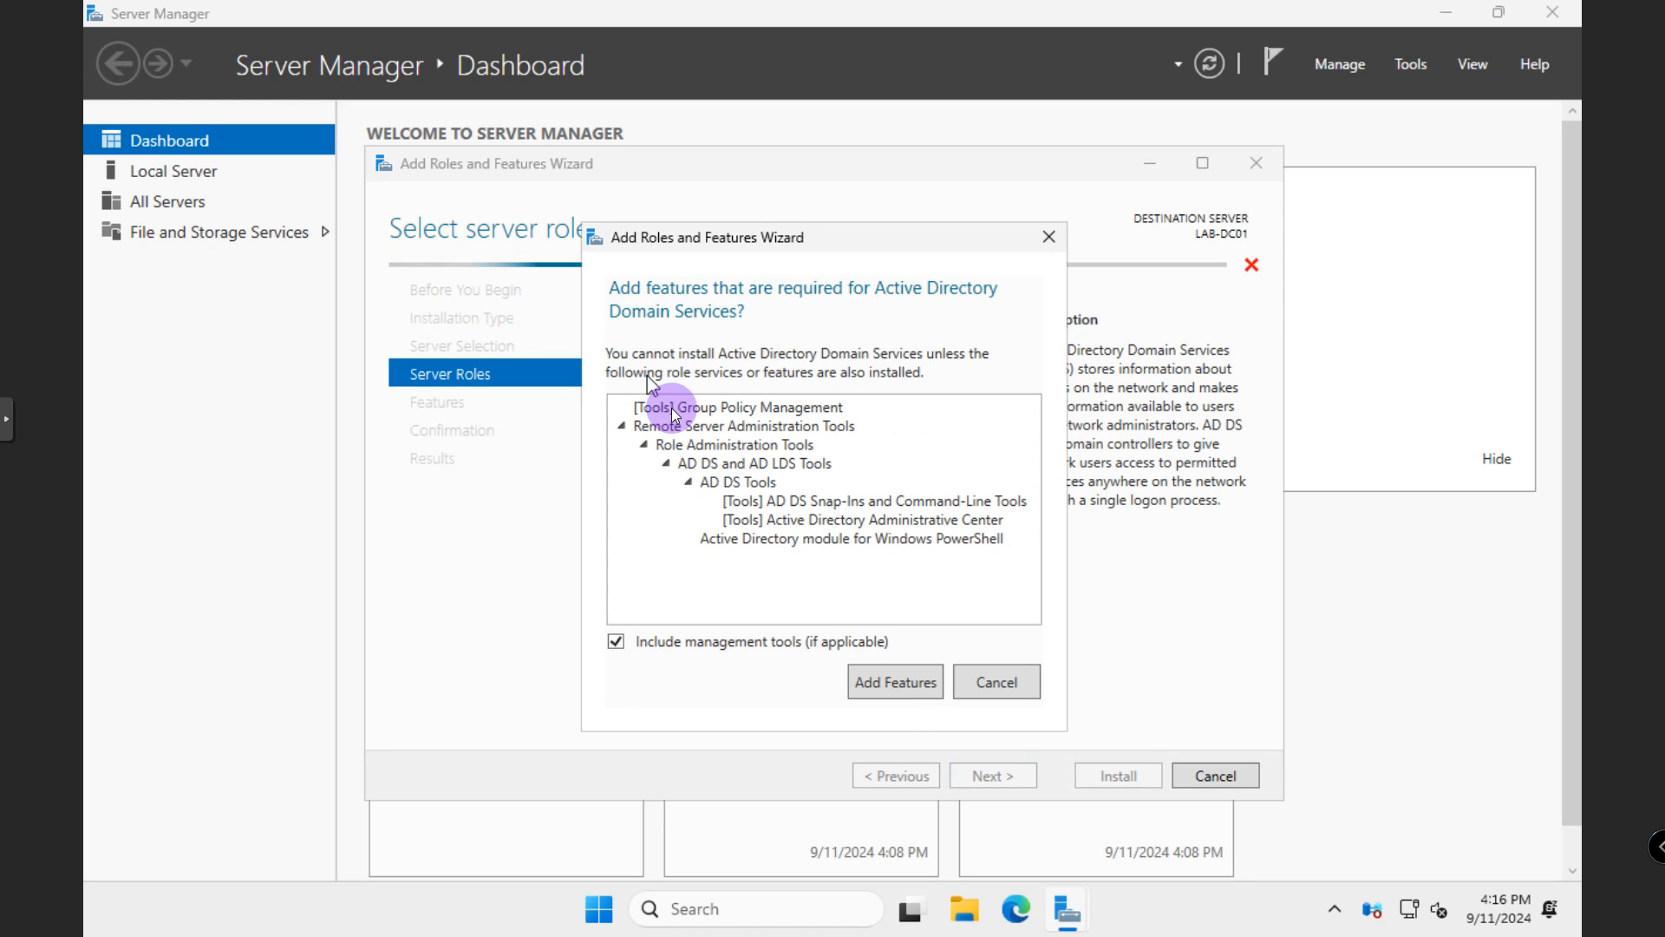
click(895, 683)
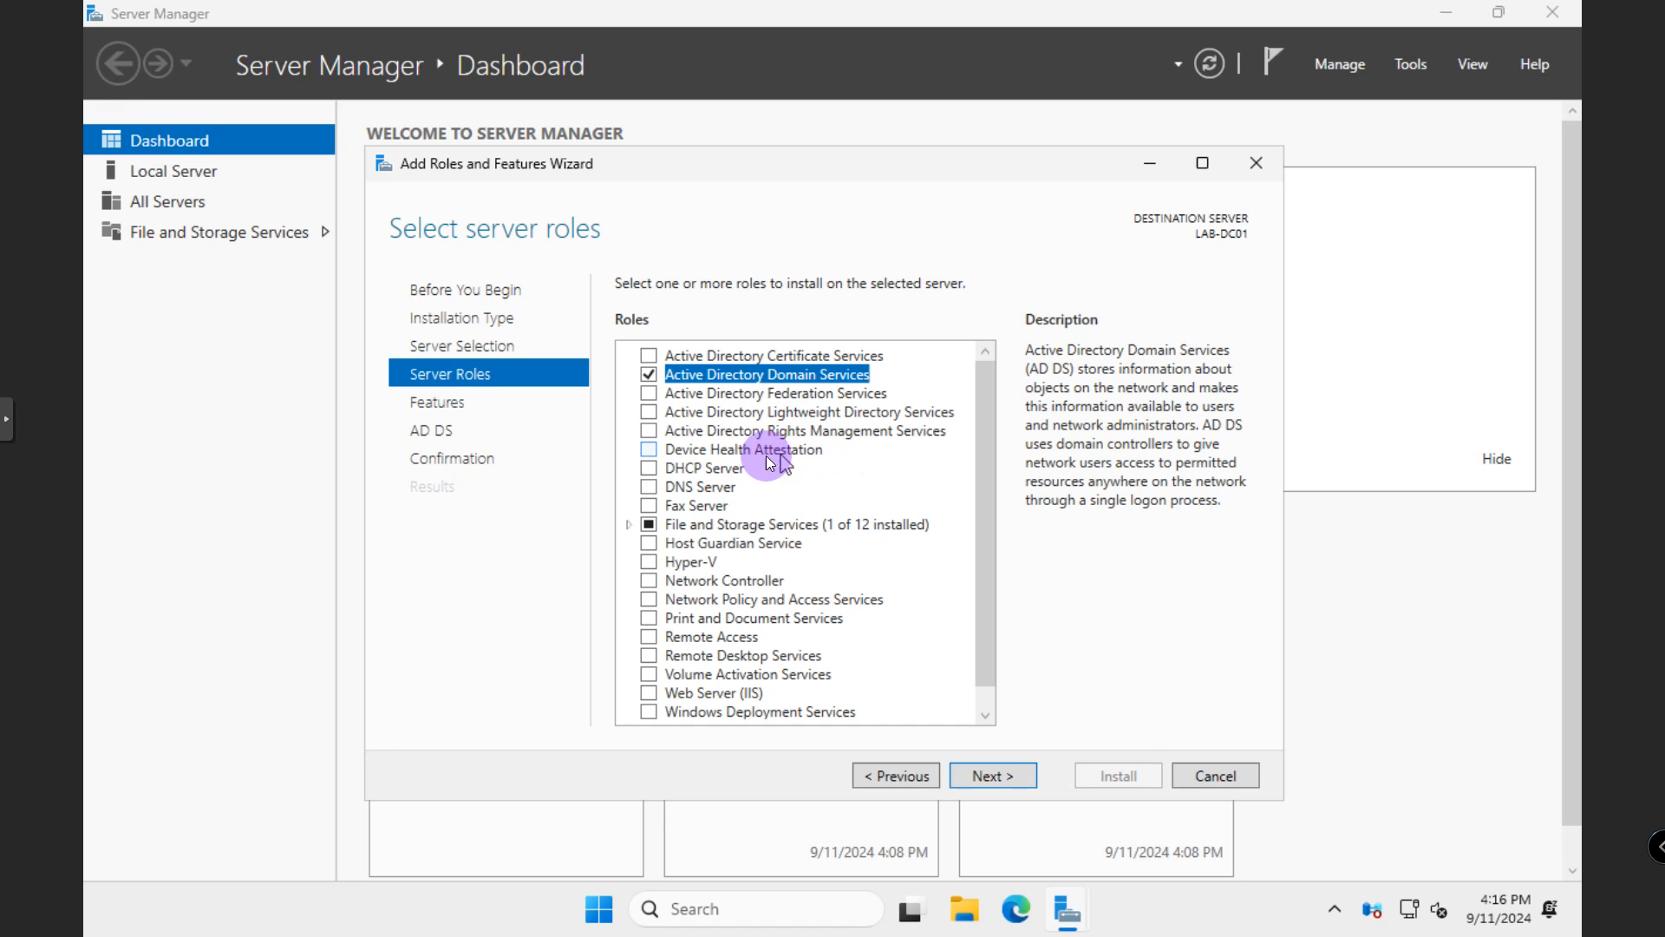
click(650, 486)
click(880, 672)
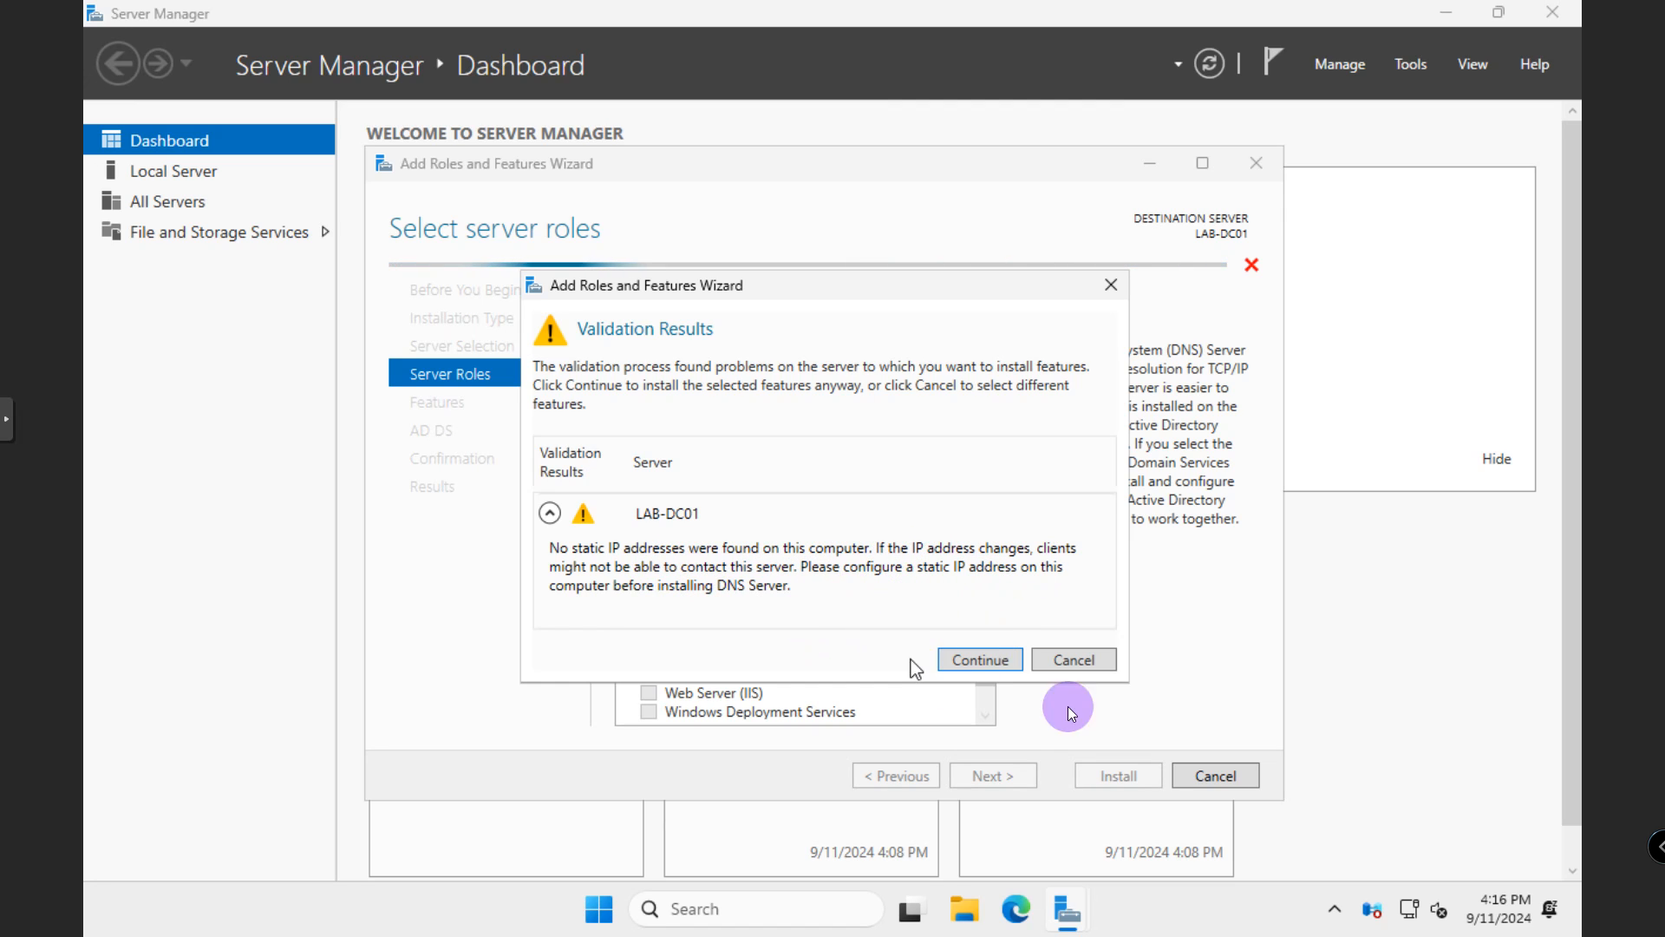
Step: Open the IPv4 properties of the Ethernet adapter from the advanced network settings
right_click(1408, 903)
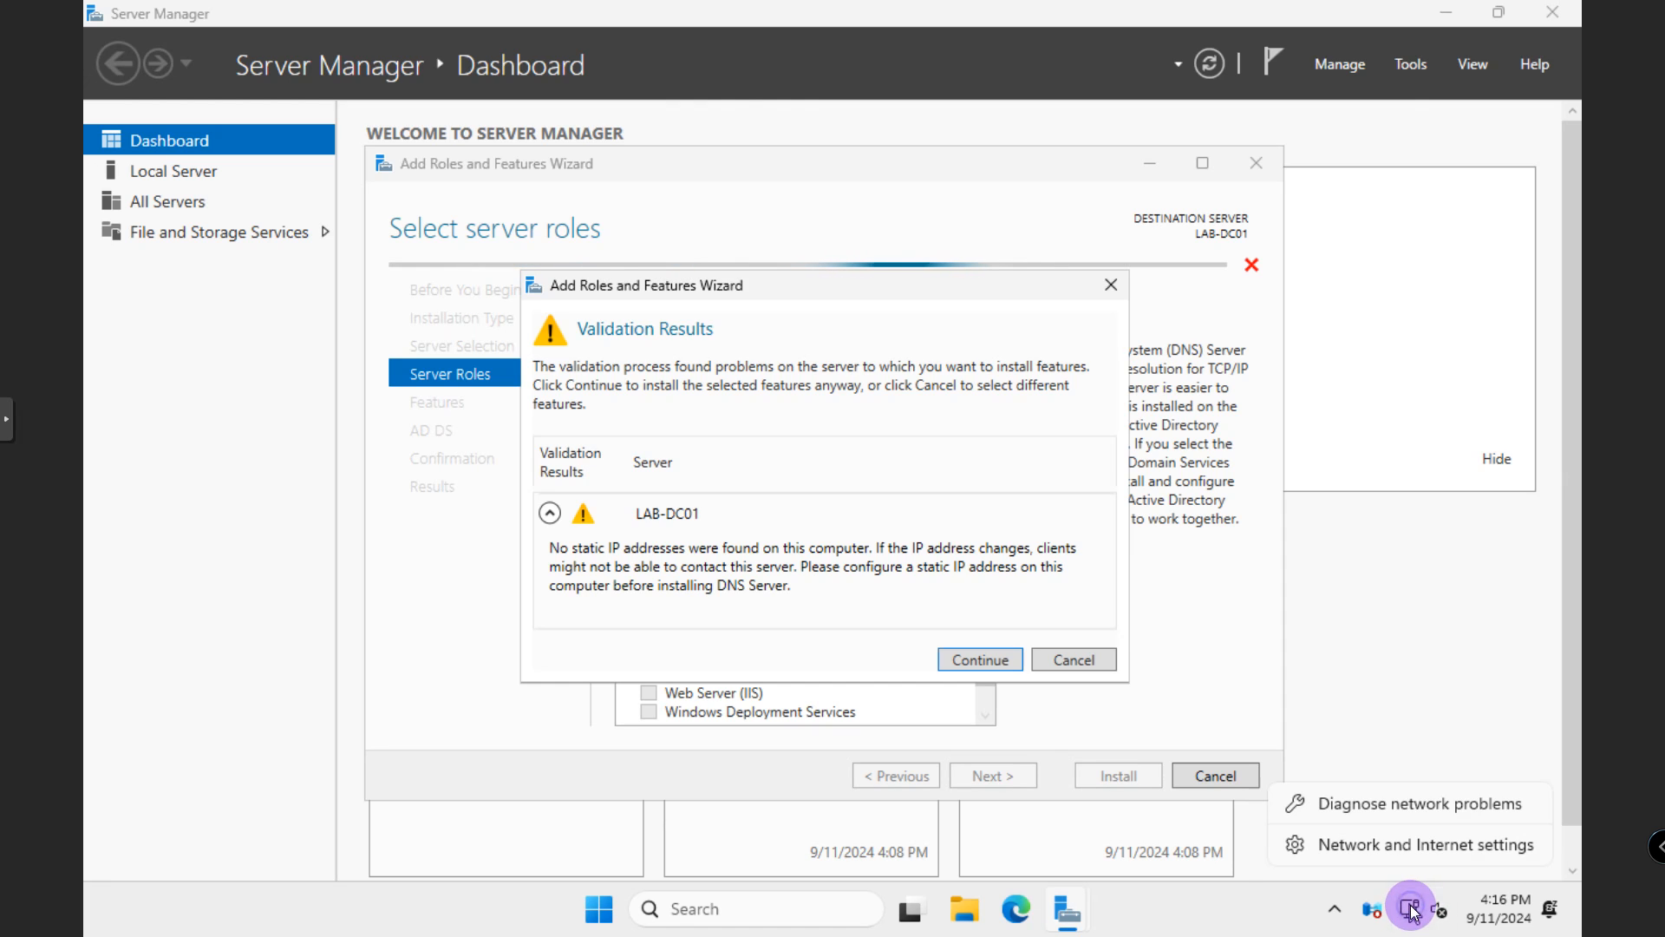
click(1381, 855)
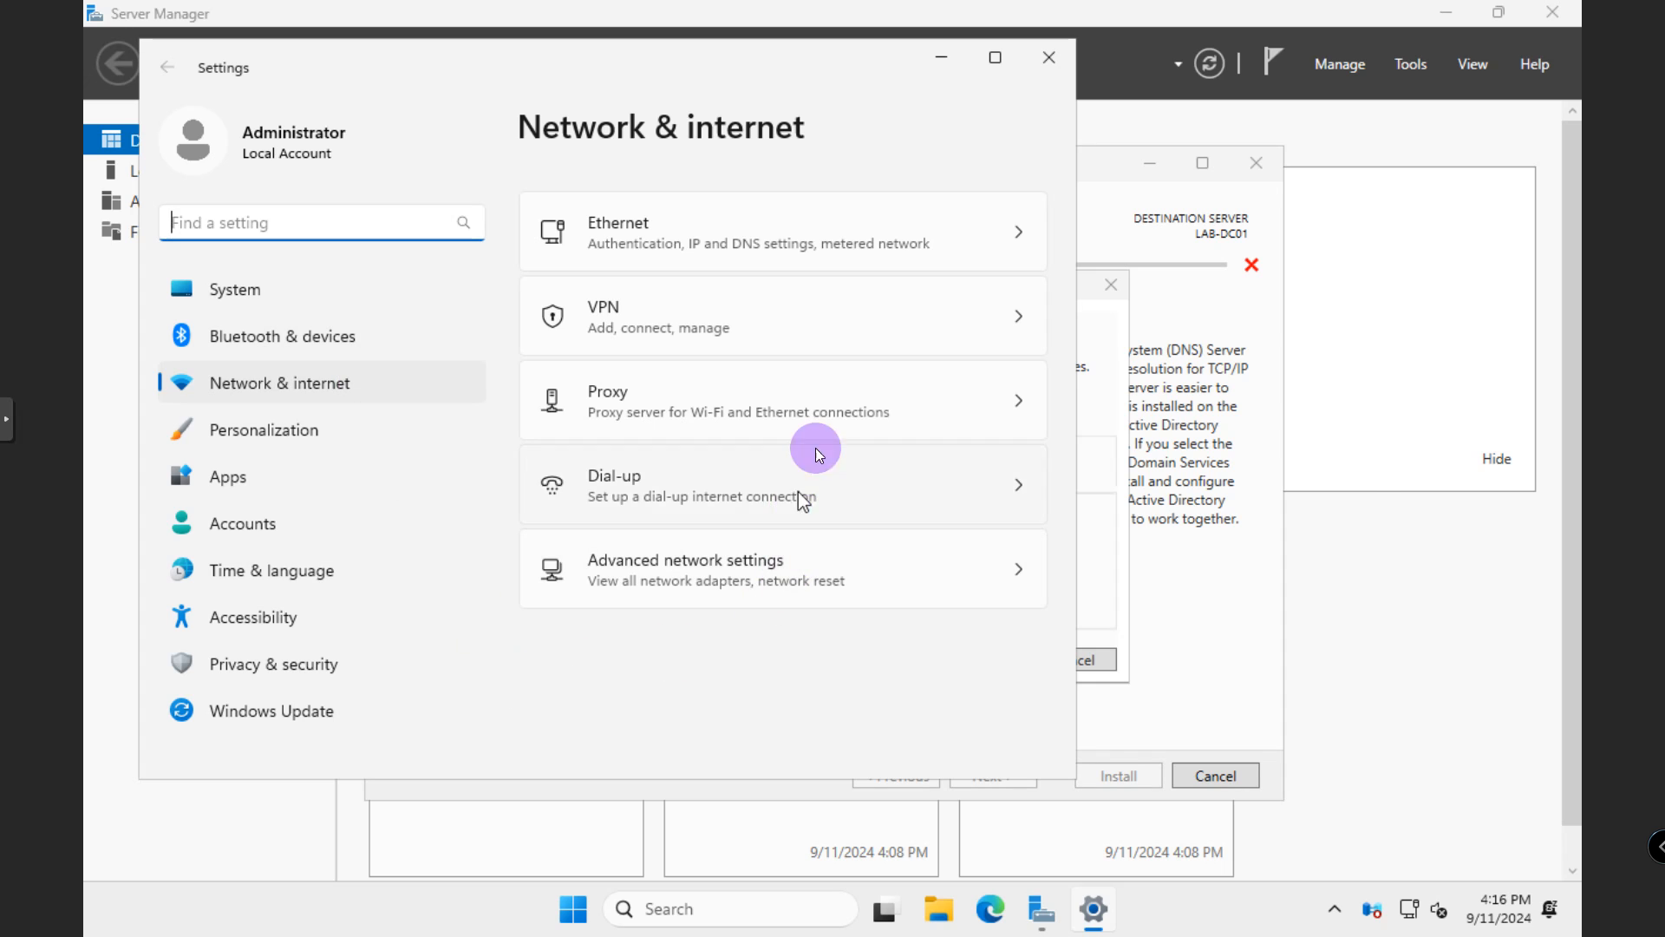
click(1021, 569)
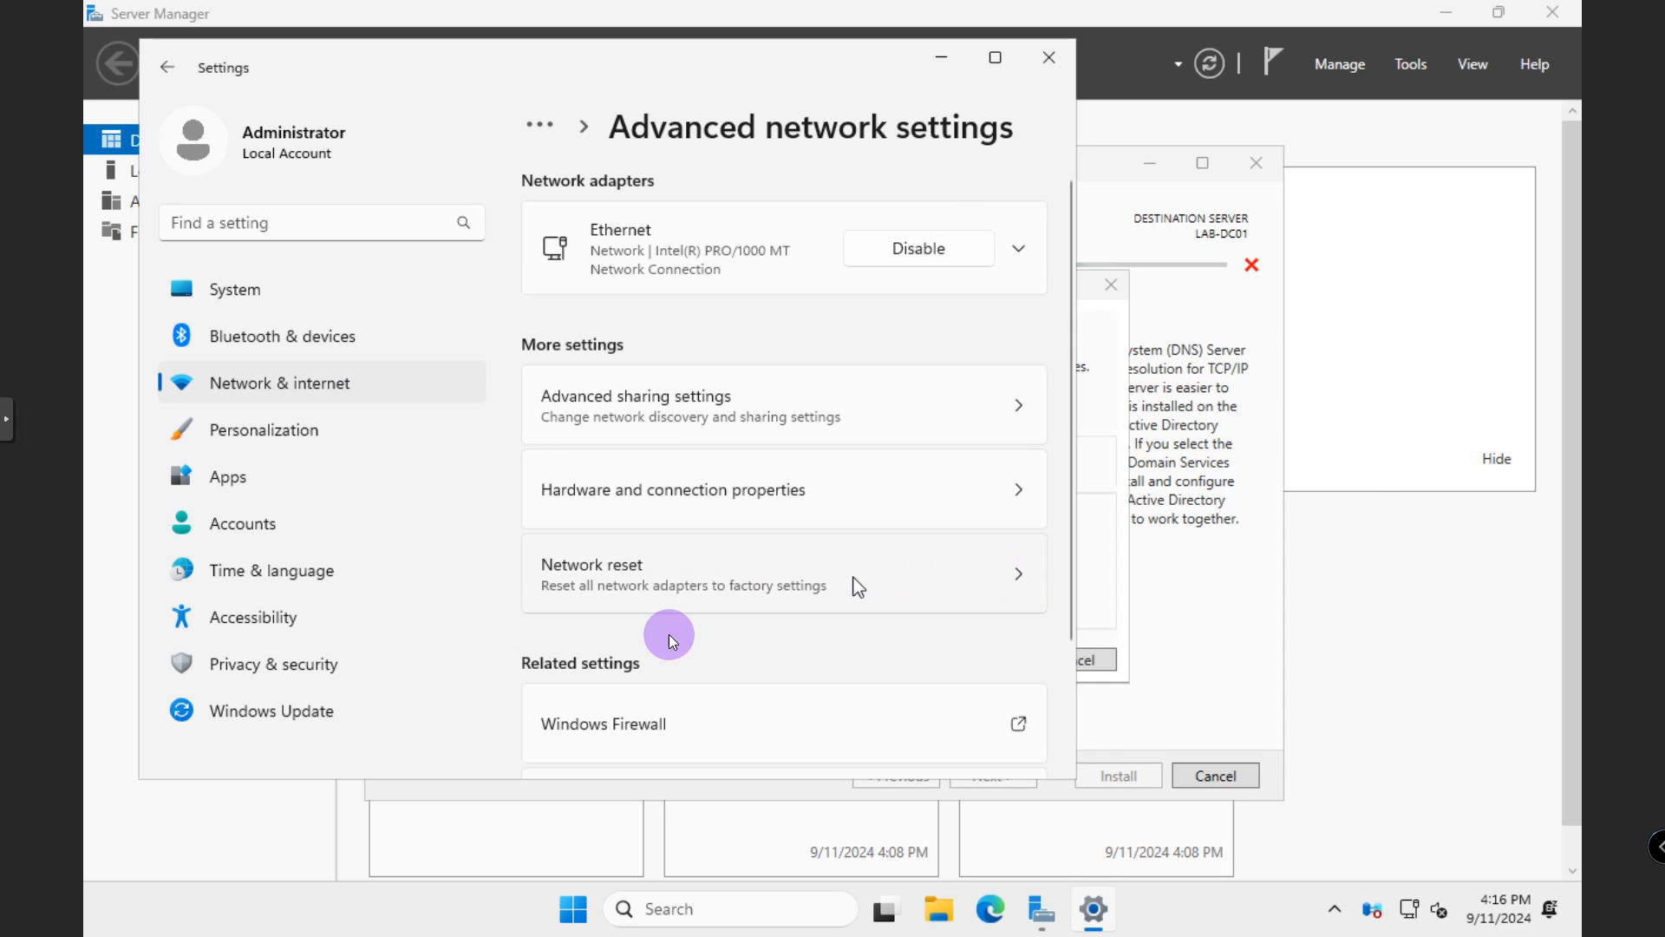
click(1018, 251)
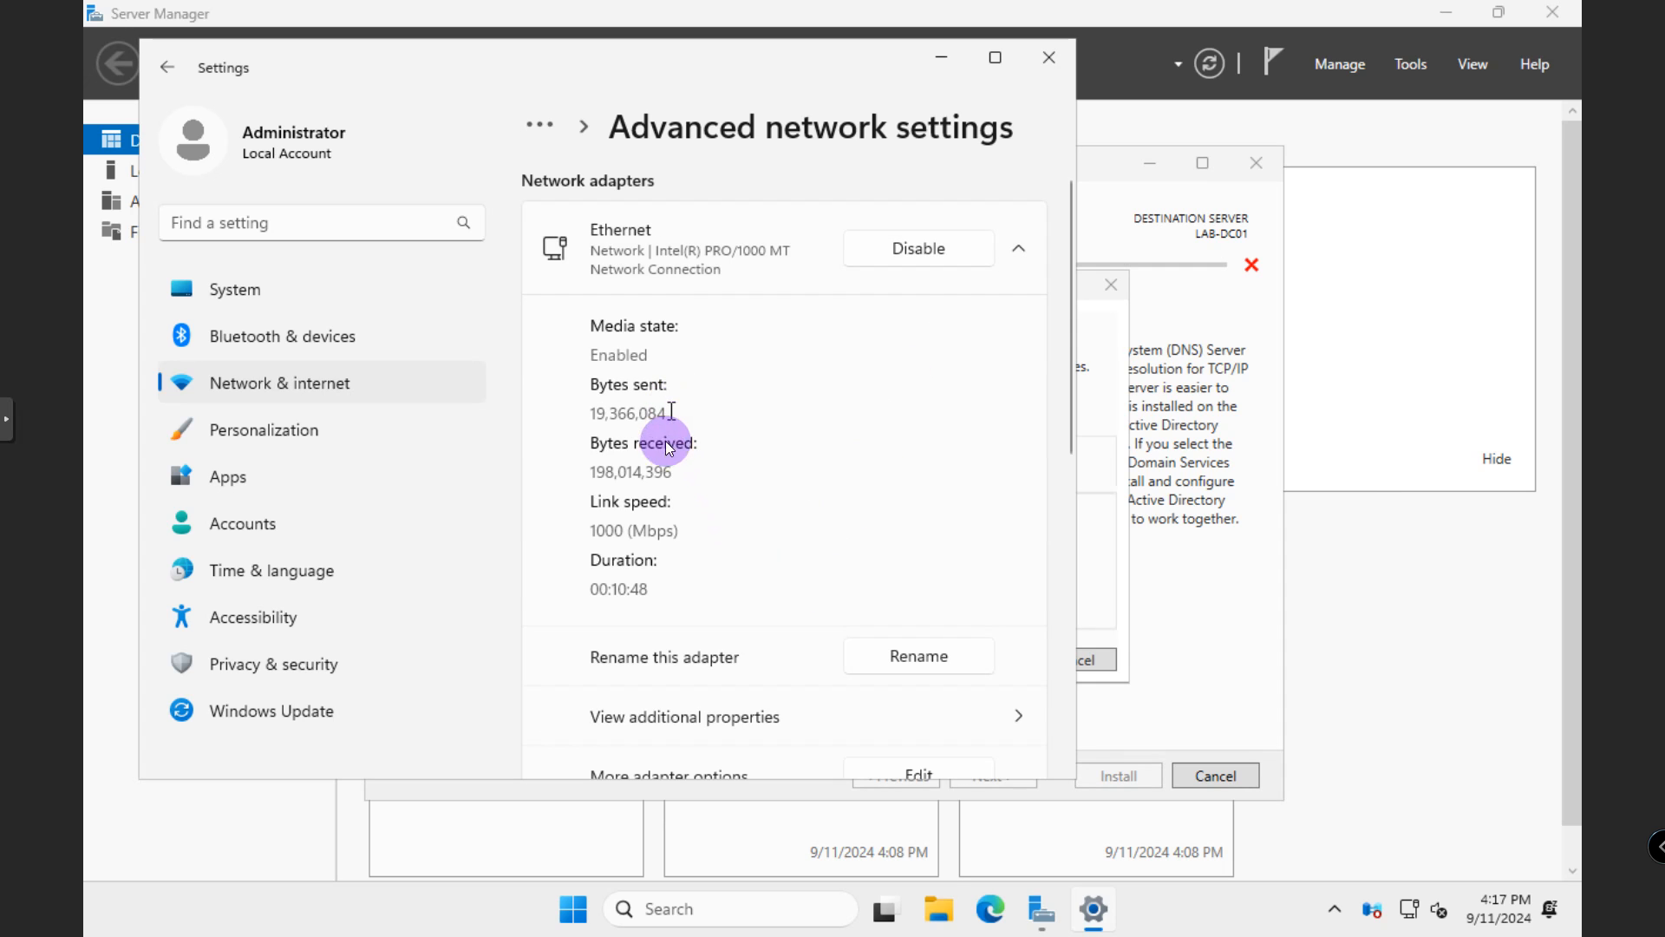
scroll(767, 607, down, 3)
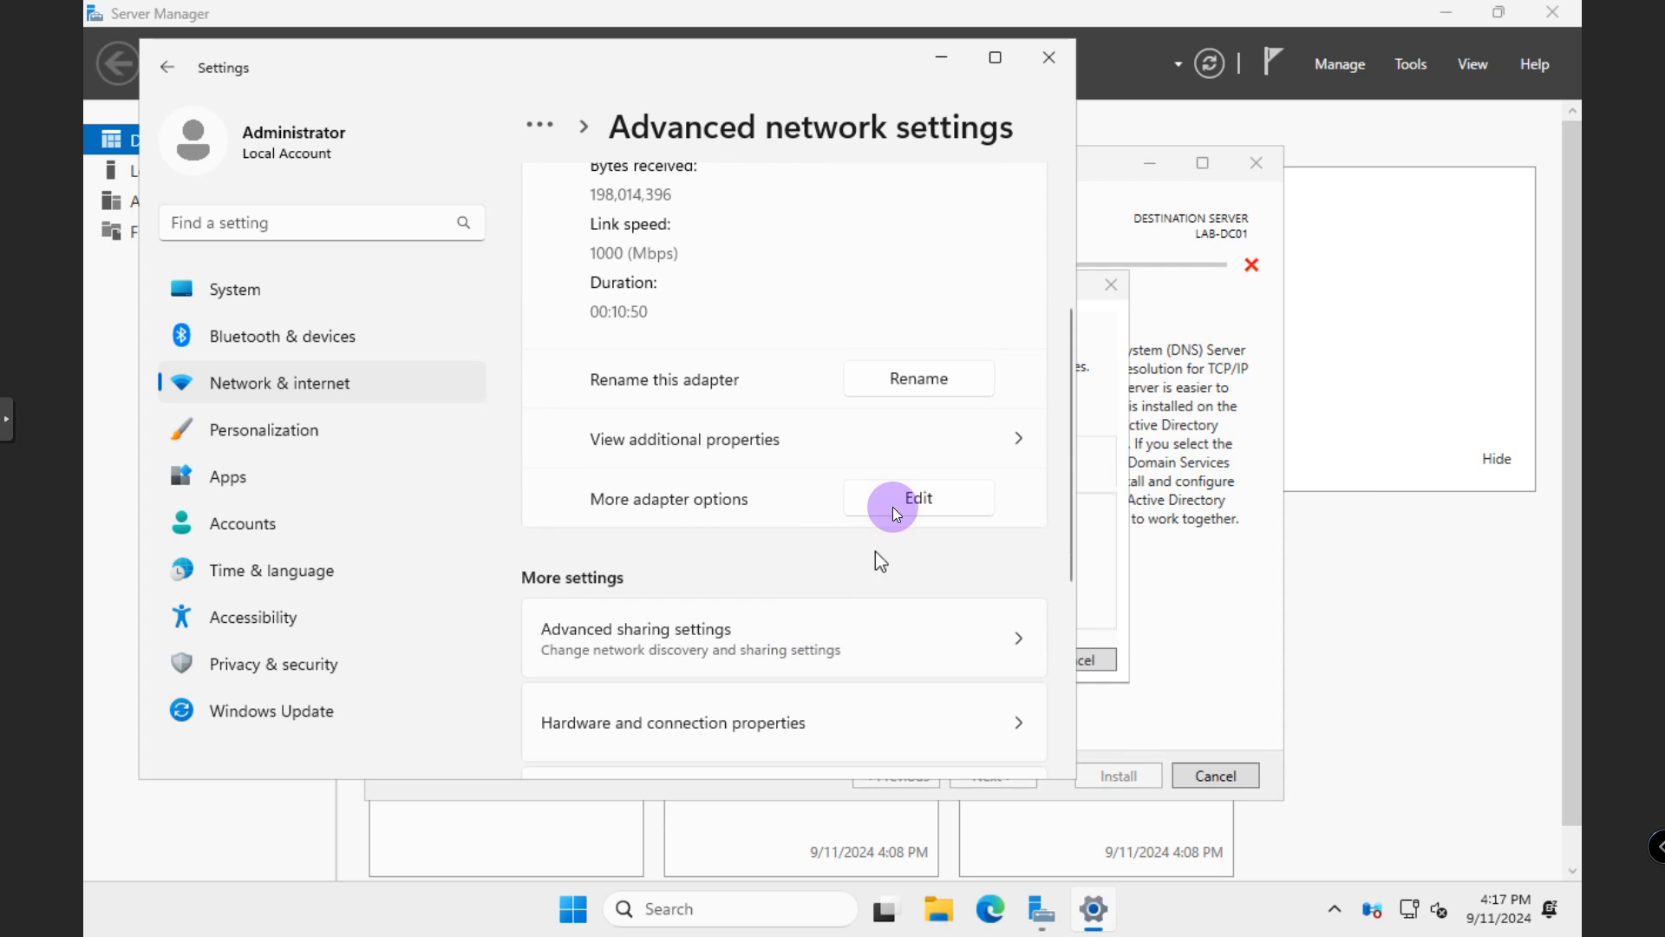
click(902, 497)
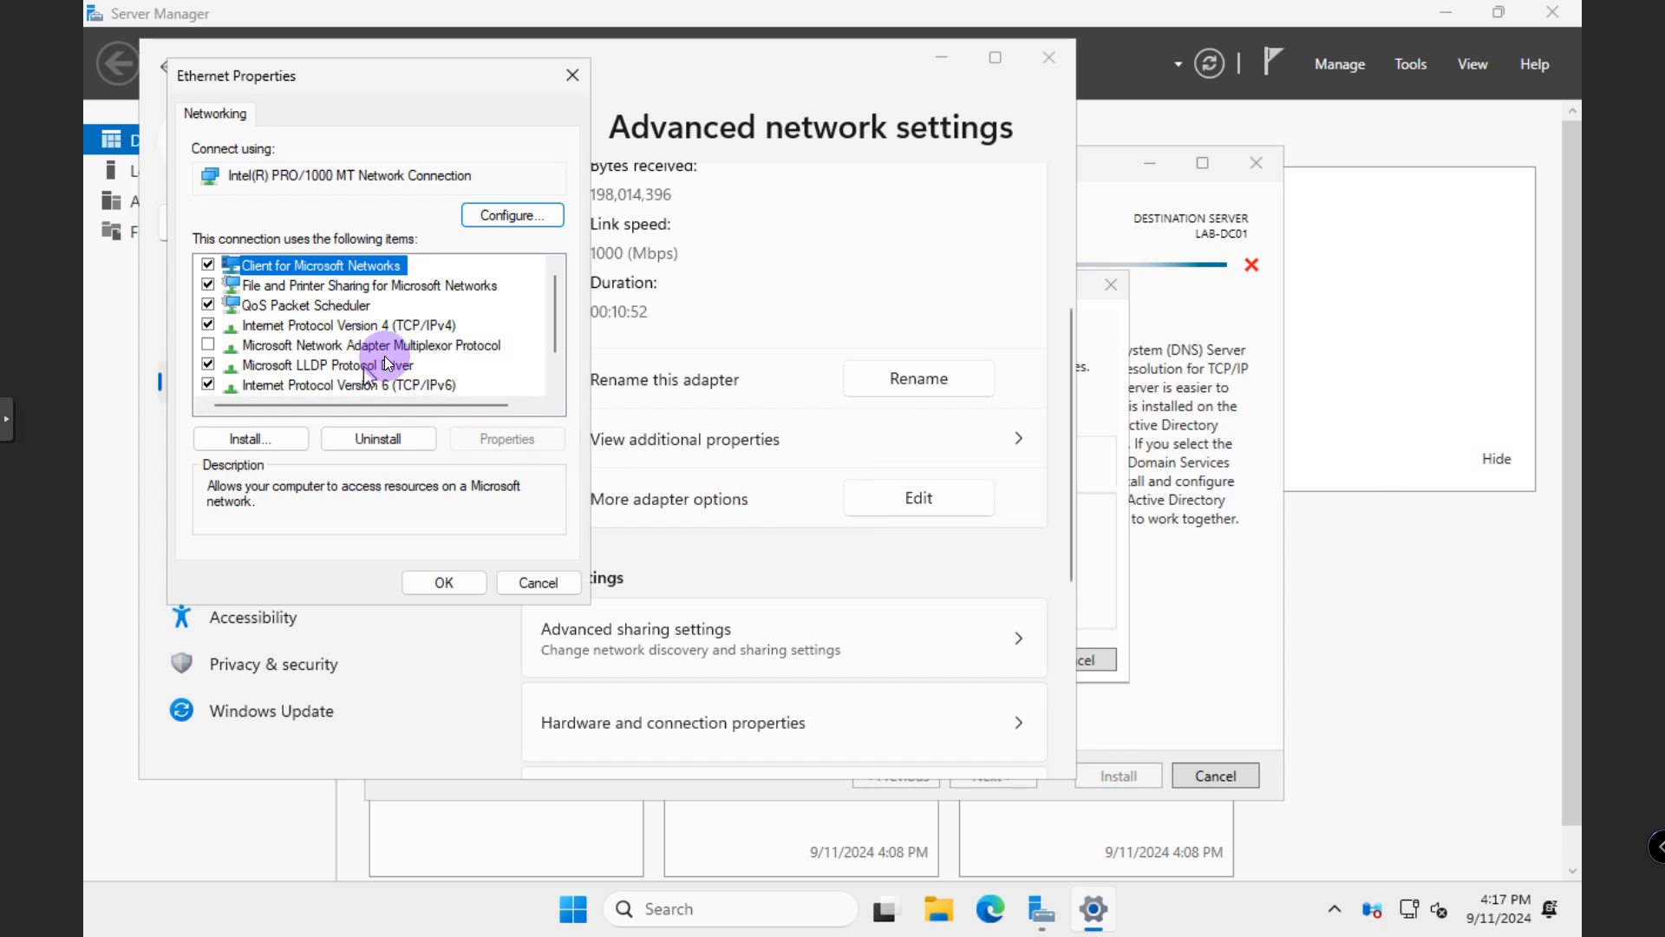
click(400, 326)
click(507, 438)
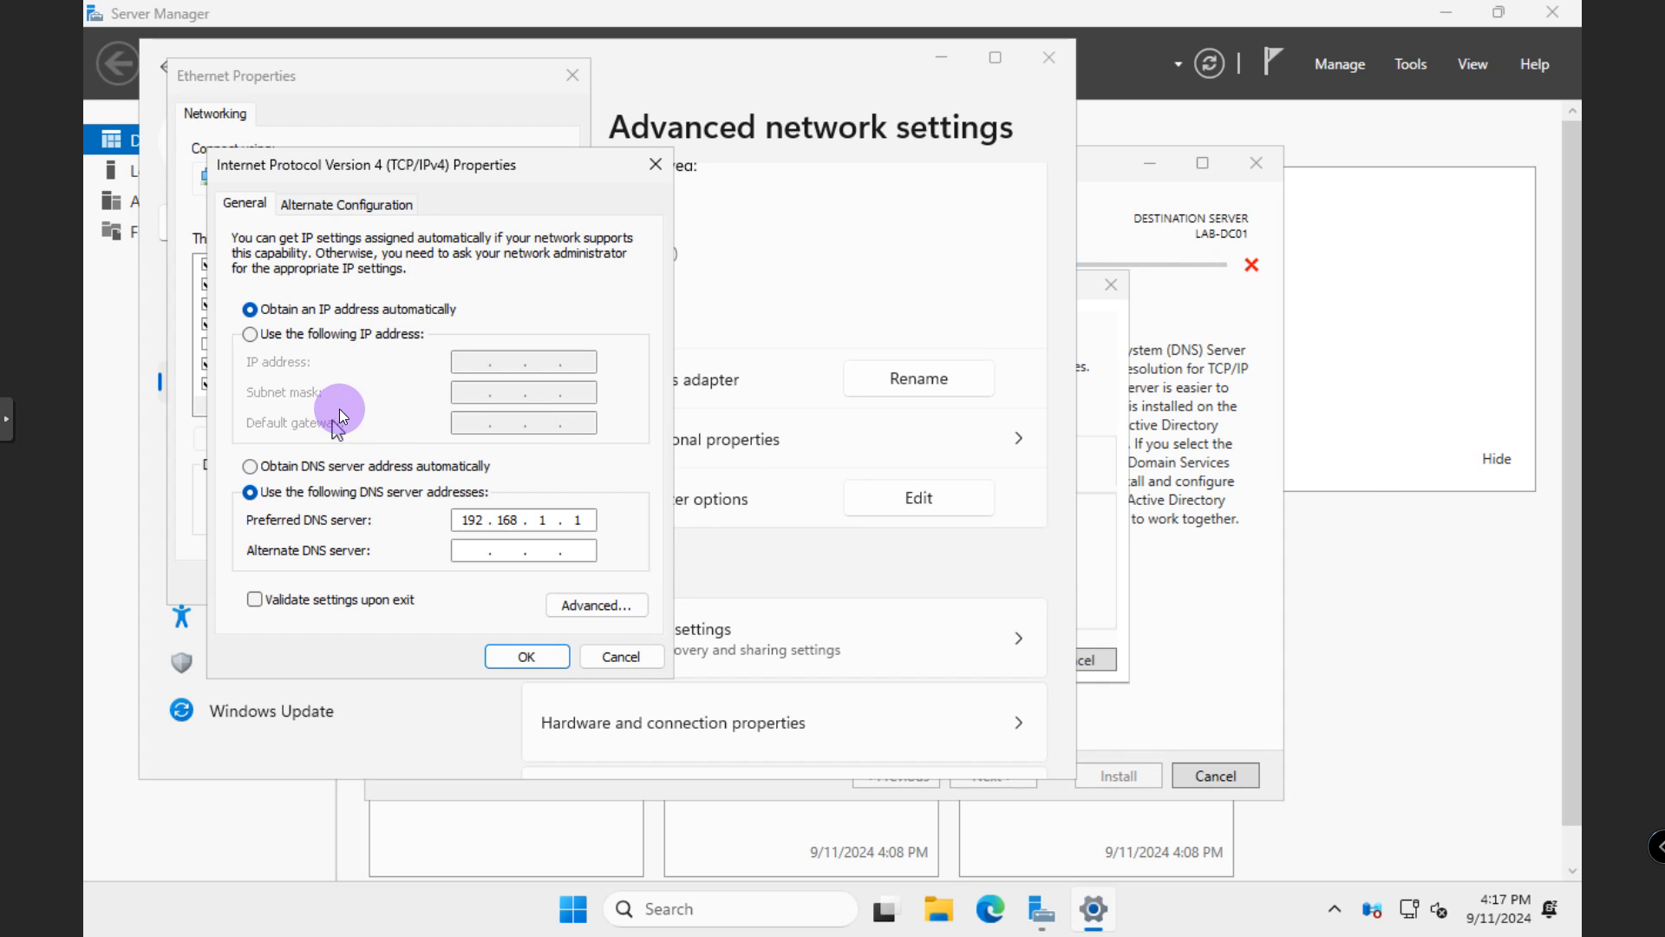
Step: Assign the static IP address 192.168.1.205, subnet mask 255.255.255.0 and default gateway 192.168.1.1, save the adapter properties and minimize Settings
click(278, 345)
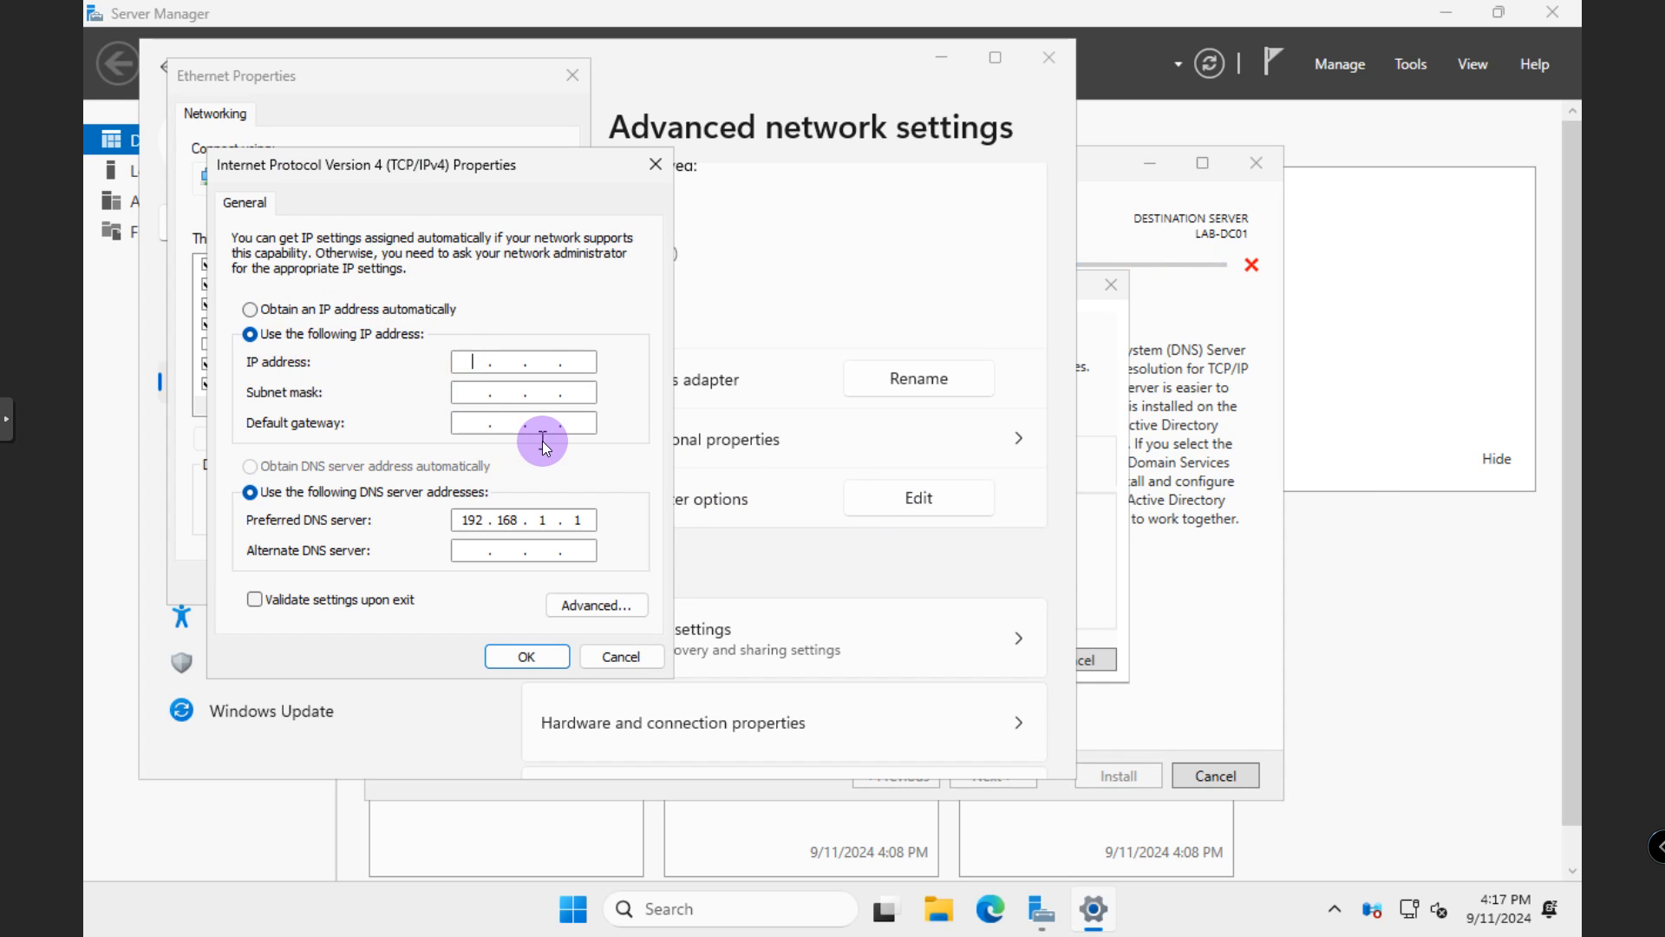
text(192 . 168 . 1 . 1)
key(BackSpace)
text(205)
key(Tab)
key(Tab)
text(192)
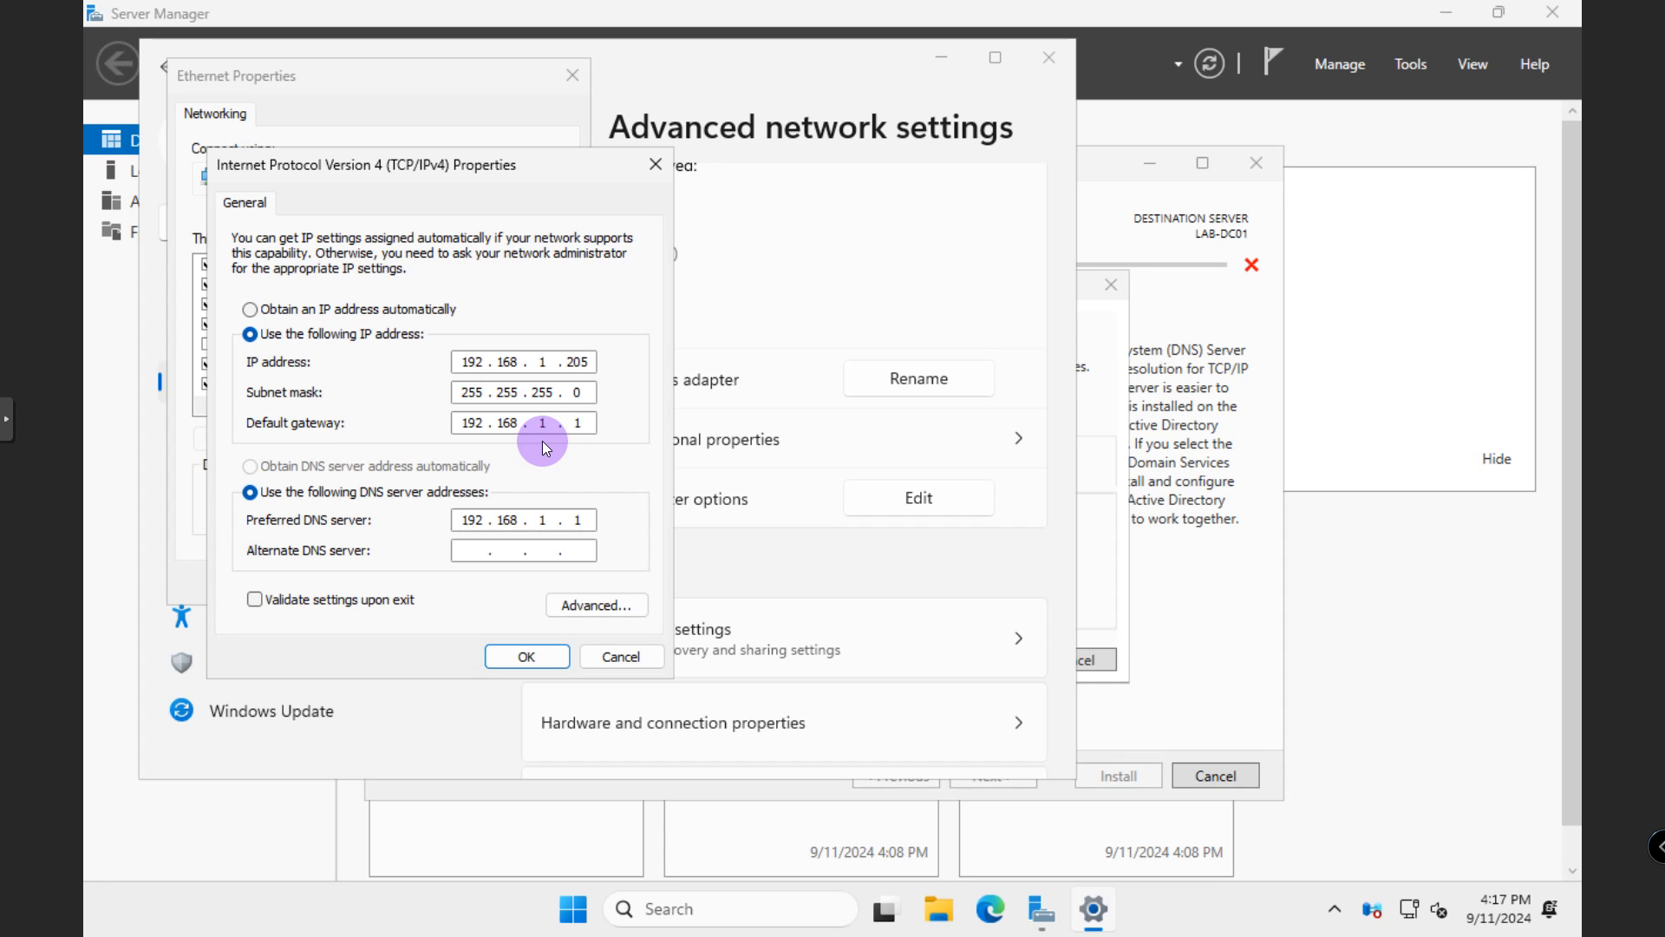
click(527, 656)
click(470, 583)
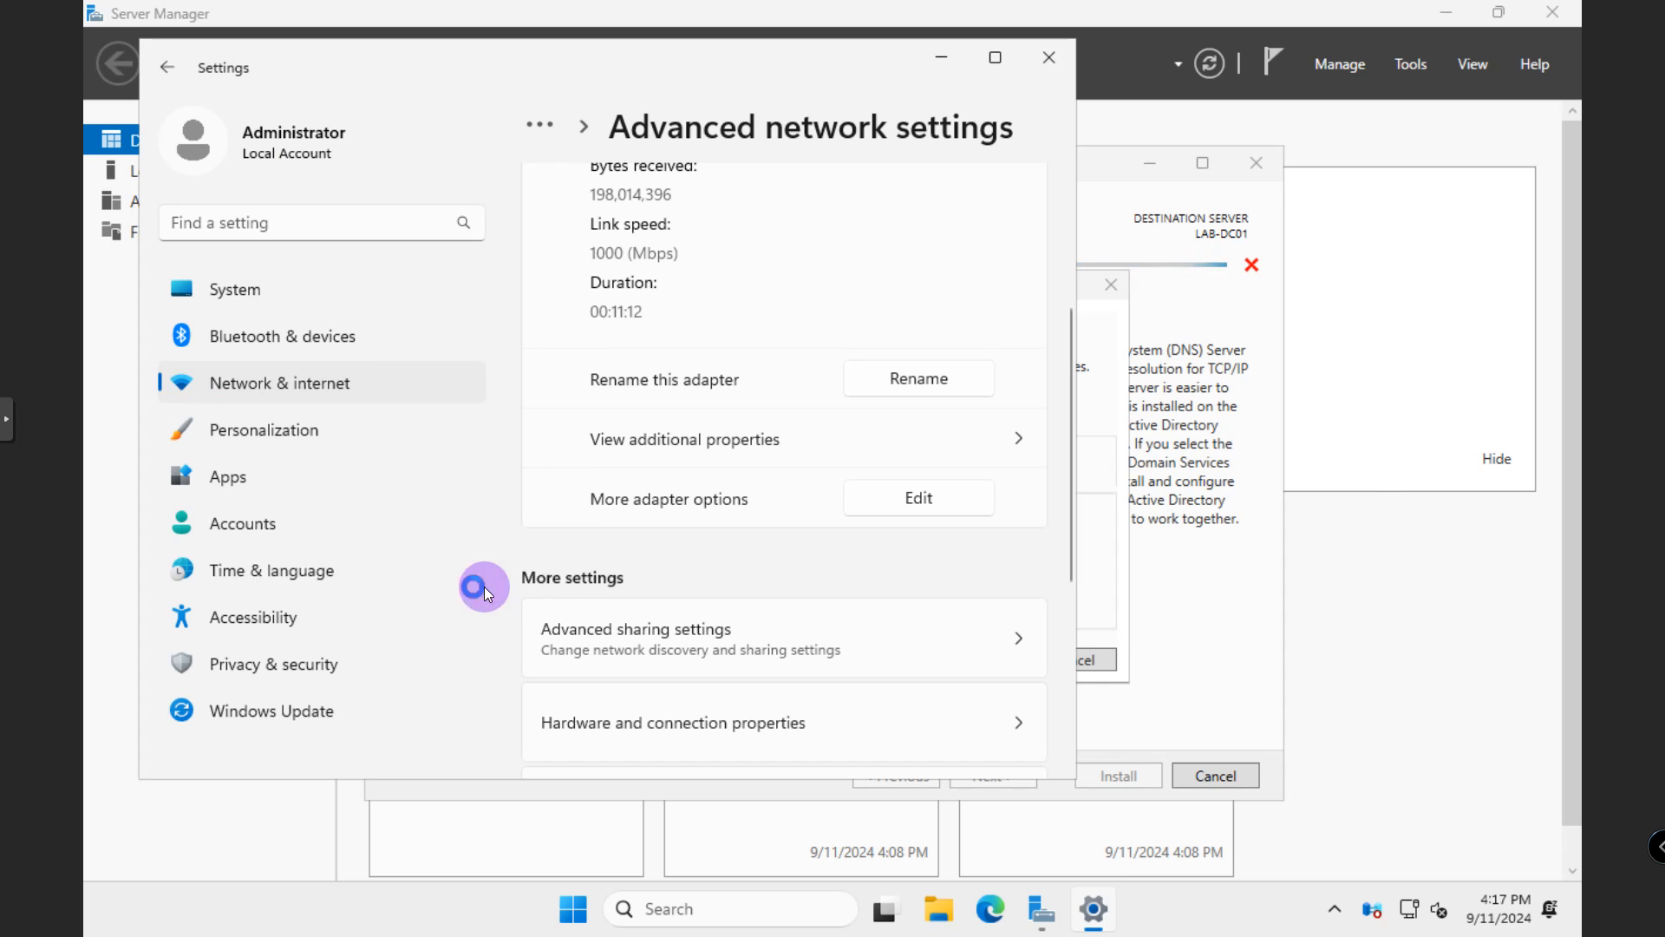
click(942, 59)
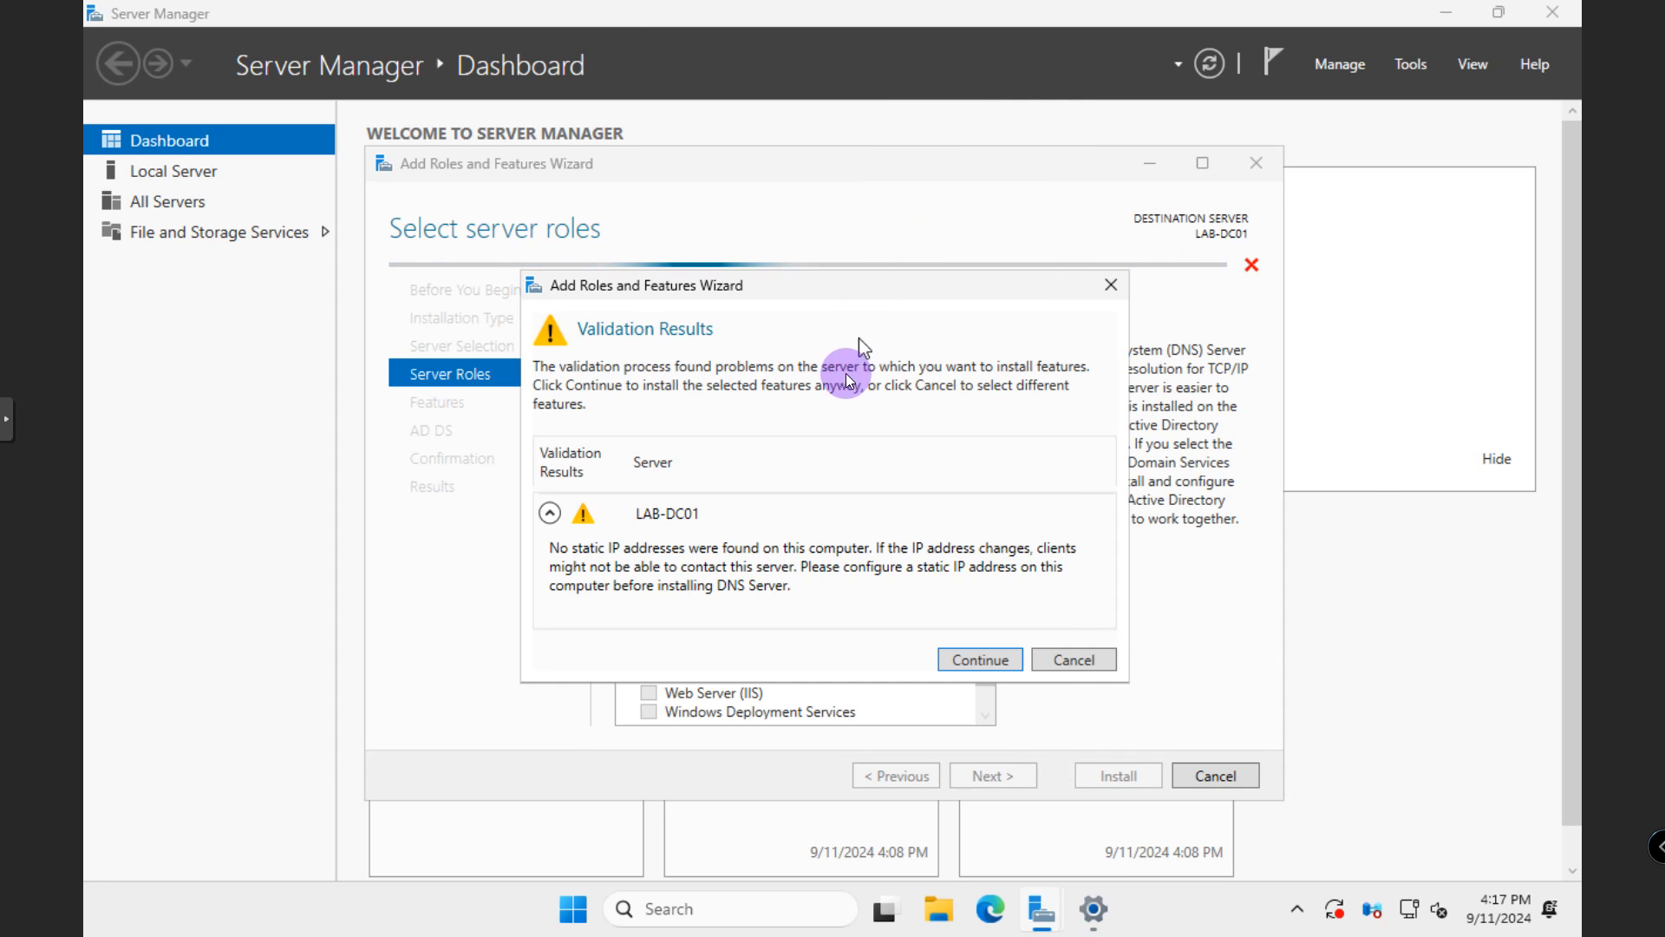
Step: Cancel the validation results, select the DNS Server role again with its required management tools, and continue past the validation
click(1082, 669)
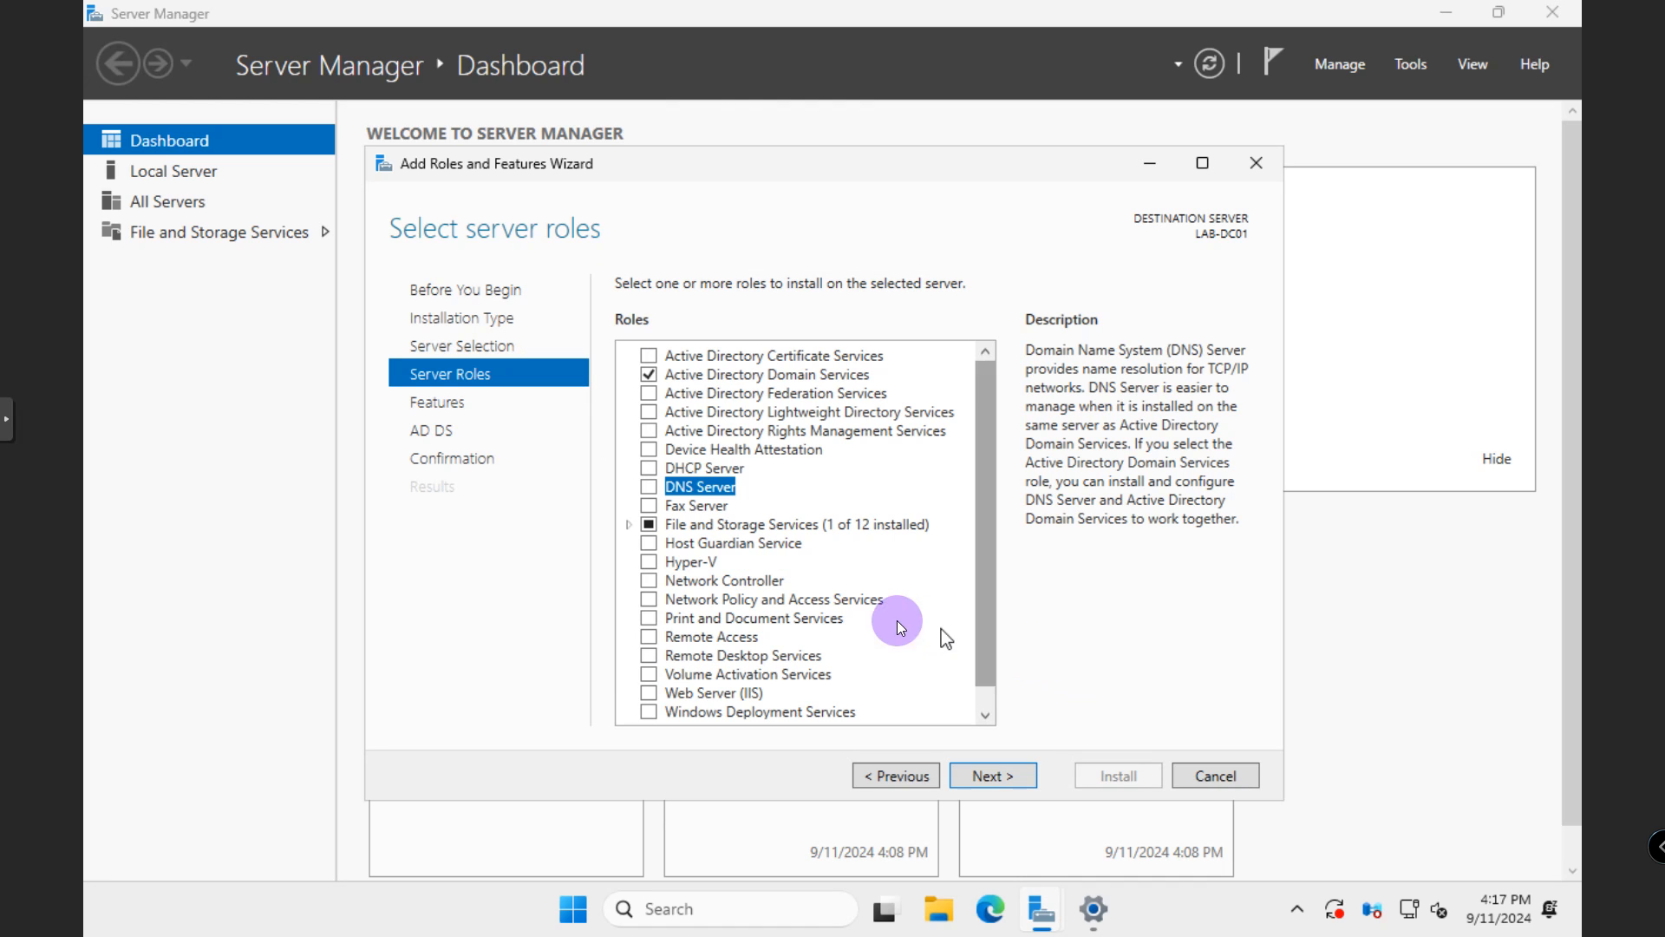
click(655, 486)
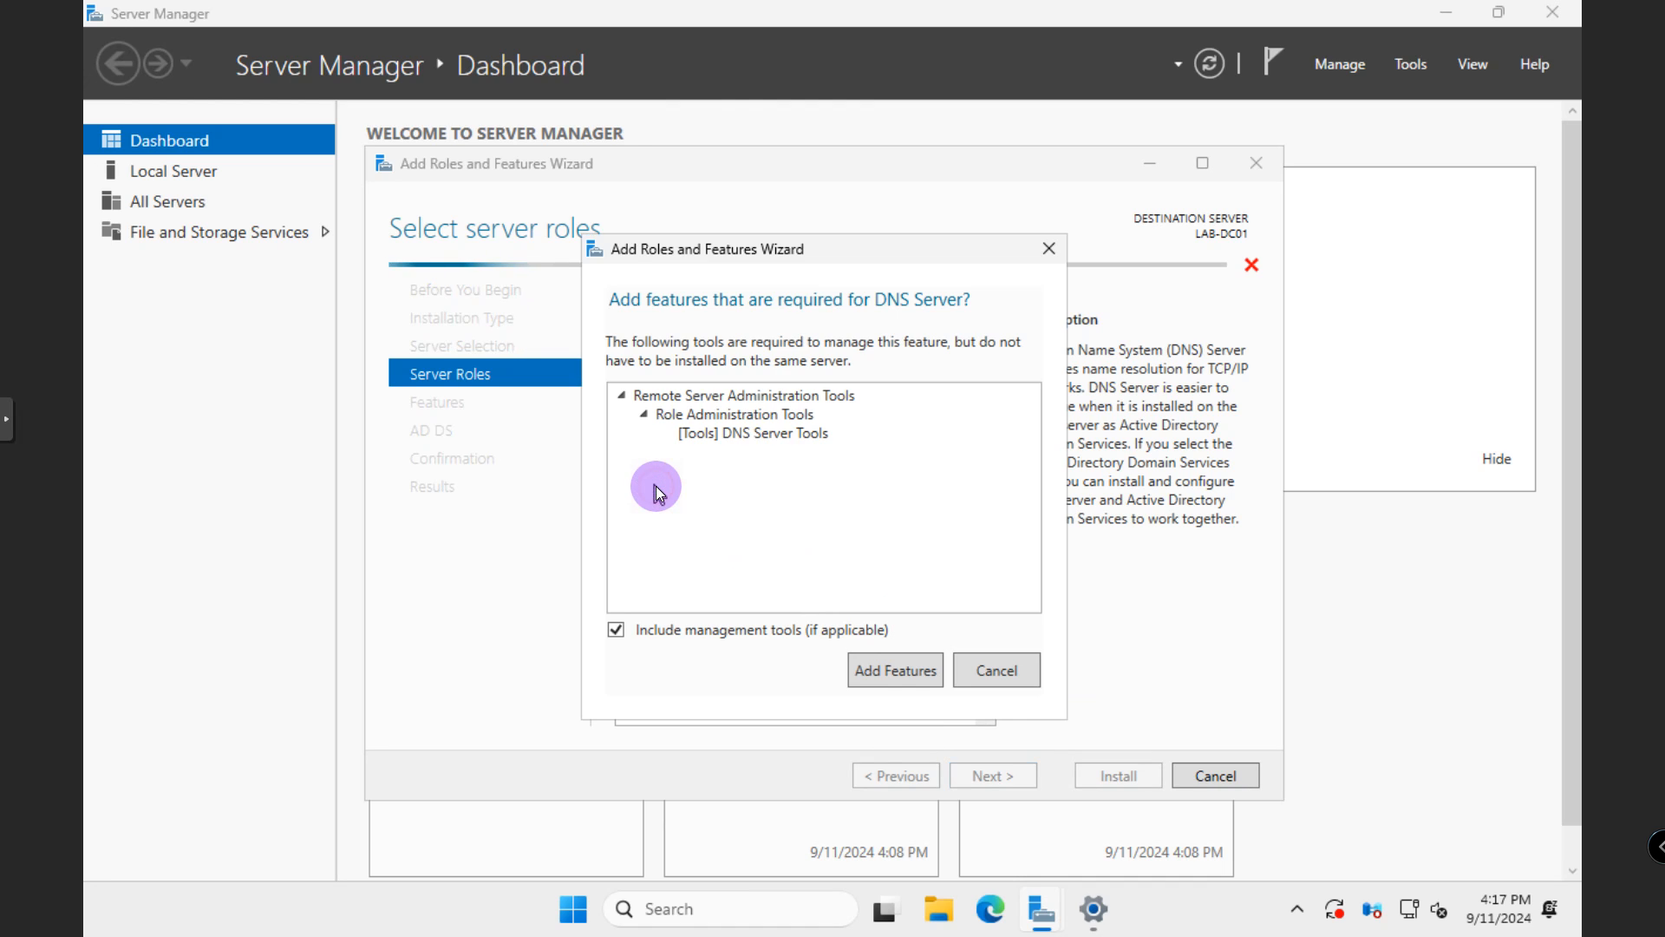
click(870, 663)
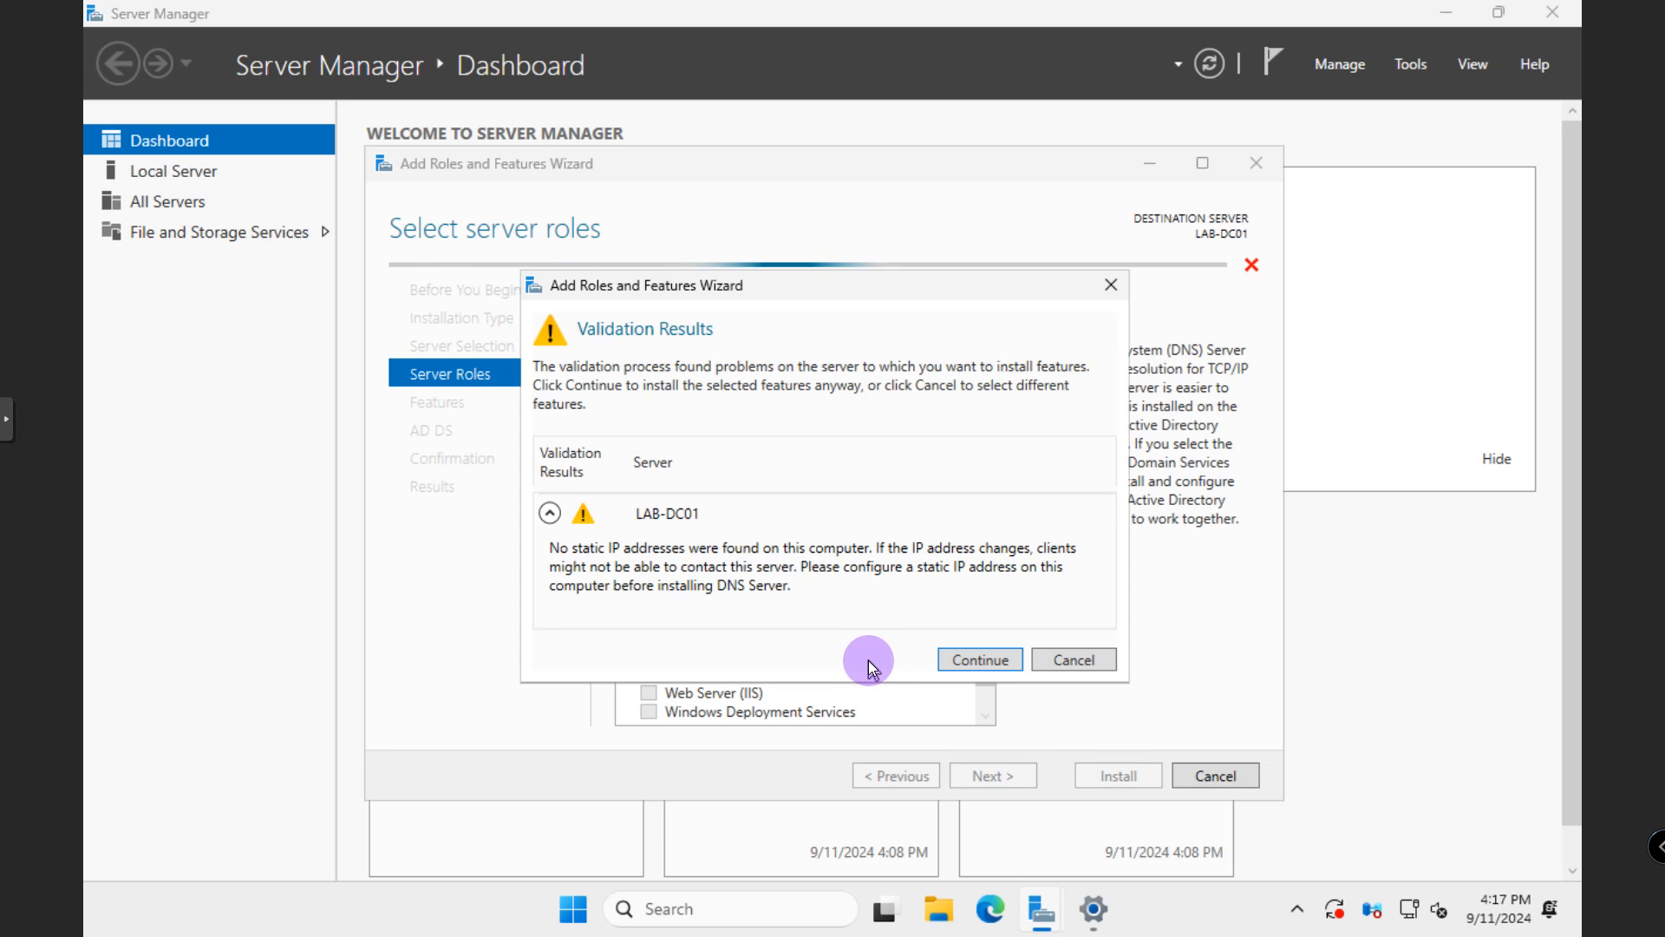
click(977, 661)
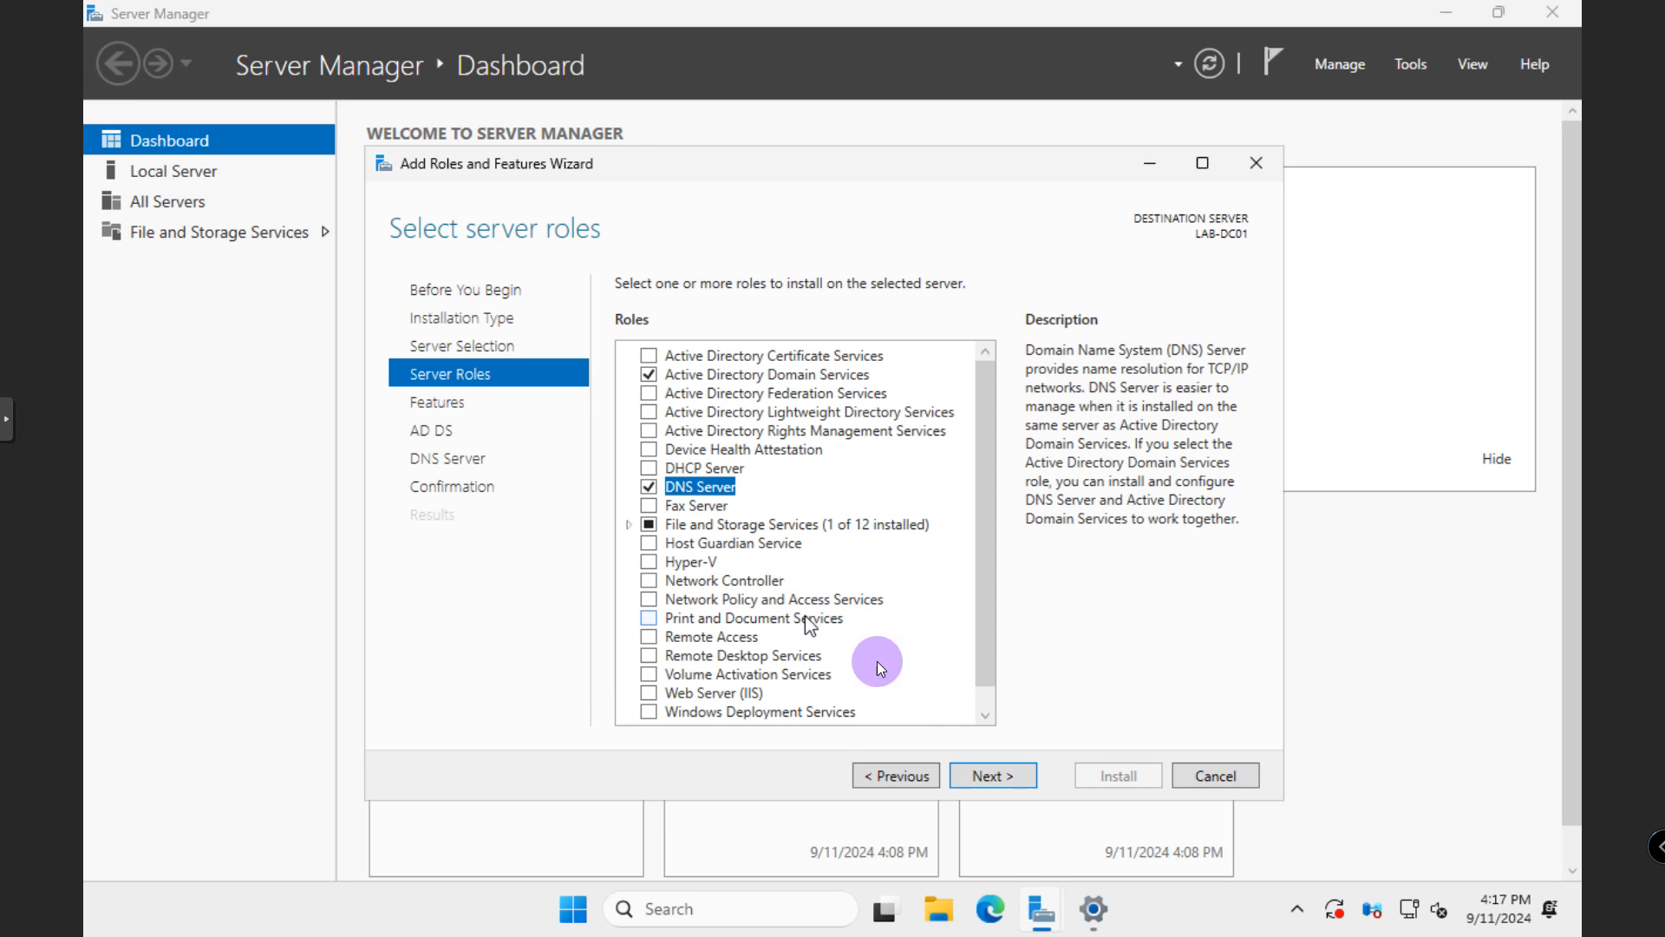
Step: Go back to the destination server selection to check LAB-DC01's IP address, and try reselecting the DNS Server role
click(892, 777)
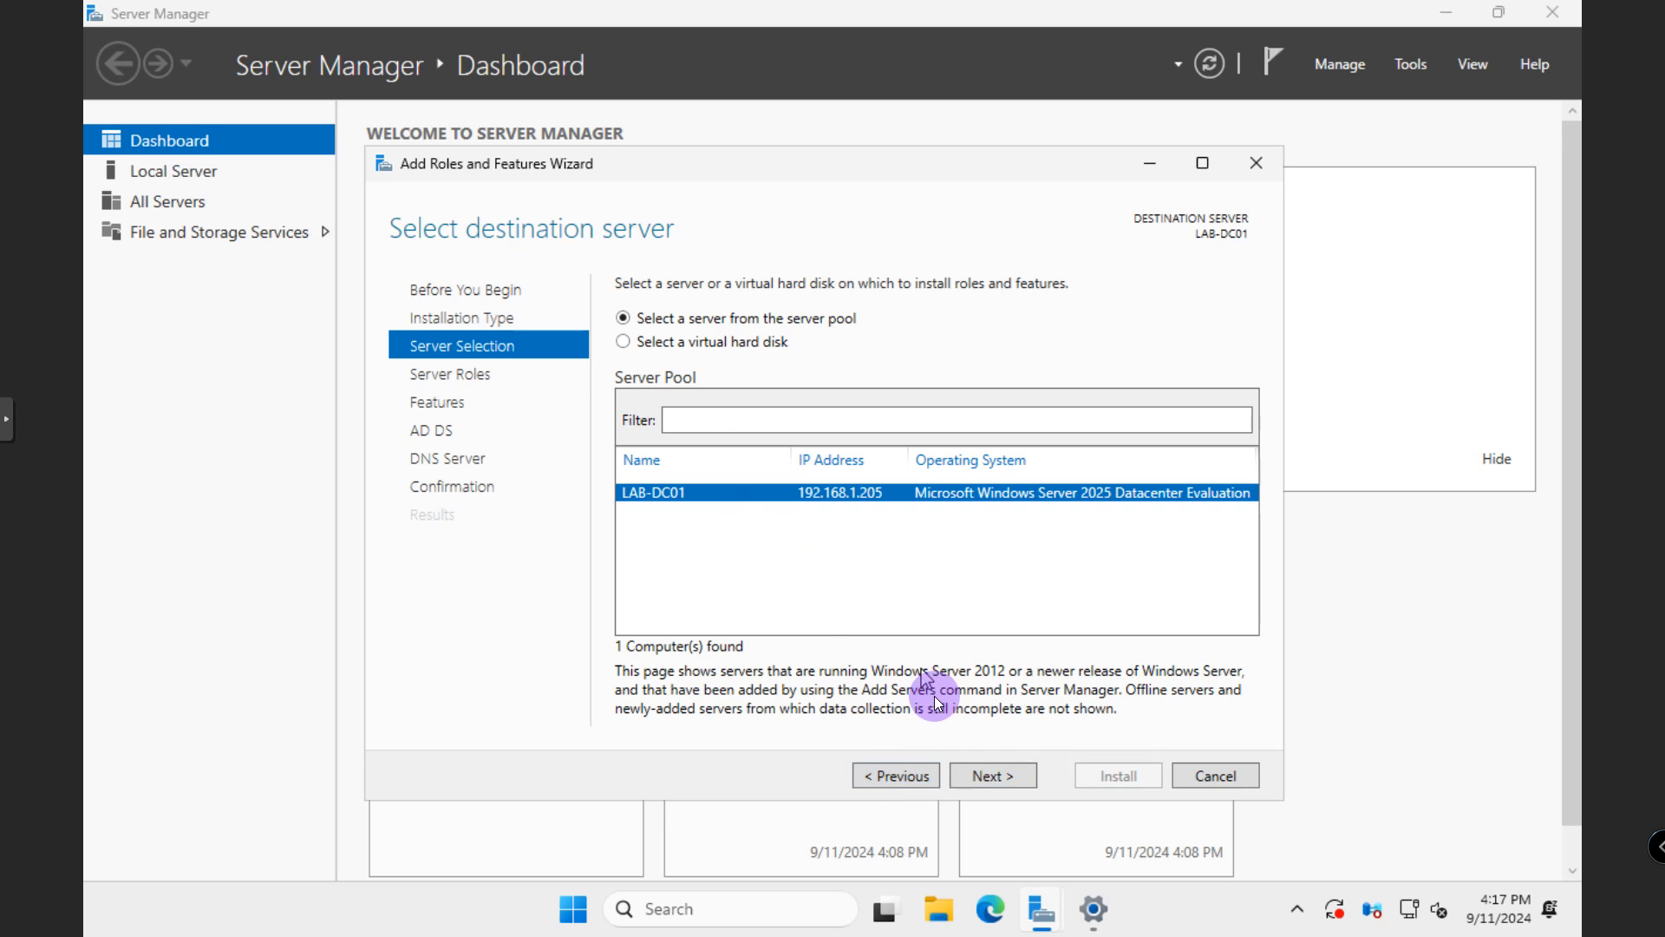
click(982, 777)
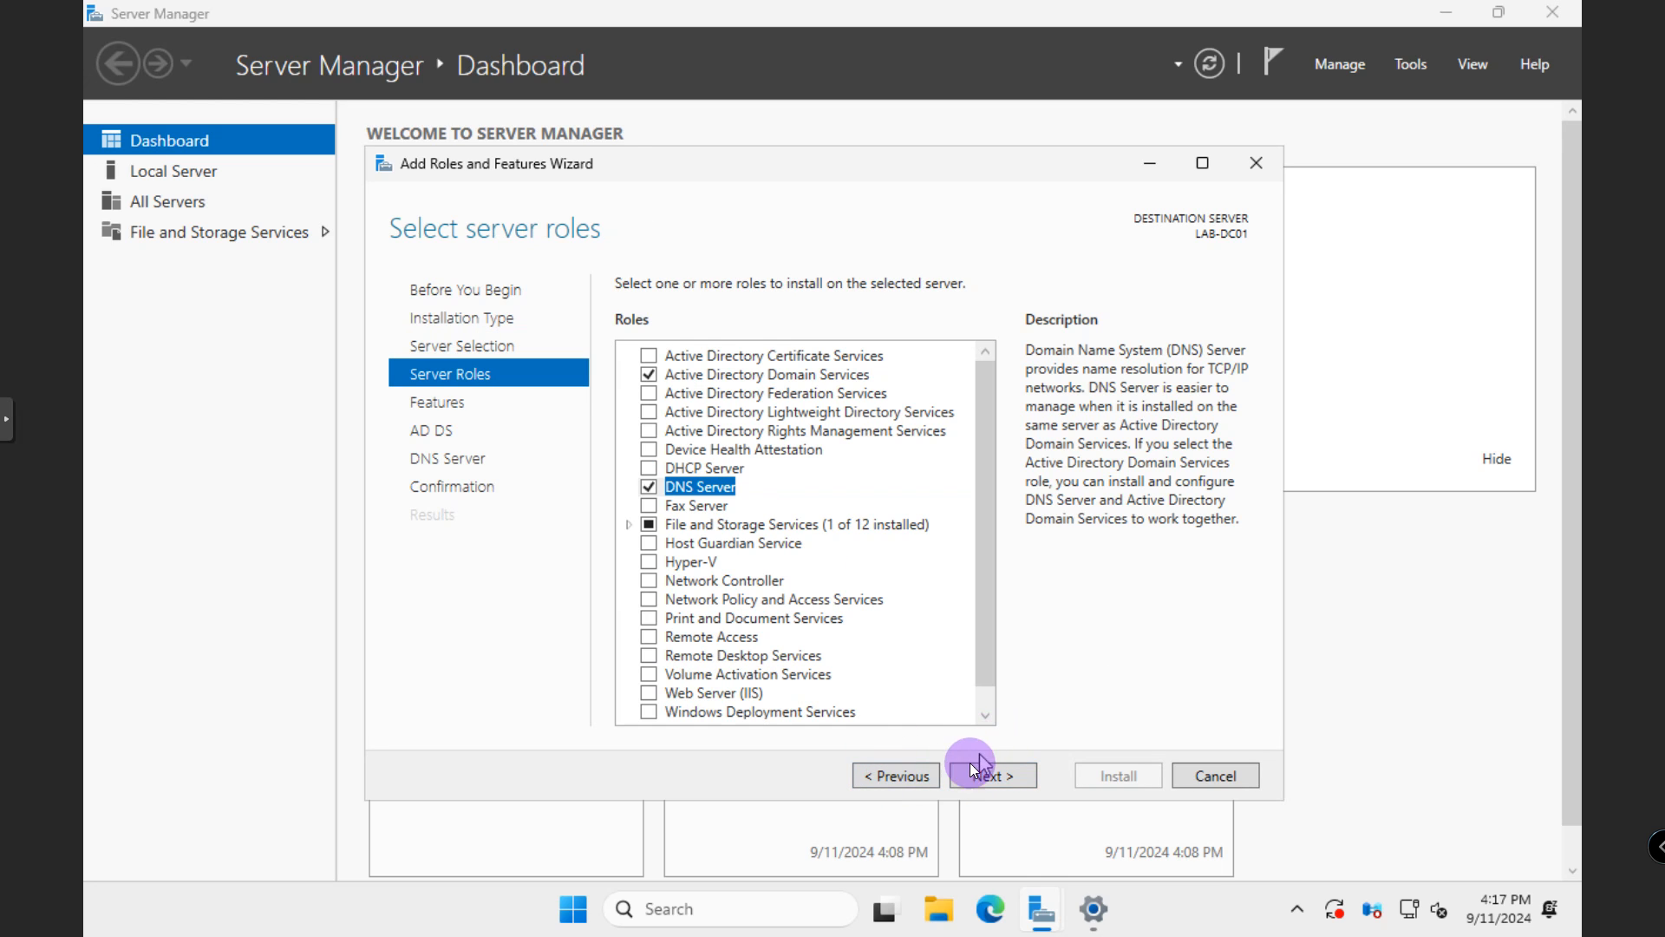
click(649, 487)
click(971, 774)
click(658, 487)
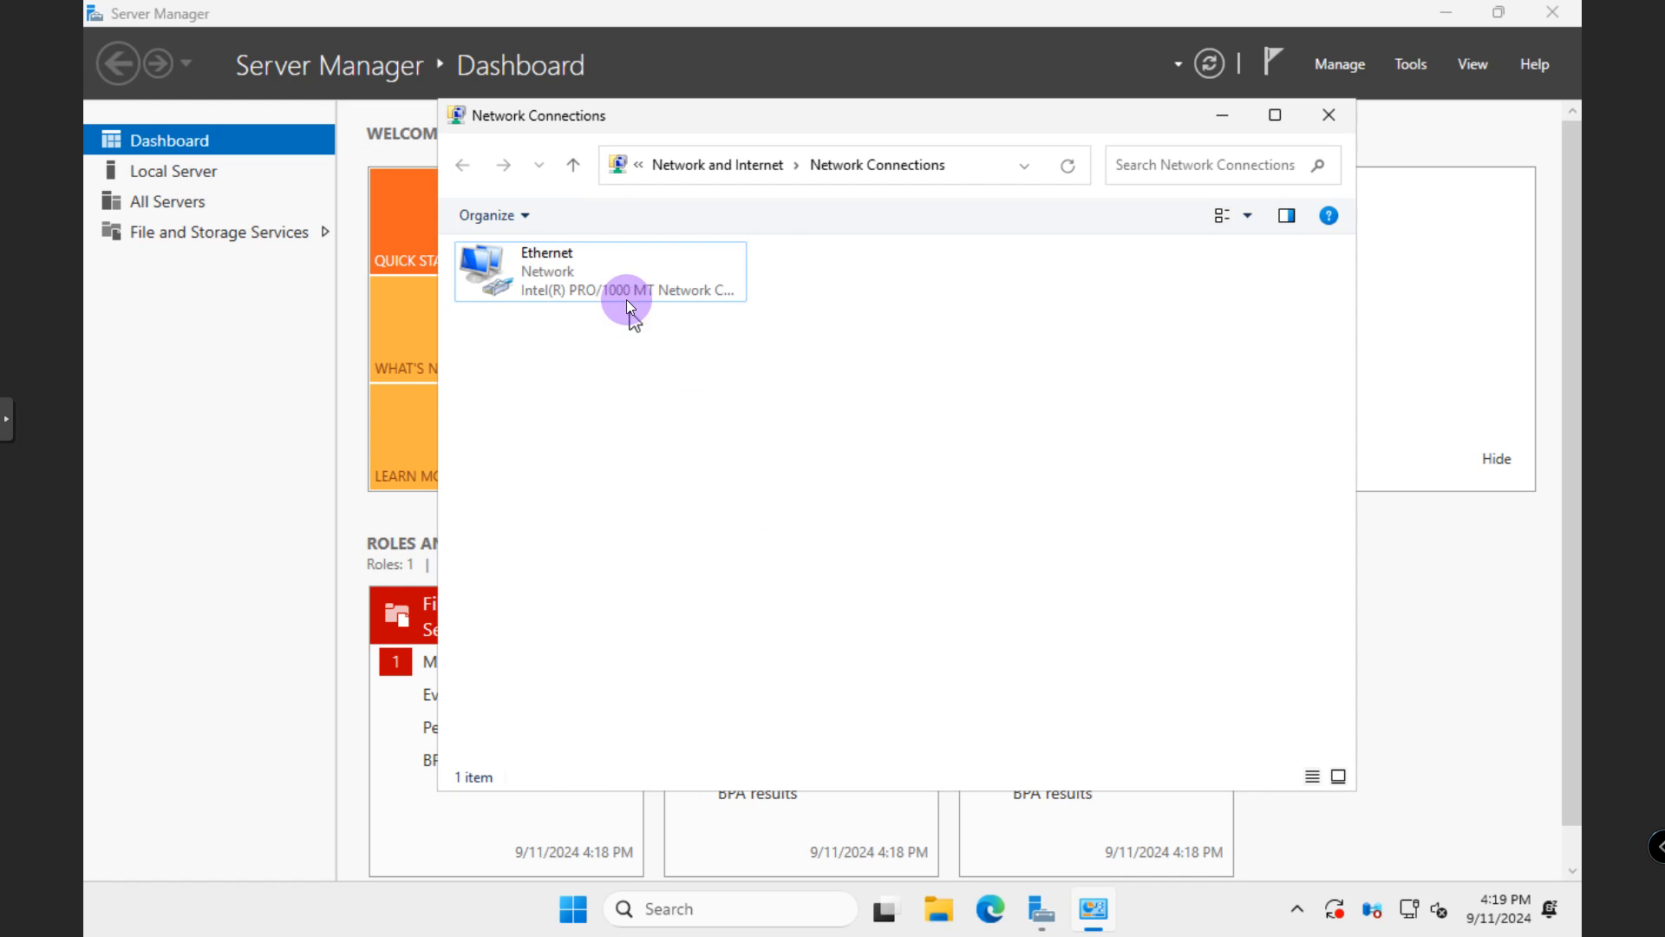
Step: Check the Ethernet adapter's static IPv4 settings in Network Connections, confirm its properties and minimize the window
click(624, 292)
right_click(622, 290)
click(676, 509)
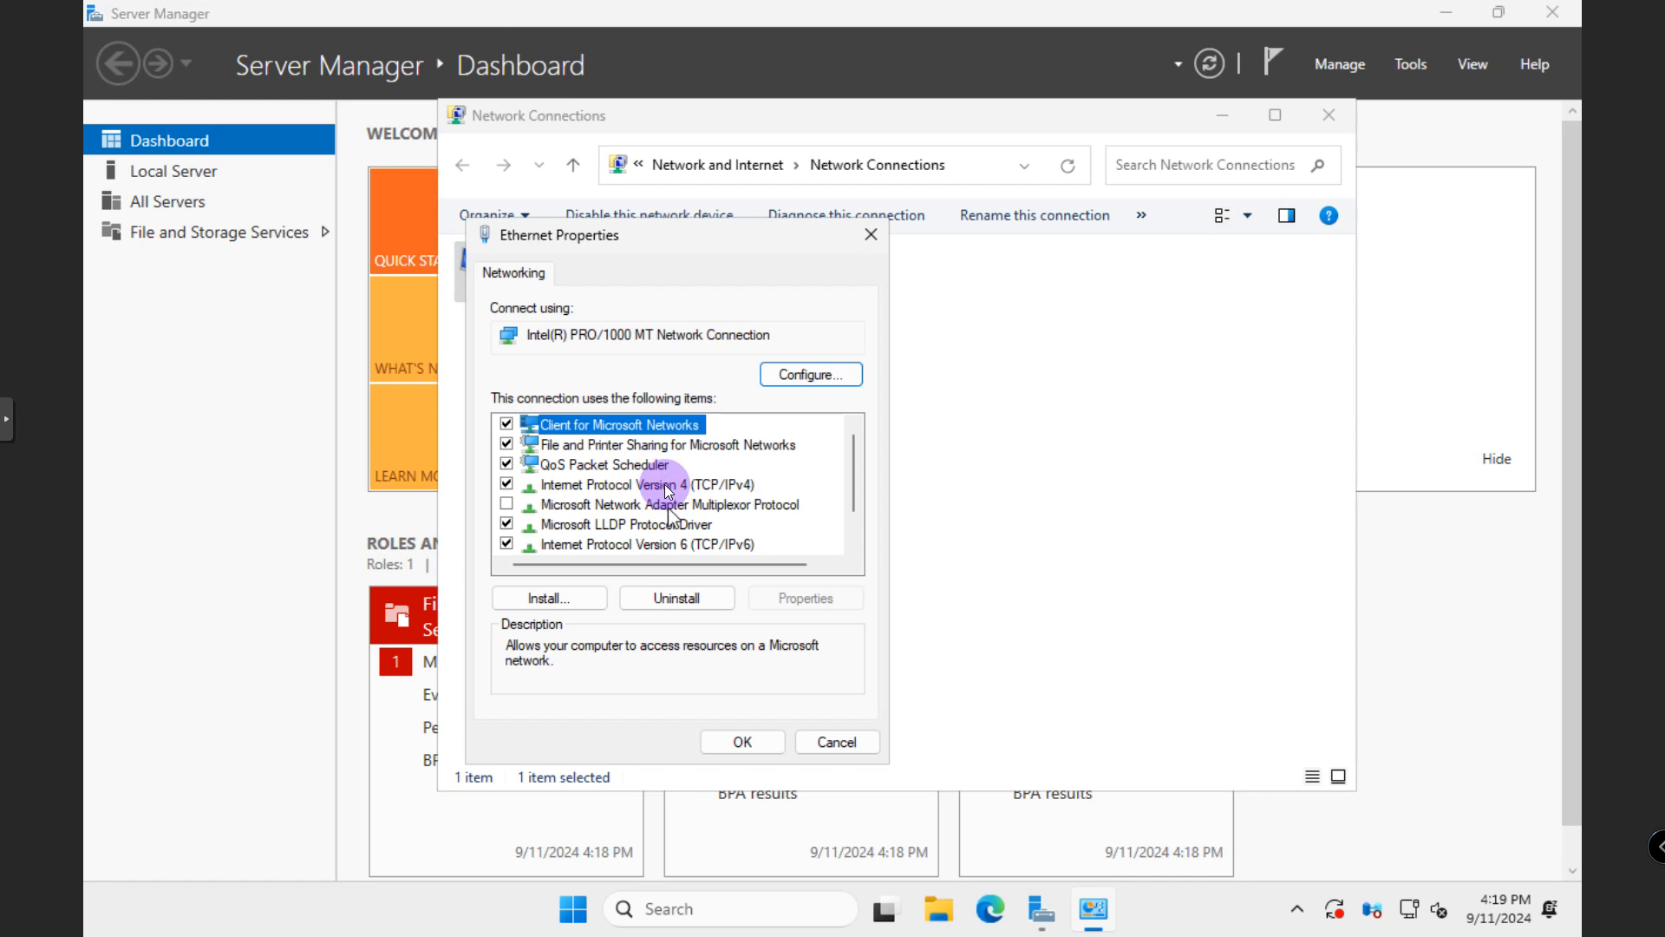
click(702, 487)
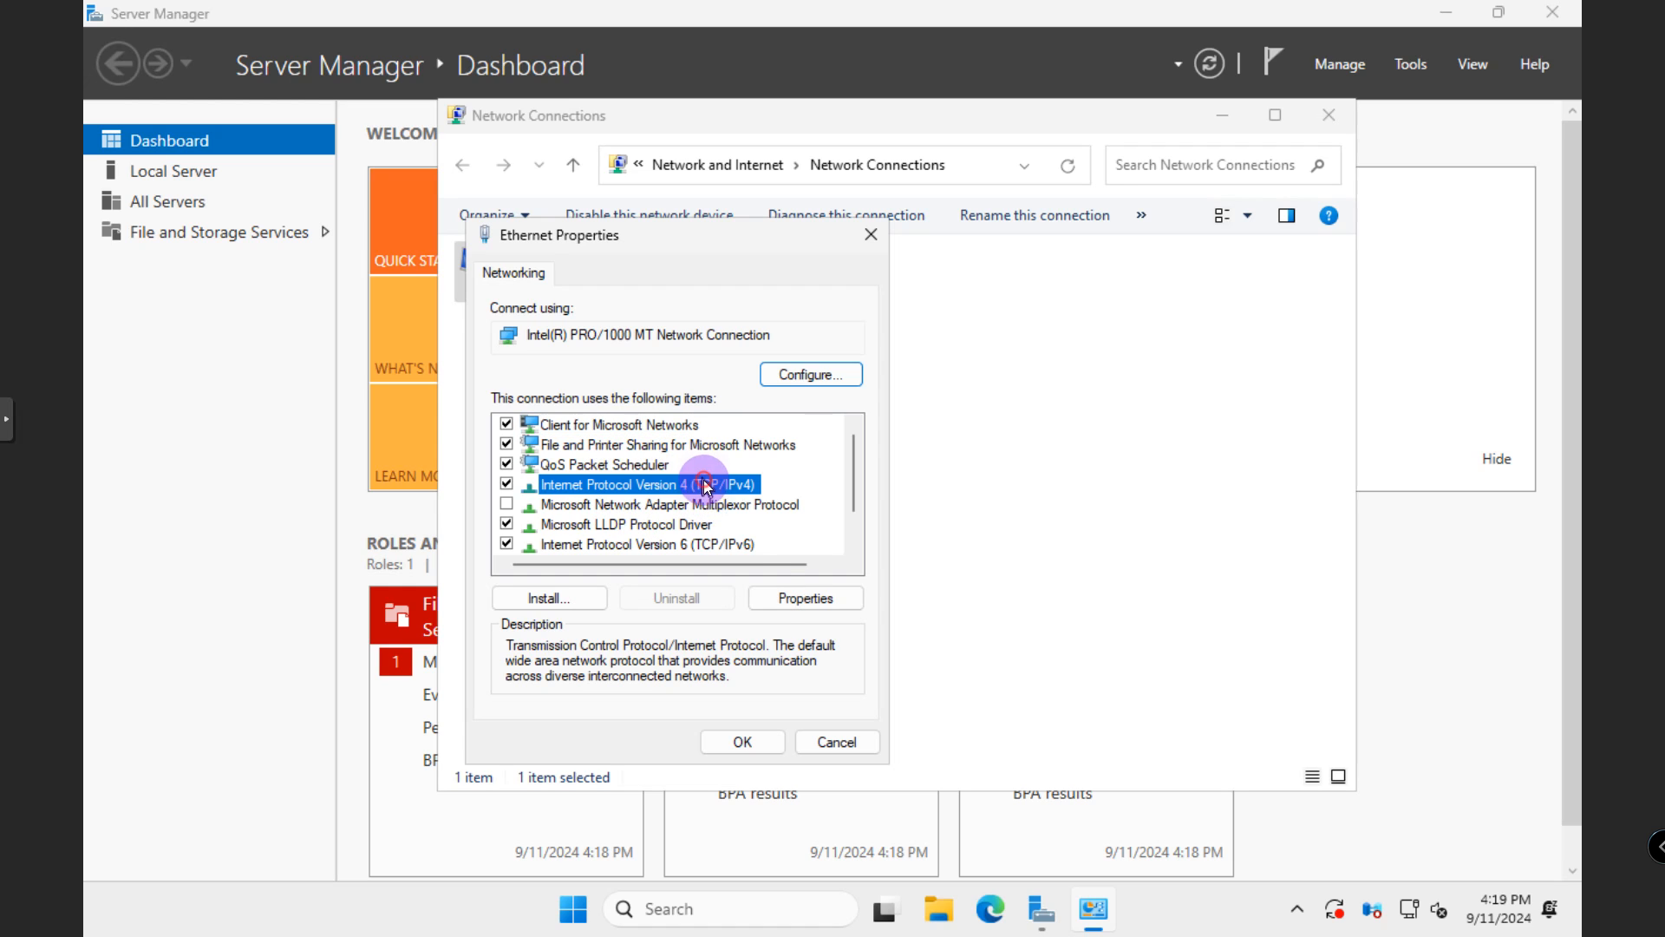
click(777, 600)
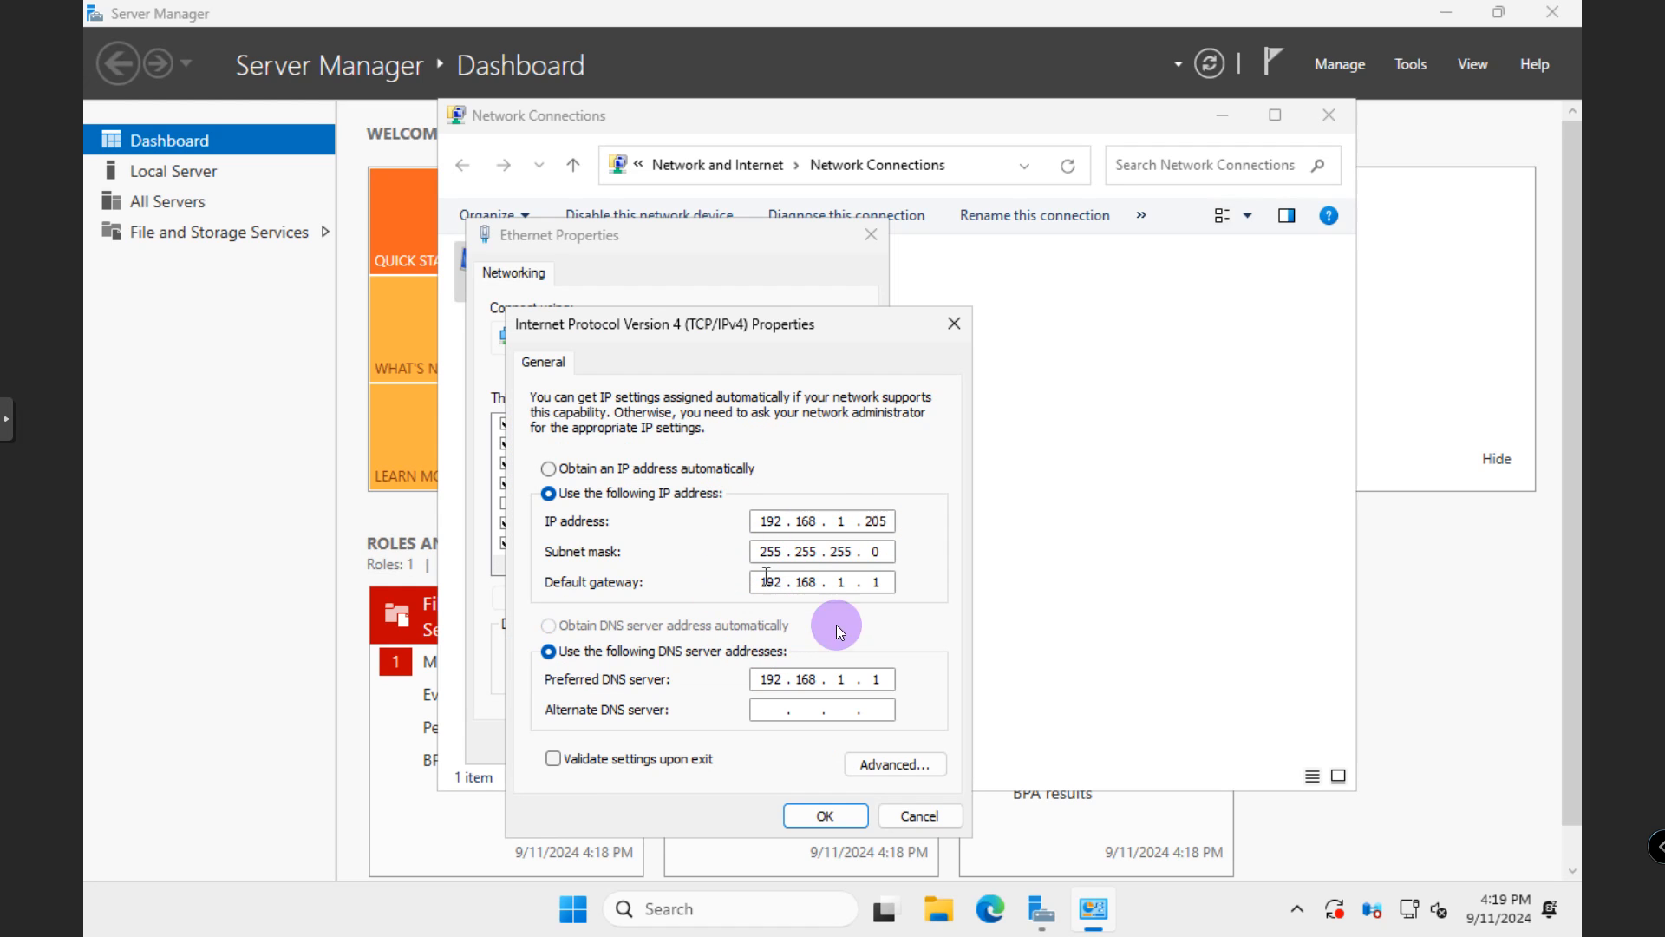
click(828, 818)
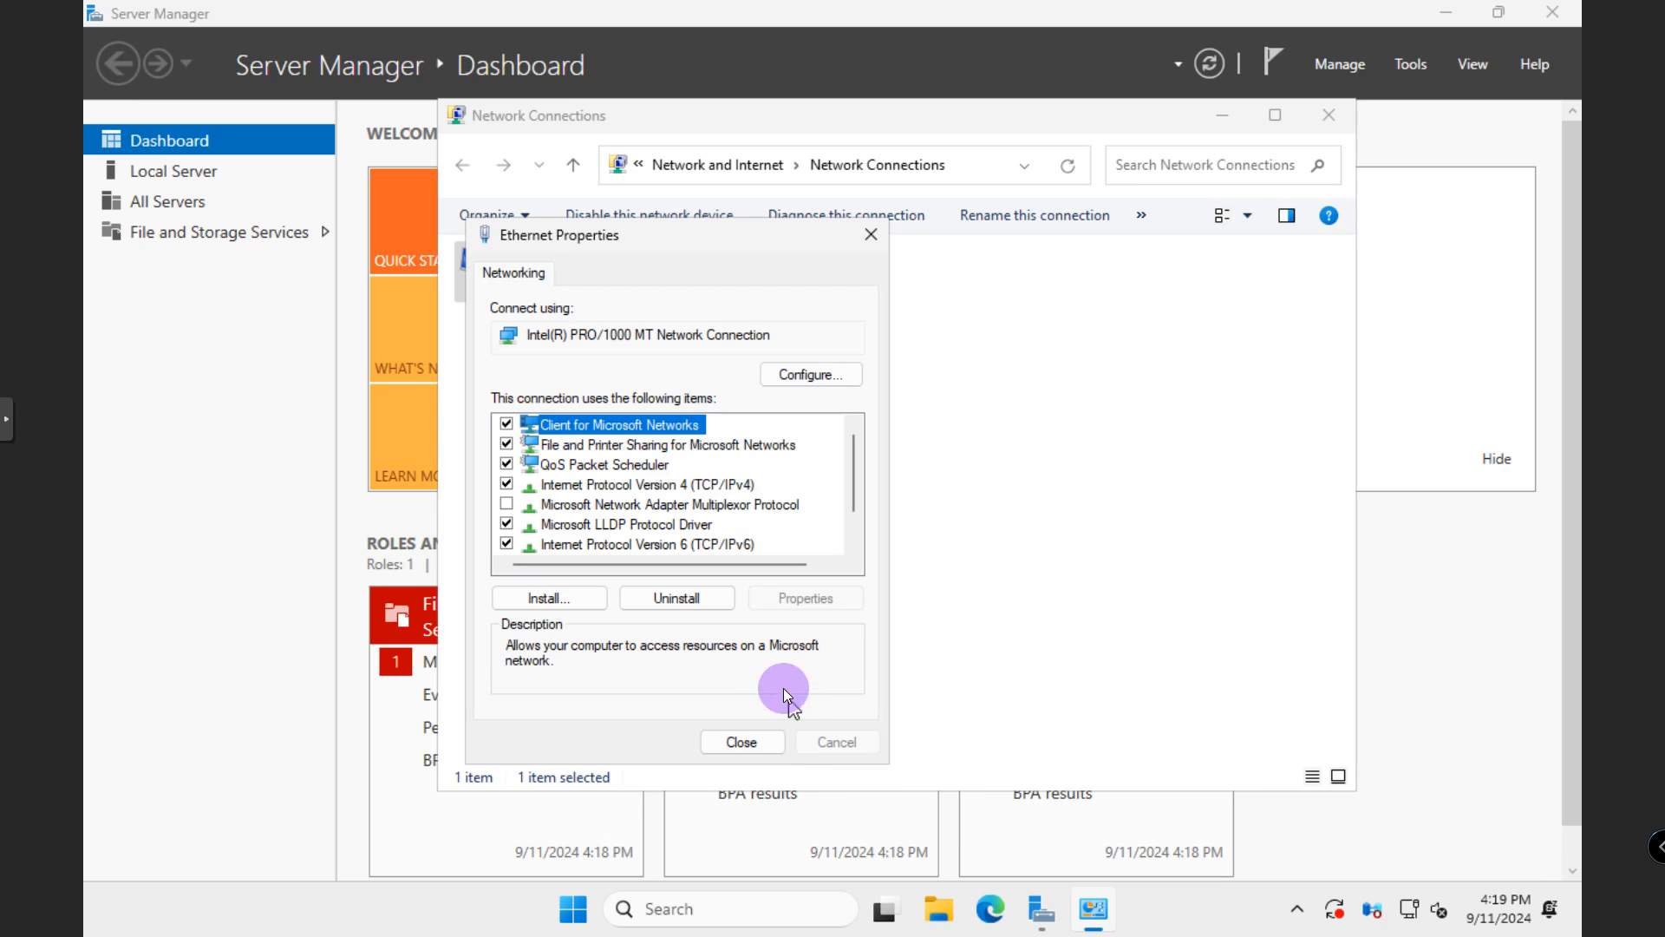
click(749, 741)
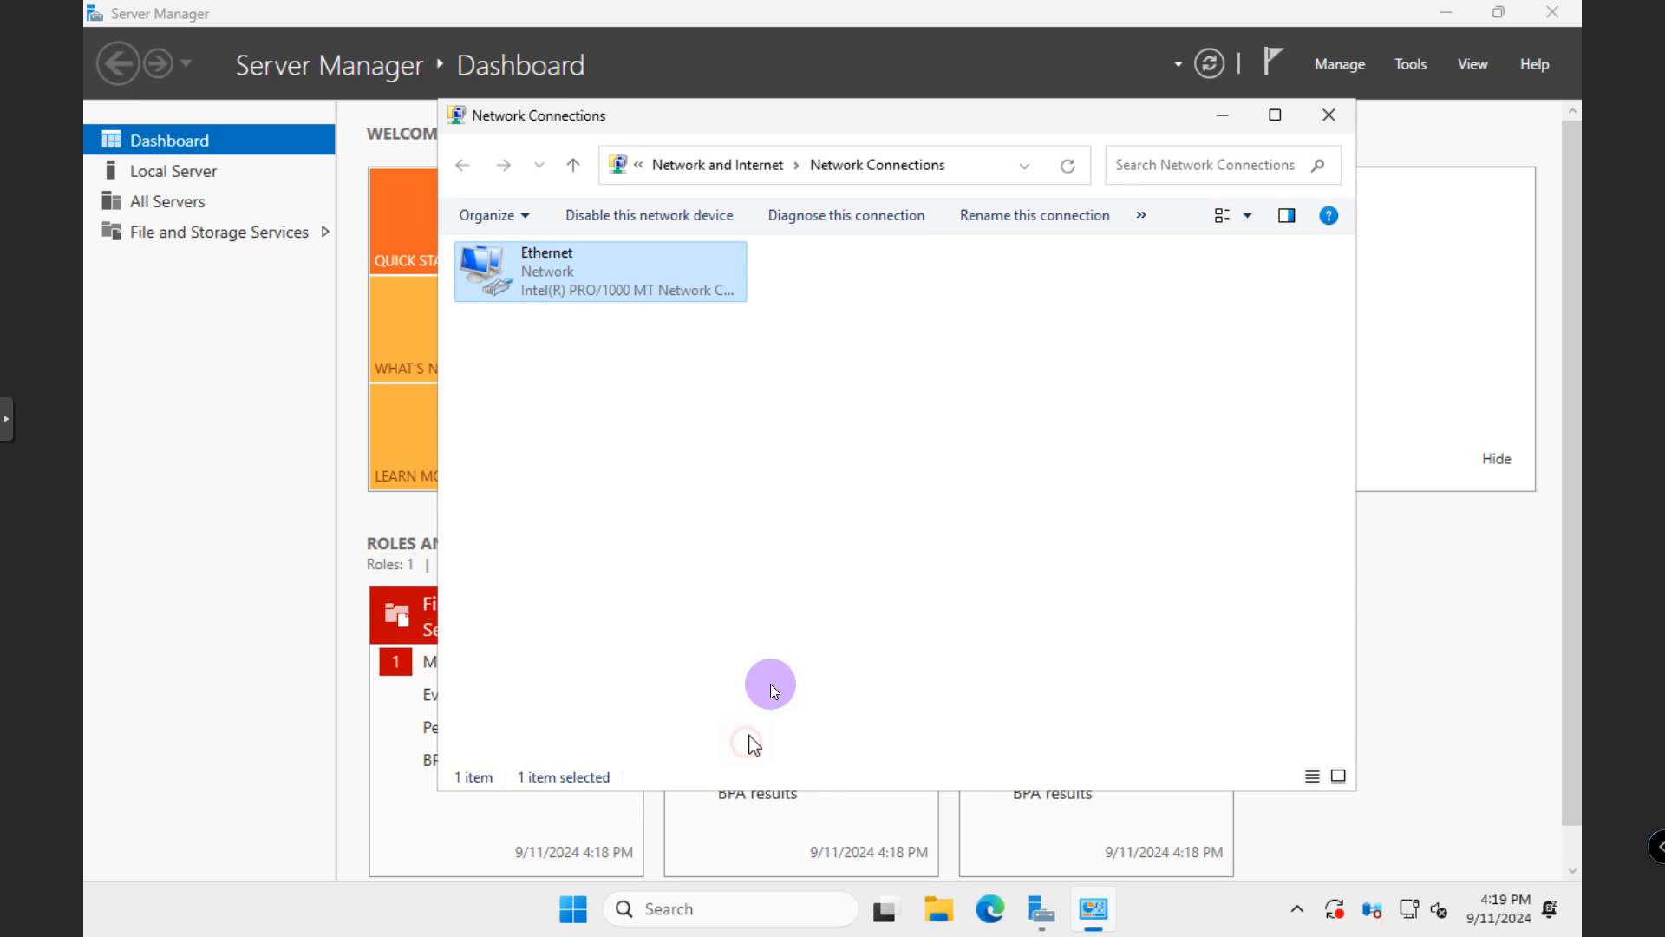
click(1235, 117)
Step: Start adding roles and features again with a role-based or feature-based installation on LAB-DC01
click(709, 277)
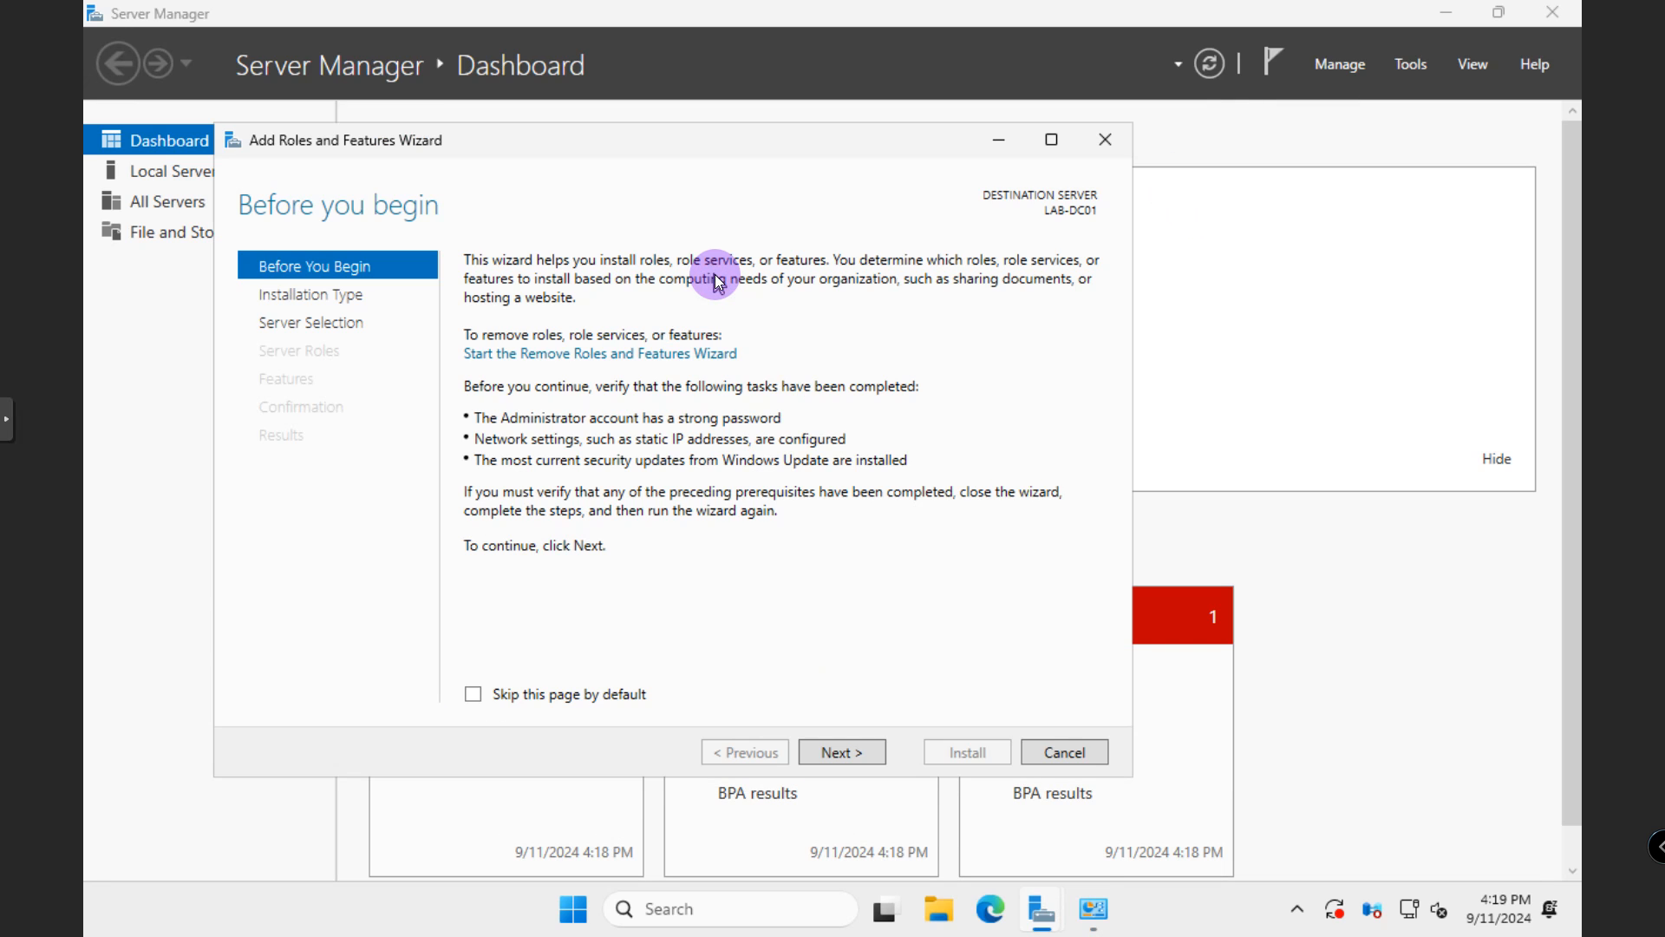
click(820, 751)
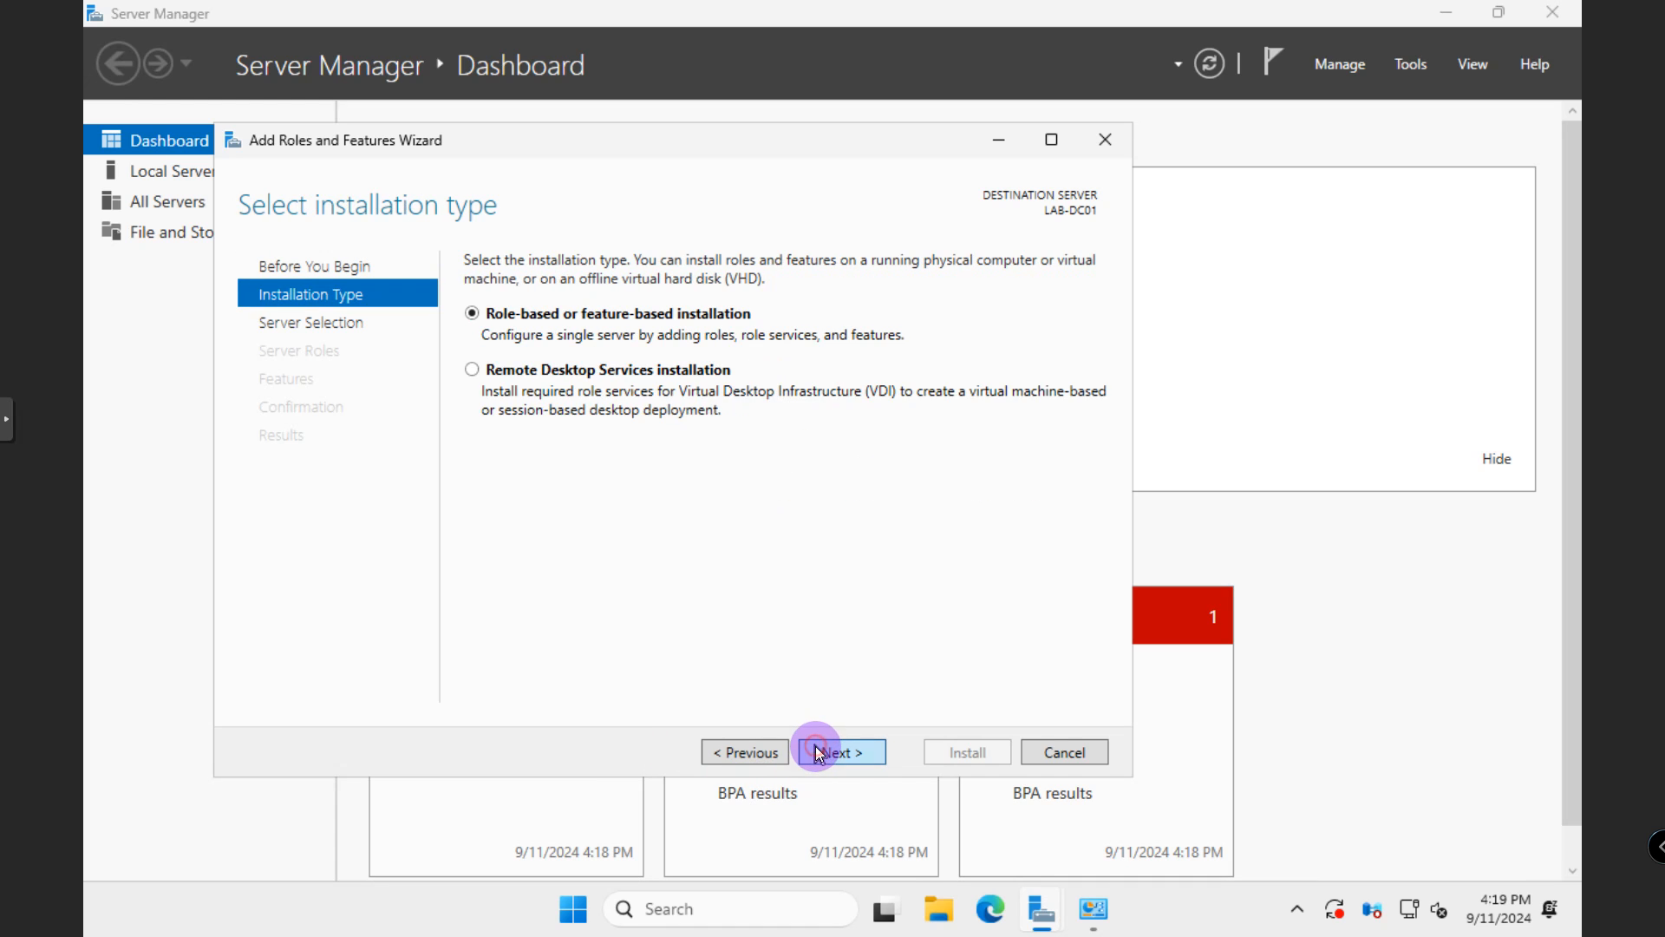
click(815, 751)
click(830, 752)
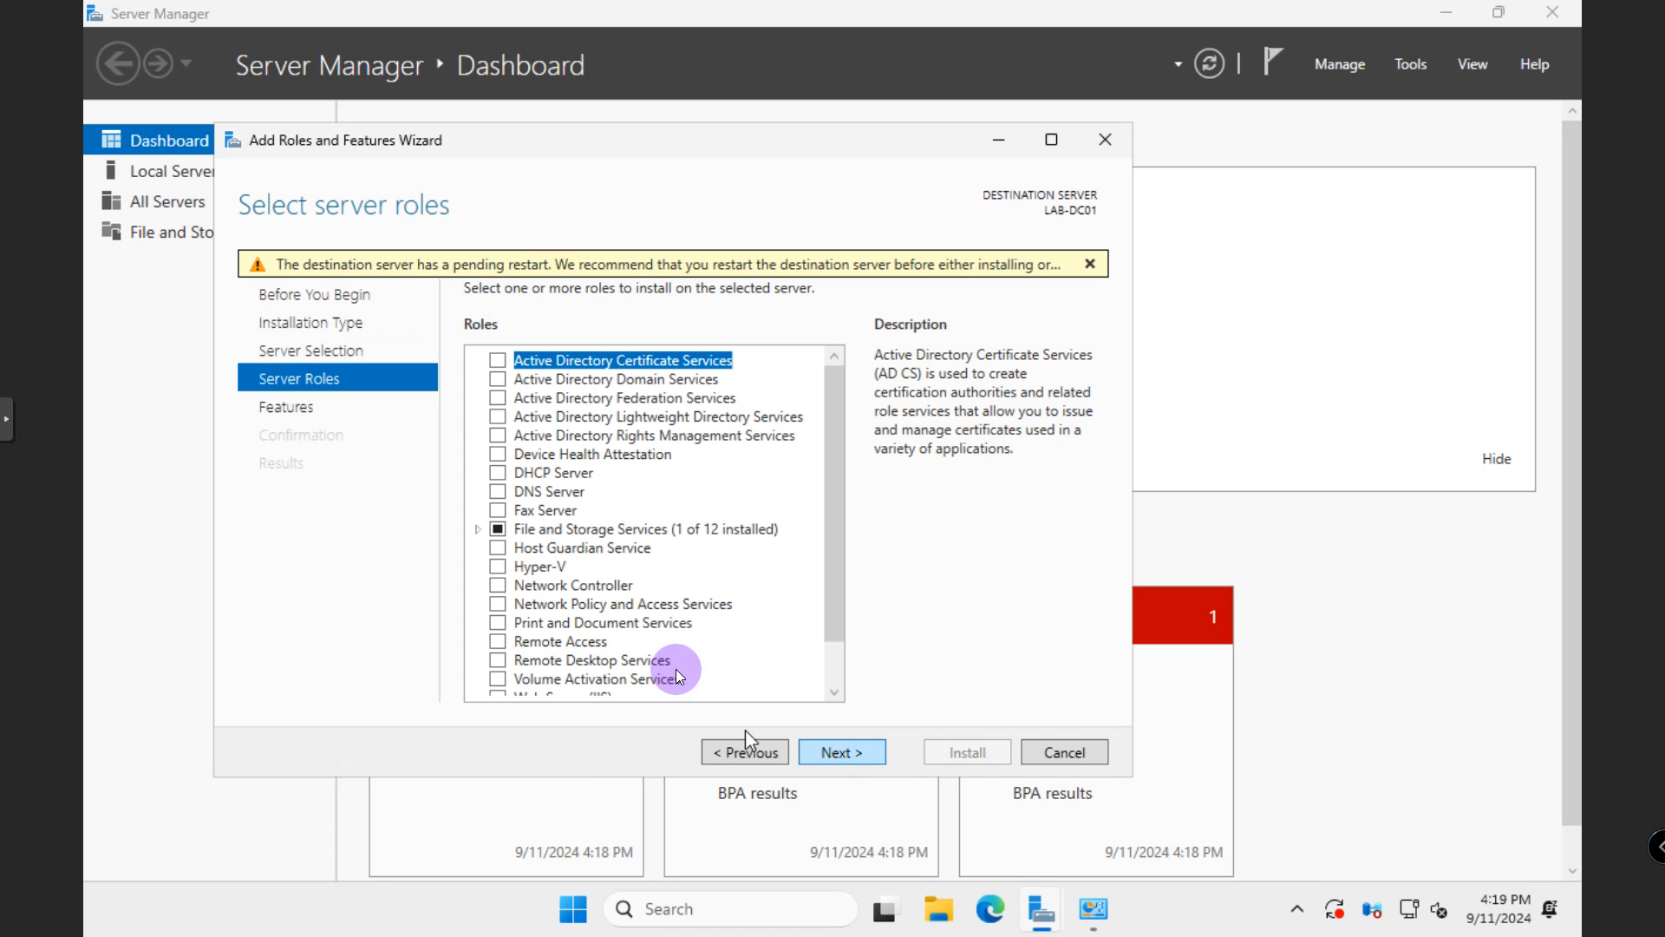
Step: Select the Active Directory Domain Services and DNS Server roles with their required features, read the pending-restart notice and cancel the wizard
click(498, 379)
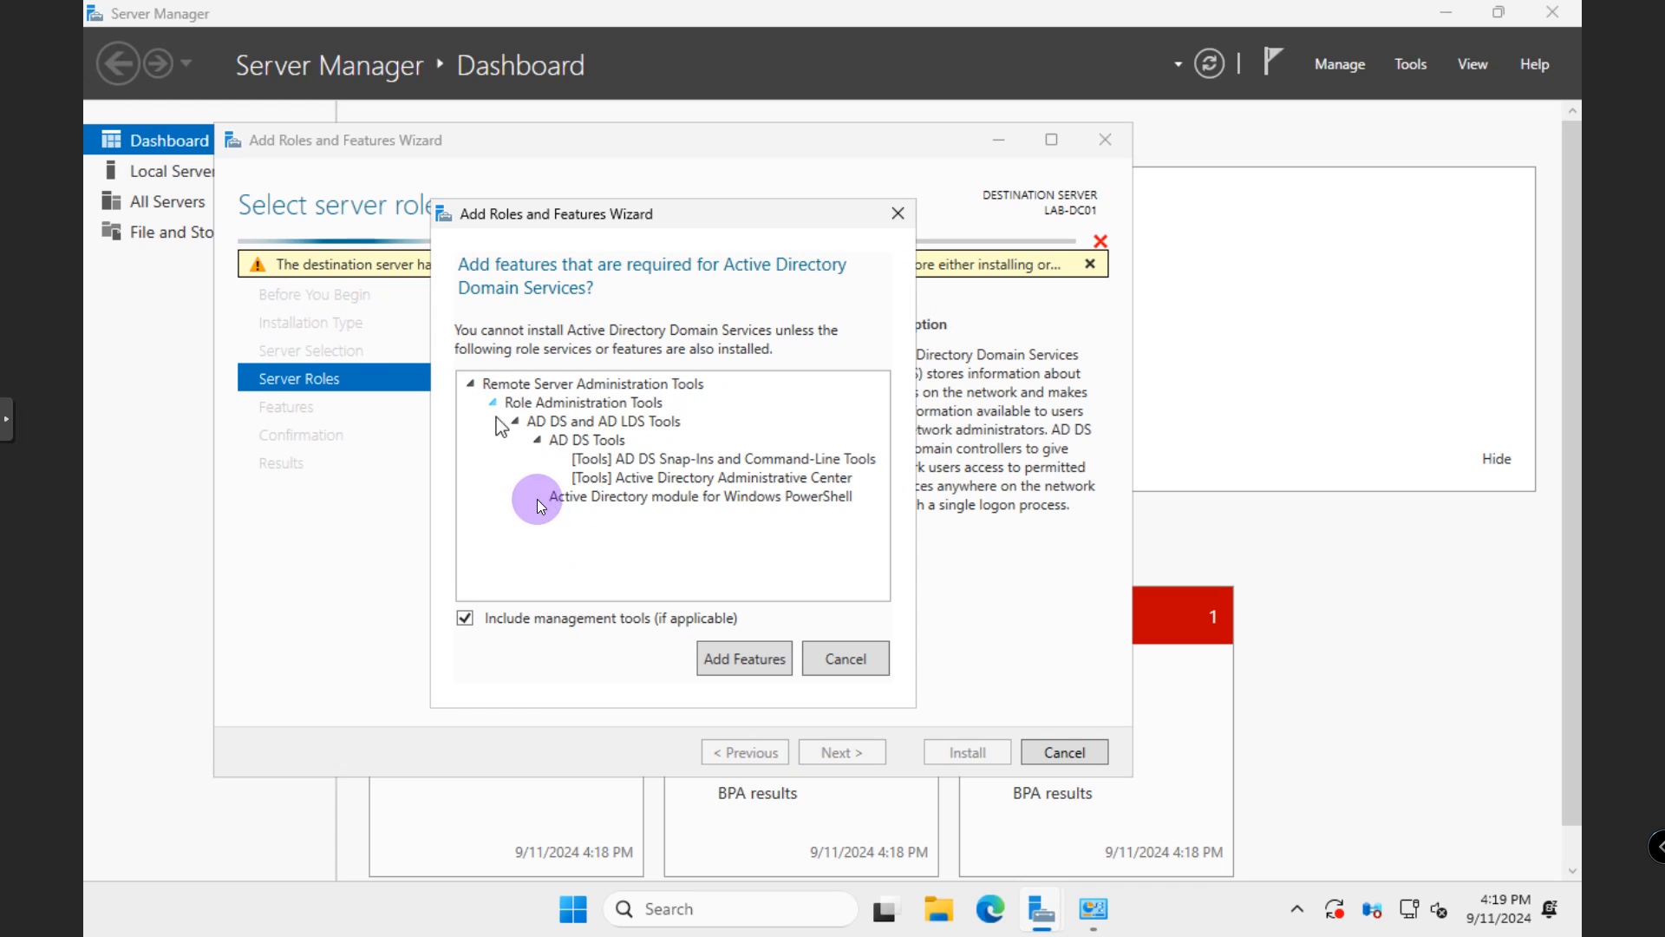
click(733, 661)
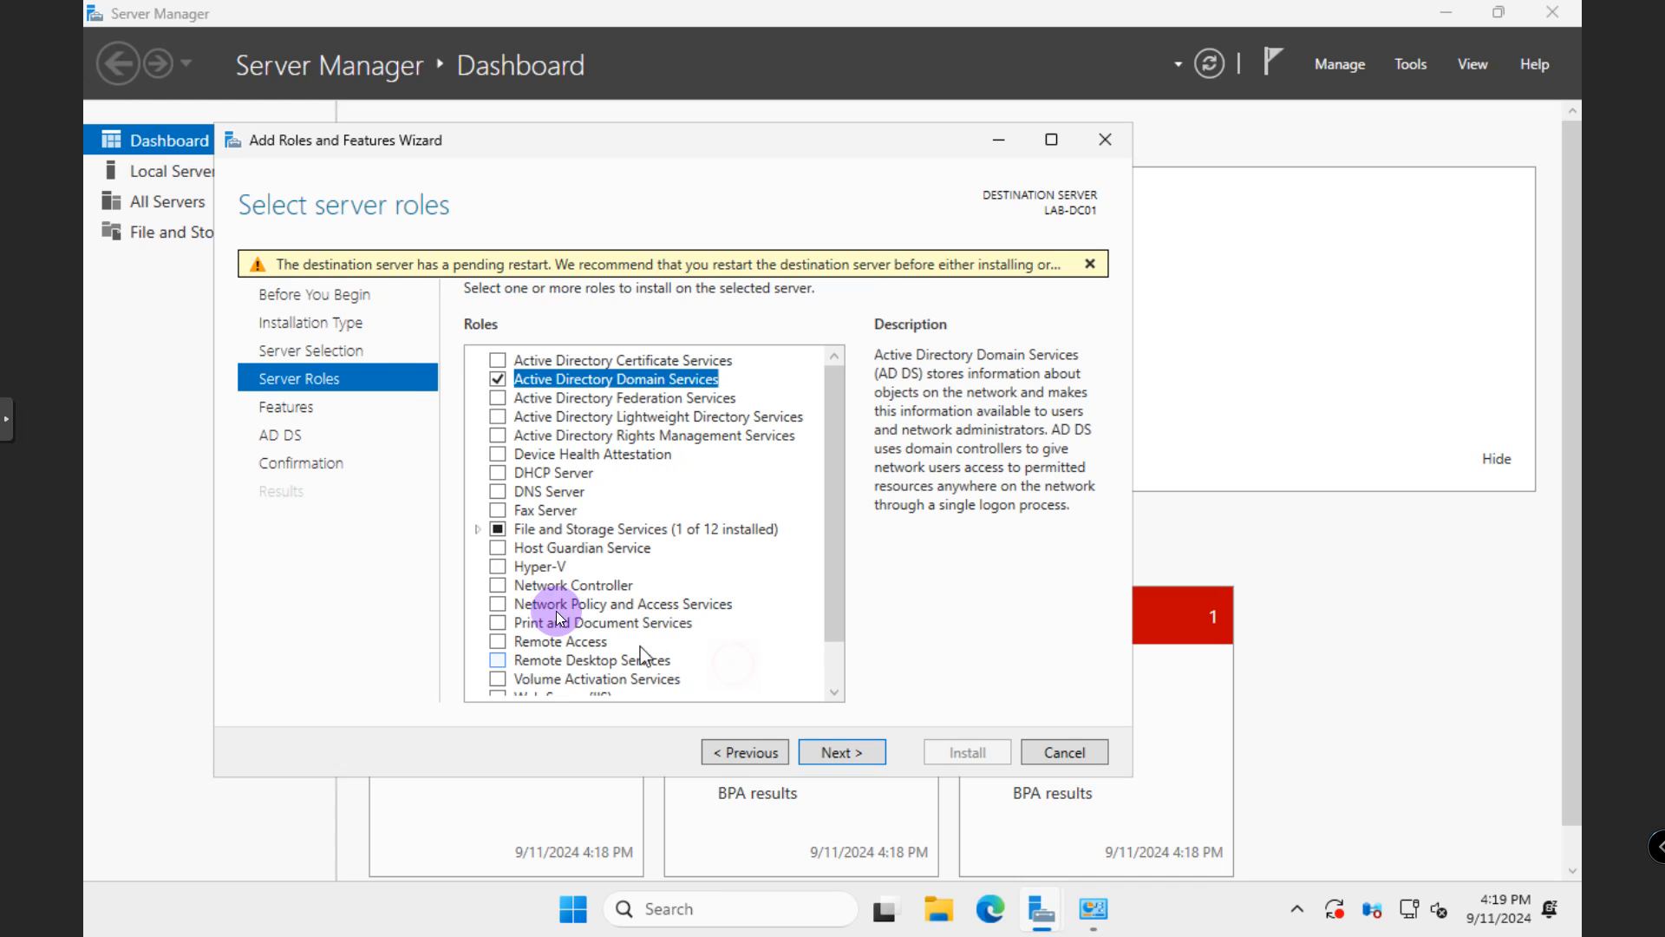
click(506, 493)
click(733, 647)
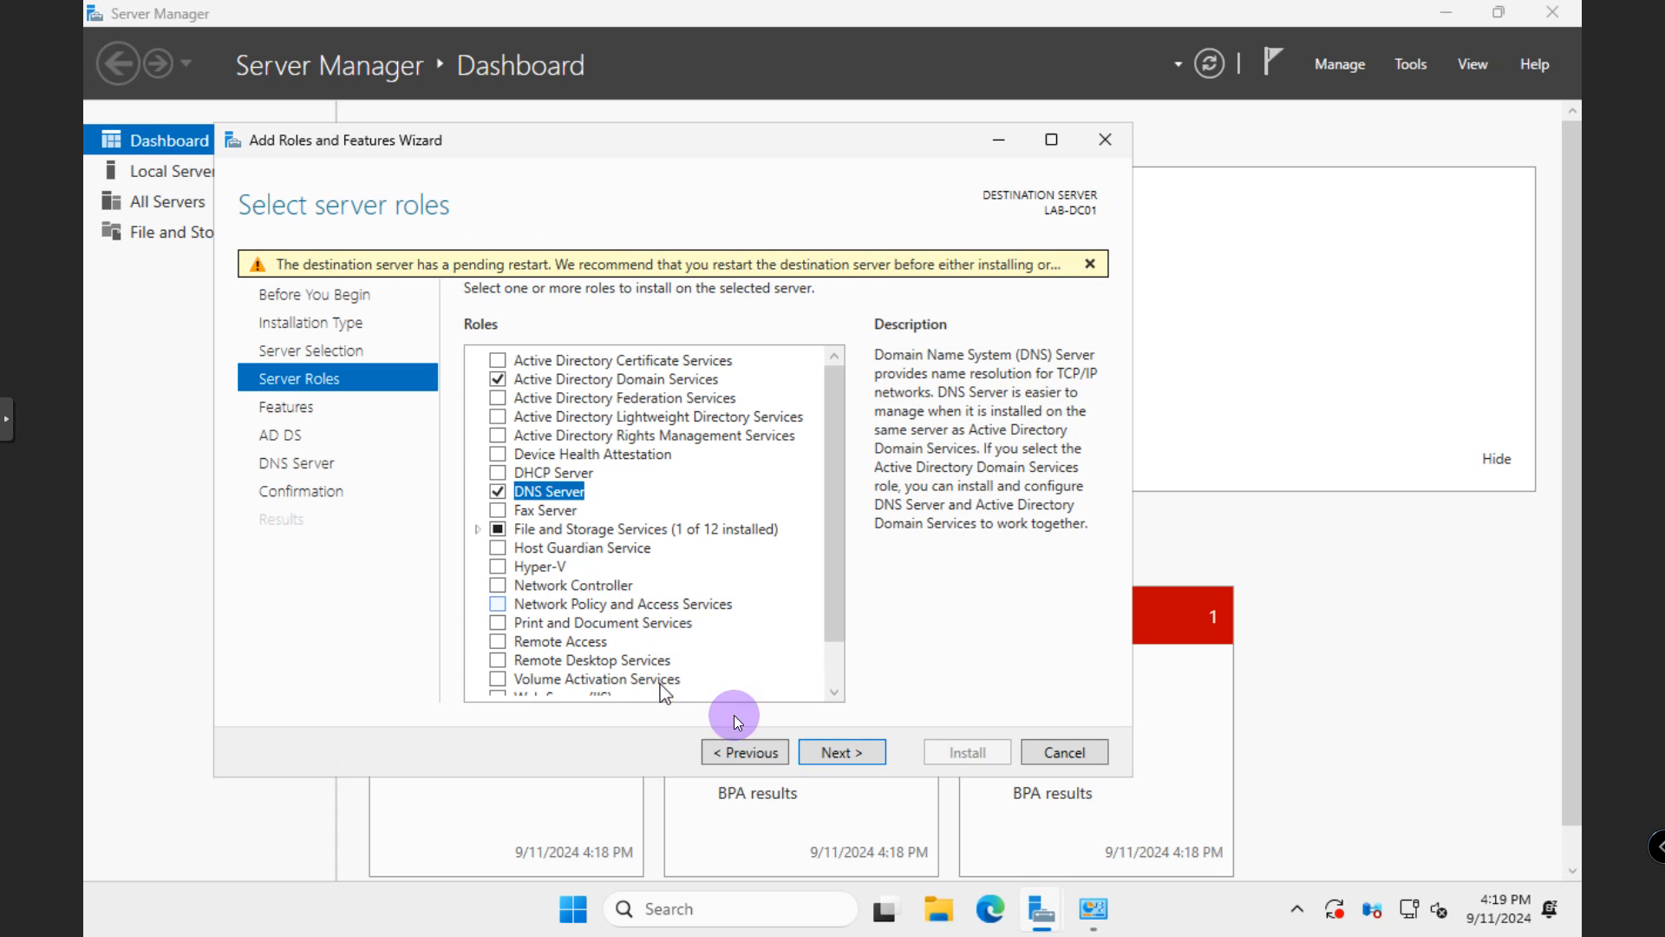
click(839, 762)
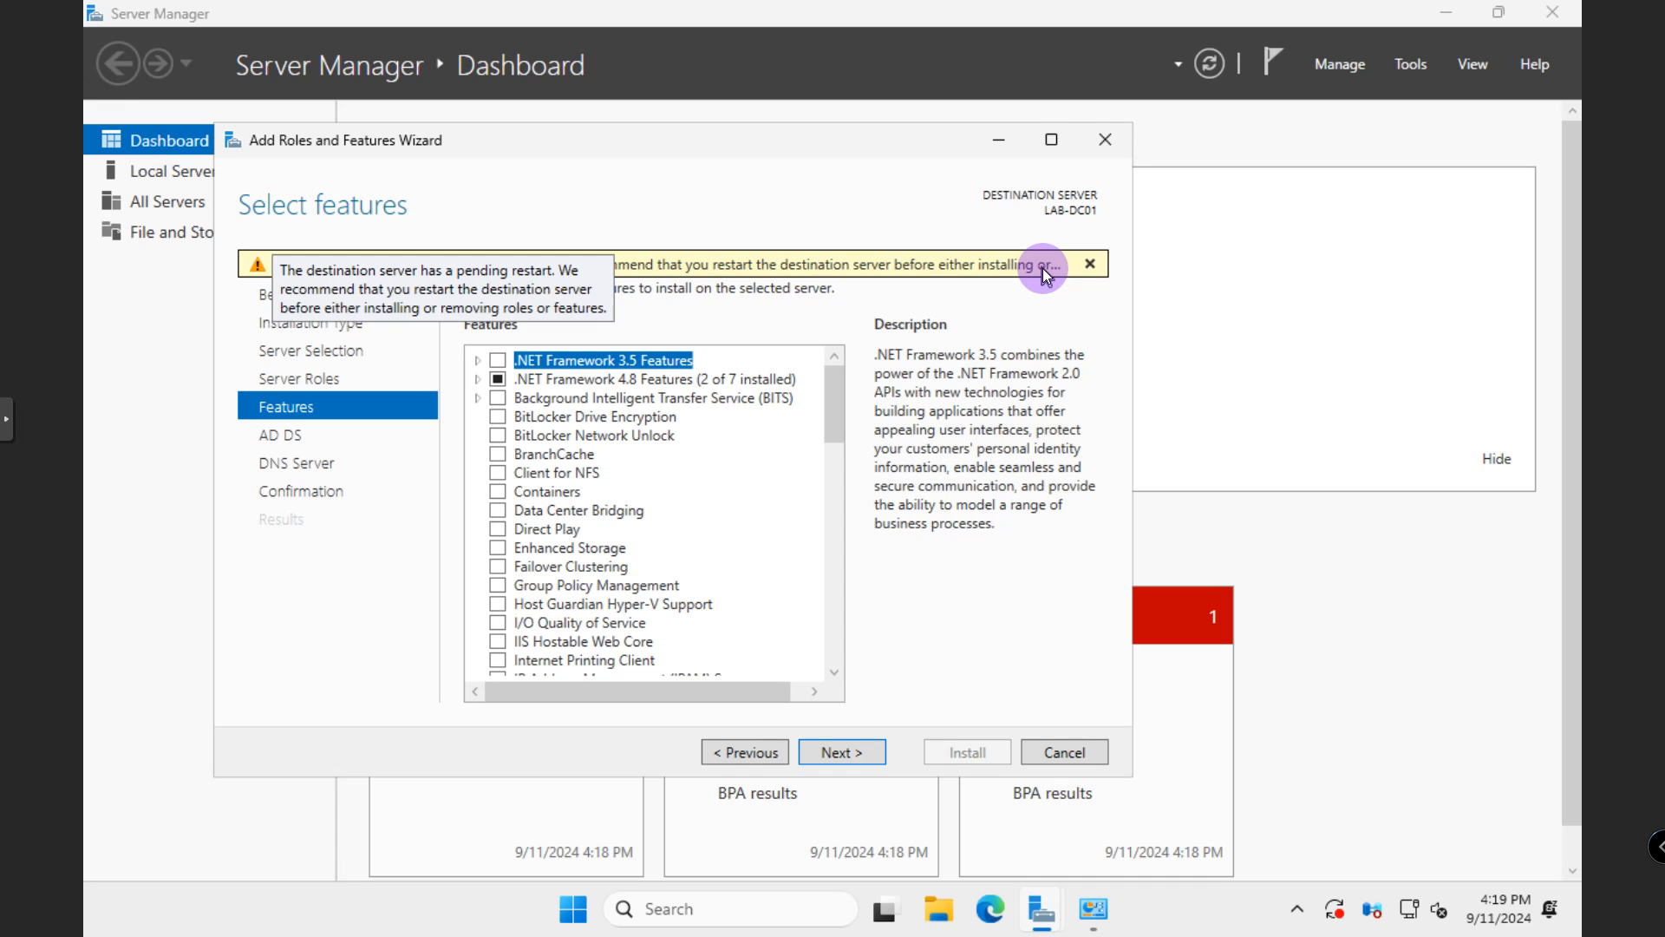
click(1058, 754)
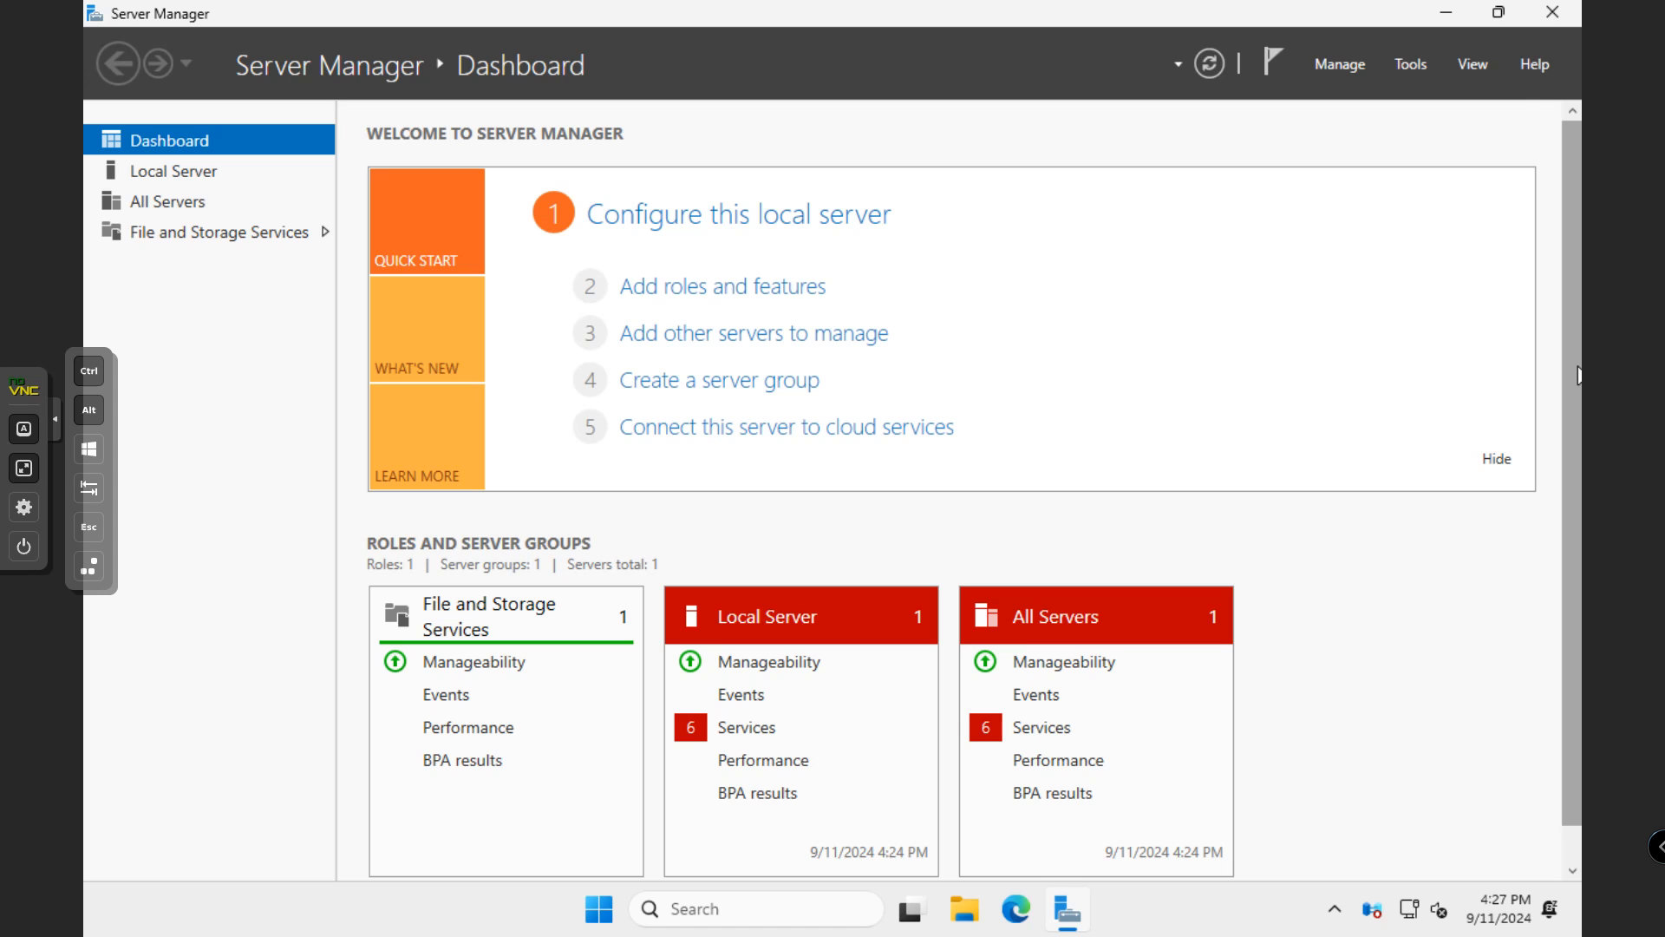
Step: Restart the Add Roles and Features Wizard and proceed to role selection with a role-based or feature-based installation on LAB-DC01
click(1064, 258)
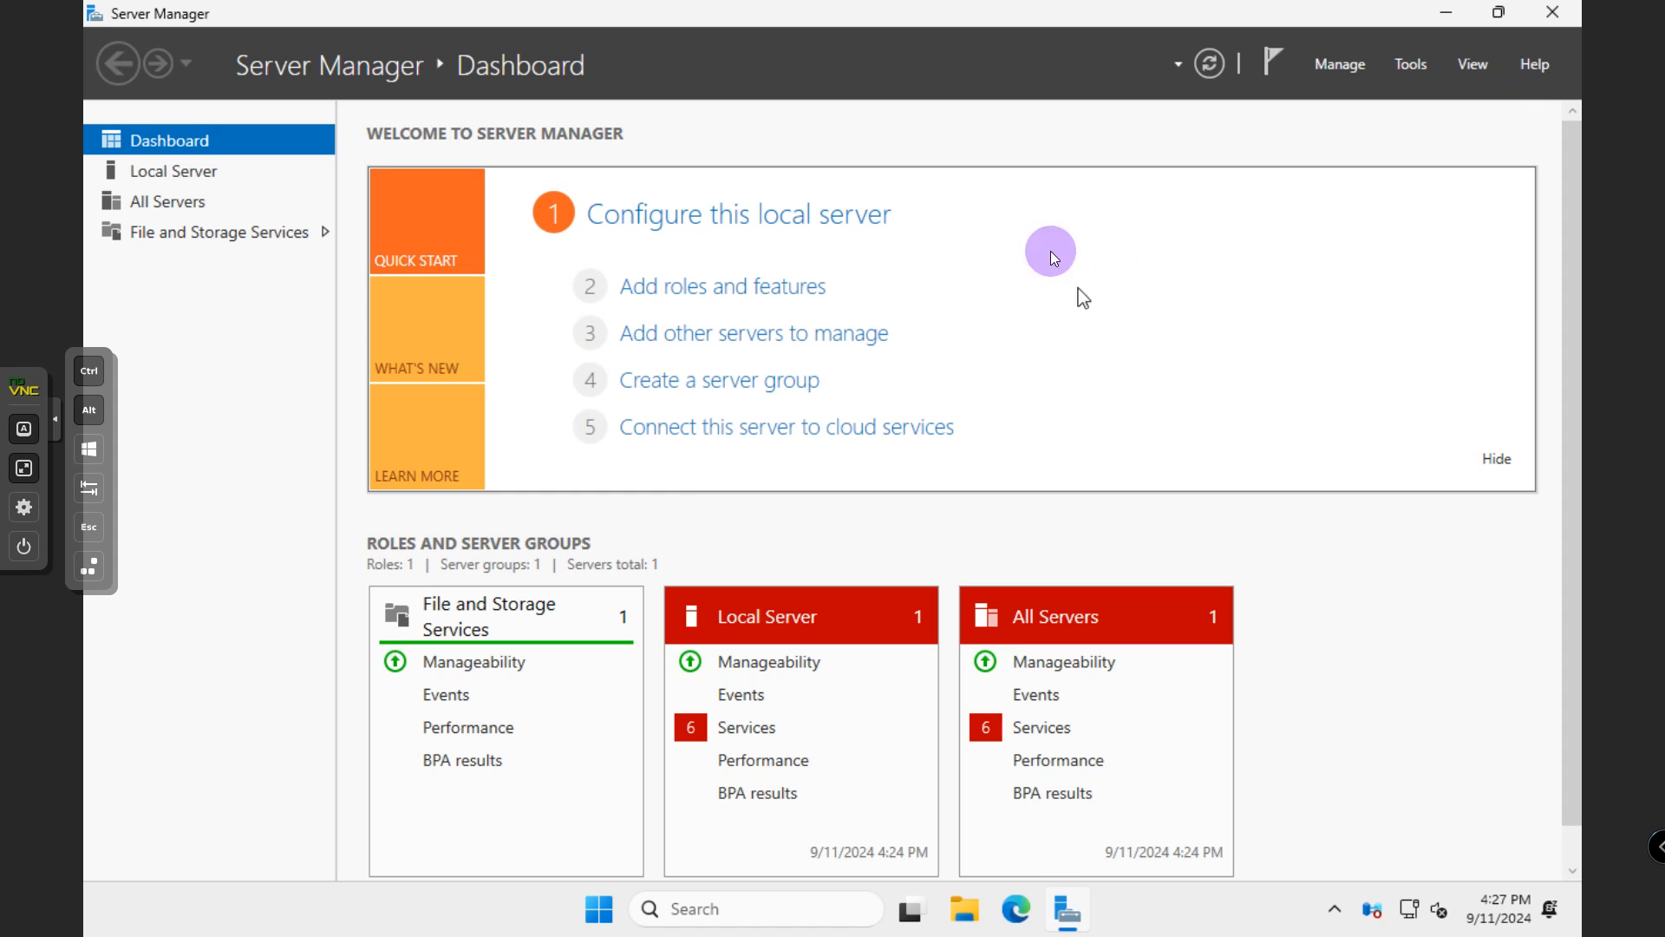
click(763, 282)
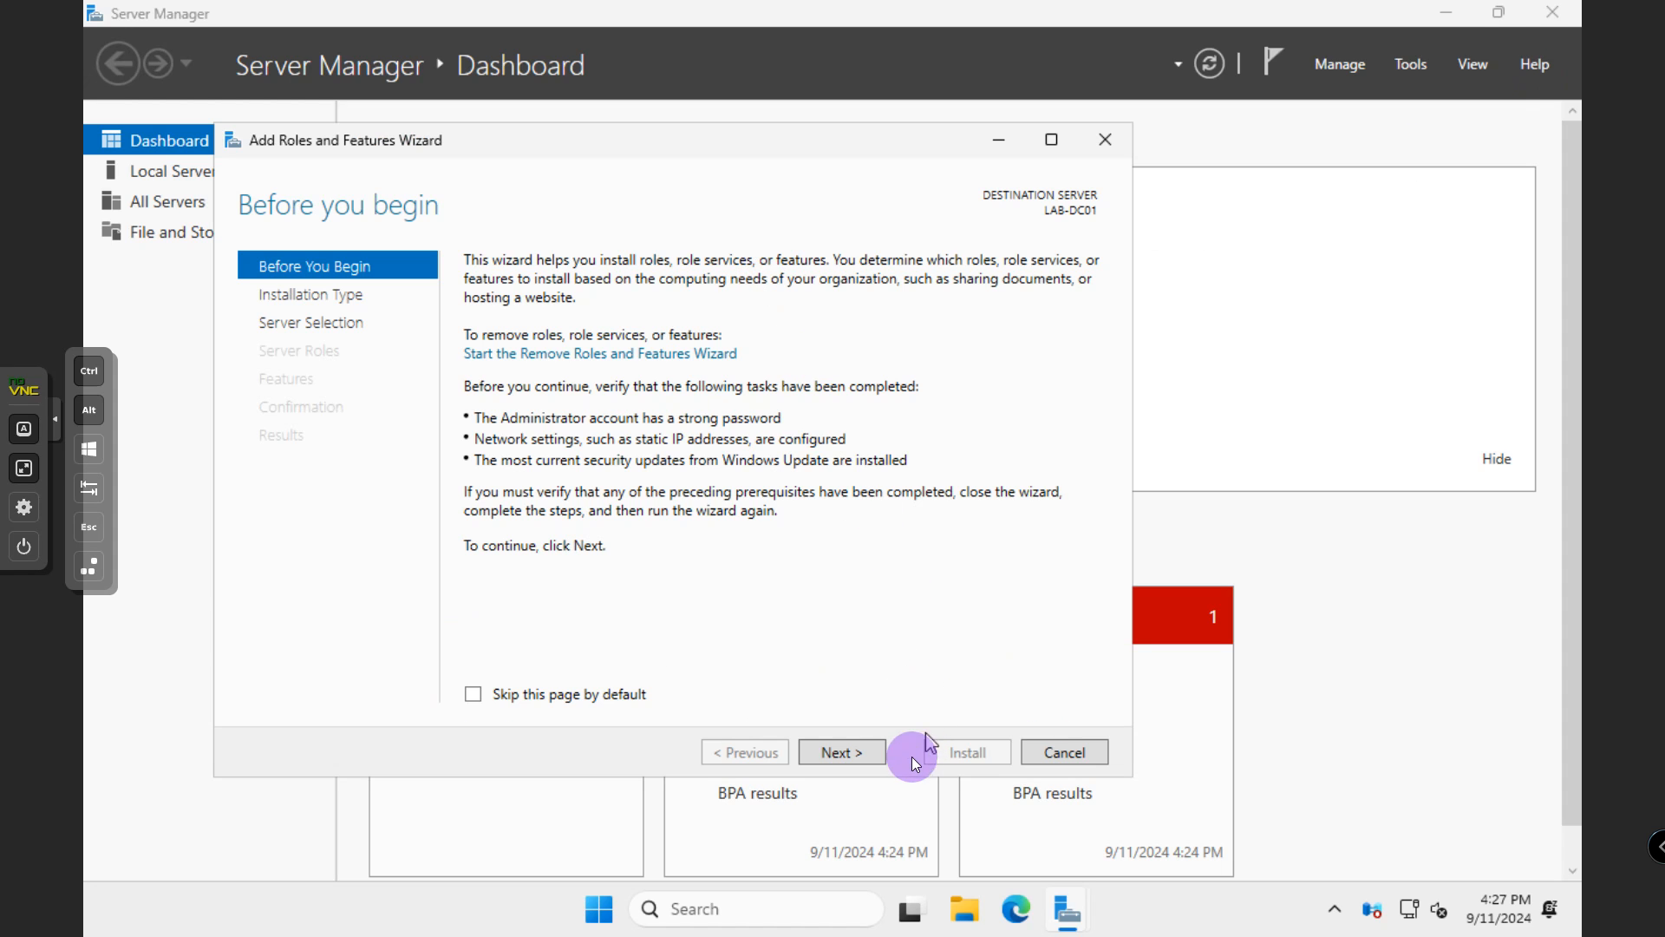
click(876, 763)
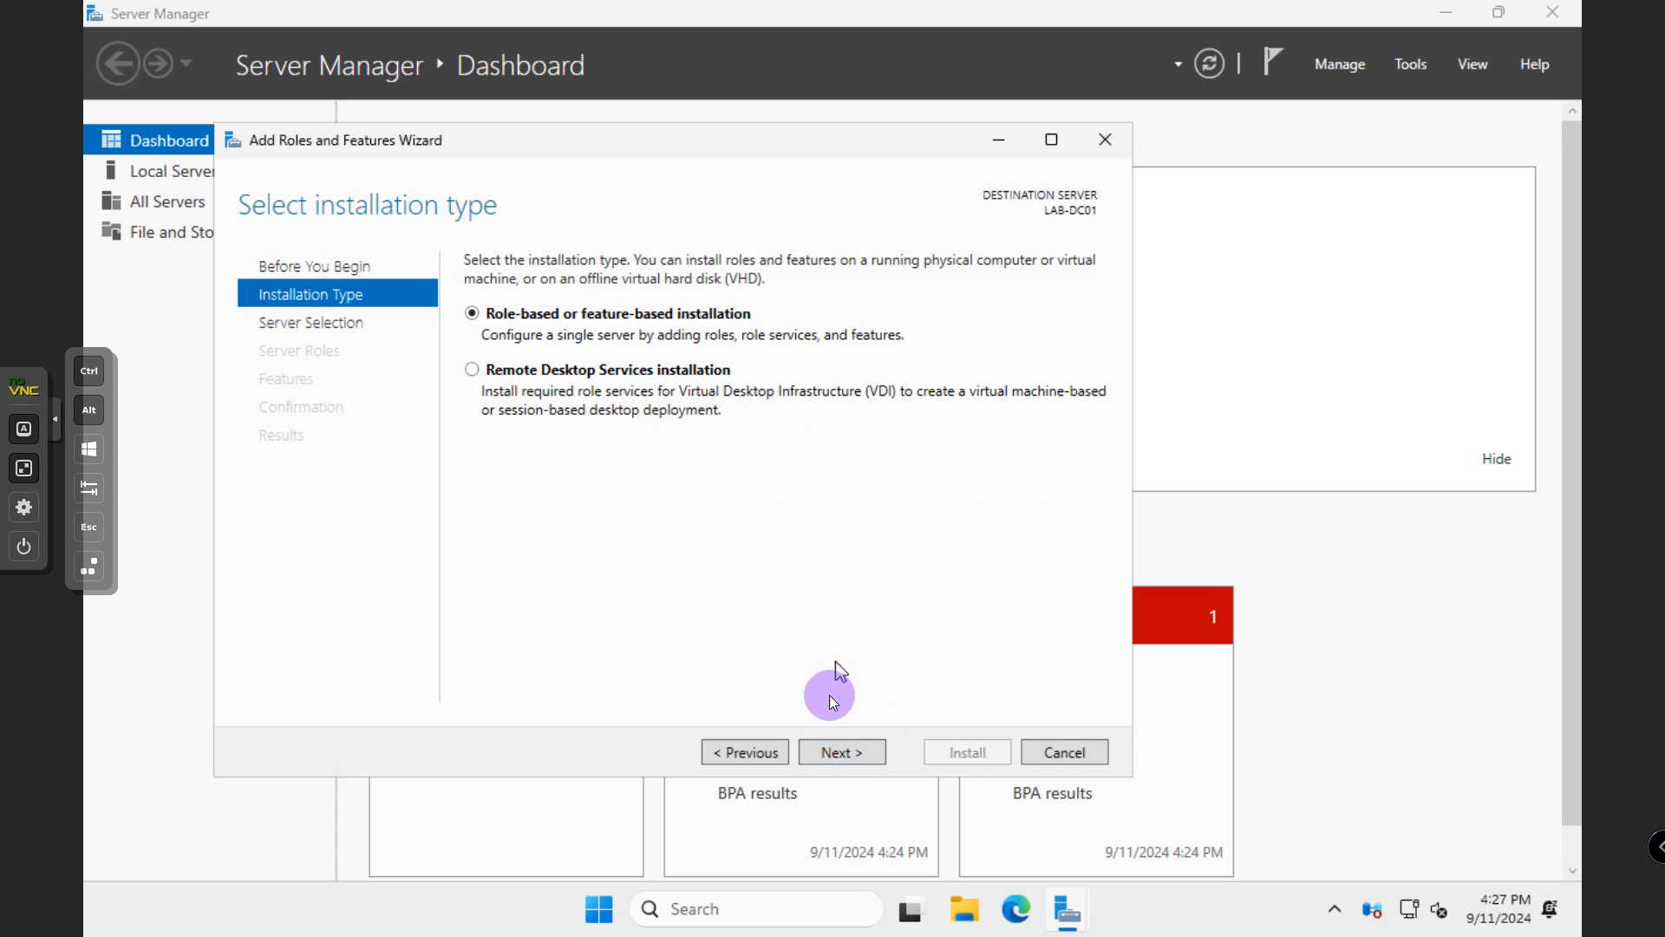
click(843, 751)
click(861, 753)
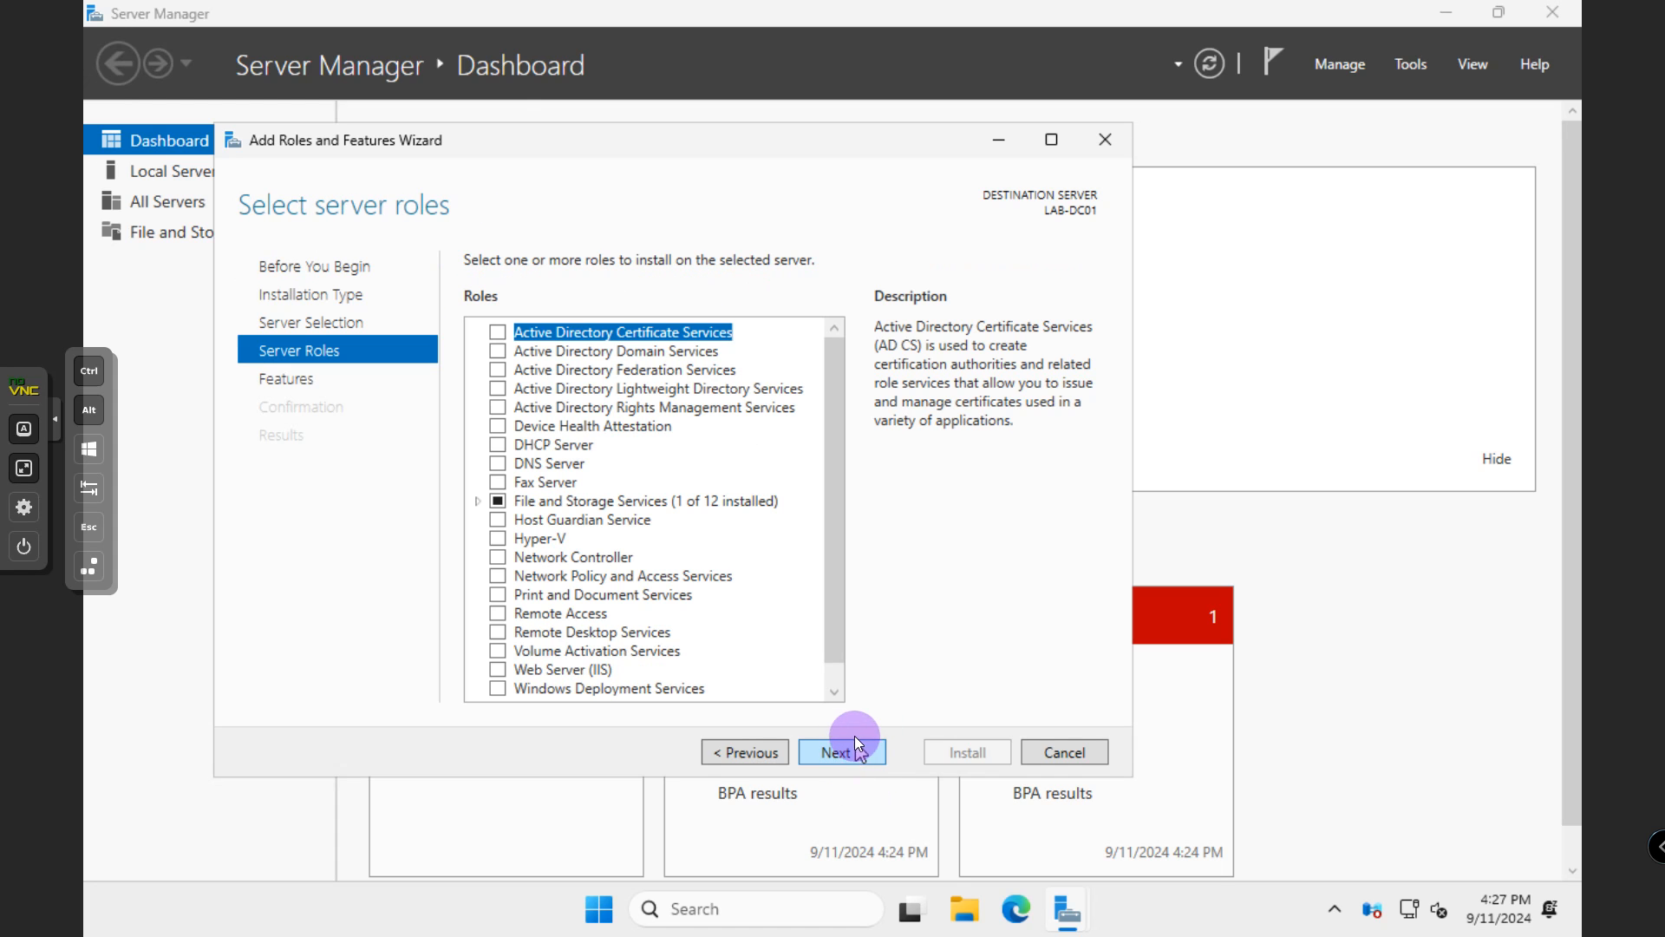
Step: Select the Active Directory Domain Services and DNS Server roles with their required features and proceed to feature selection
click(499, 351)
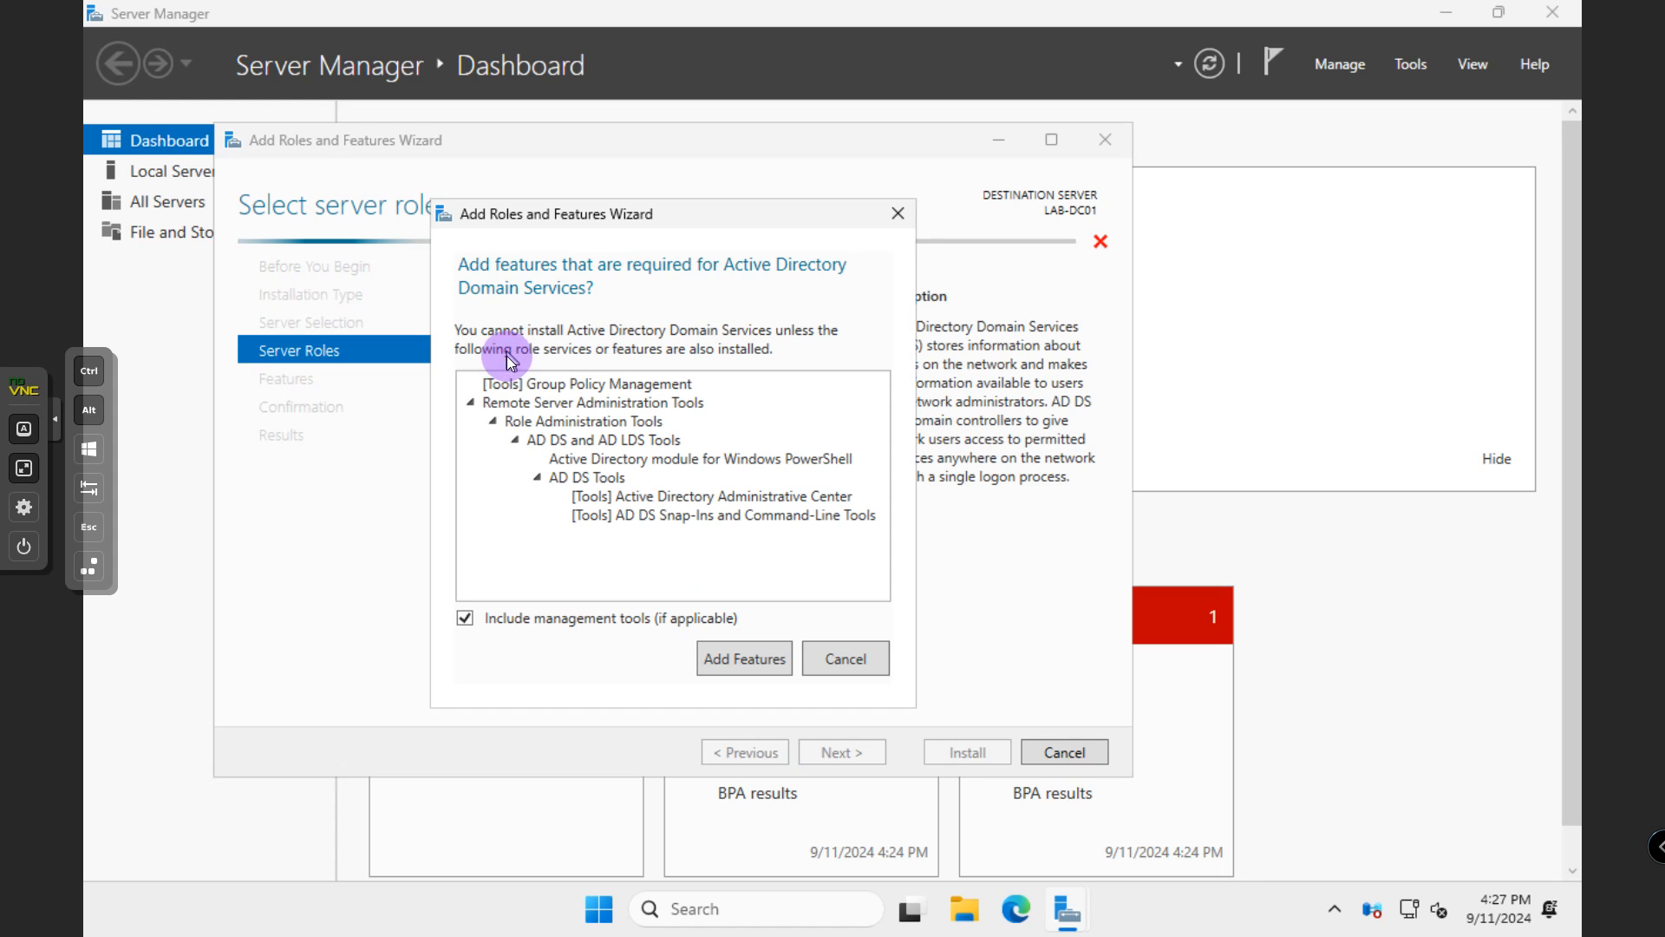
click(729, 656)
click(510, 469)
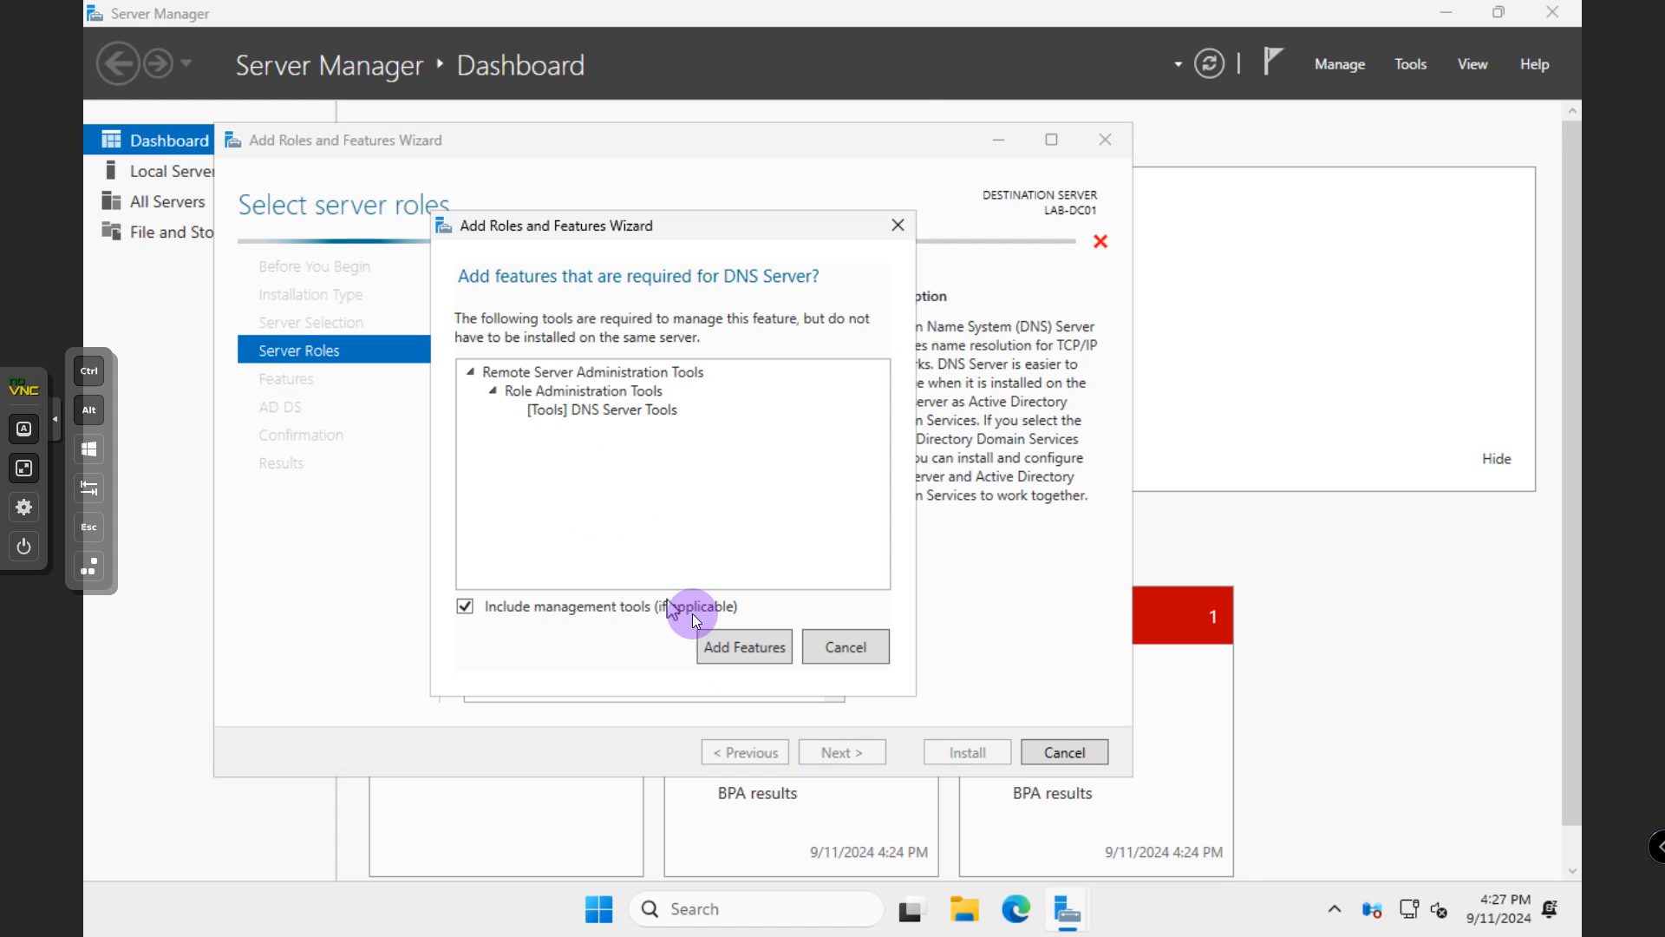
click(743, 649)
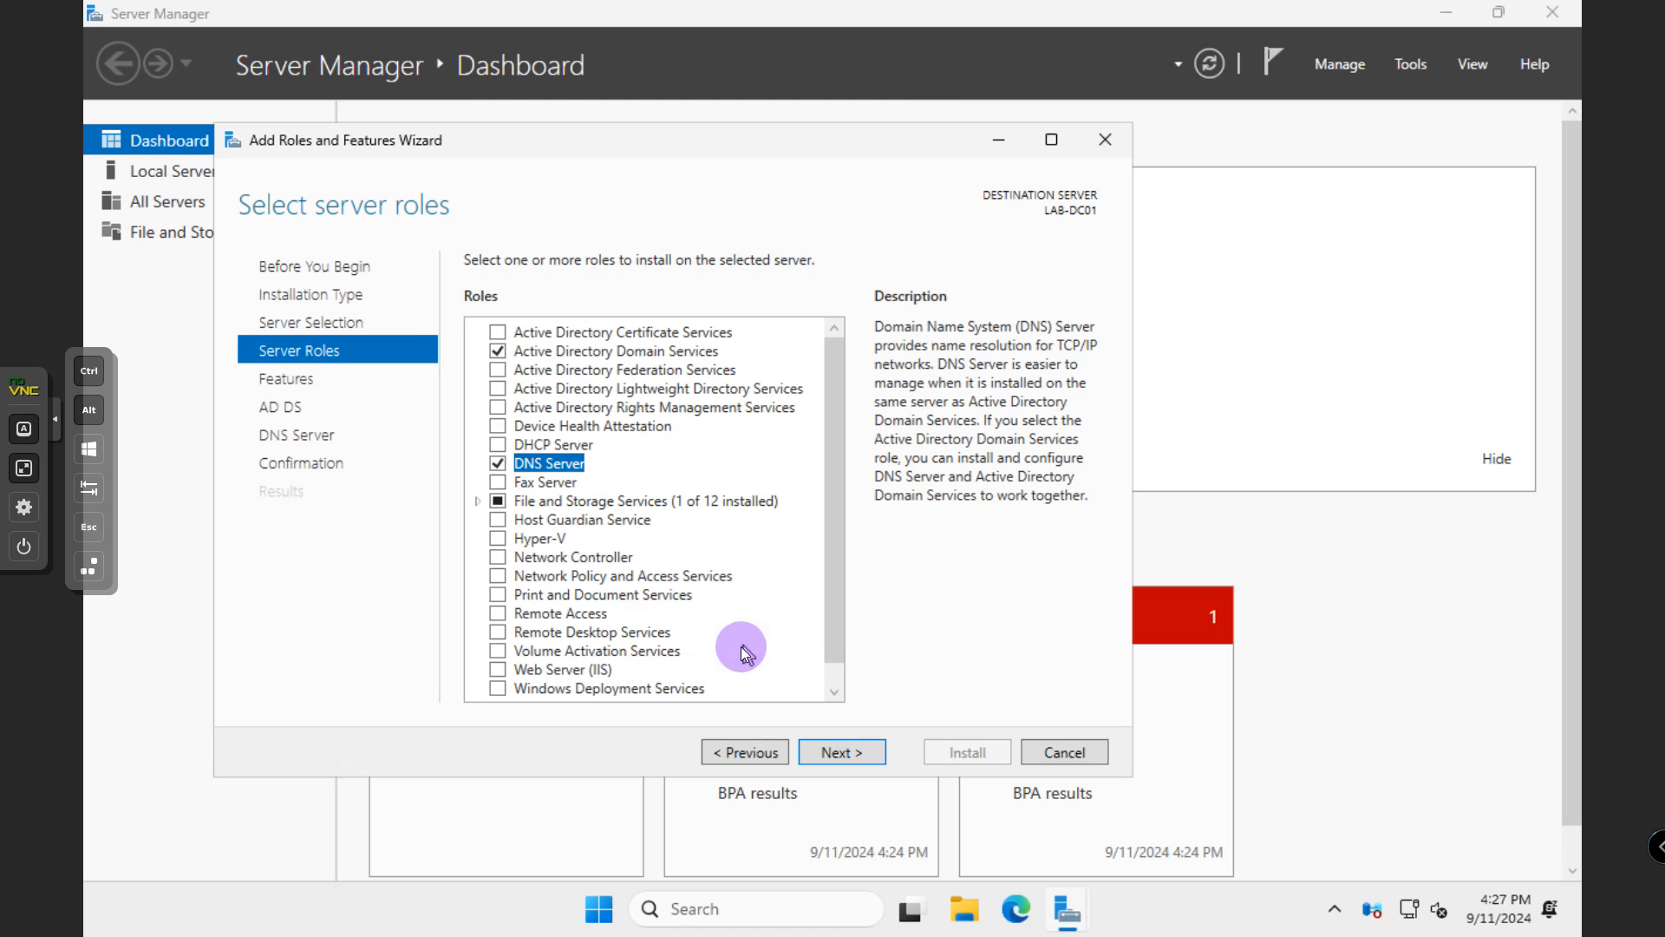
click(846, 749)
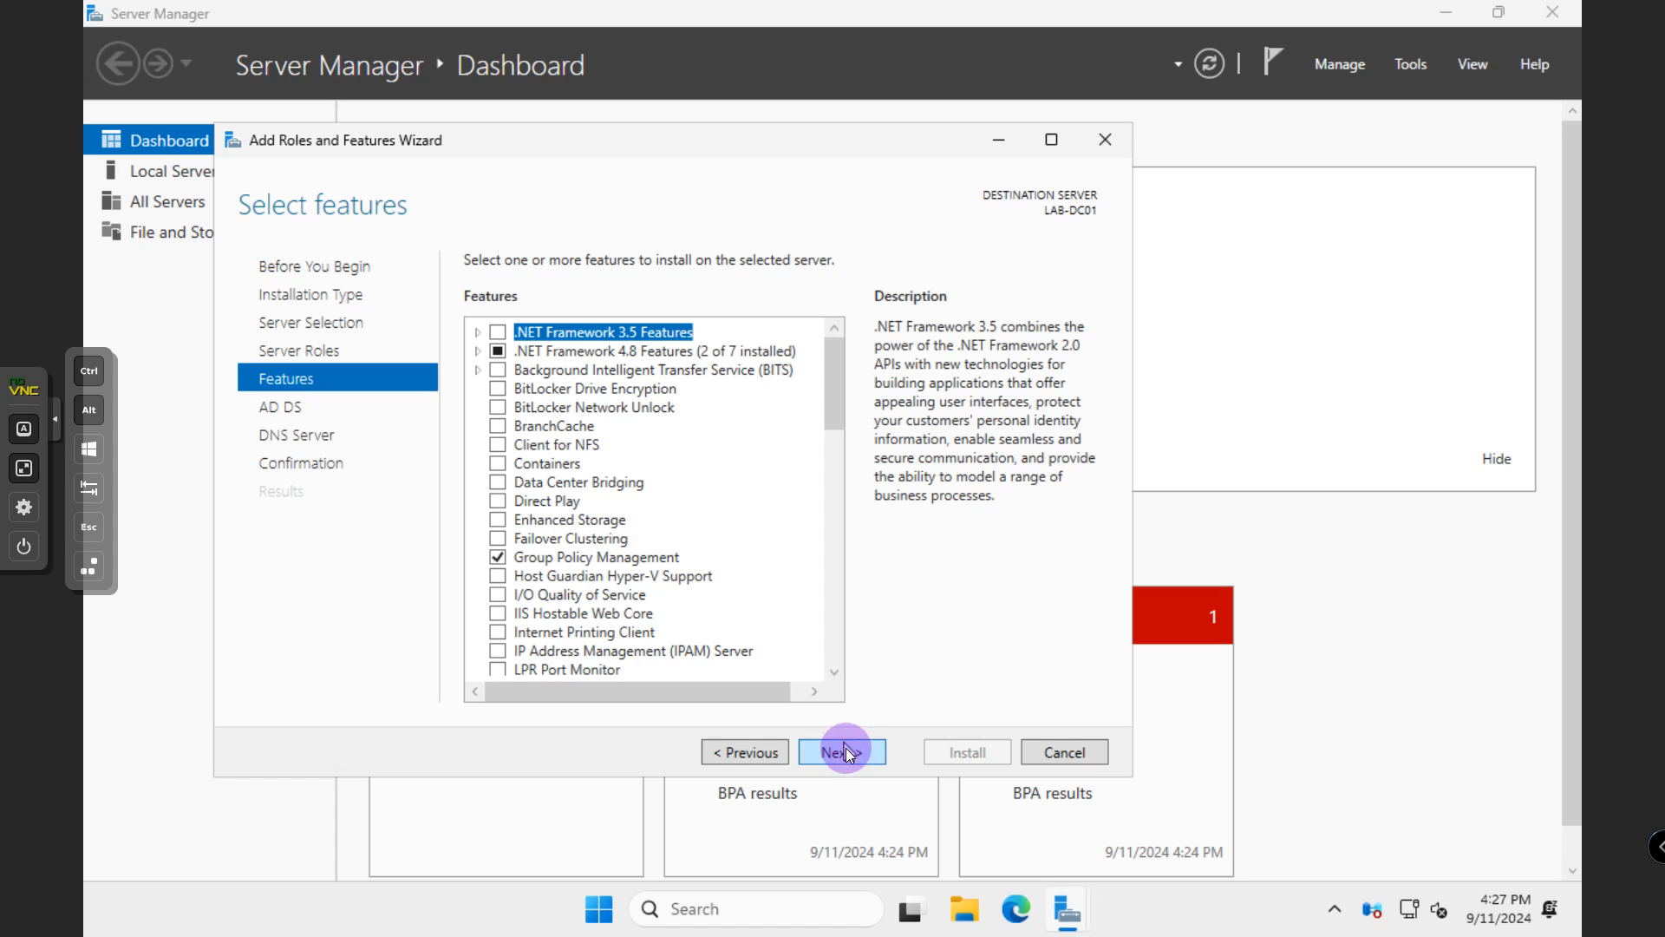
Step: Review the preselected features through the whole feature list and go back to the server roles selection
click(846, 754)
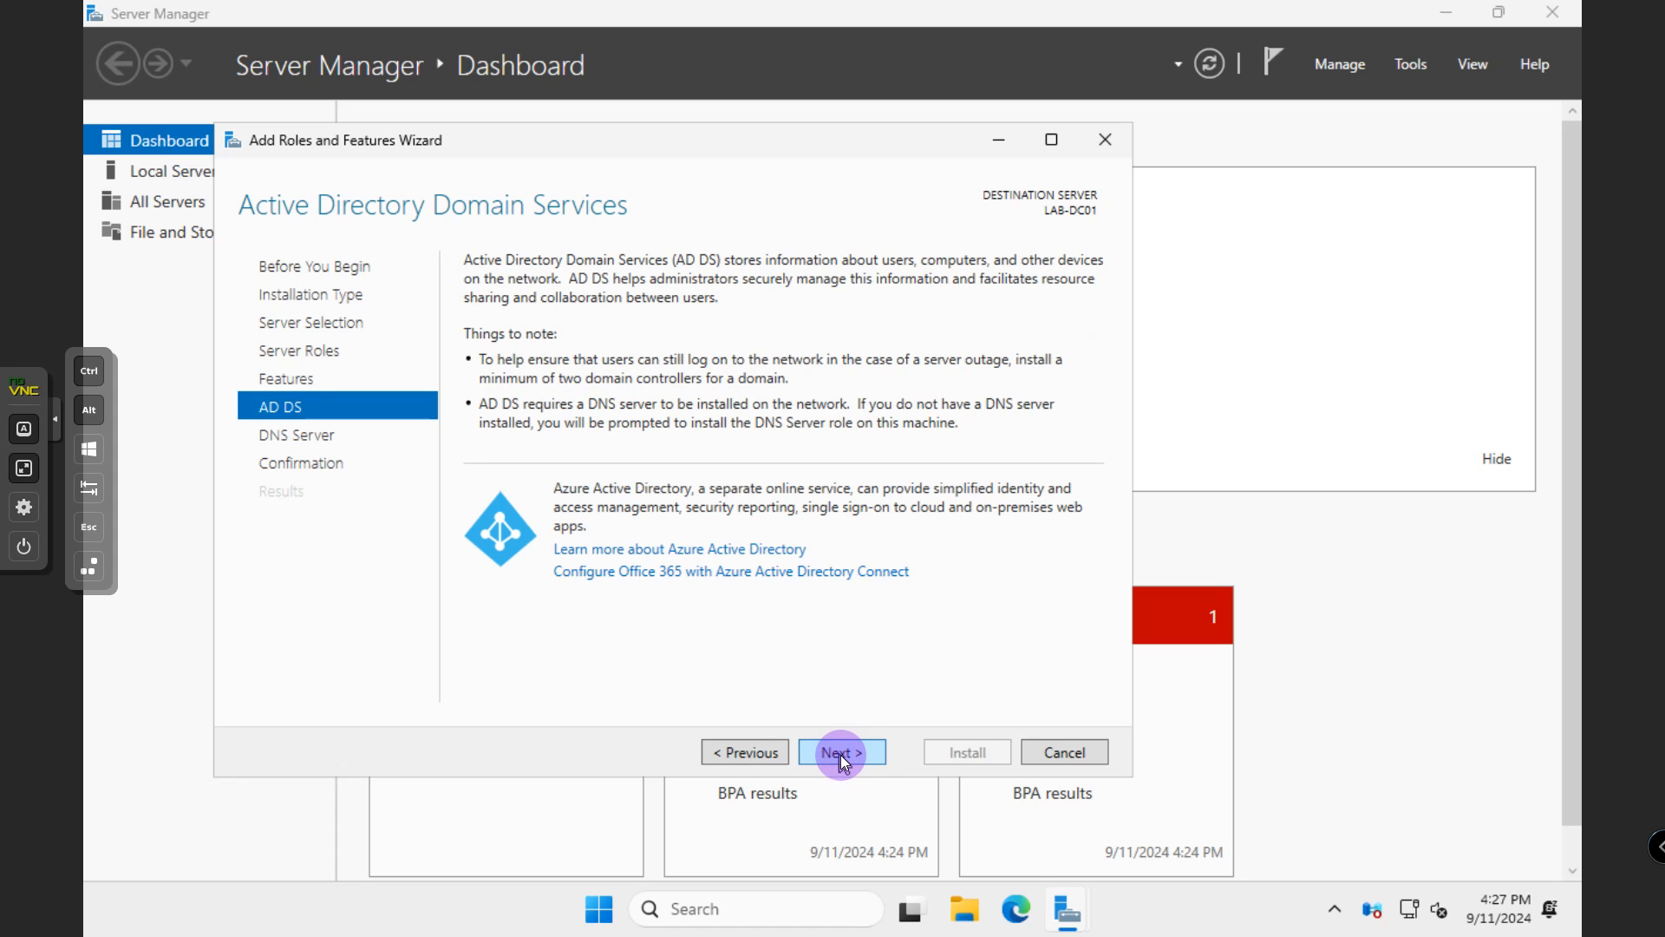
click(767, 754)
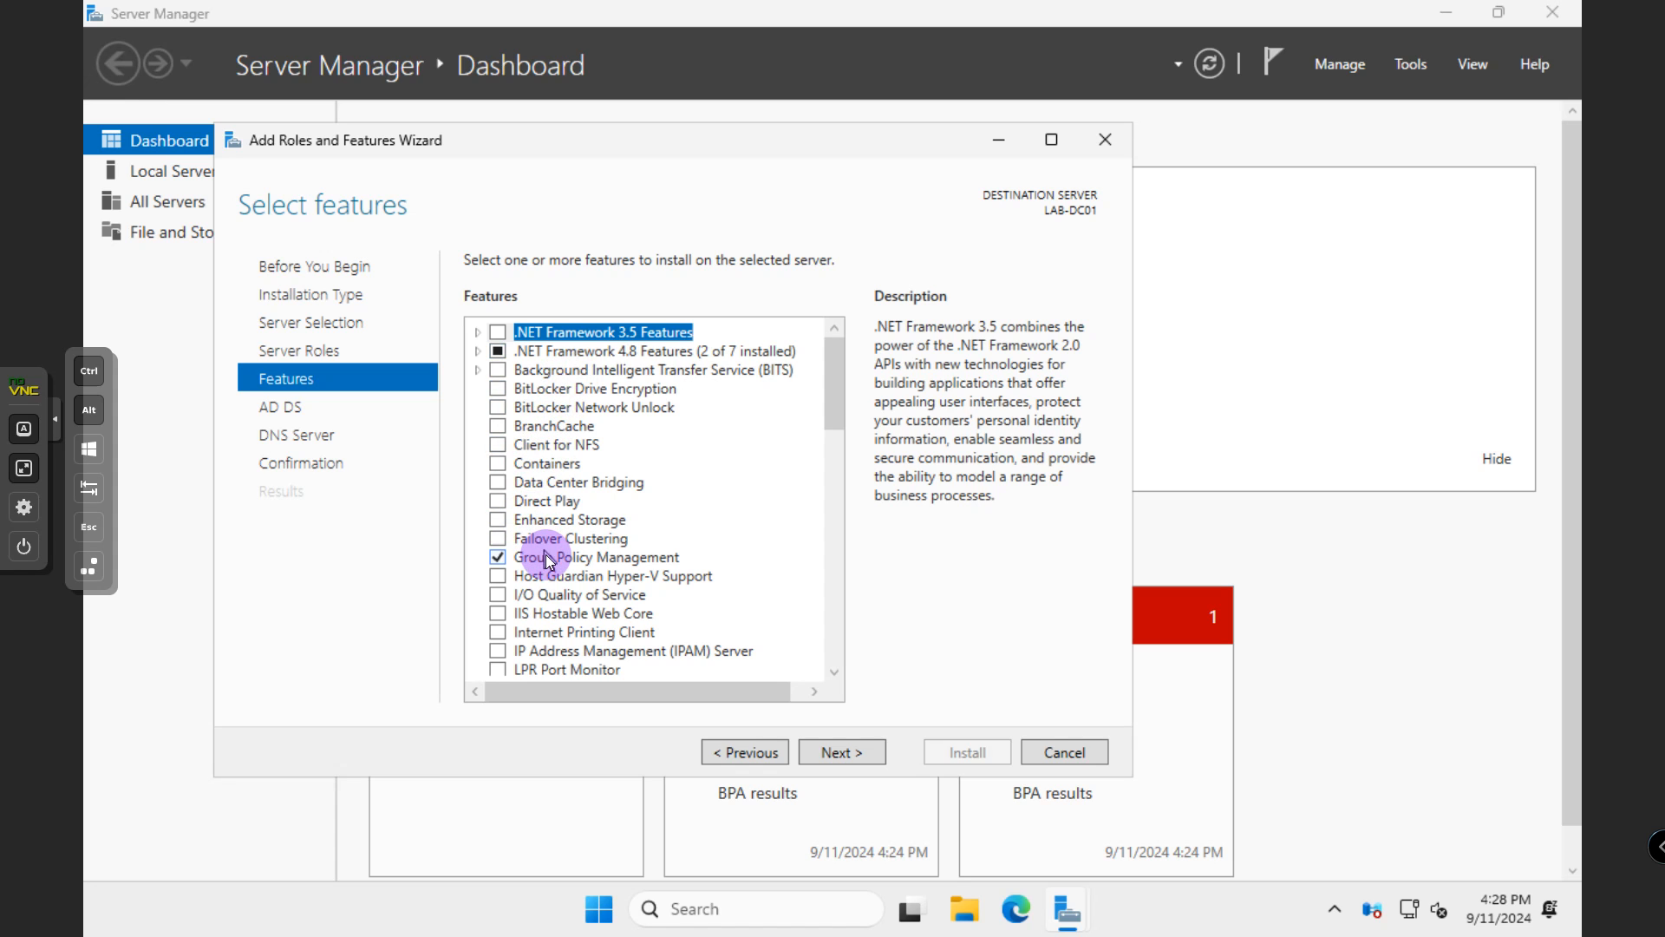
scroll(548, 563, down, 3)
scroll(548, 568, down, 9)
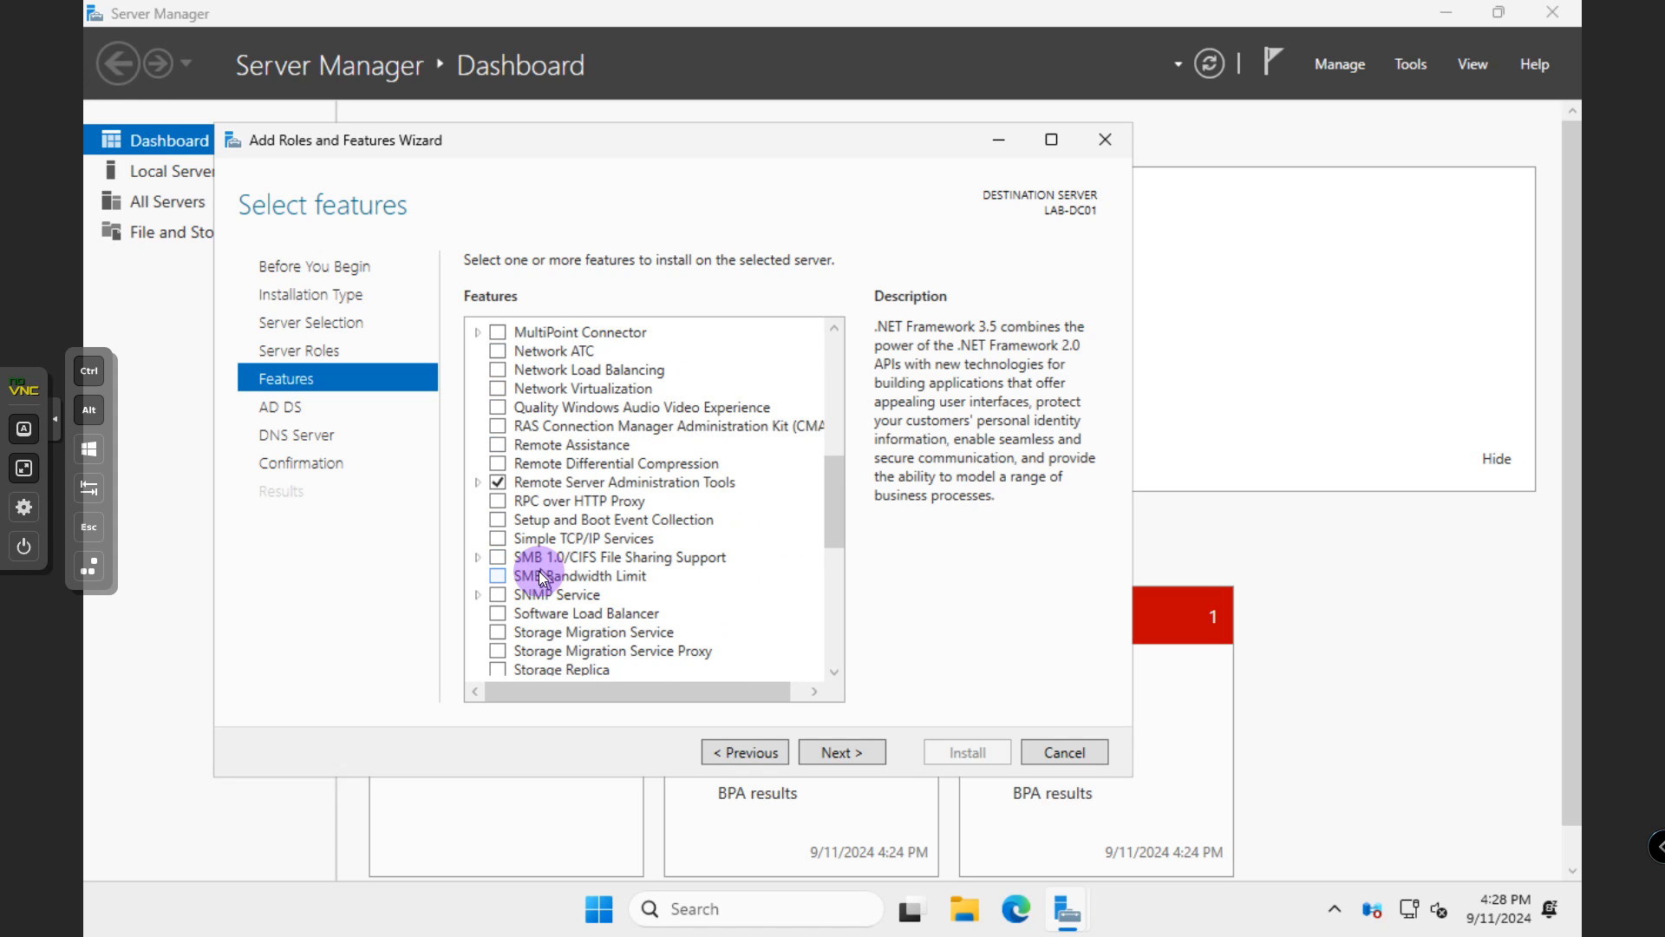
scroll(541, 579, down, 4)
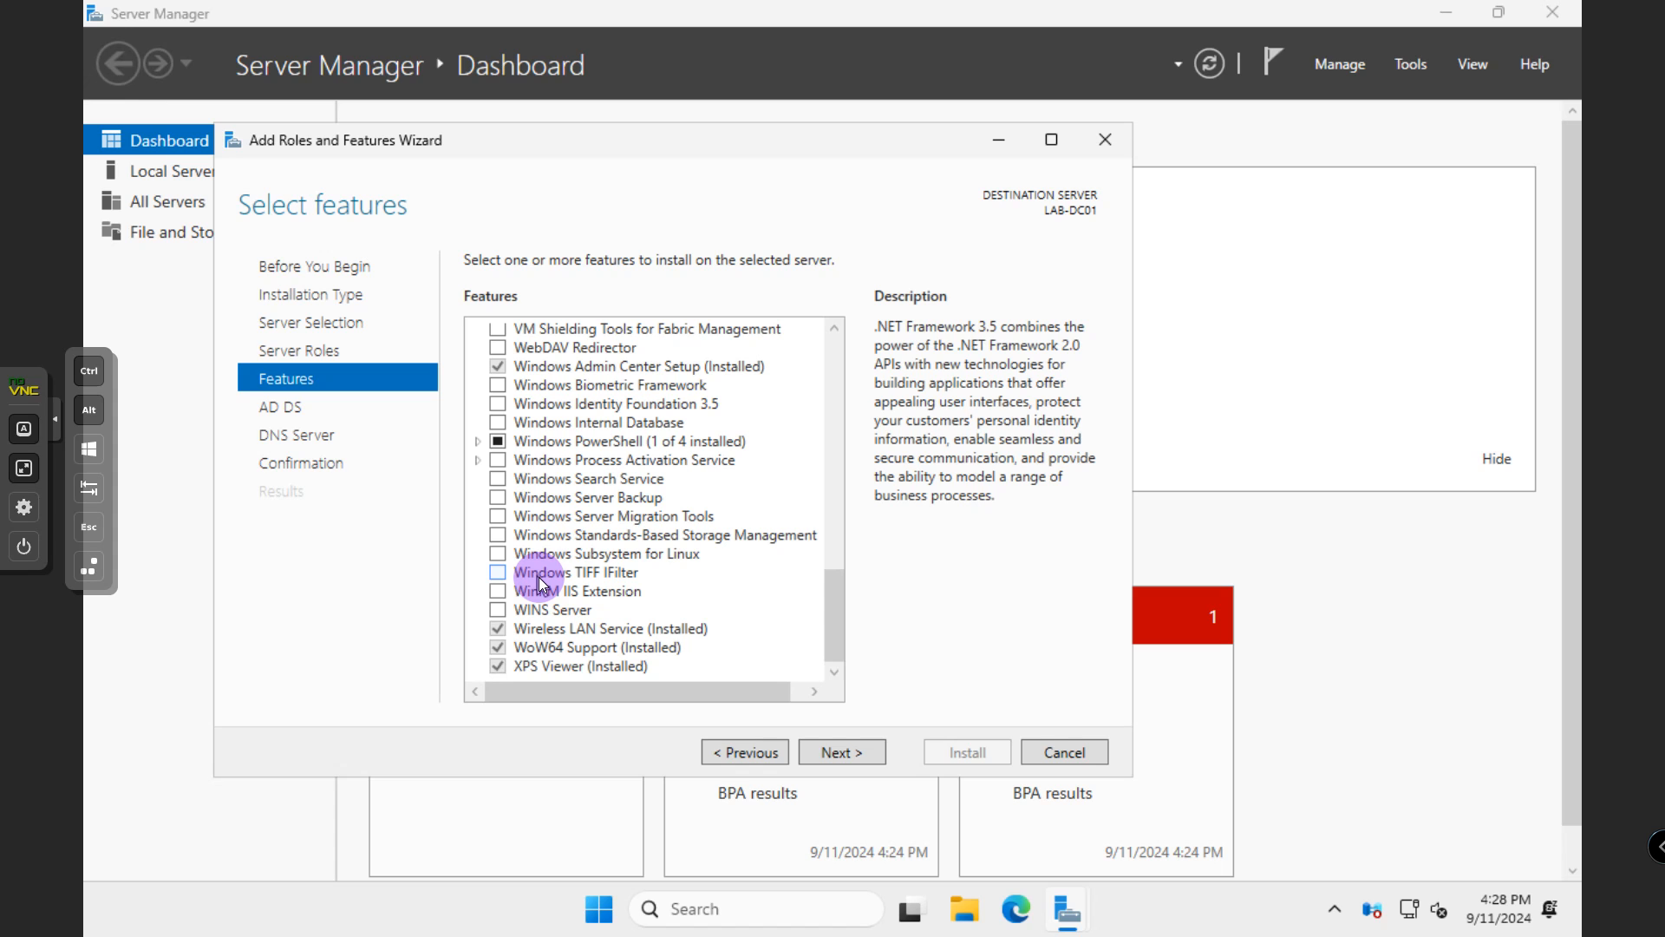
scroll(563, 652, up, 12)
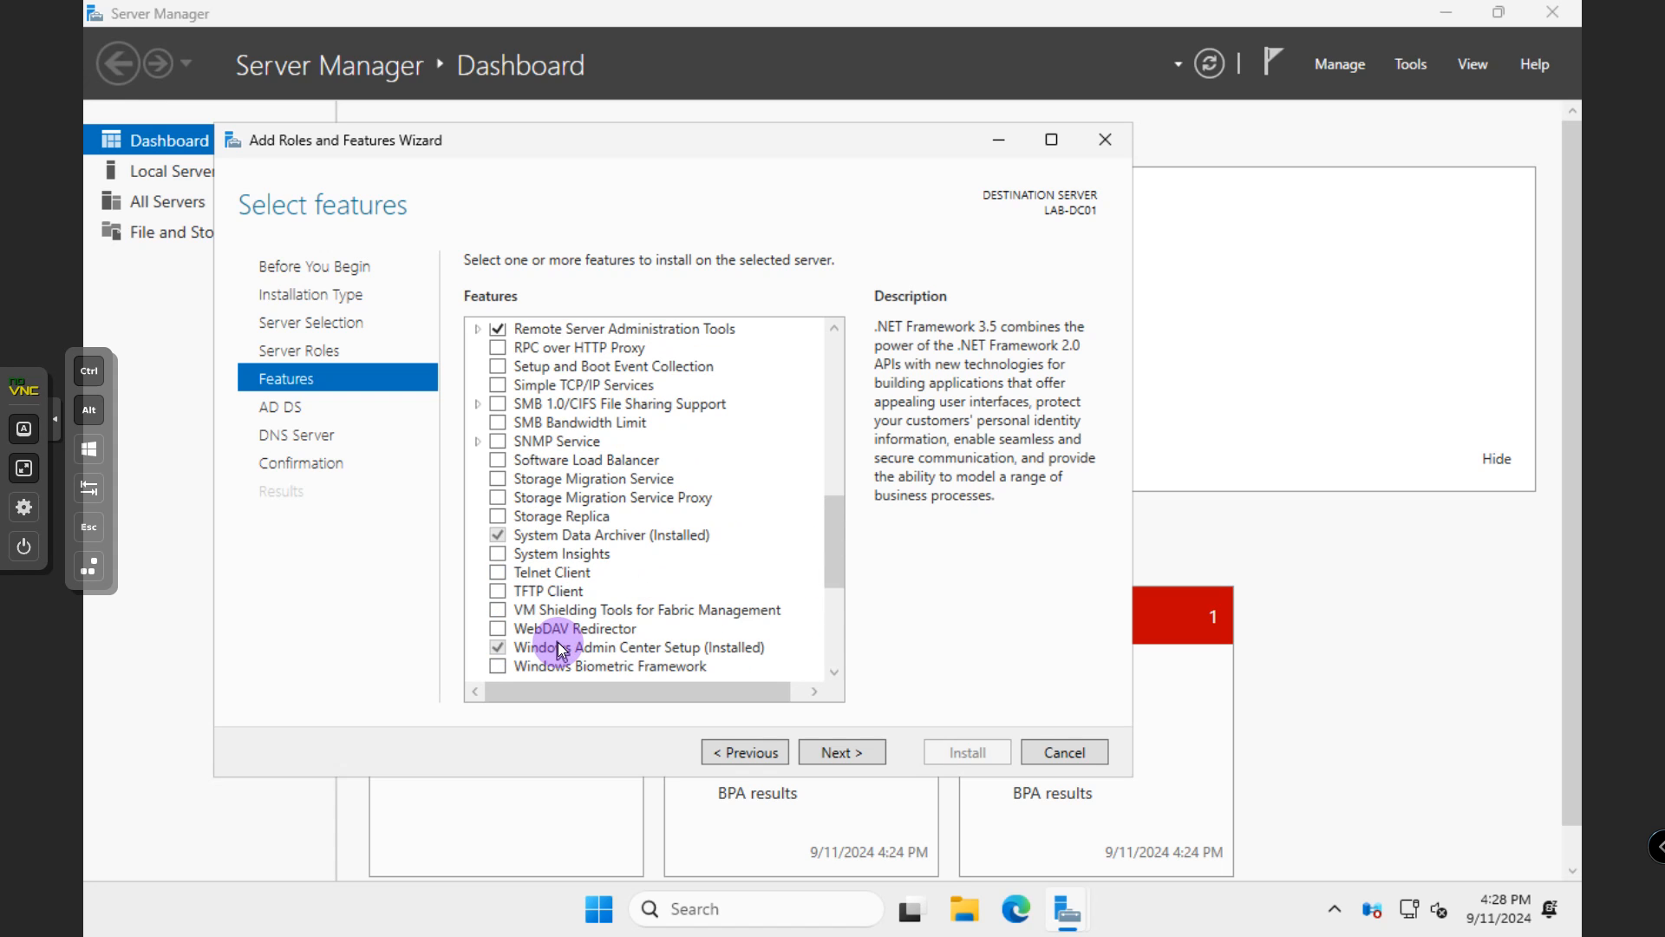
scroll(559, 646, up, 4)
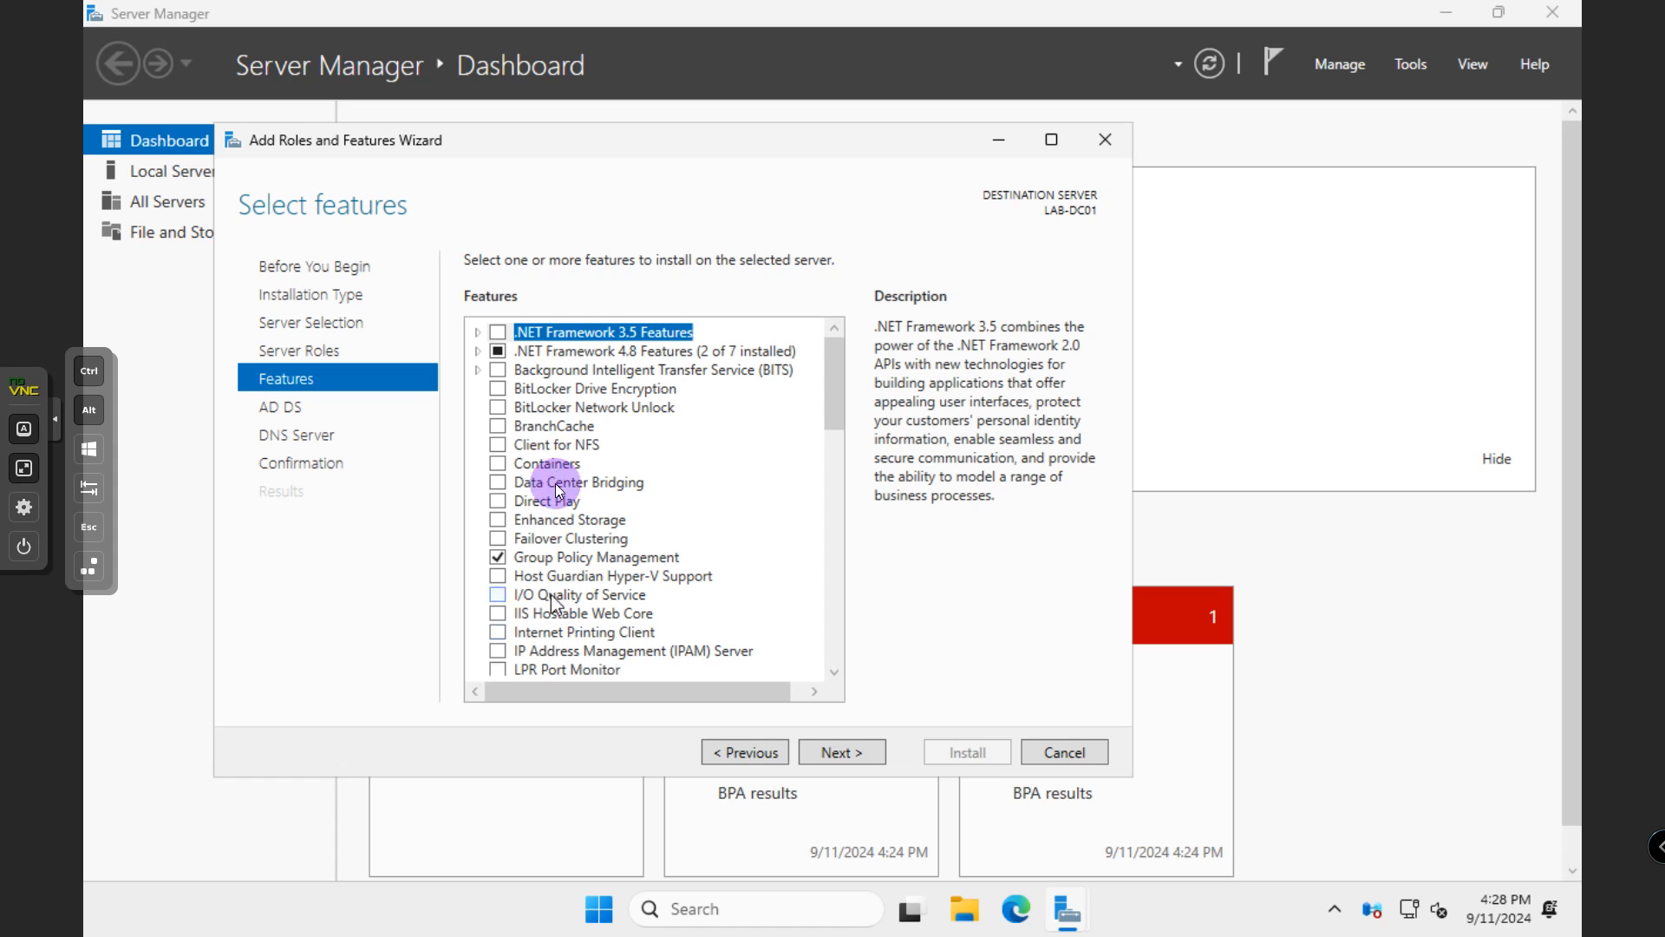
click(735, 753)
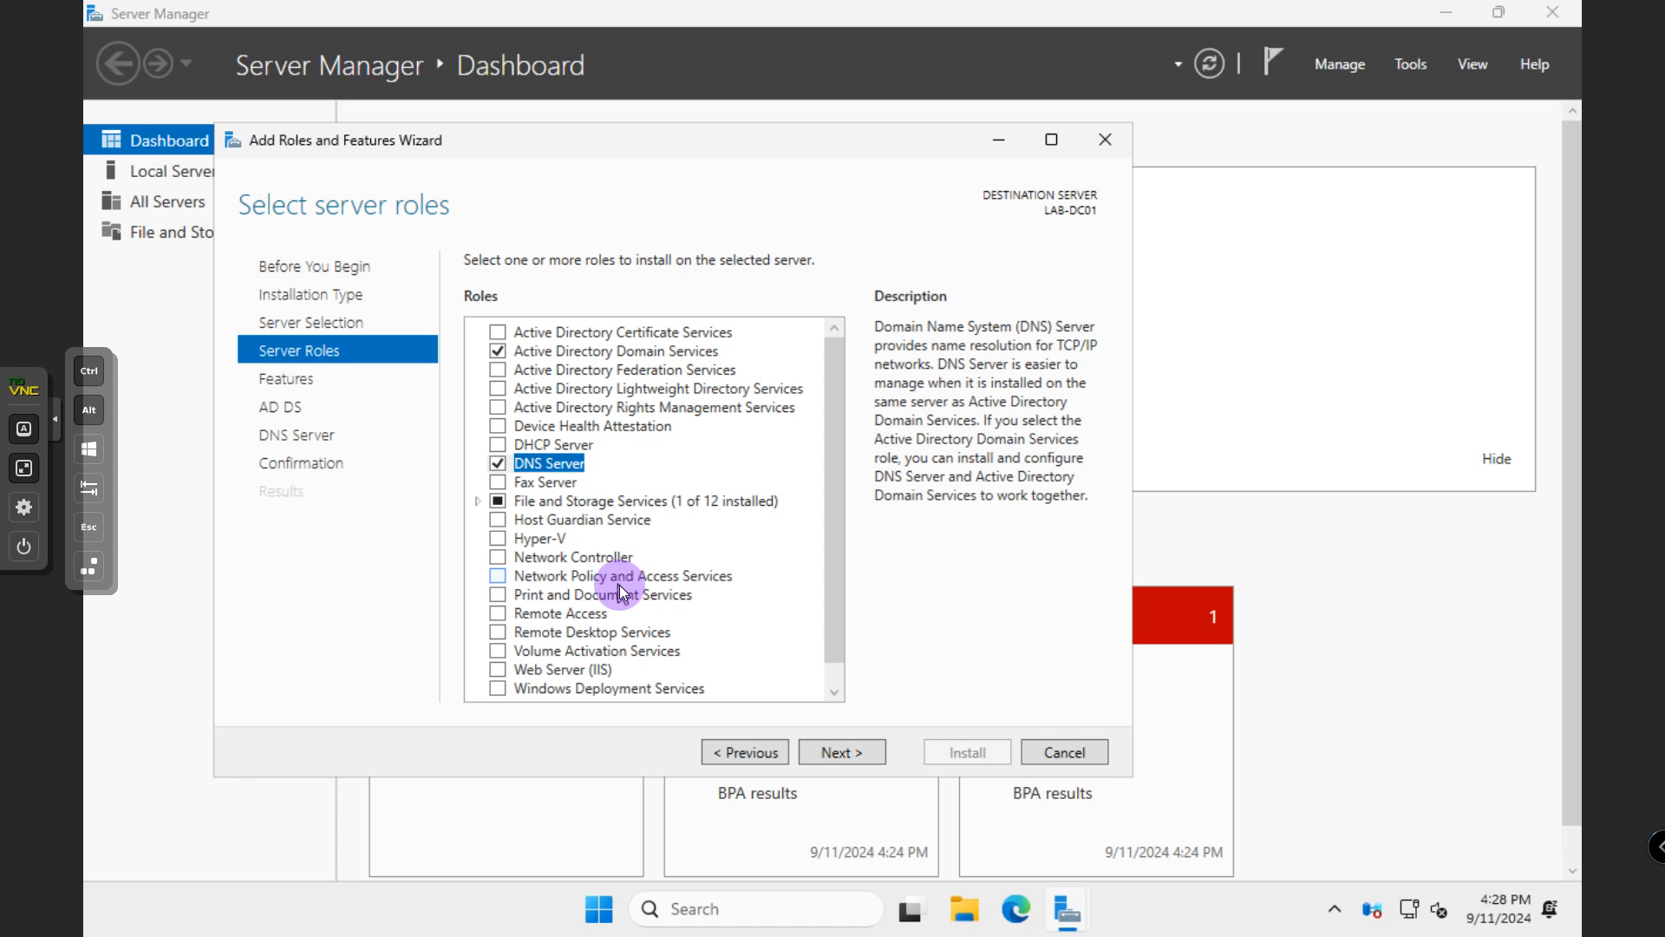
Step: Keep the preselected features and proceed past the AD DS and DNS Server information to the installation confirmation
click(843, 751)
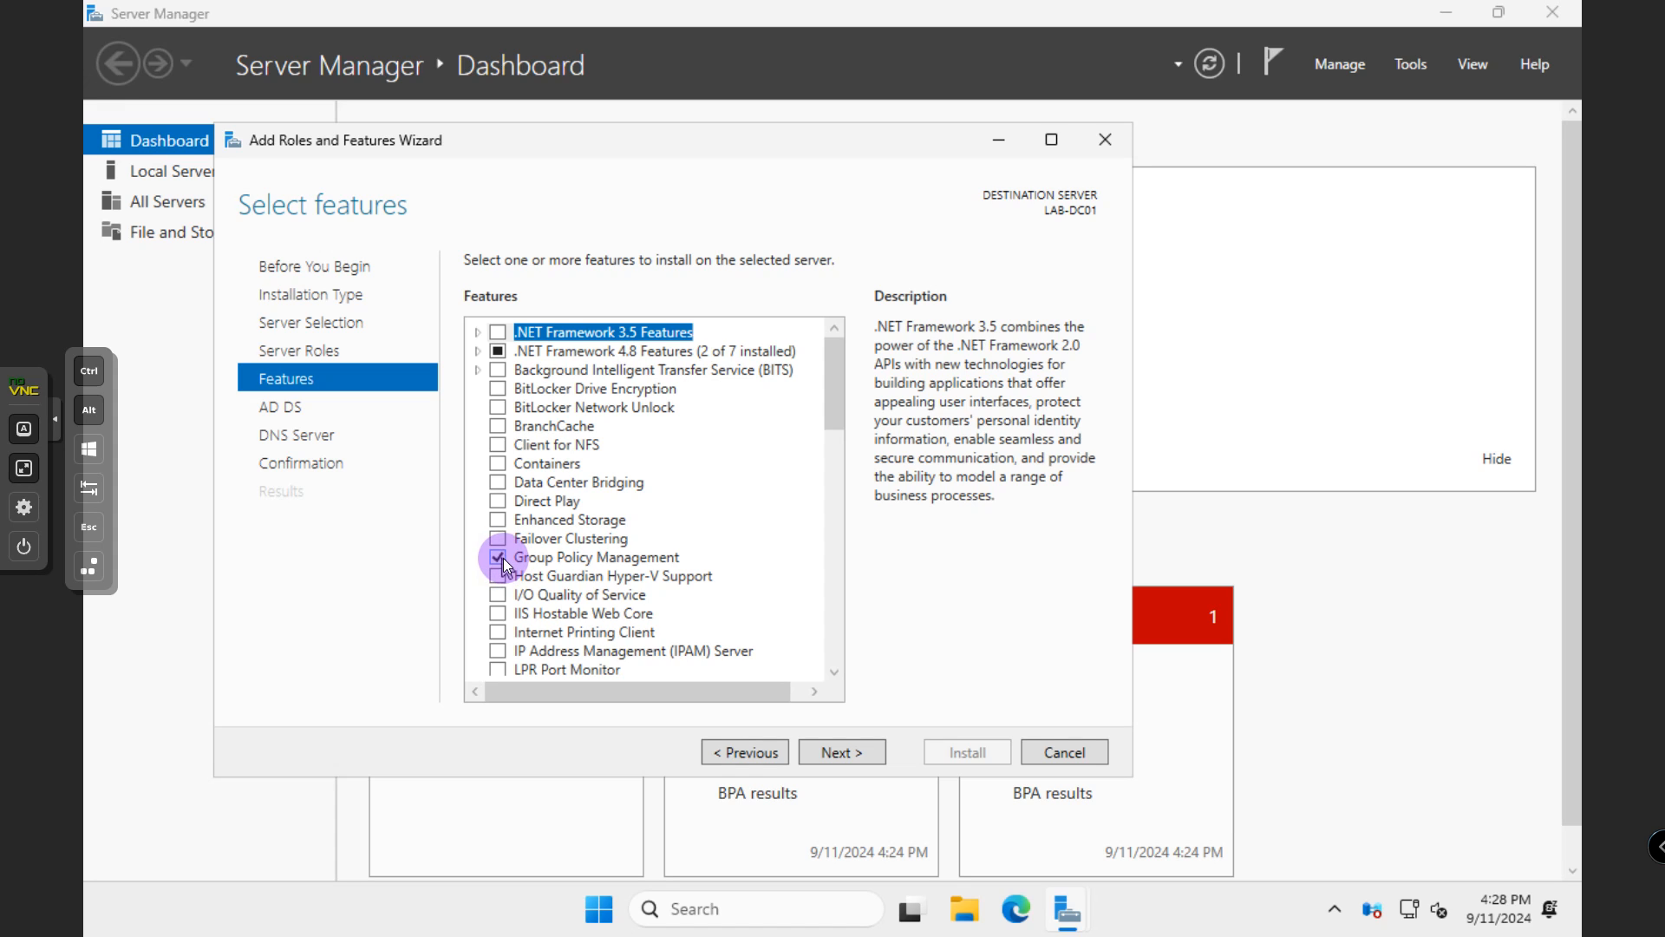
click(846, 761)
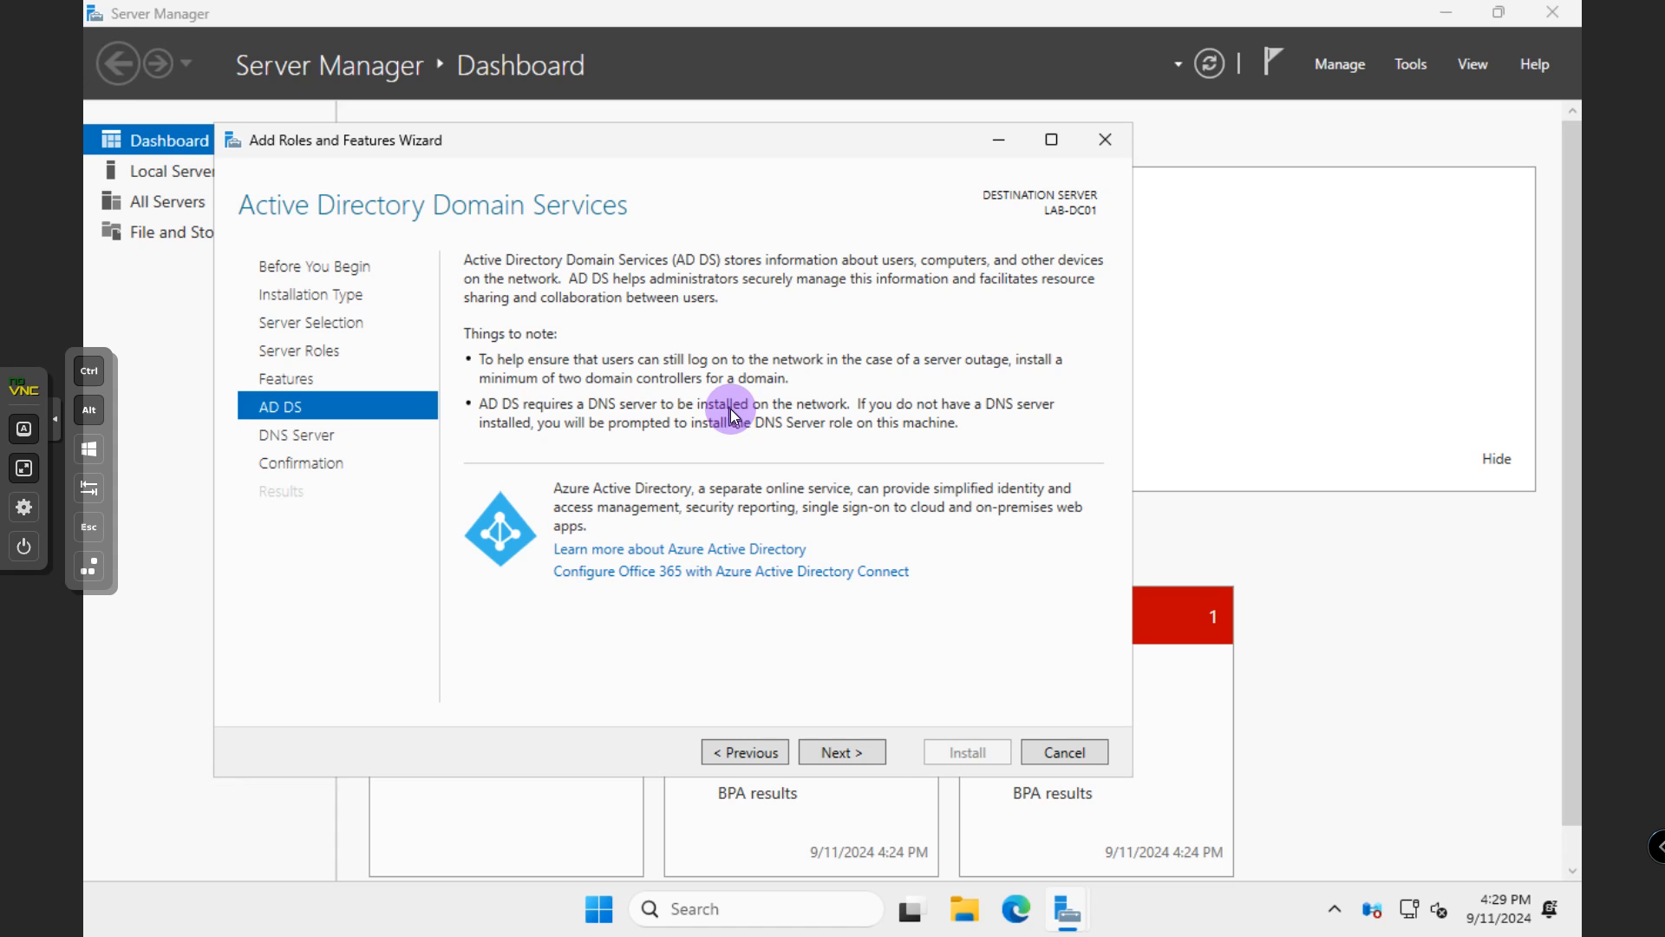
click(846, 751)
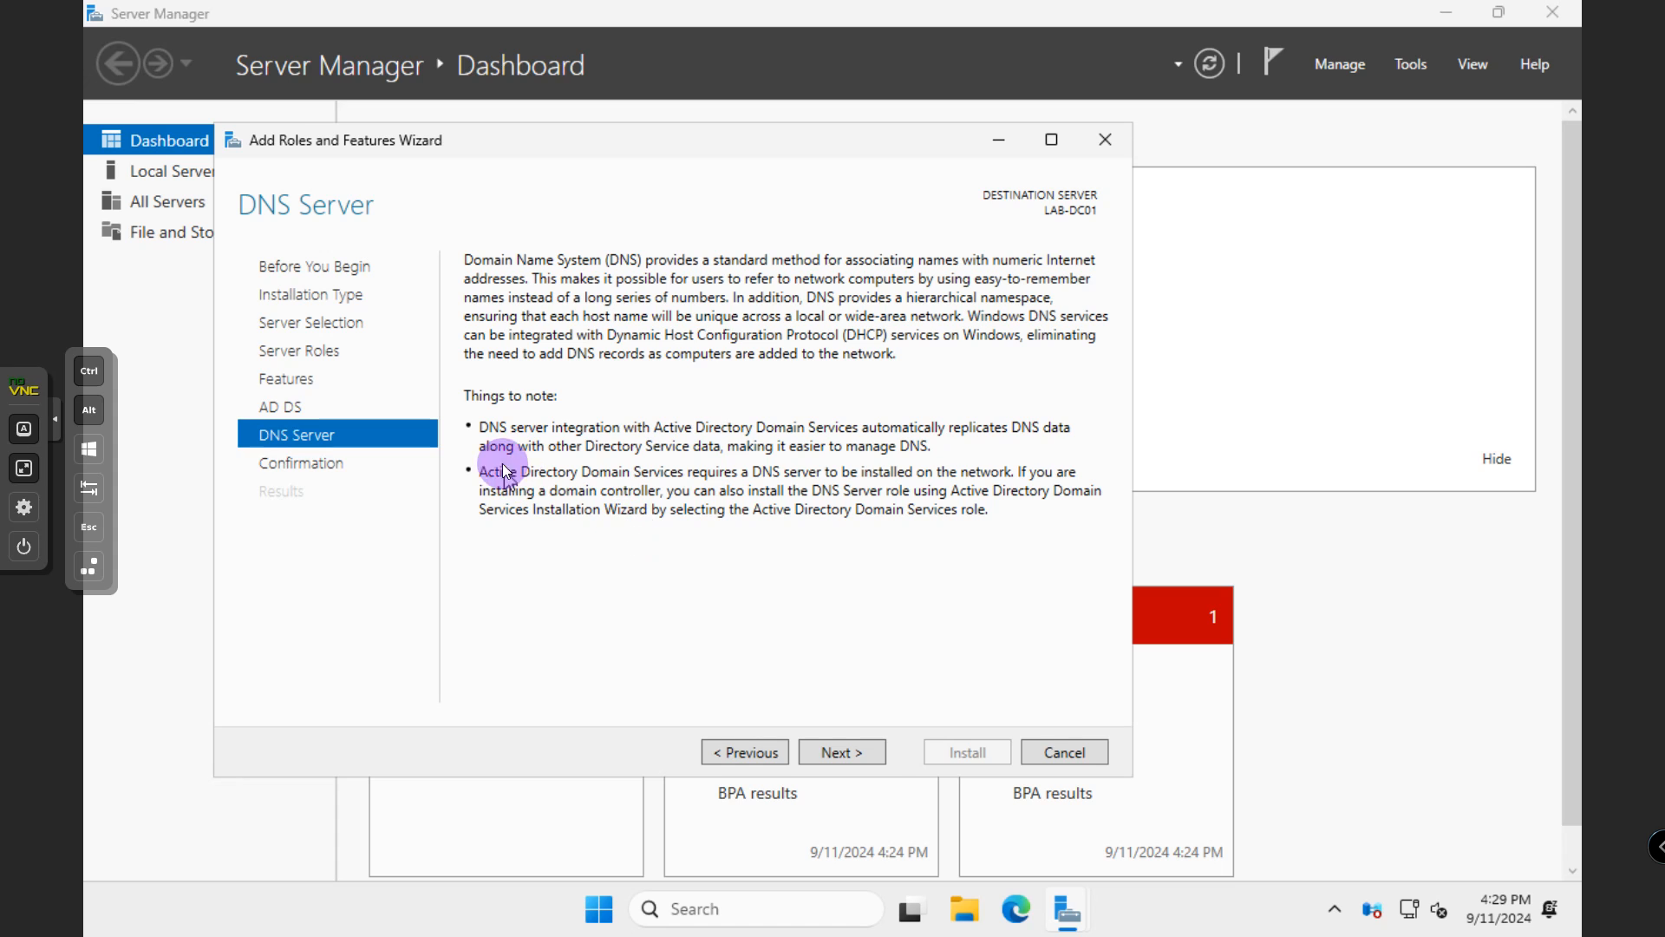
click(850, 758)
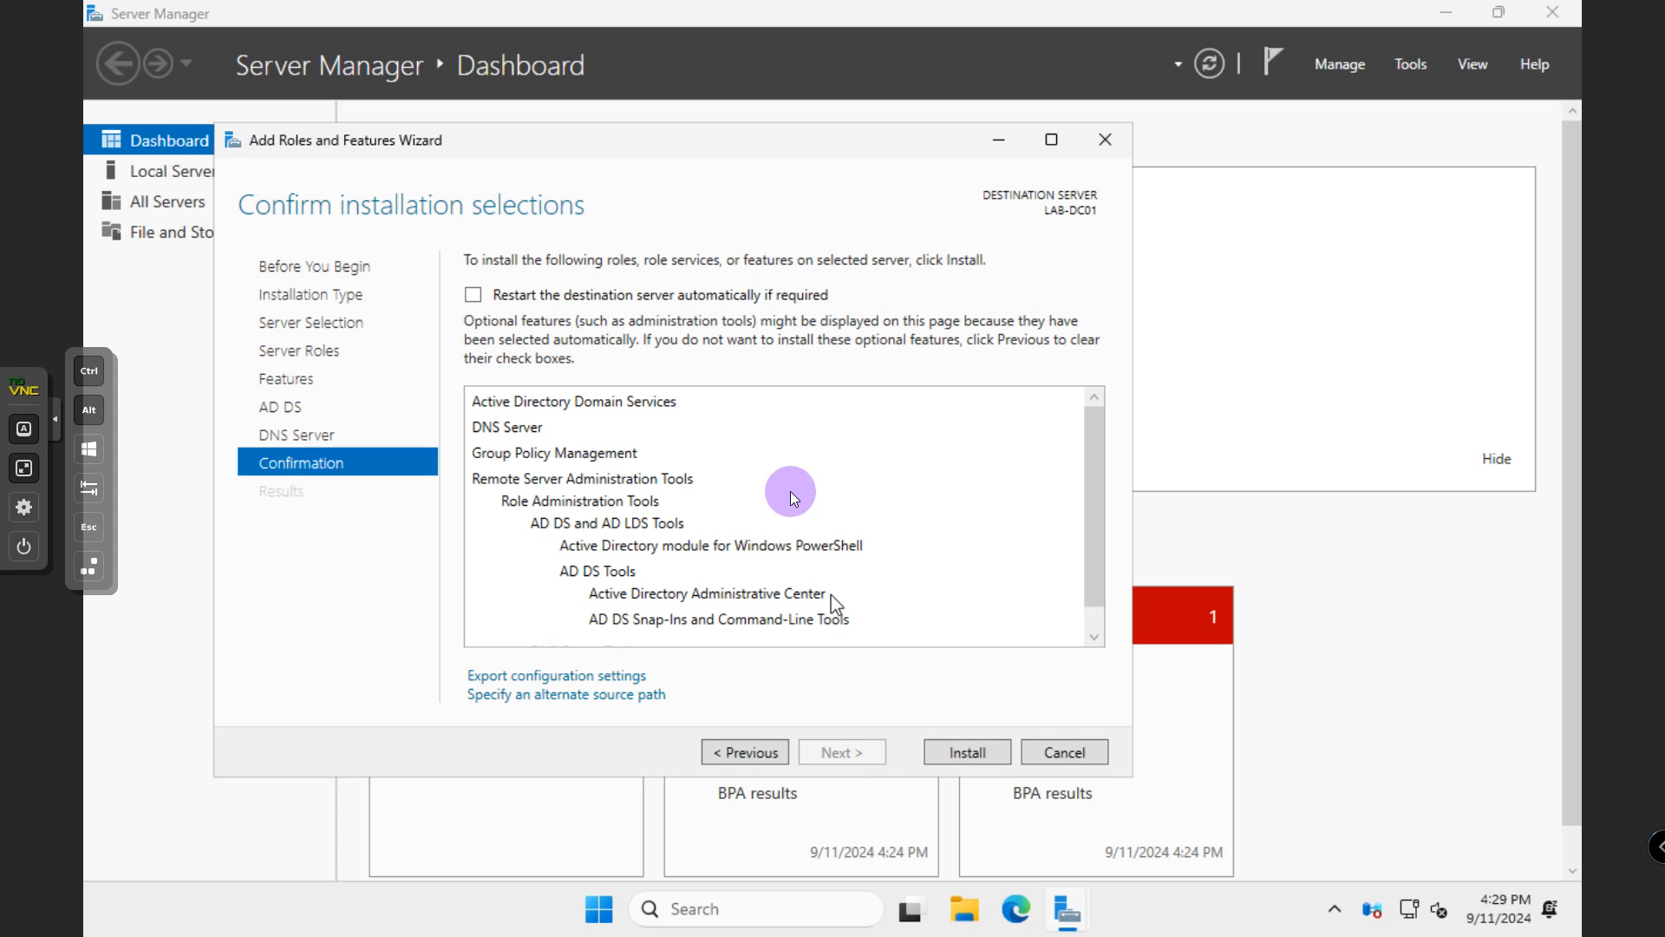
Step: Allow the destination server to restart automatically if required and review the list of roles and tools to install
click(611, 300)
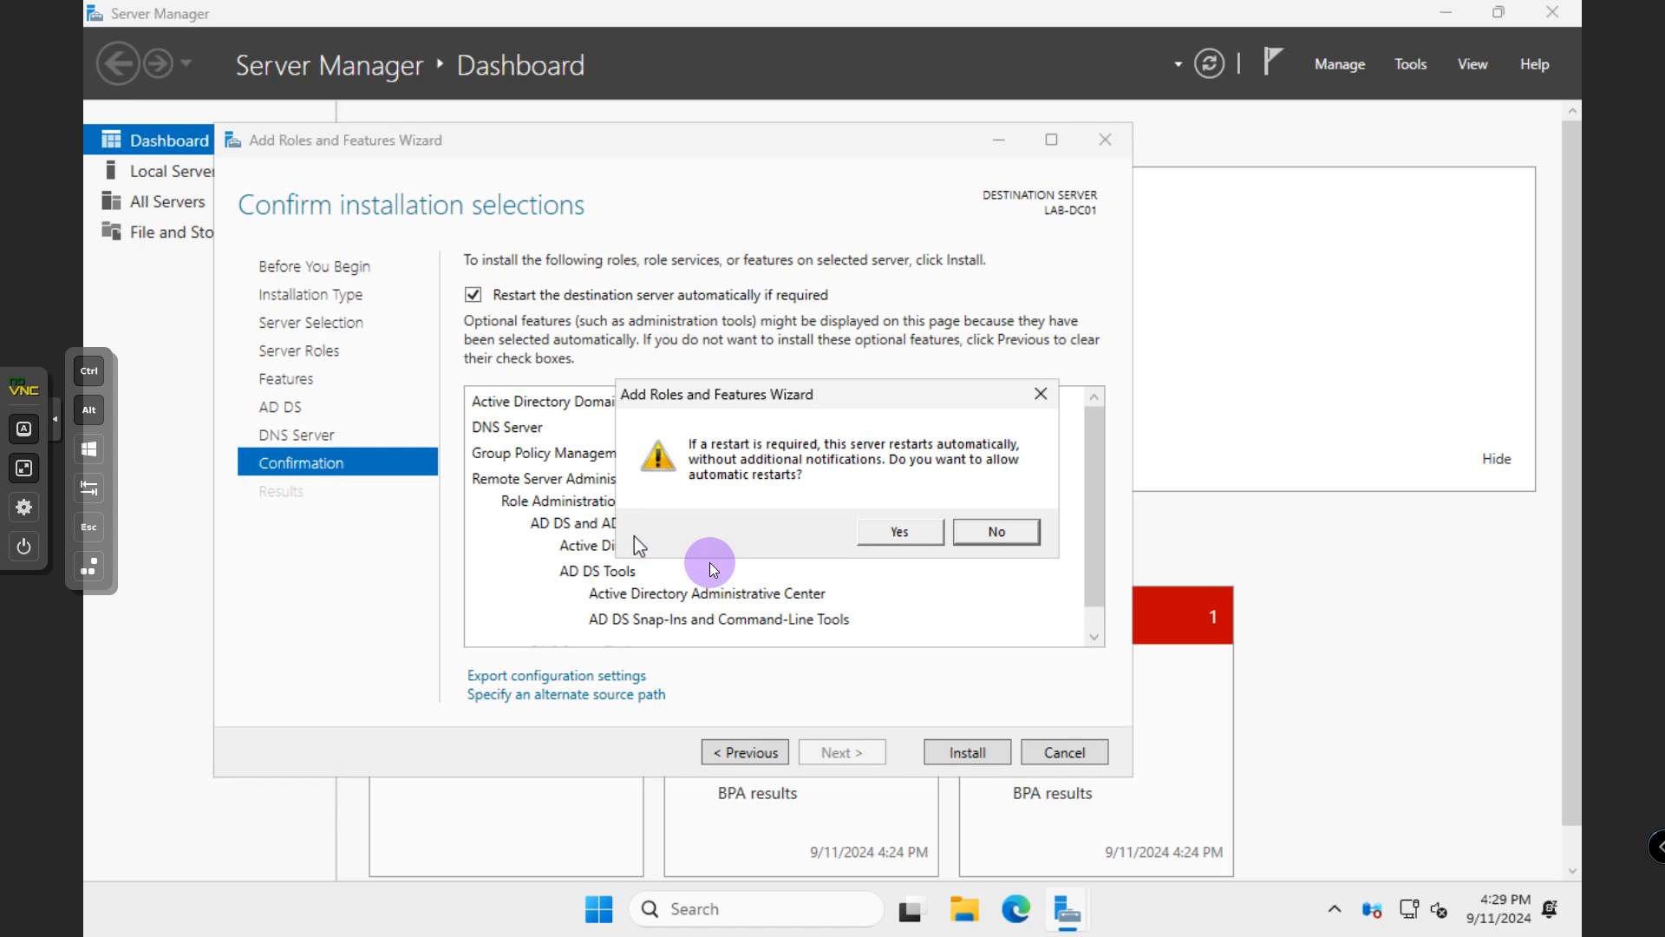
click(886, 530)
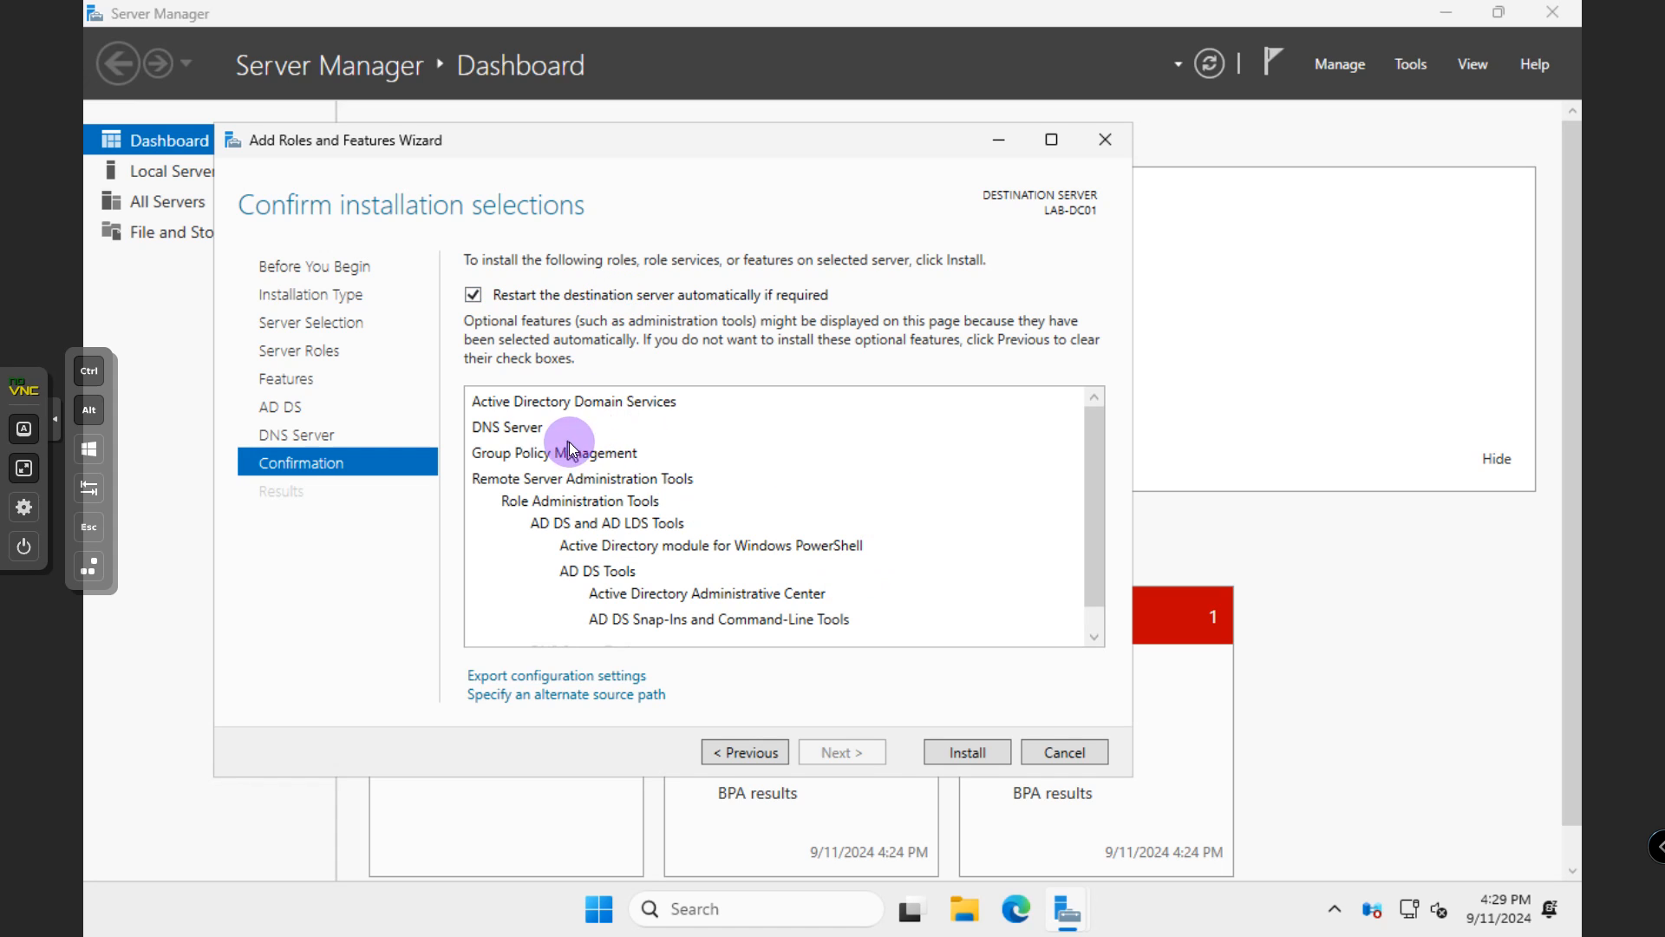
scroll(1087, 537, down, 1)
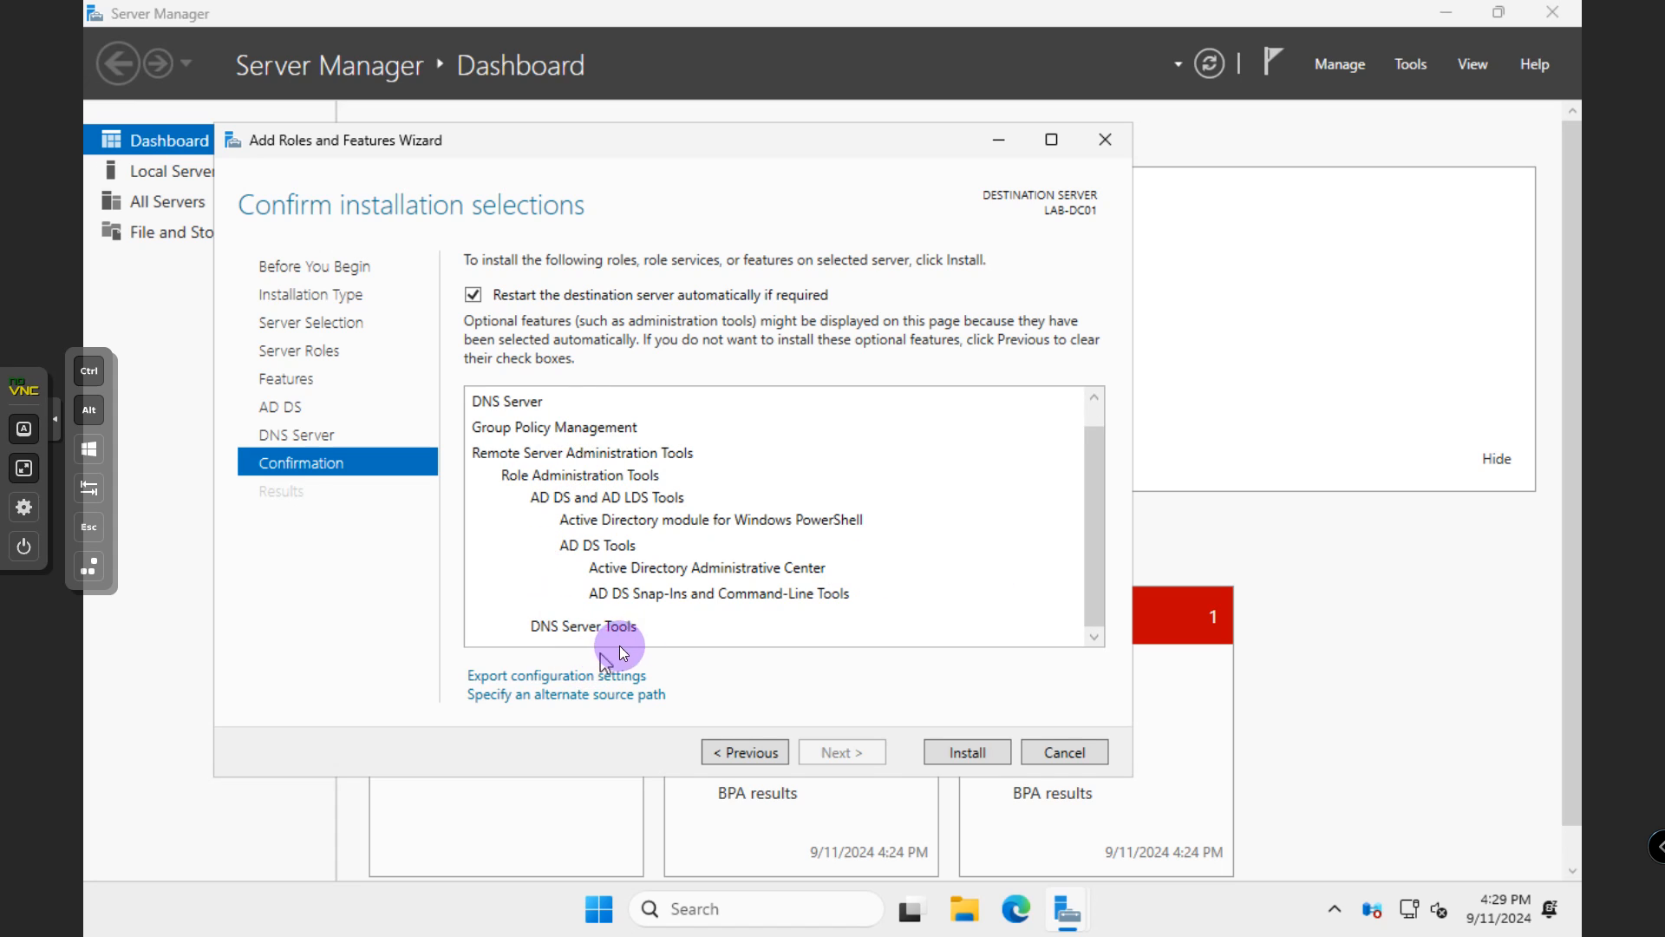
Step: Export the configuration settings as the XML file DeploymentConfigTemplate to both the Administrator folder and the Desktop
click(568, 677)
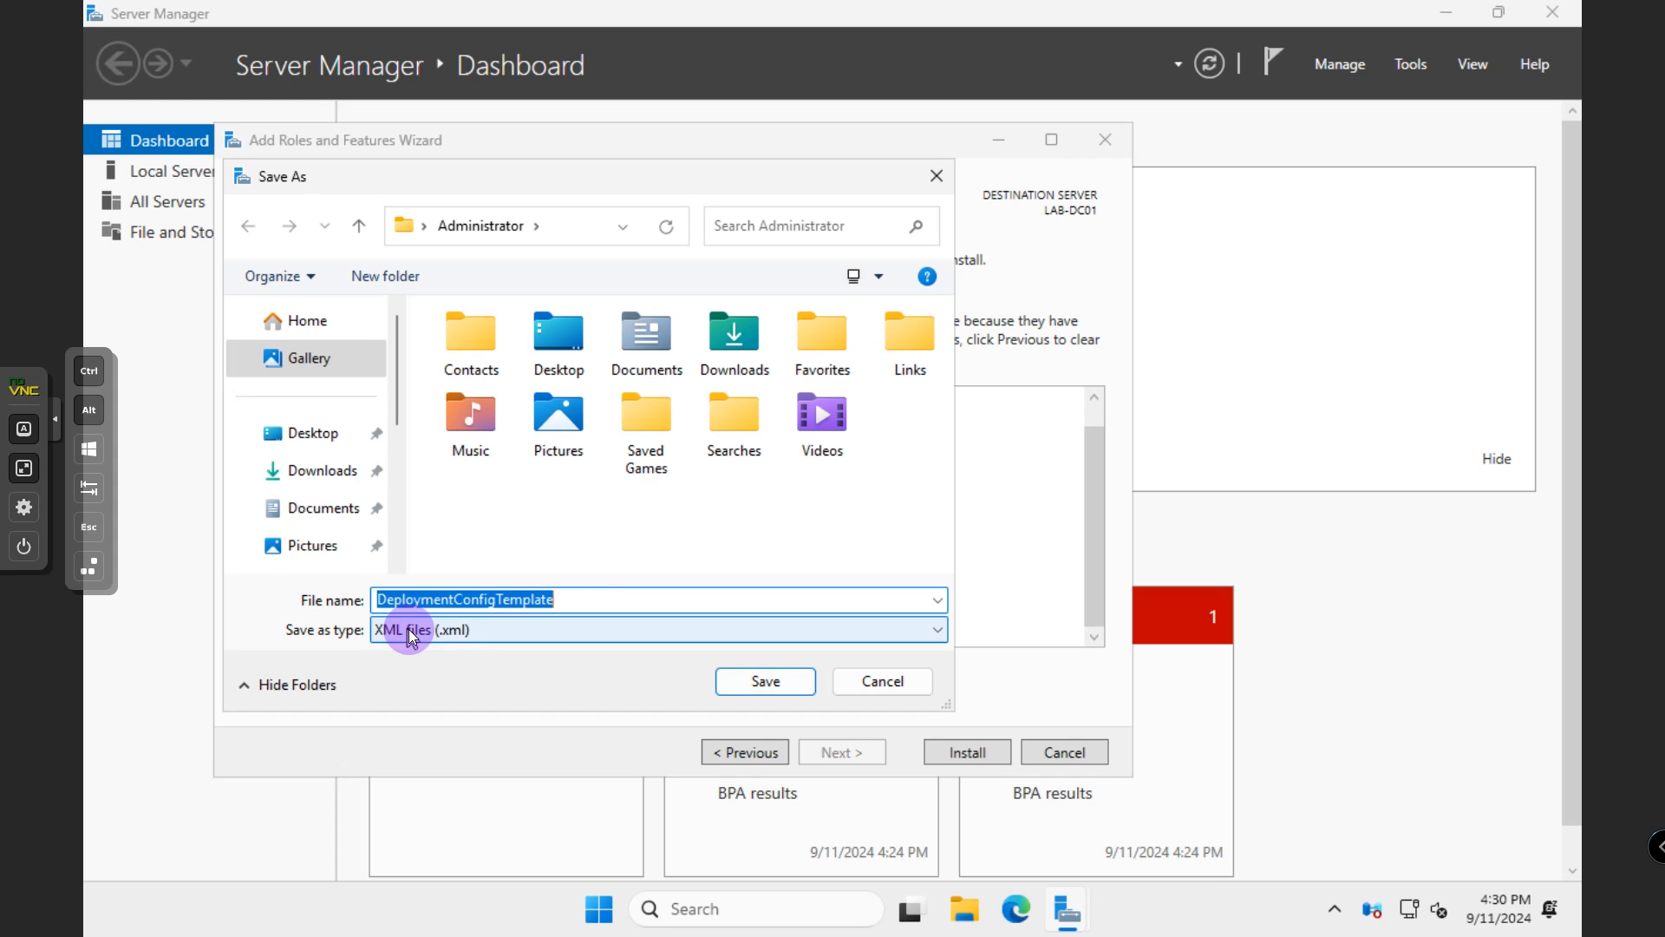
click(765, 680)
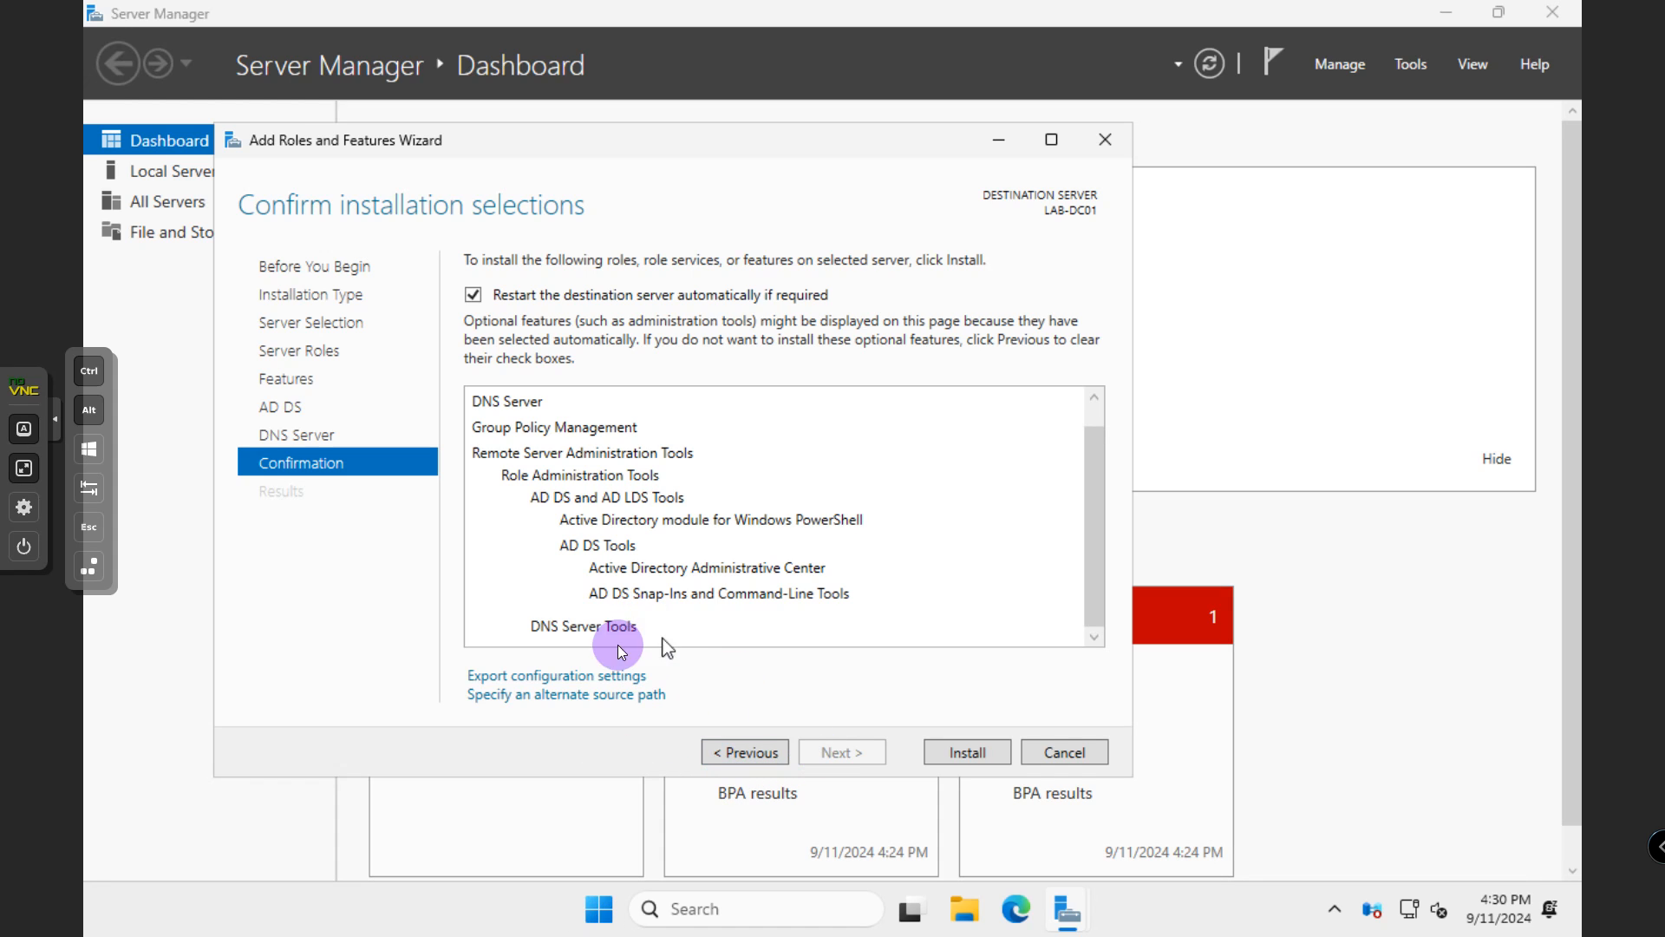
click(557, 676)
click(299, 432)
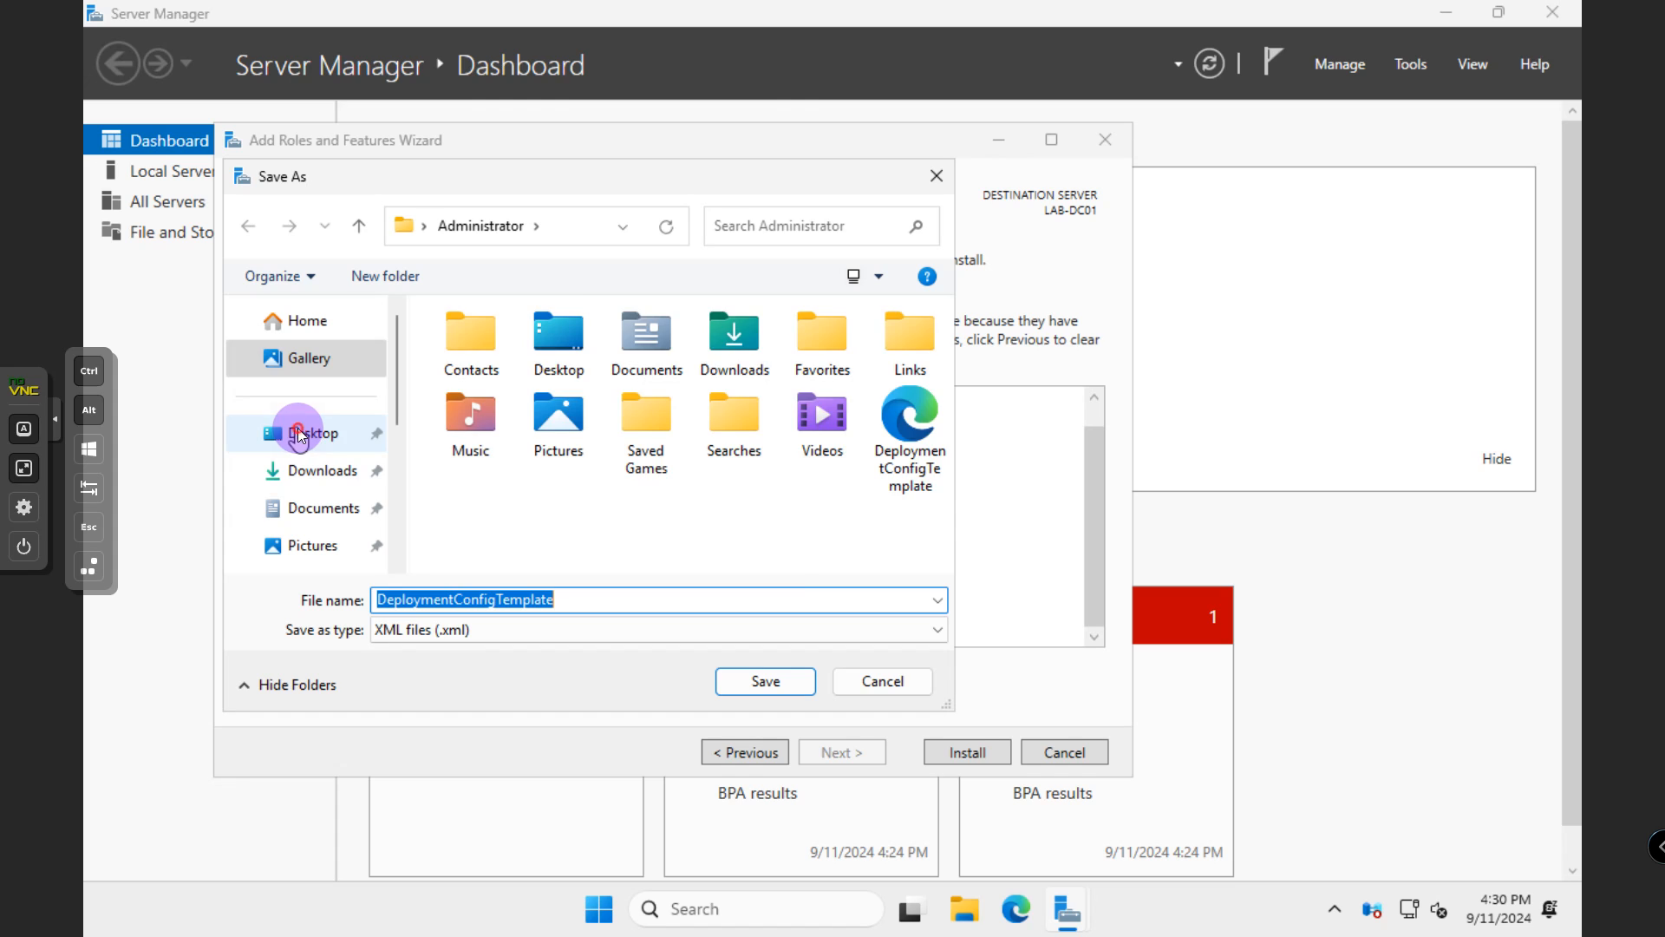
click(337, 488)
click(325, 507)
click(316, 449)
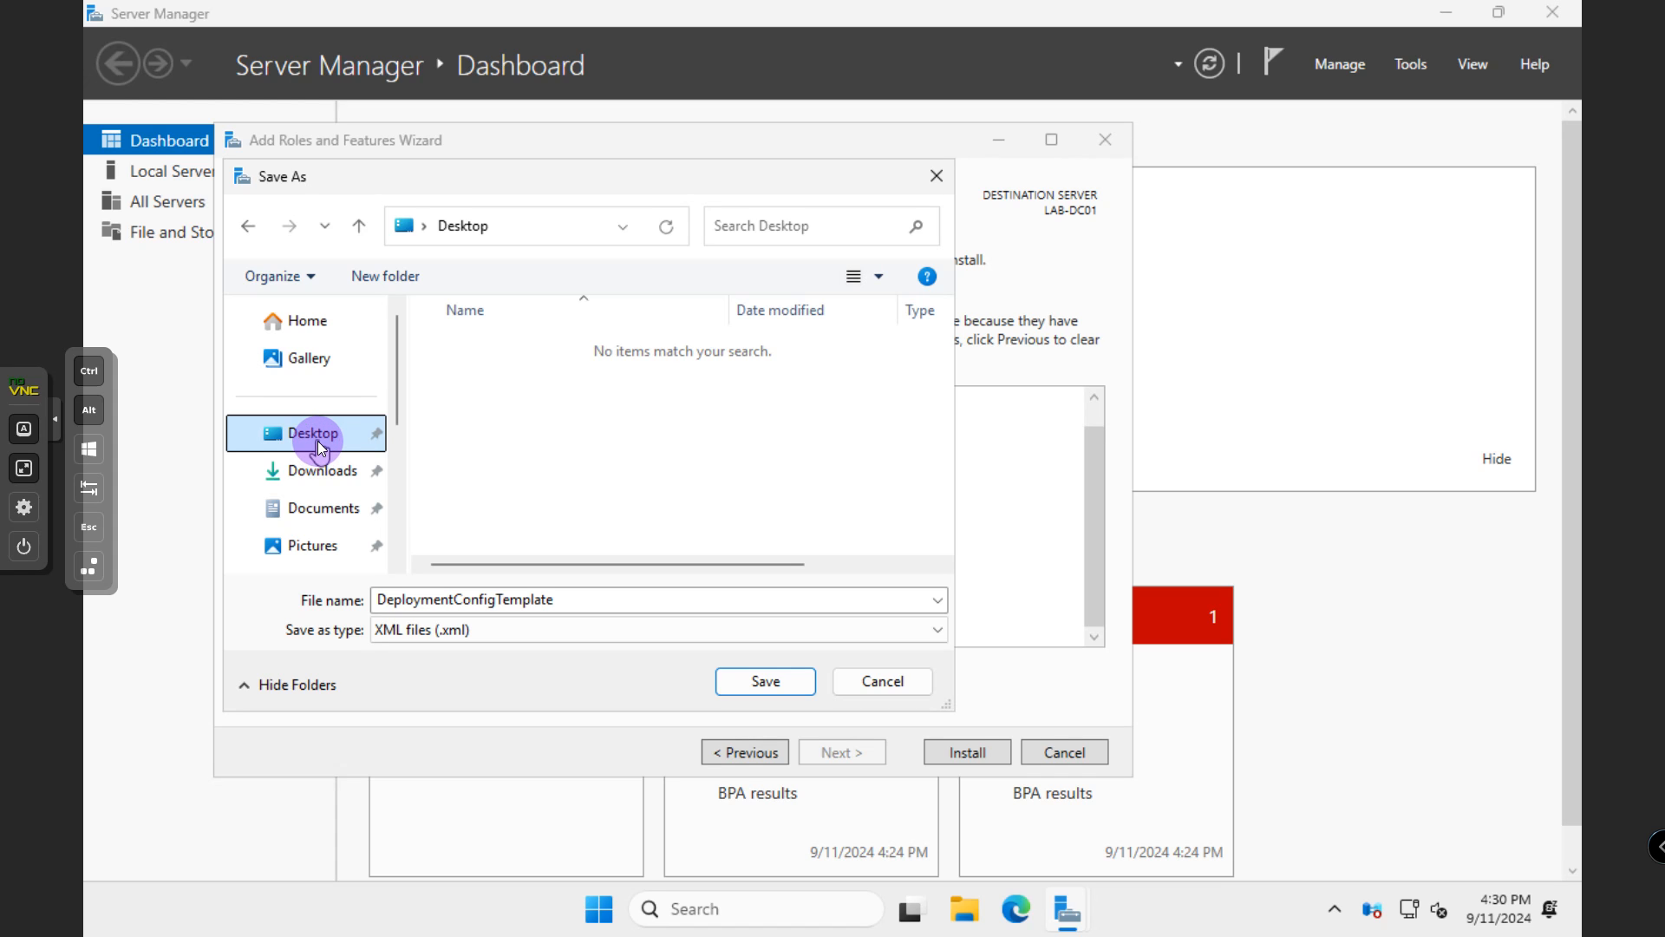
click(741, 684)
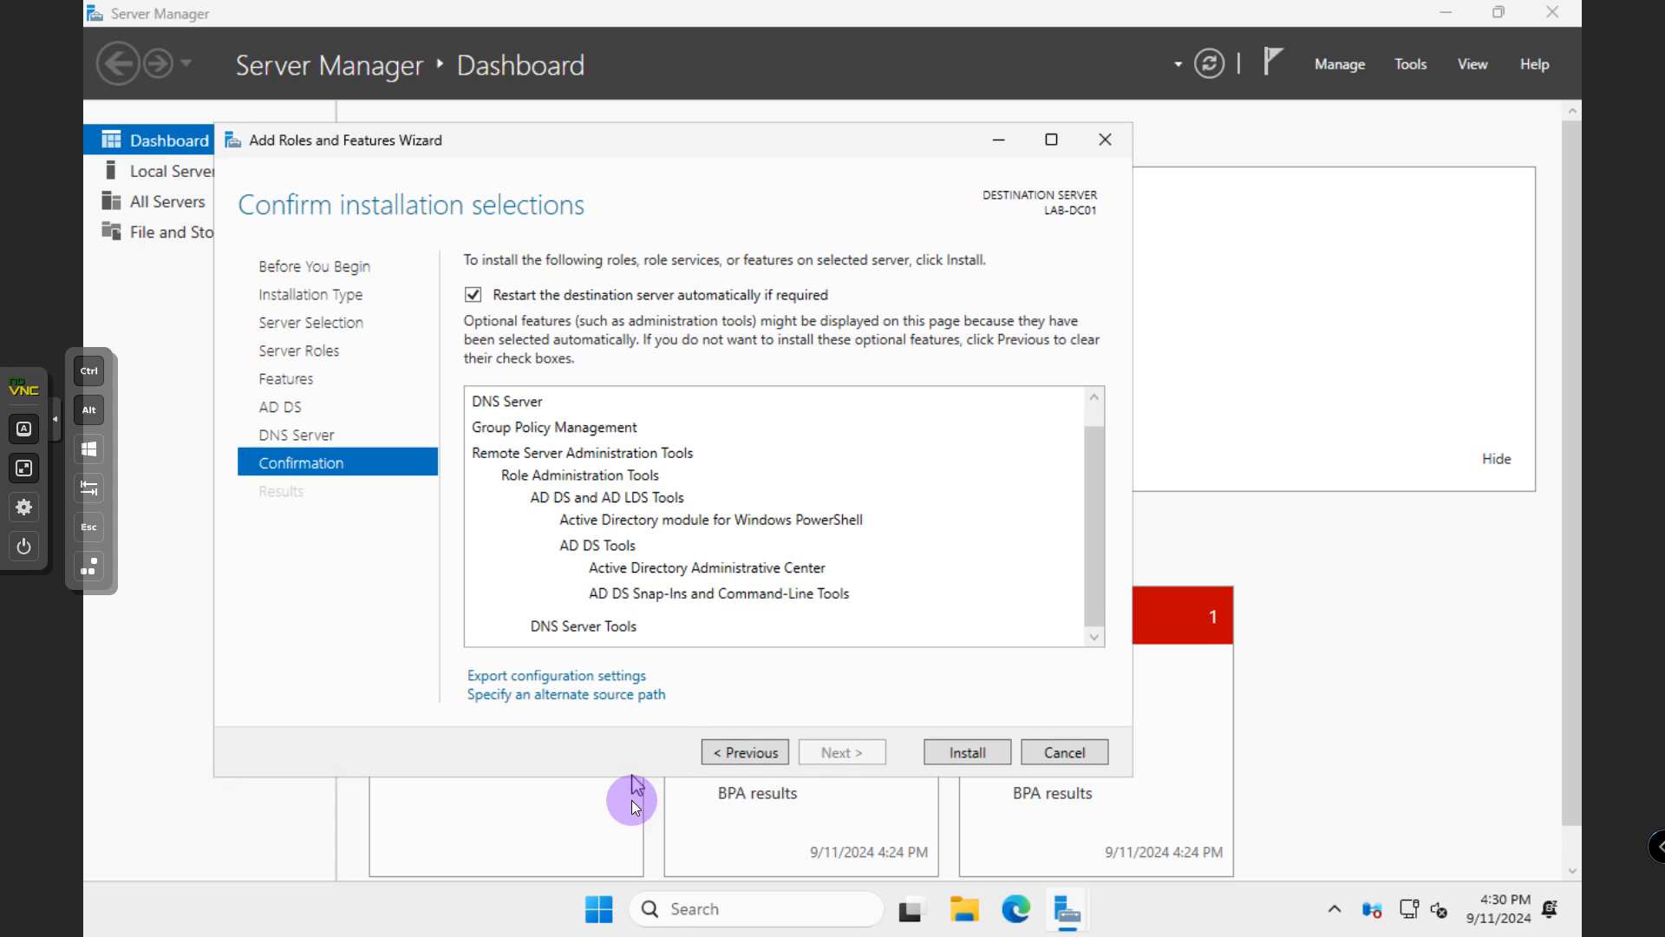
Step: Open the exported DeploymentConfigTemplate file from the Desktop folder in Notepad and enlarge its window for reading
click(598, 907)
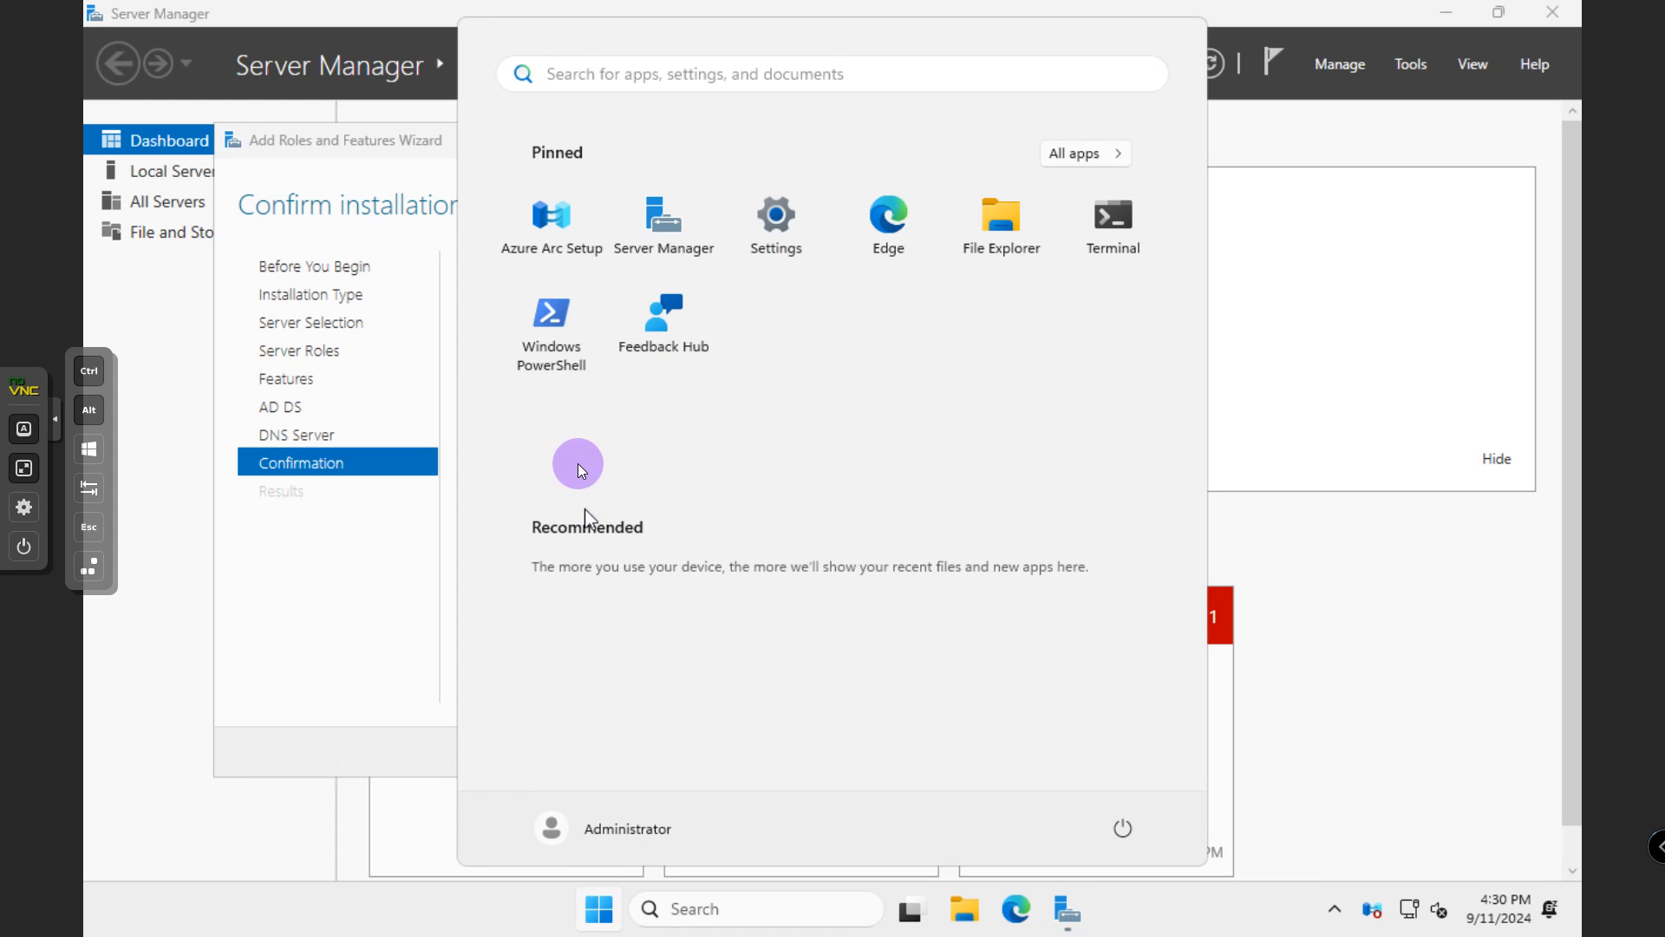
click(966, 240)
click(542, 394)
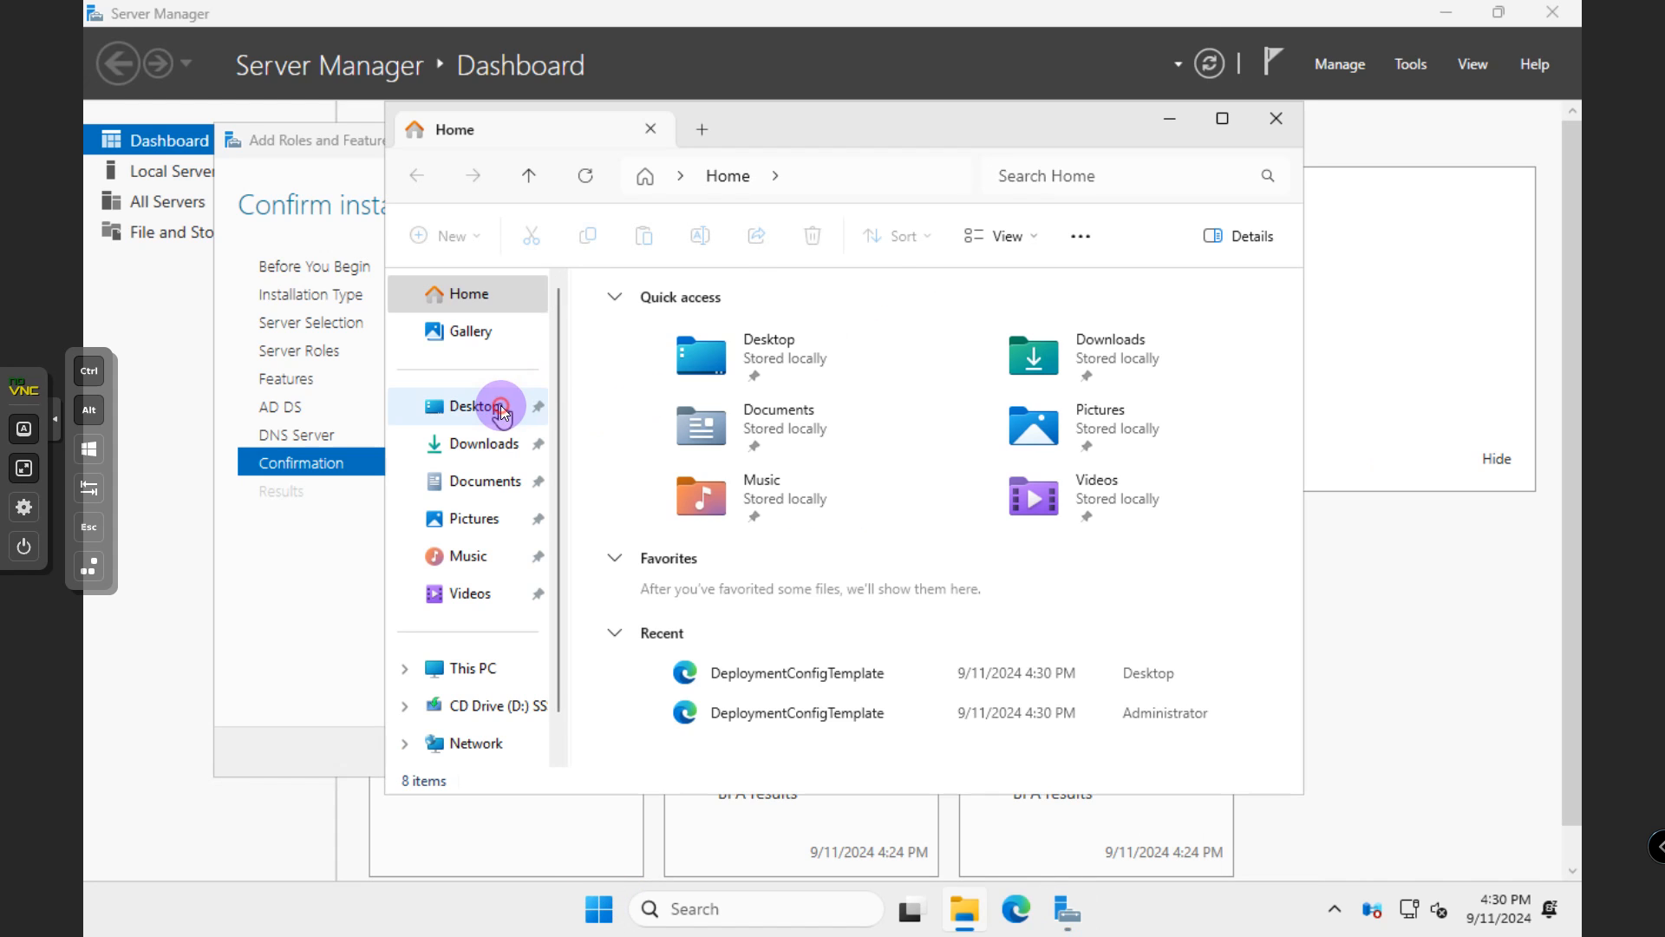
click(661, 332)
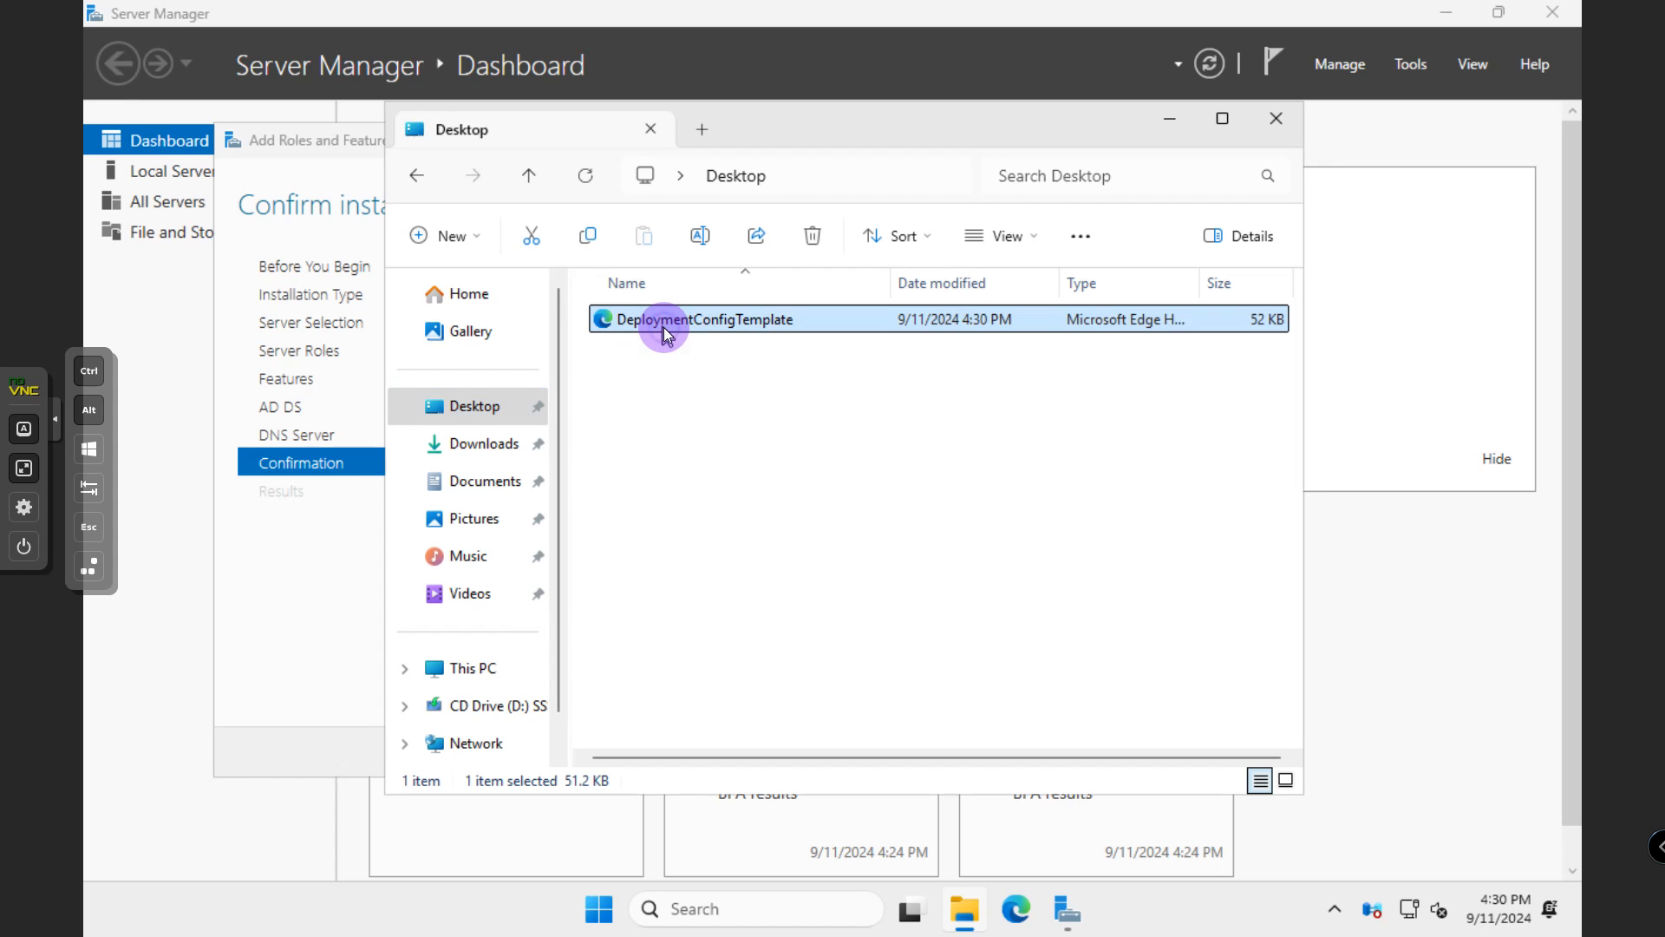
right_click(666, 334)
mouse_move(709, 454)
click(1072, 498)
drag(554, 75, 691, 186)
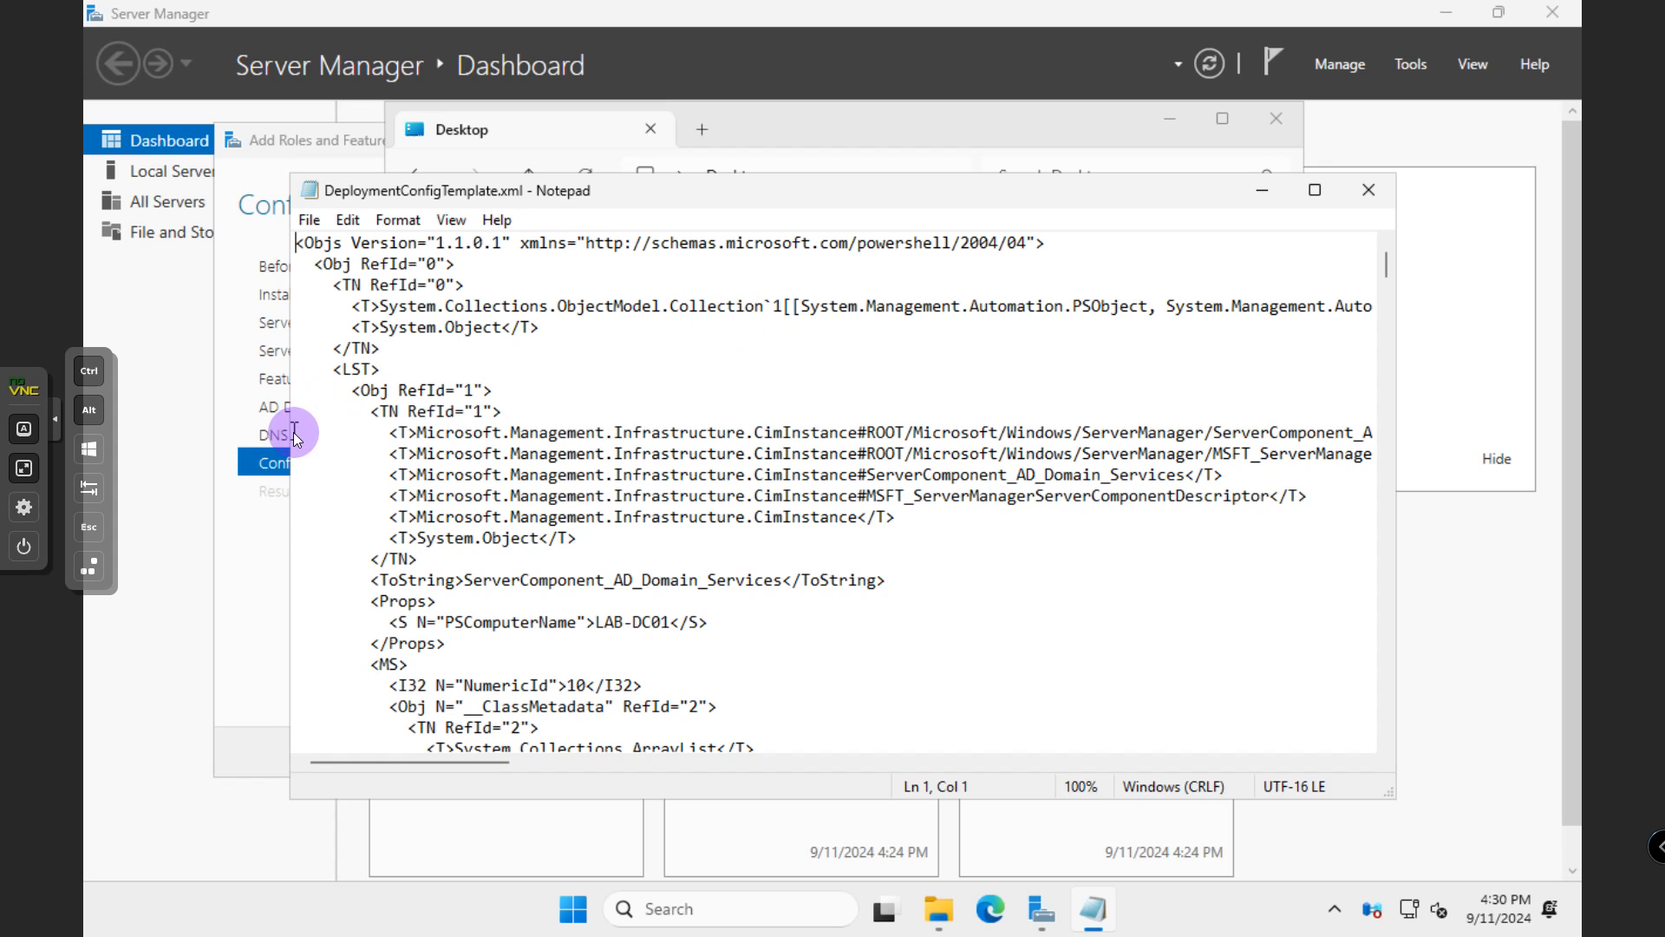
drag(286, 466, 217, 486)
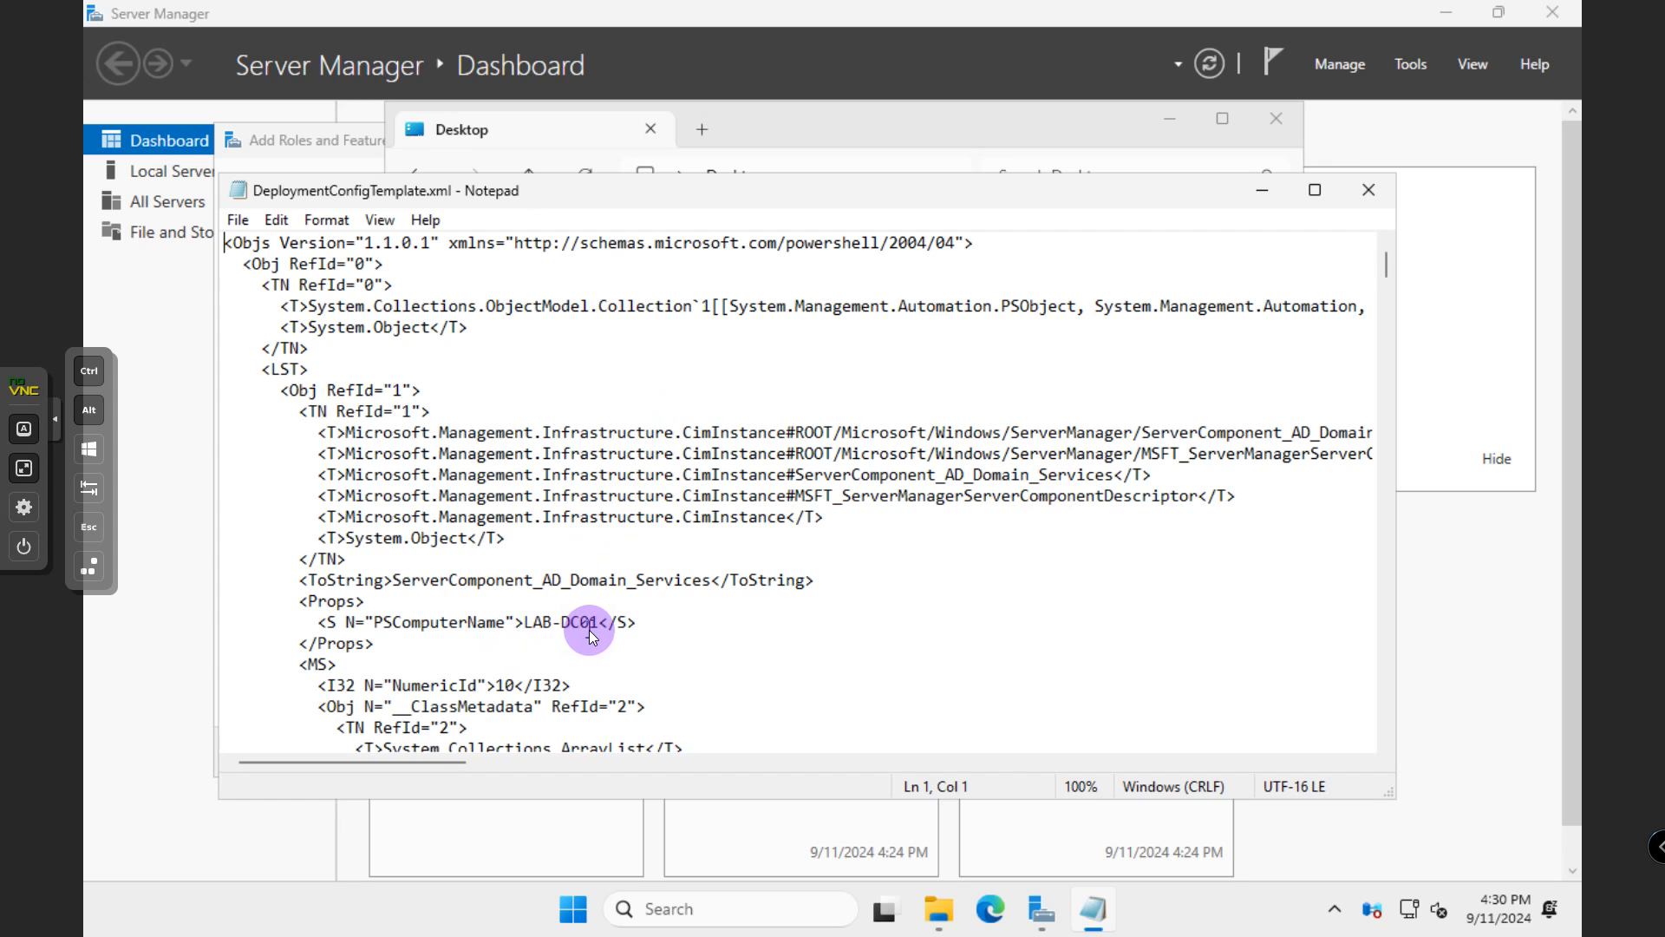
Step: Examine the computer name and the role and feature component entries throughout the exported XML configuration
drag(597, 623, 524, 622)
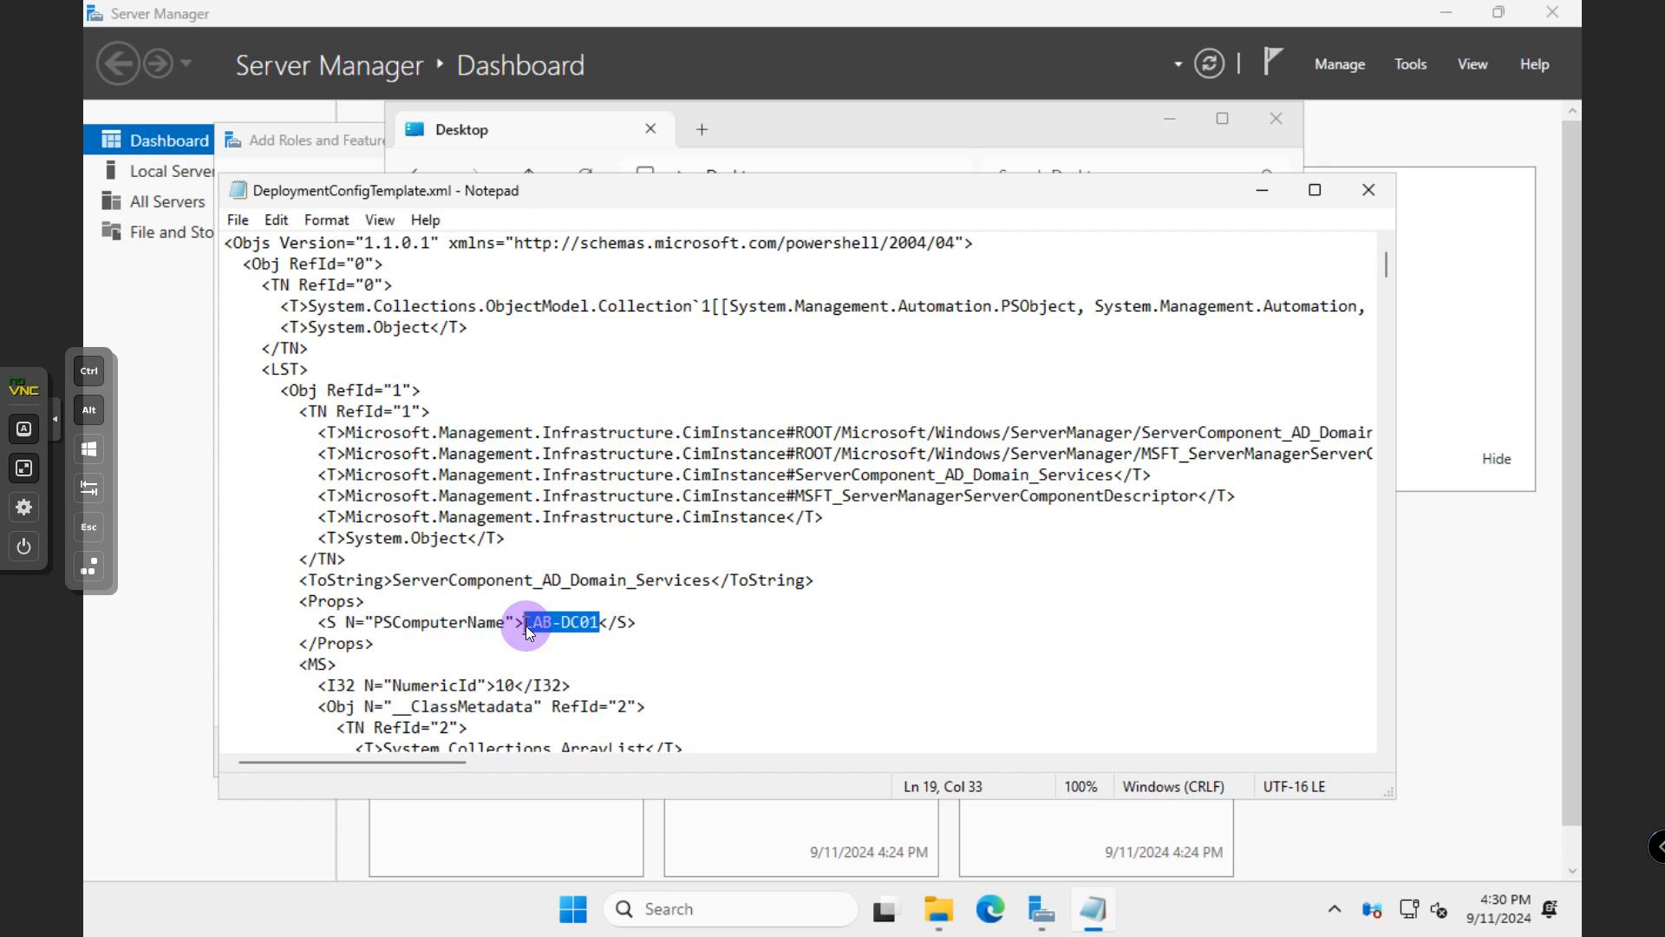
scroll(668, 614, down, 3)
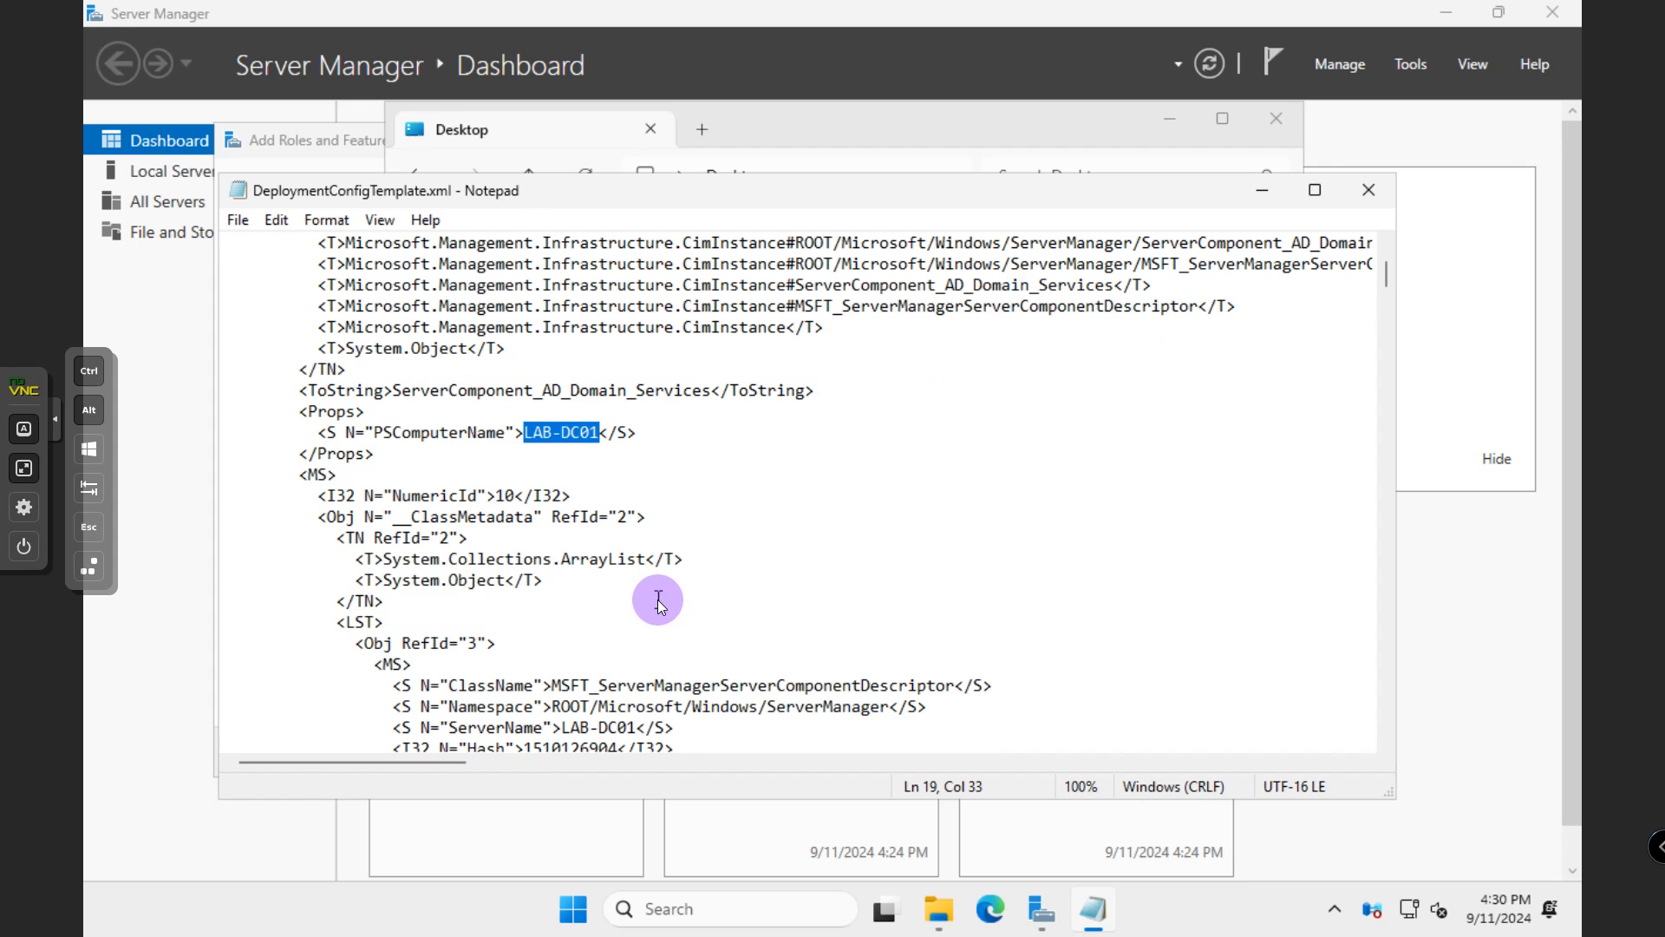
scroll(658, 601, down, 3)
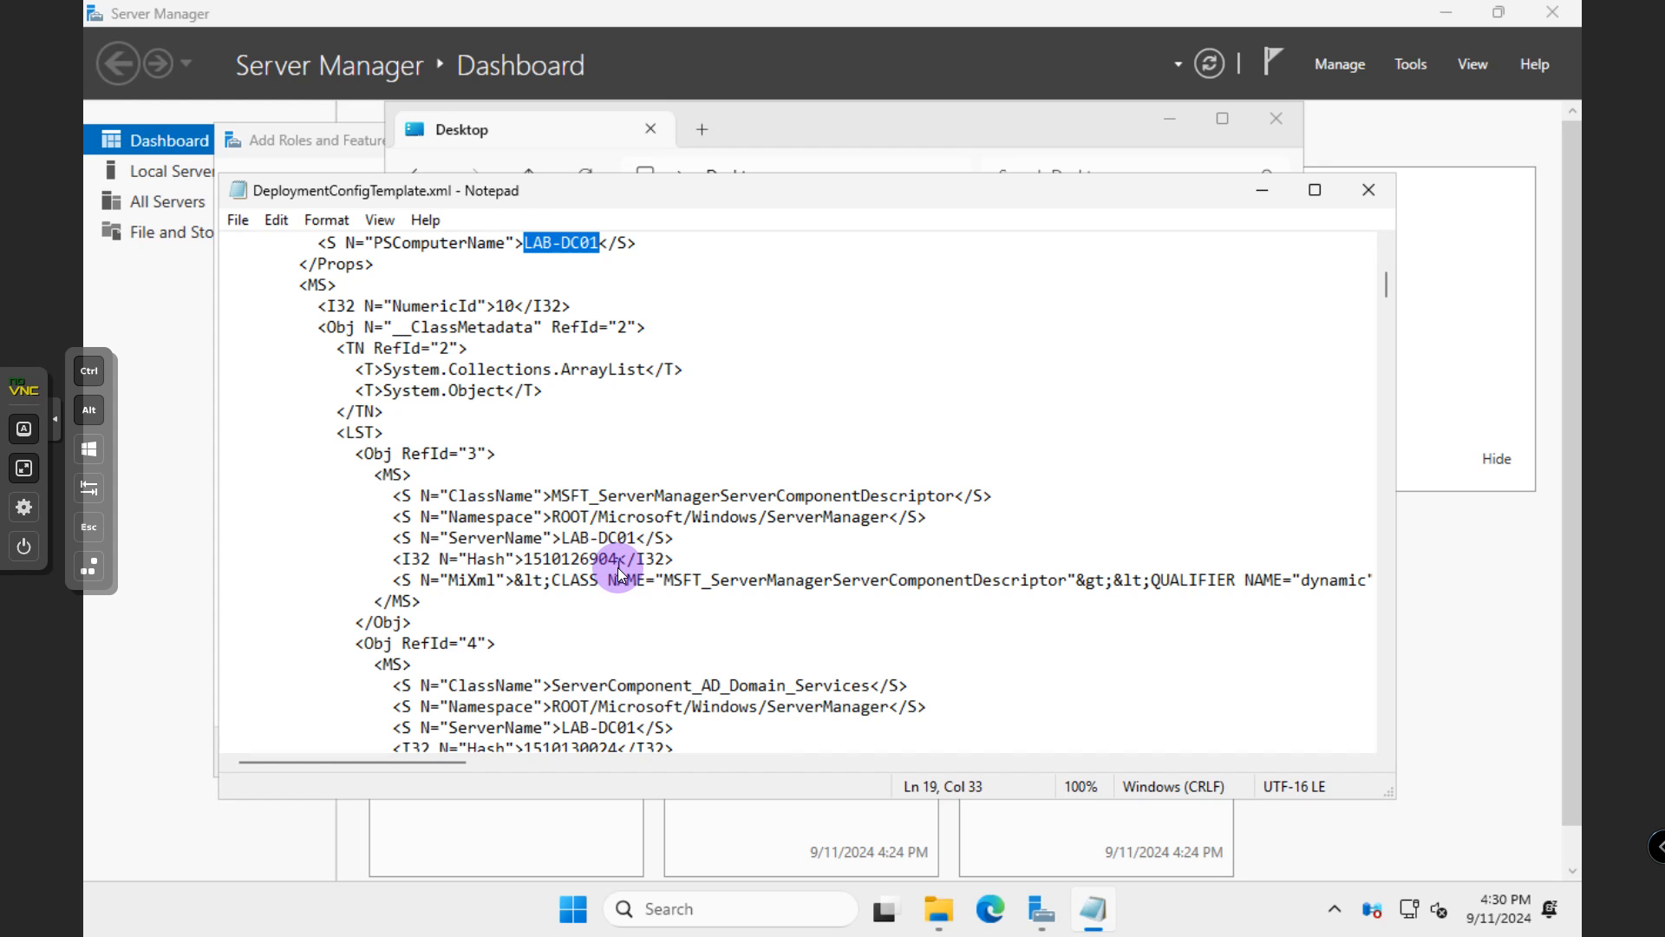
scroll(621, 558, down, 4)
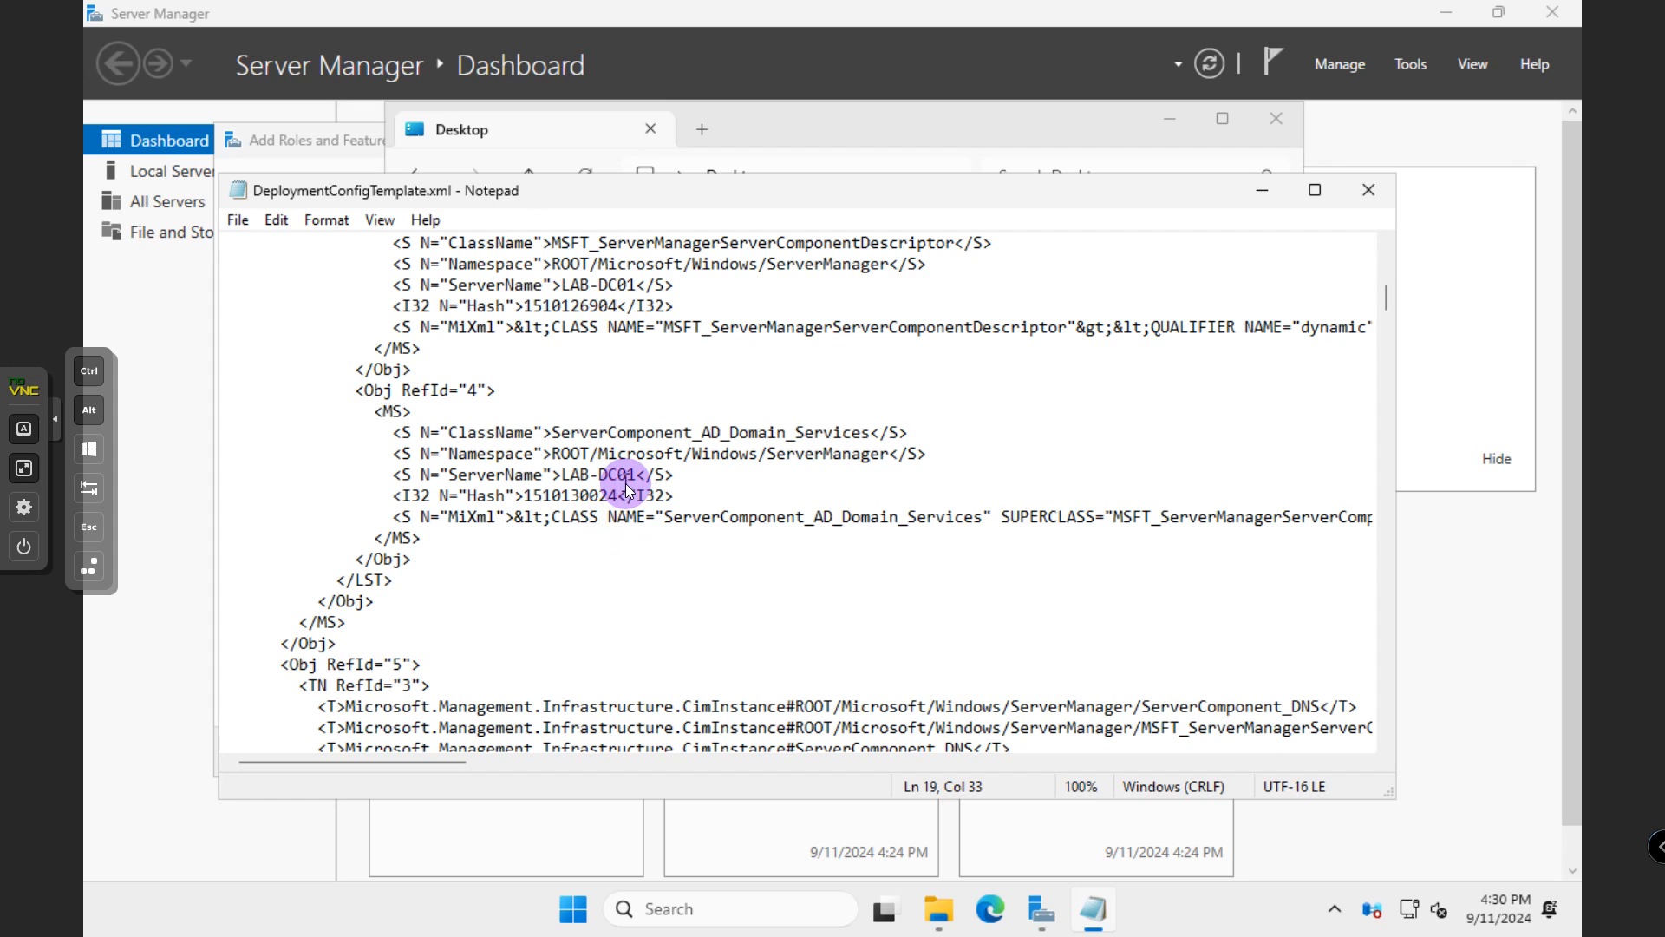
scroll(617, 494, down, 3)
scroll(555, 579, down, 3)
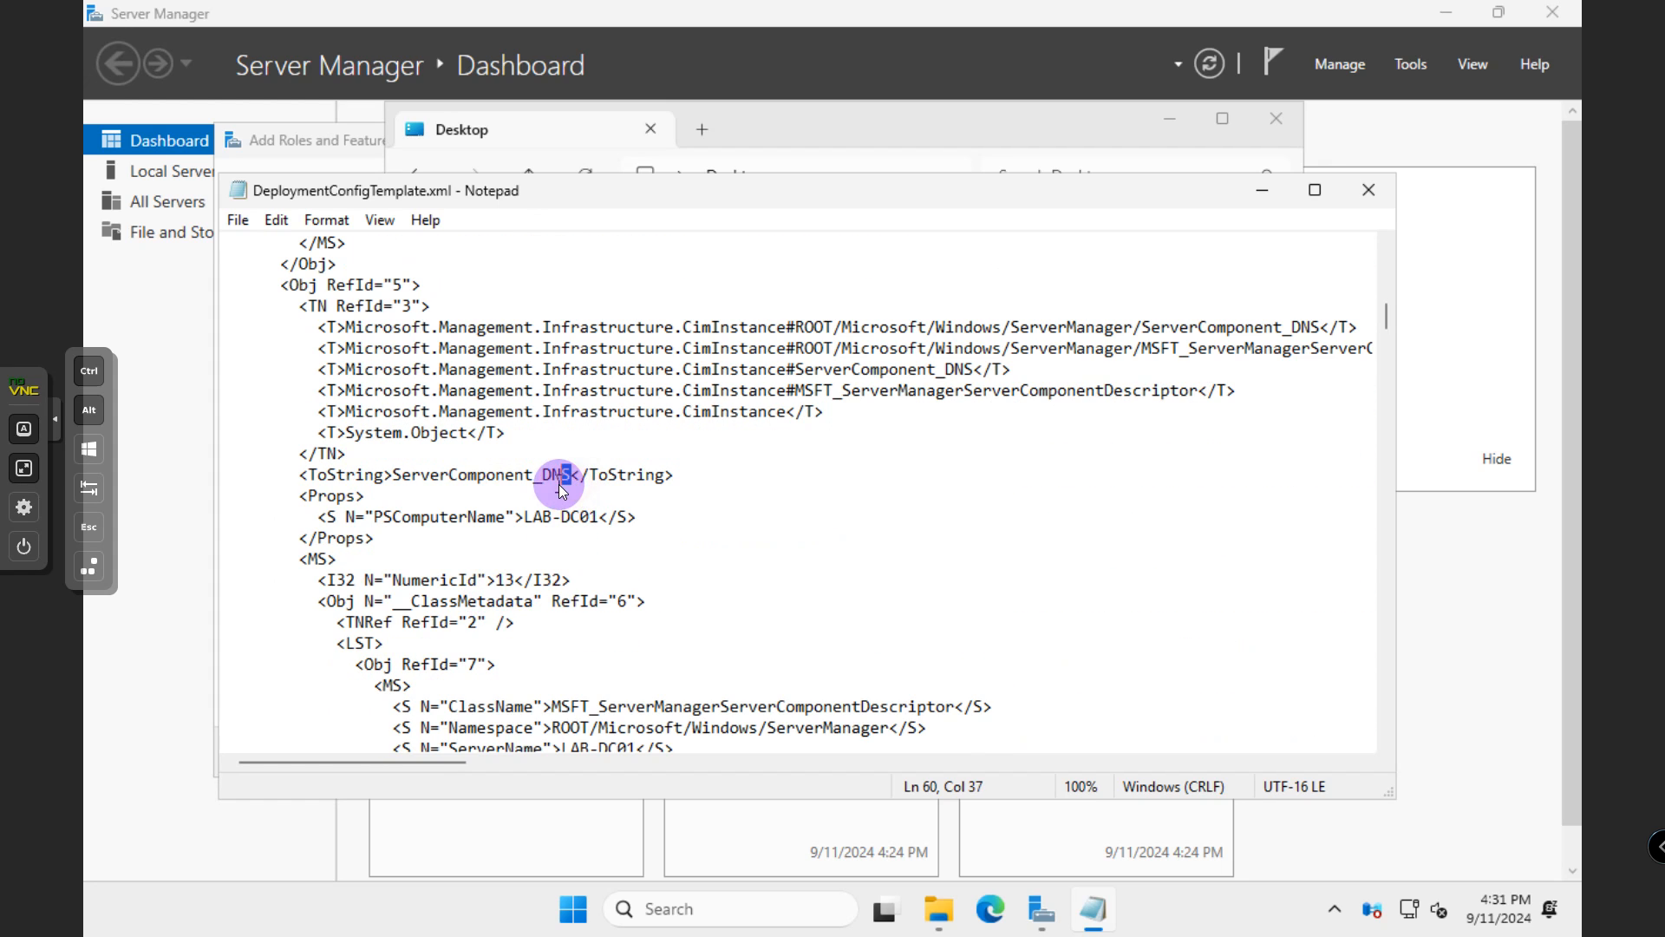
scroll(662, 538, down, 7)
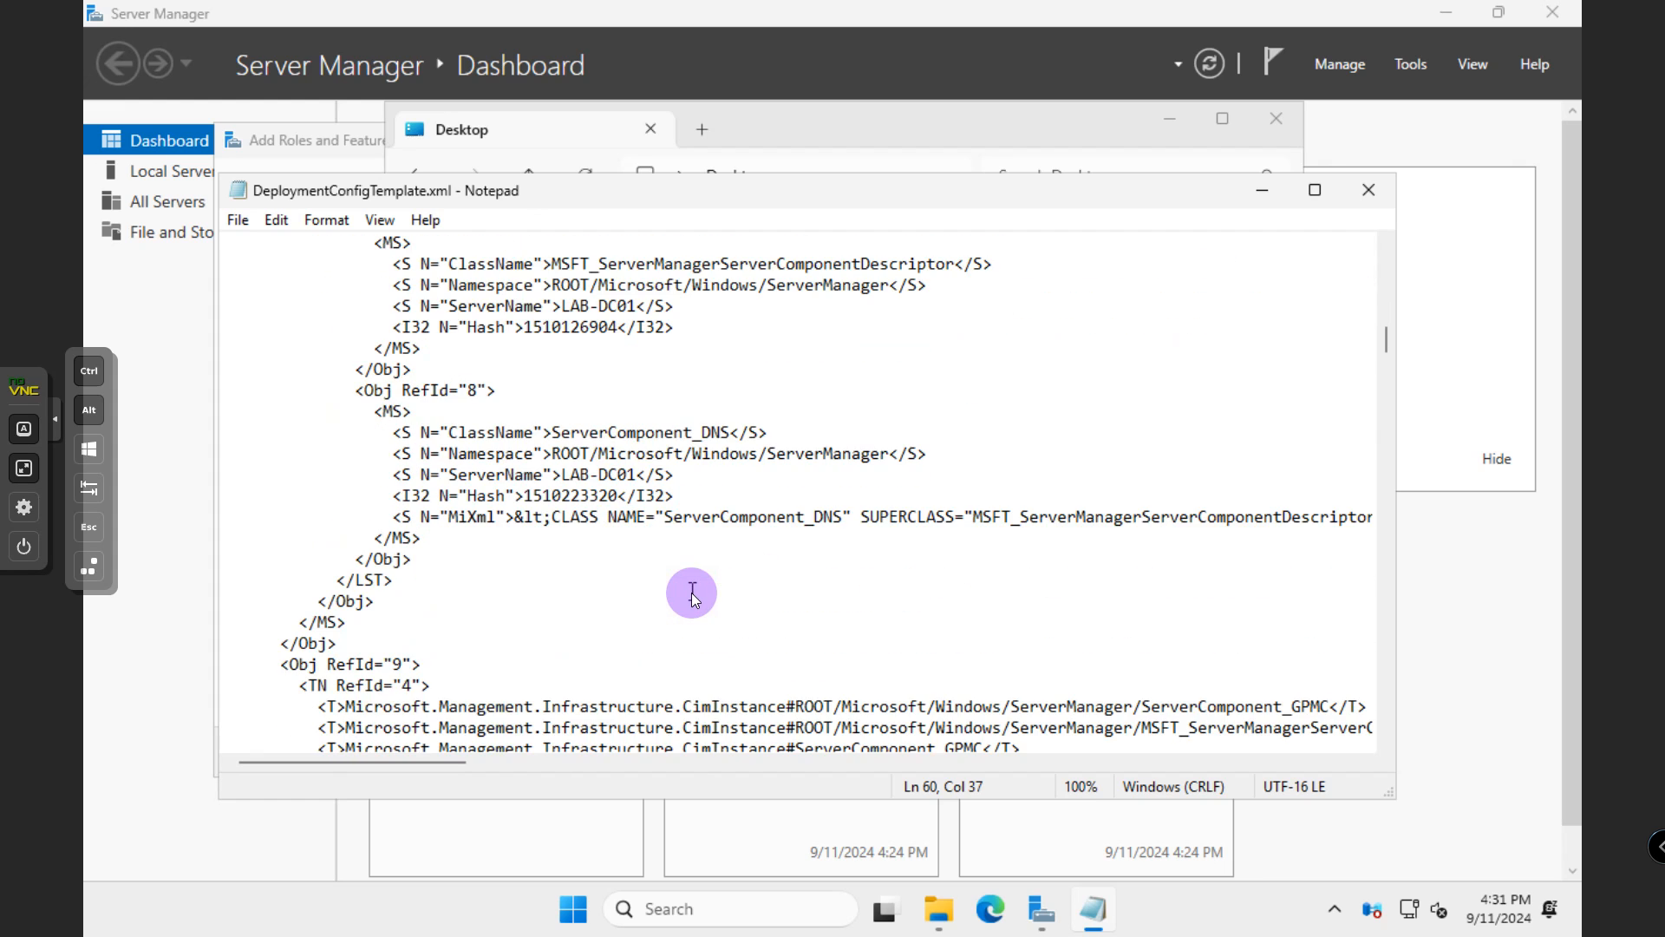
scroll(693, 598, down, 3)
scroll(694, 615, down, 7)
scroll(693, 607, down, 13)
scroll(694, 588, down, 19)
scroll(696, 568, down, 20)
scroll(698, 559, down, 20)
scroll(697, 548, down, 7)
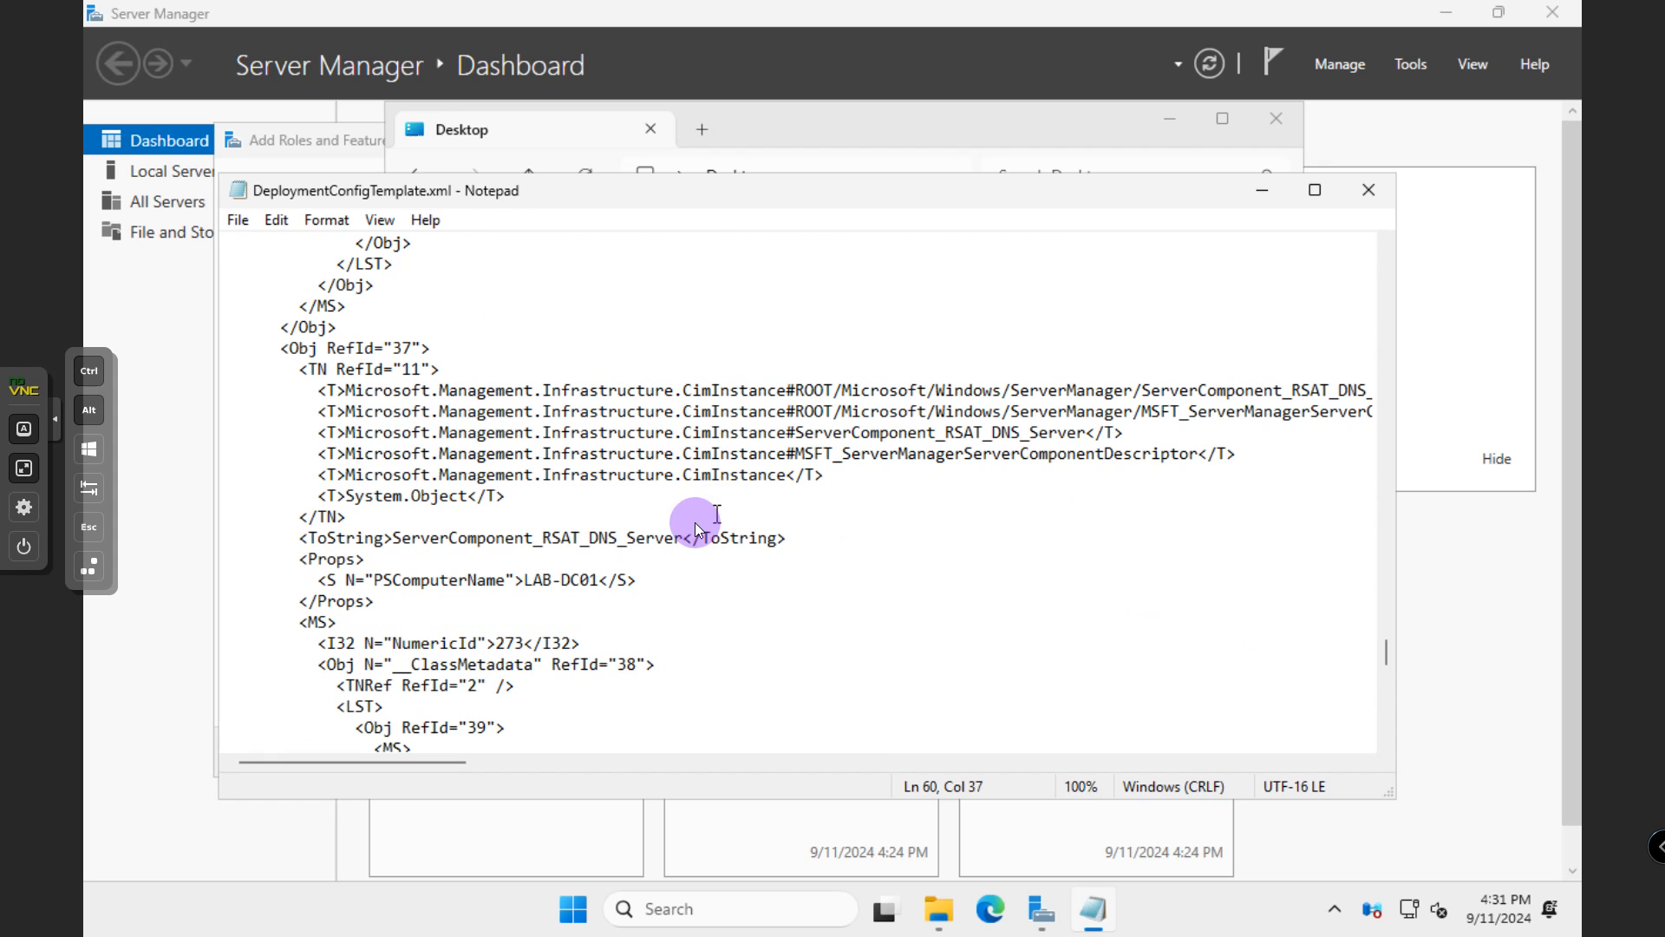
Step: Check the end of the exported DeploymentConfigTemplate file and turn on word wrap for its long lines
drag(1385, 657, 1379, 739)
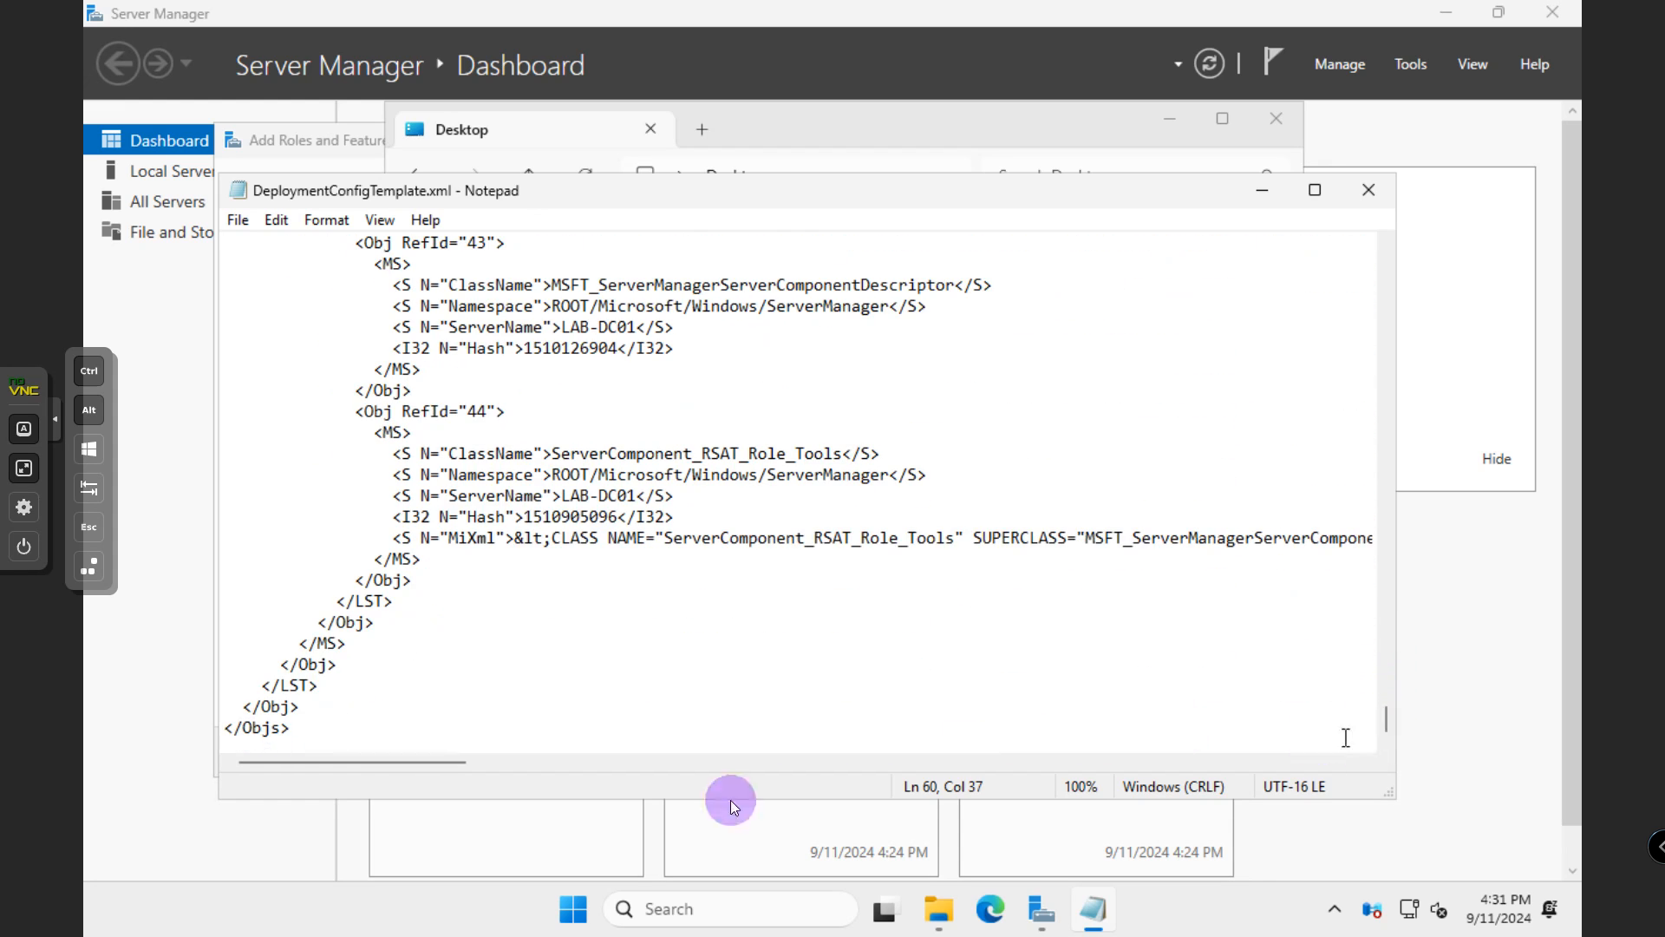
drag(443, 768, 386, 347)
click(378, 220)
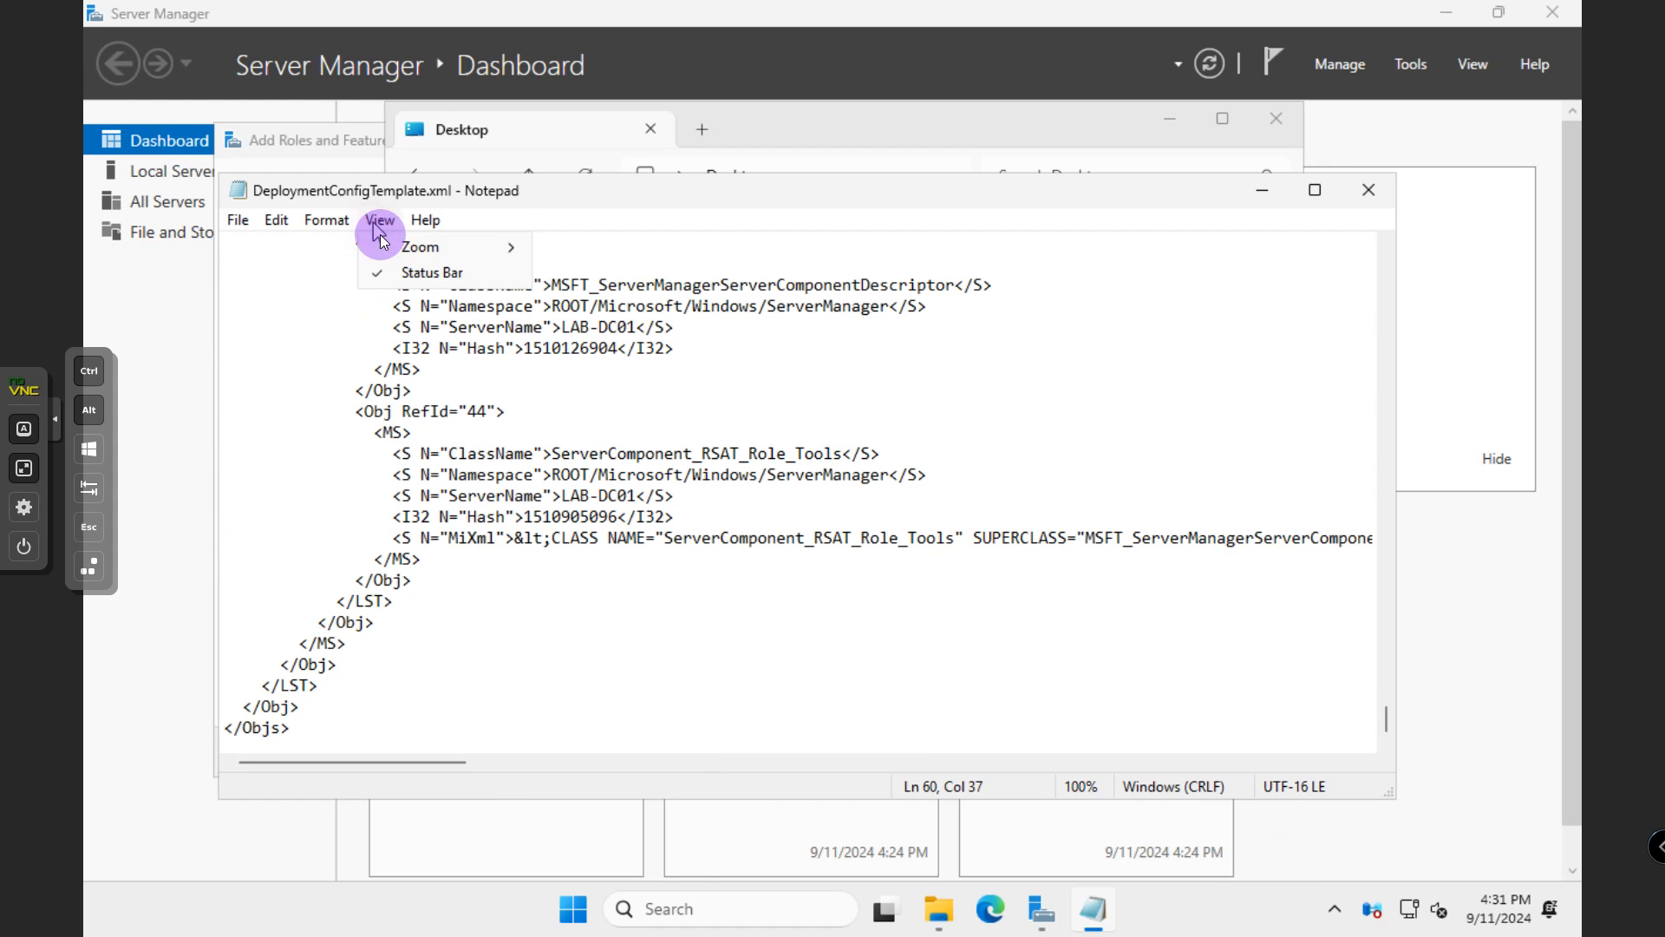
click(333, 224)
click(347, 246)
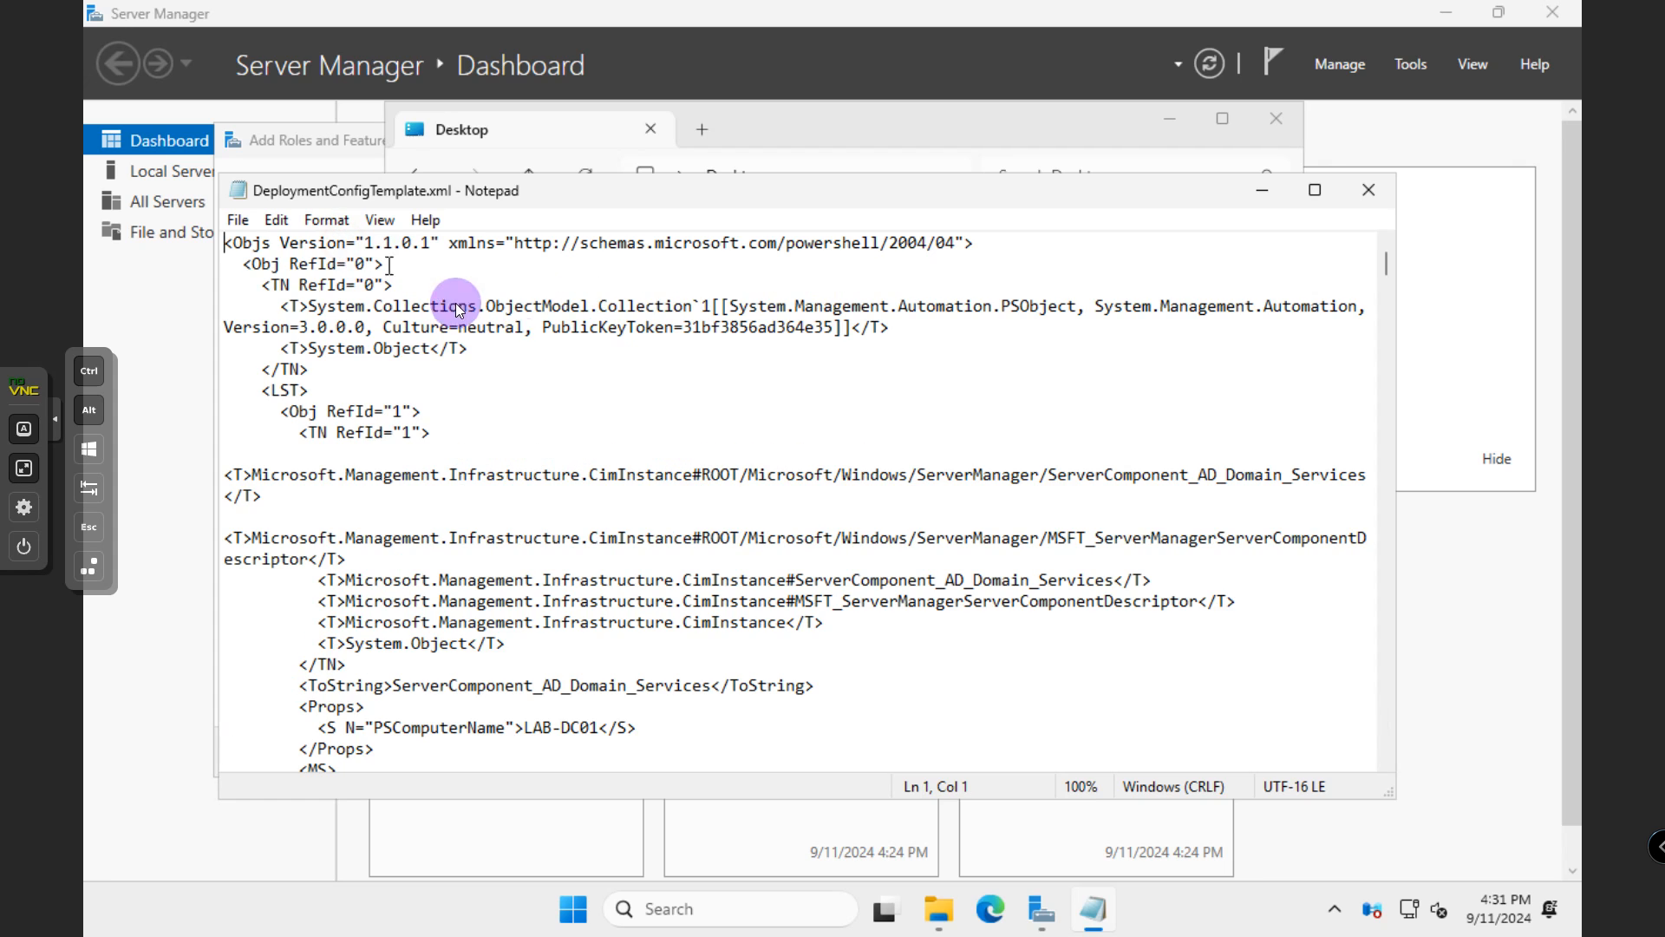
Step: Examine the wrapped AD DS, DNS and GPMC component entries, then close the file and the Desktop folder window
scroll(672, 538, down, 10)
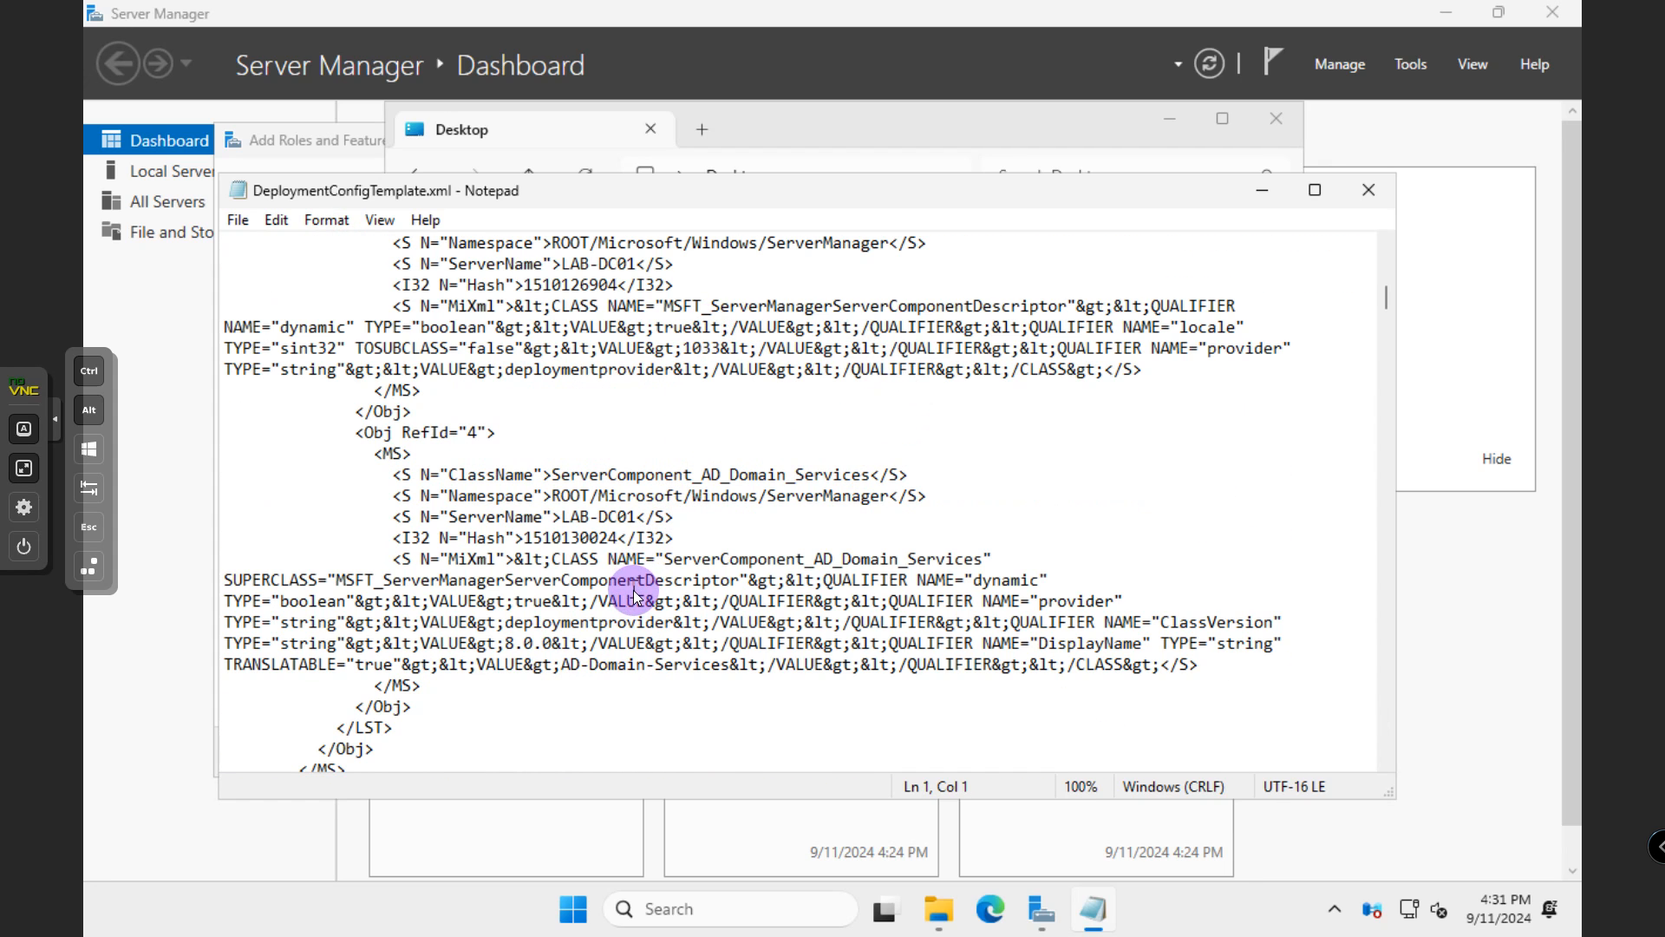
scroll(633, 580, down, 3)
scroll(633, 579, down, 15)
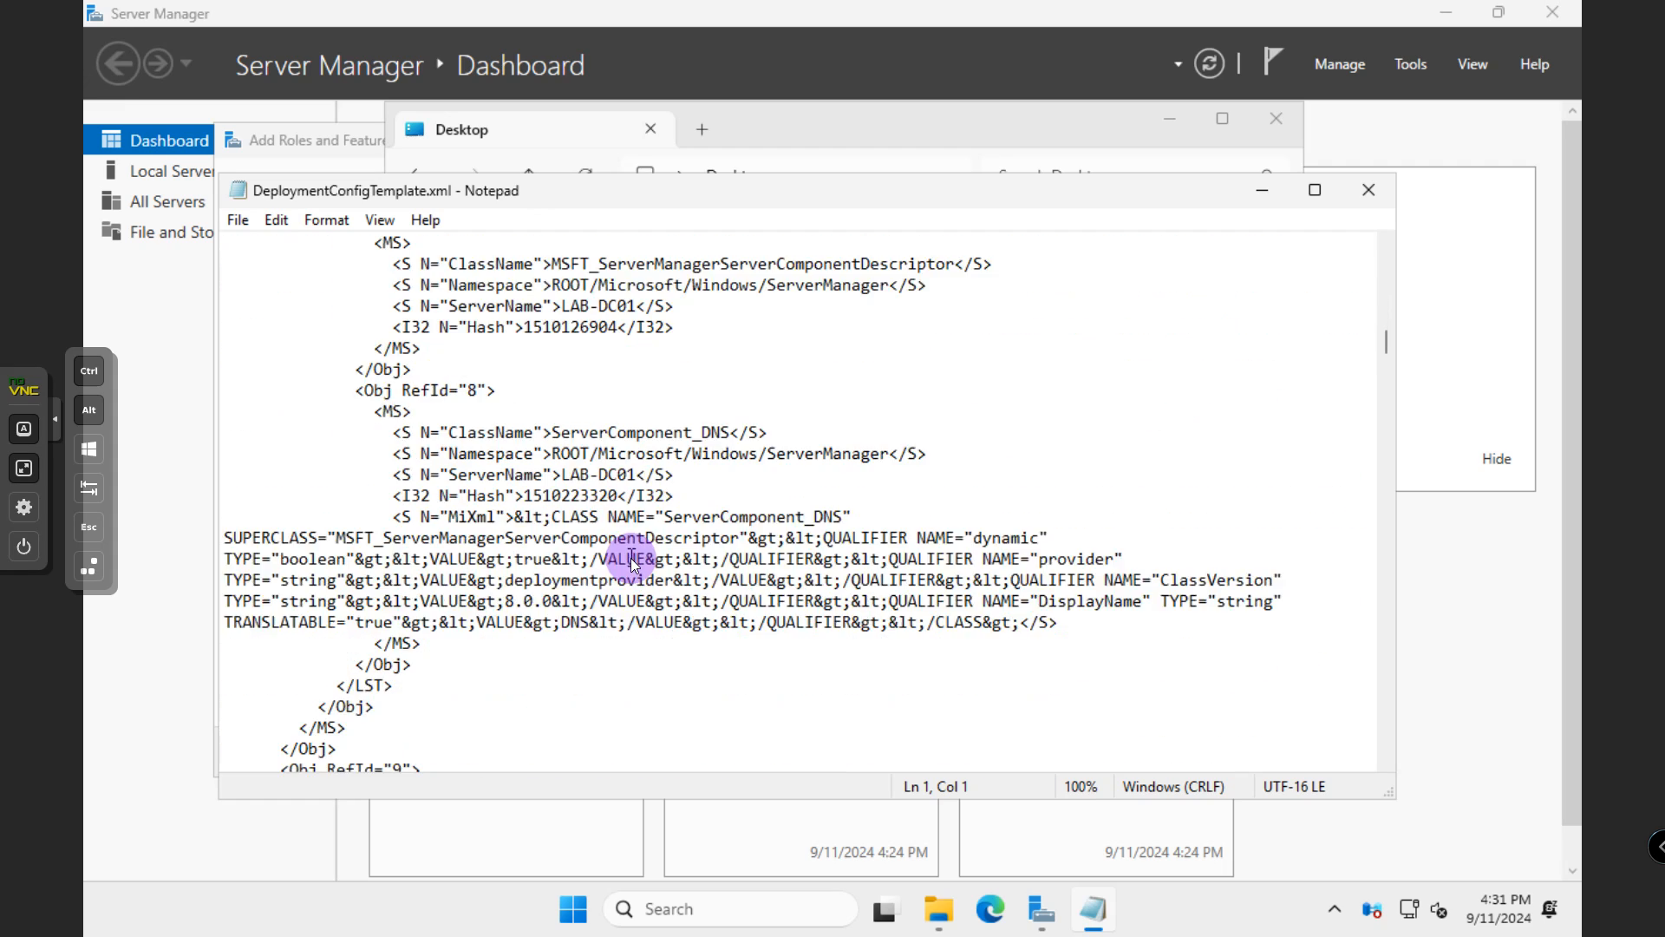
scroll(649, 509, down, 7)
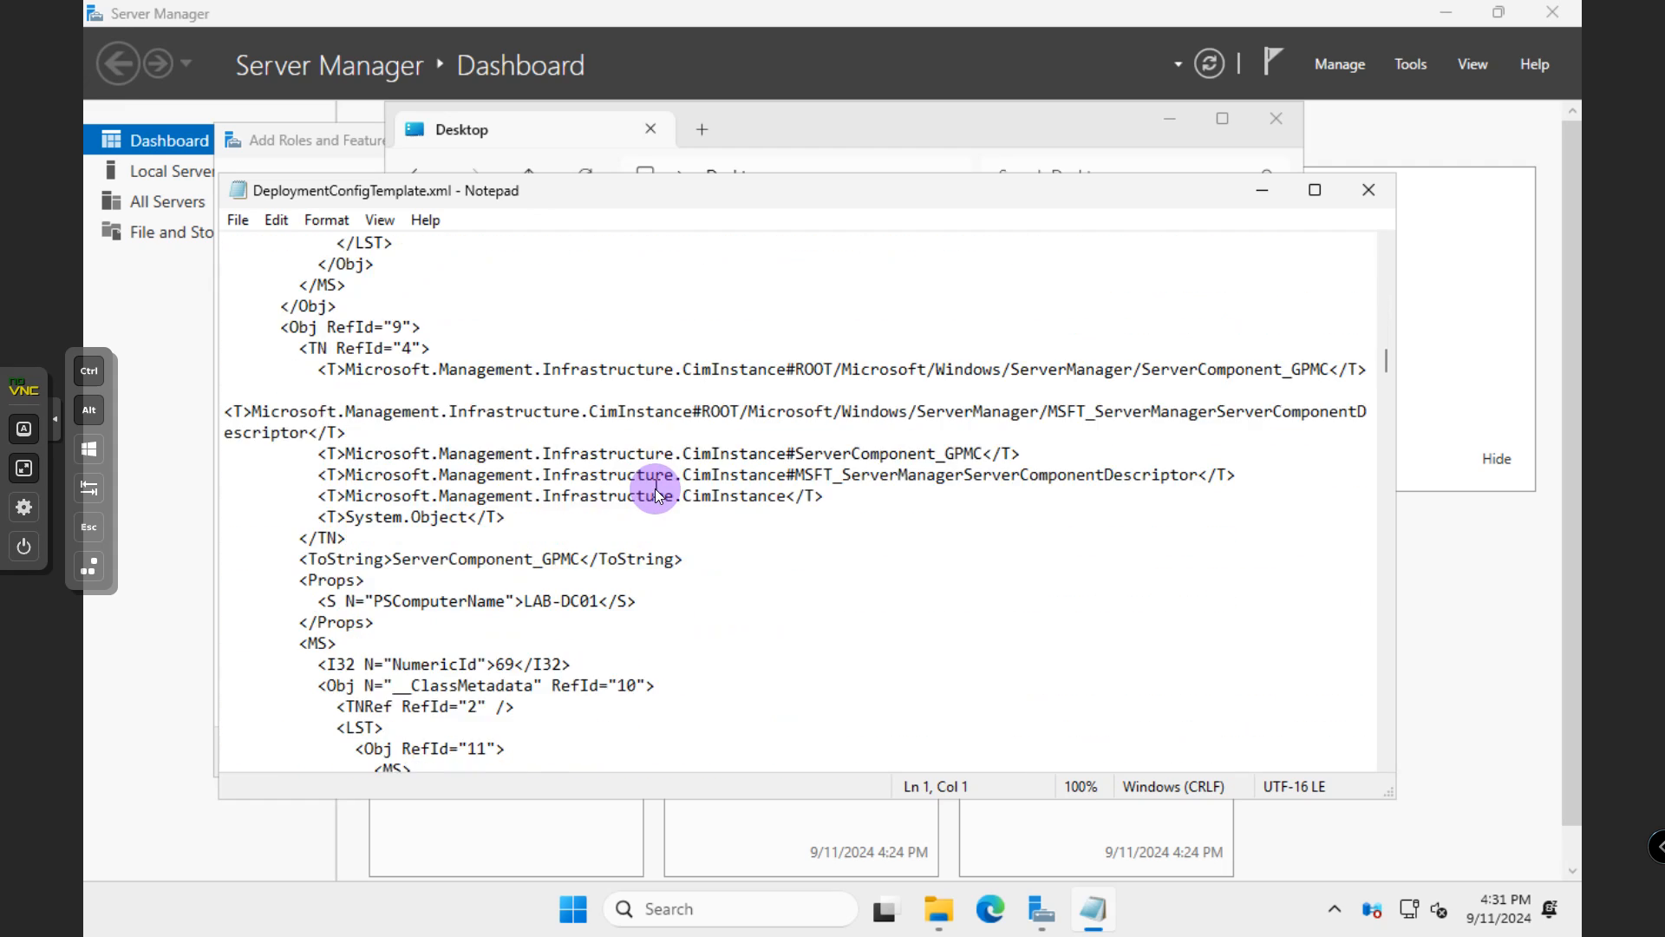
scroll(657, 495, down, 7)
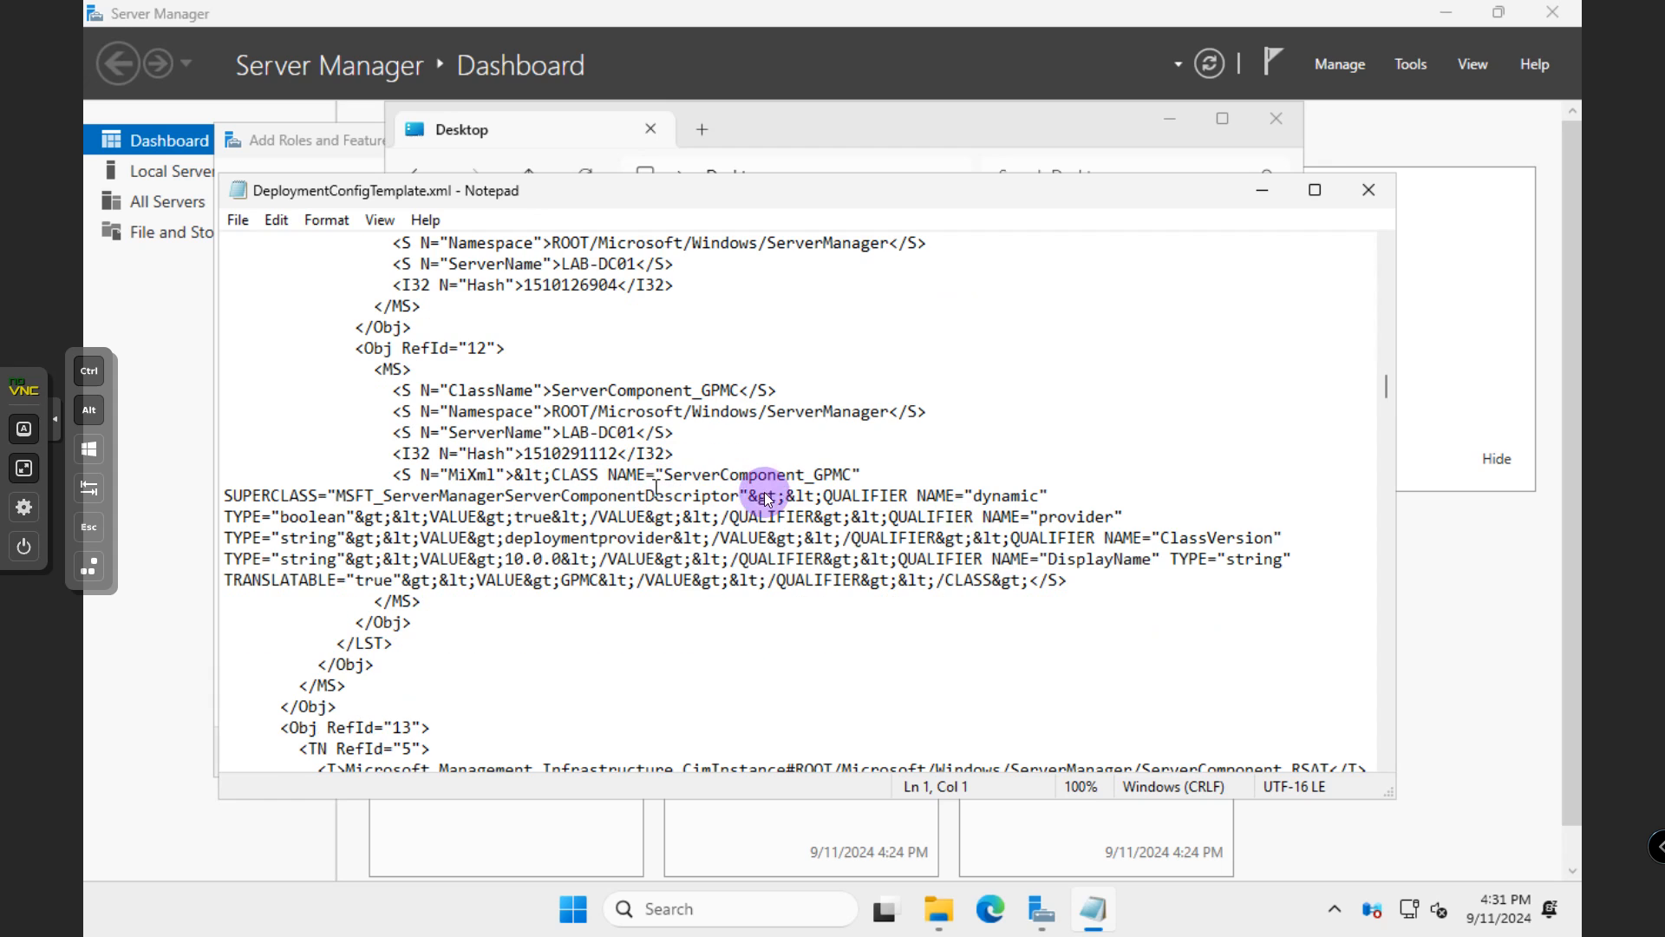
click(1368, 190)
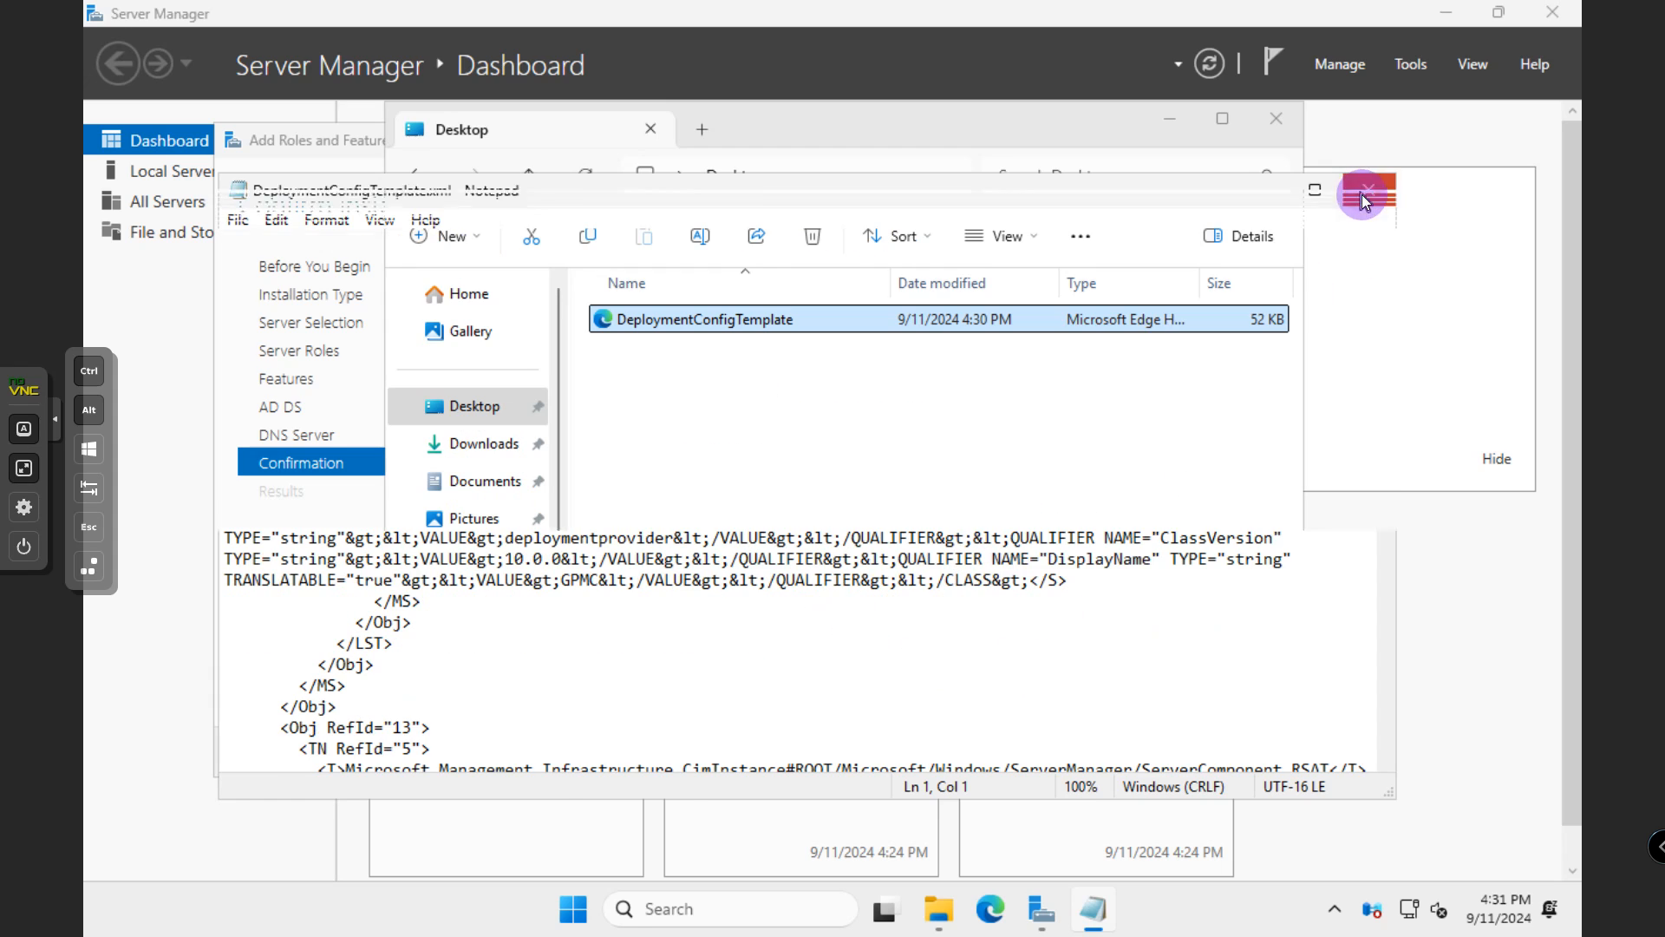
click(1276, 118)
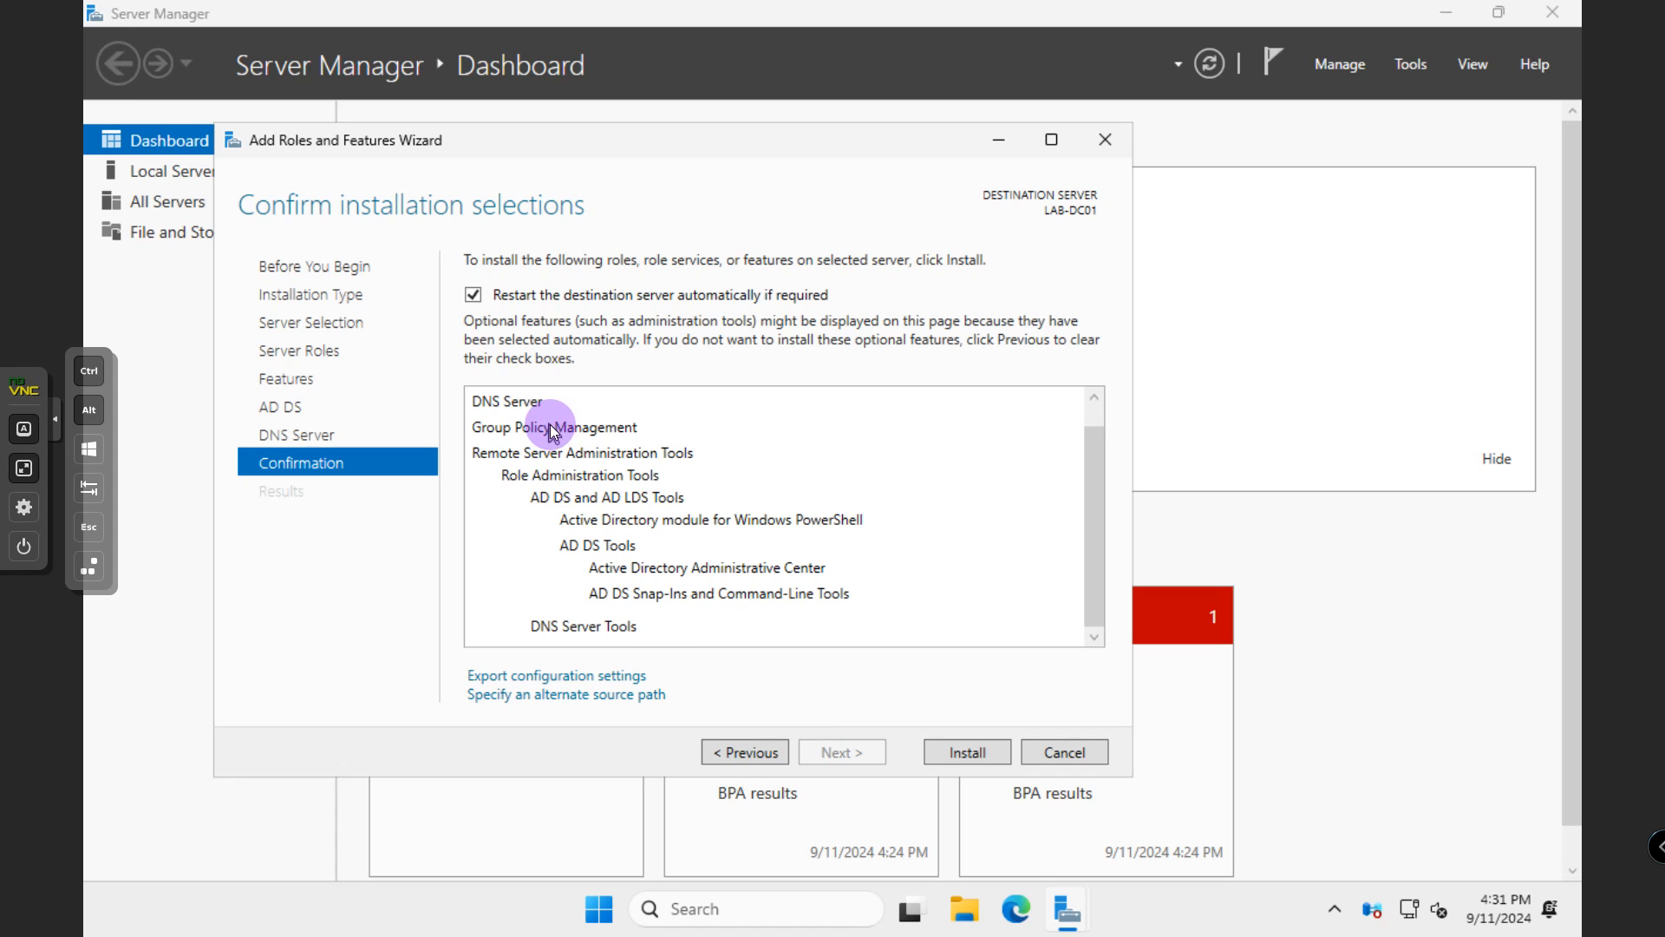
Step: Install the selected roles and features on LAB-DC01, check the post-deployment notification, and close the Add Roles and Features Wizard
click(980, 757)
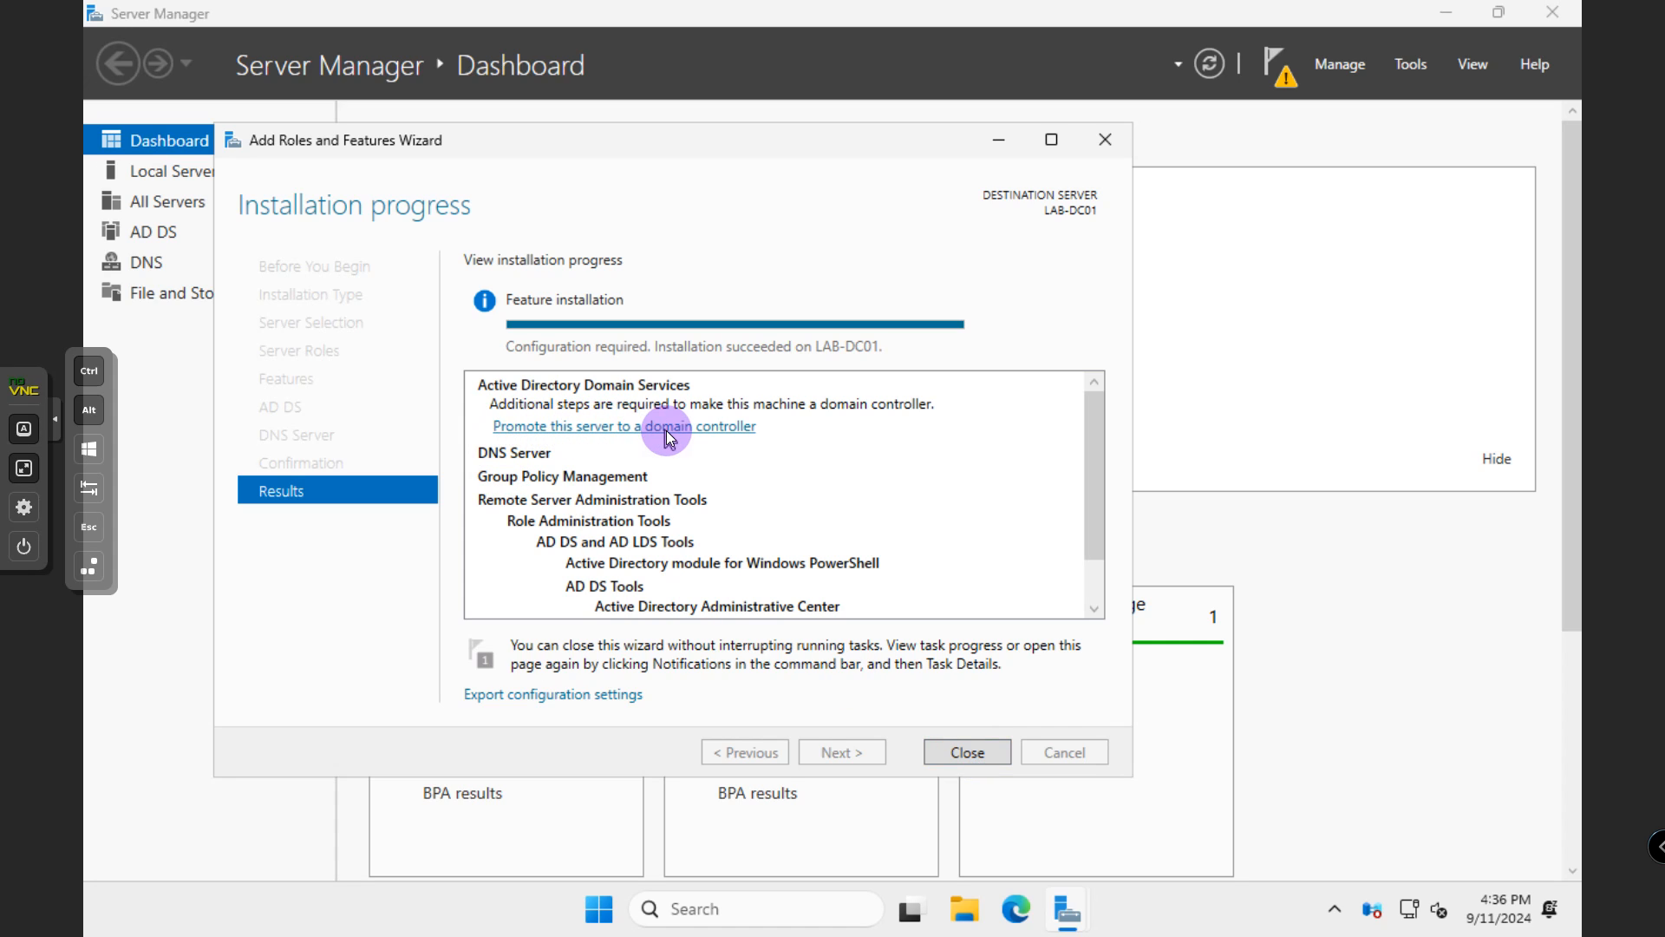
click(1282, 85)
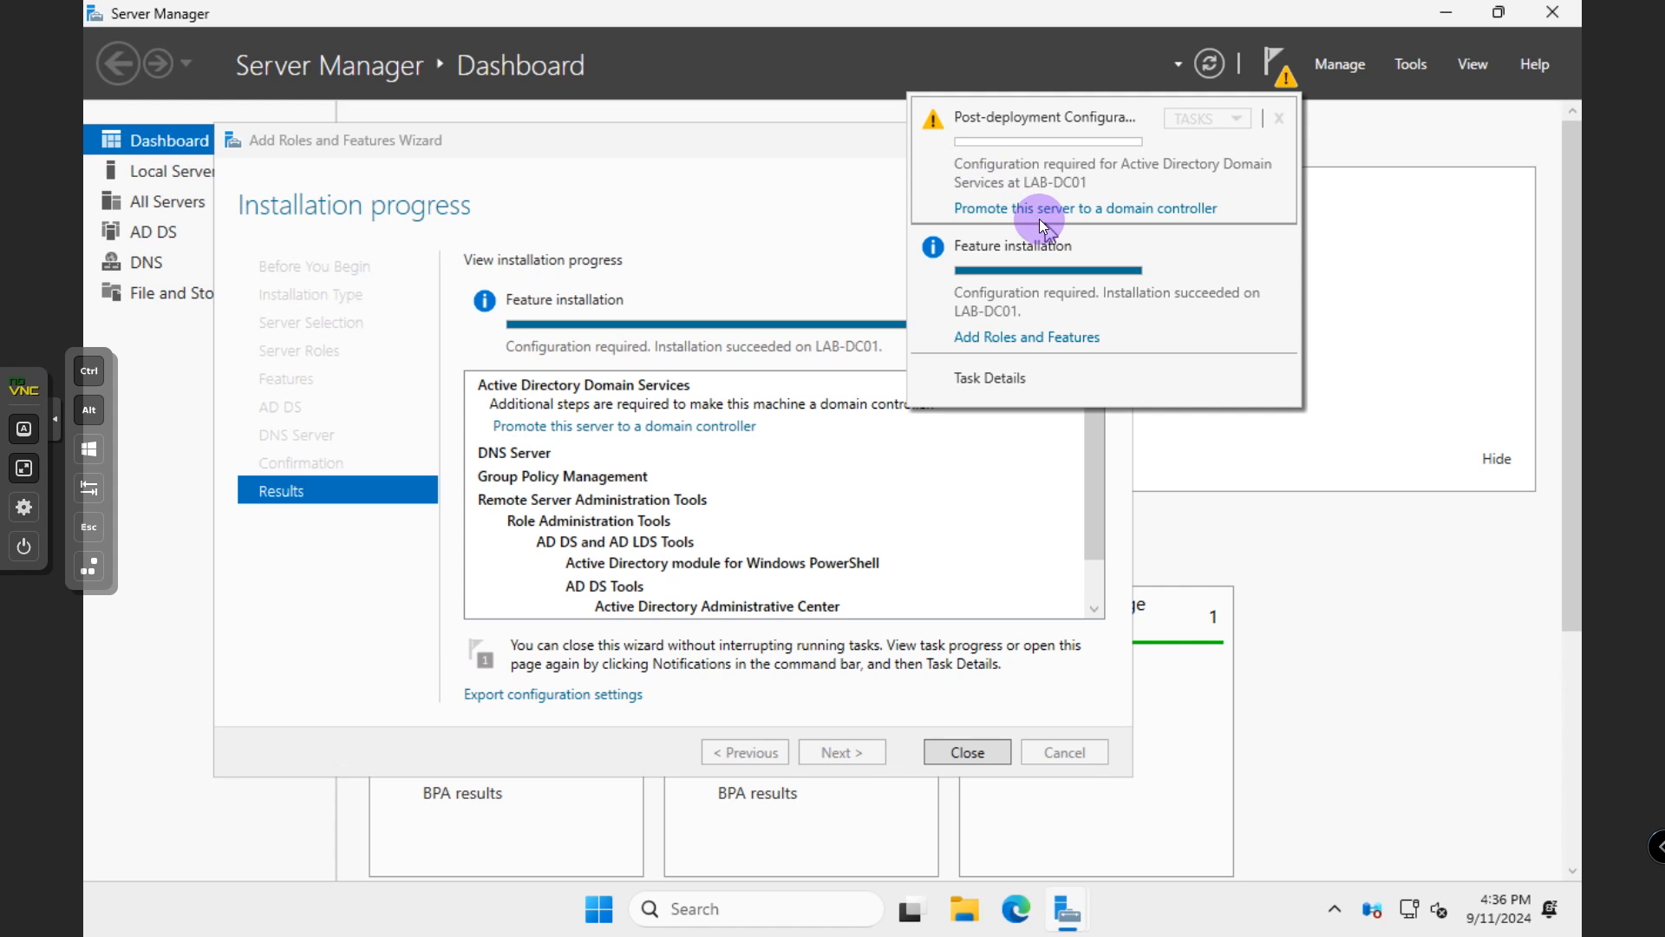
click(981, 751)
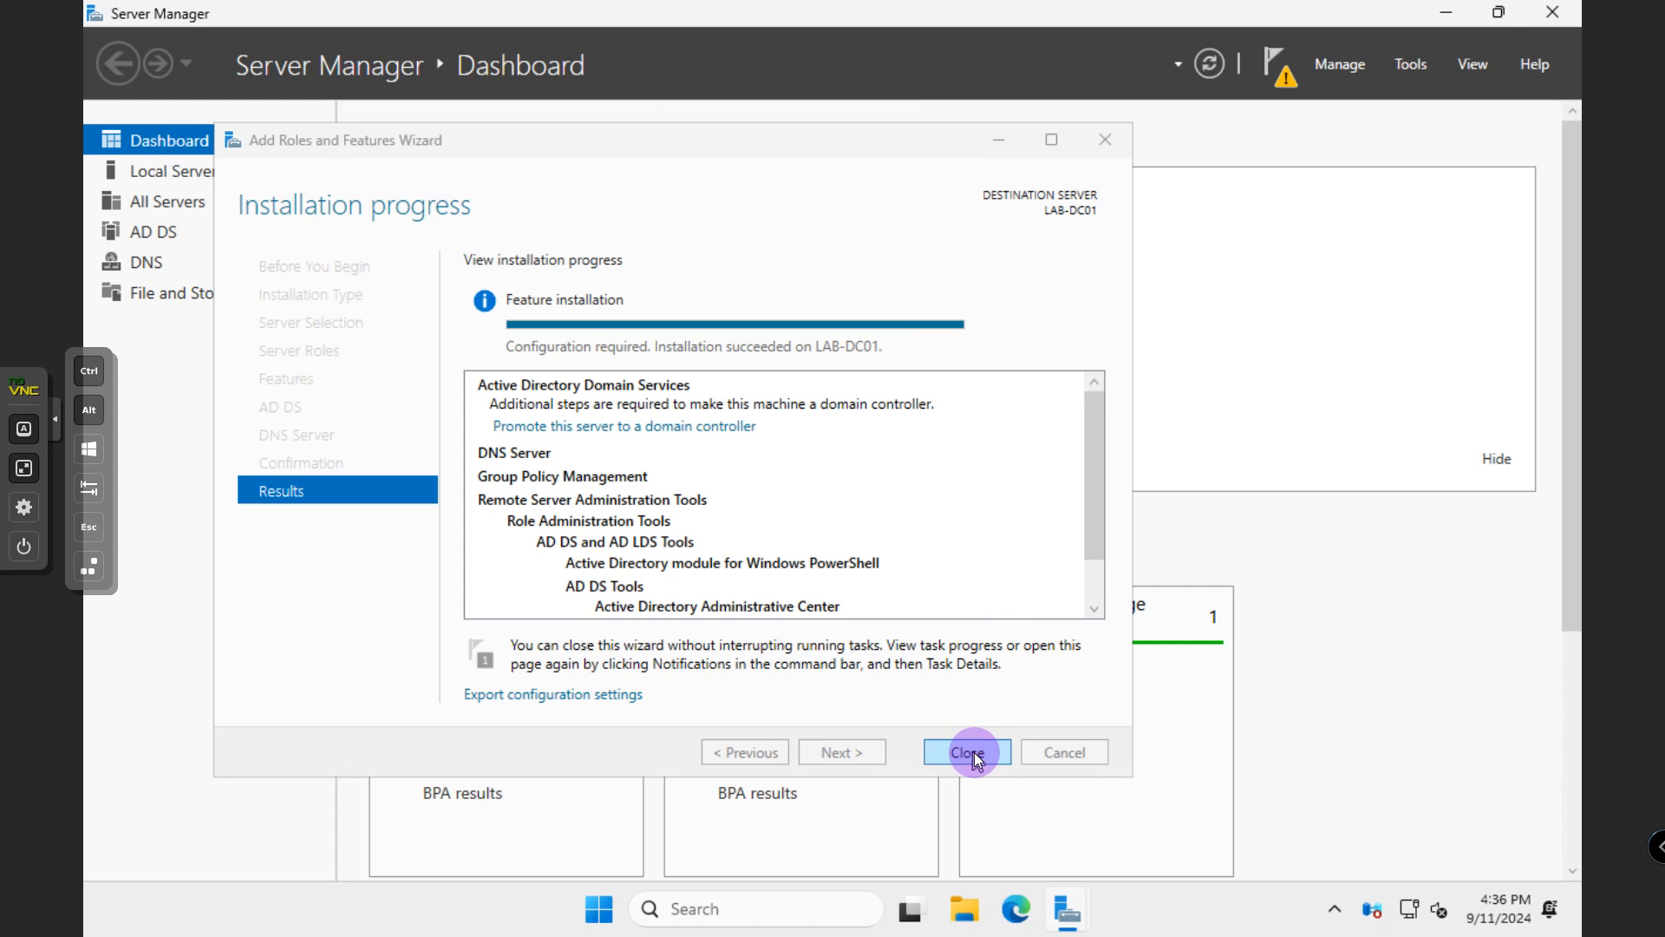
click(971, 757)
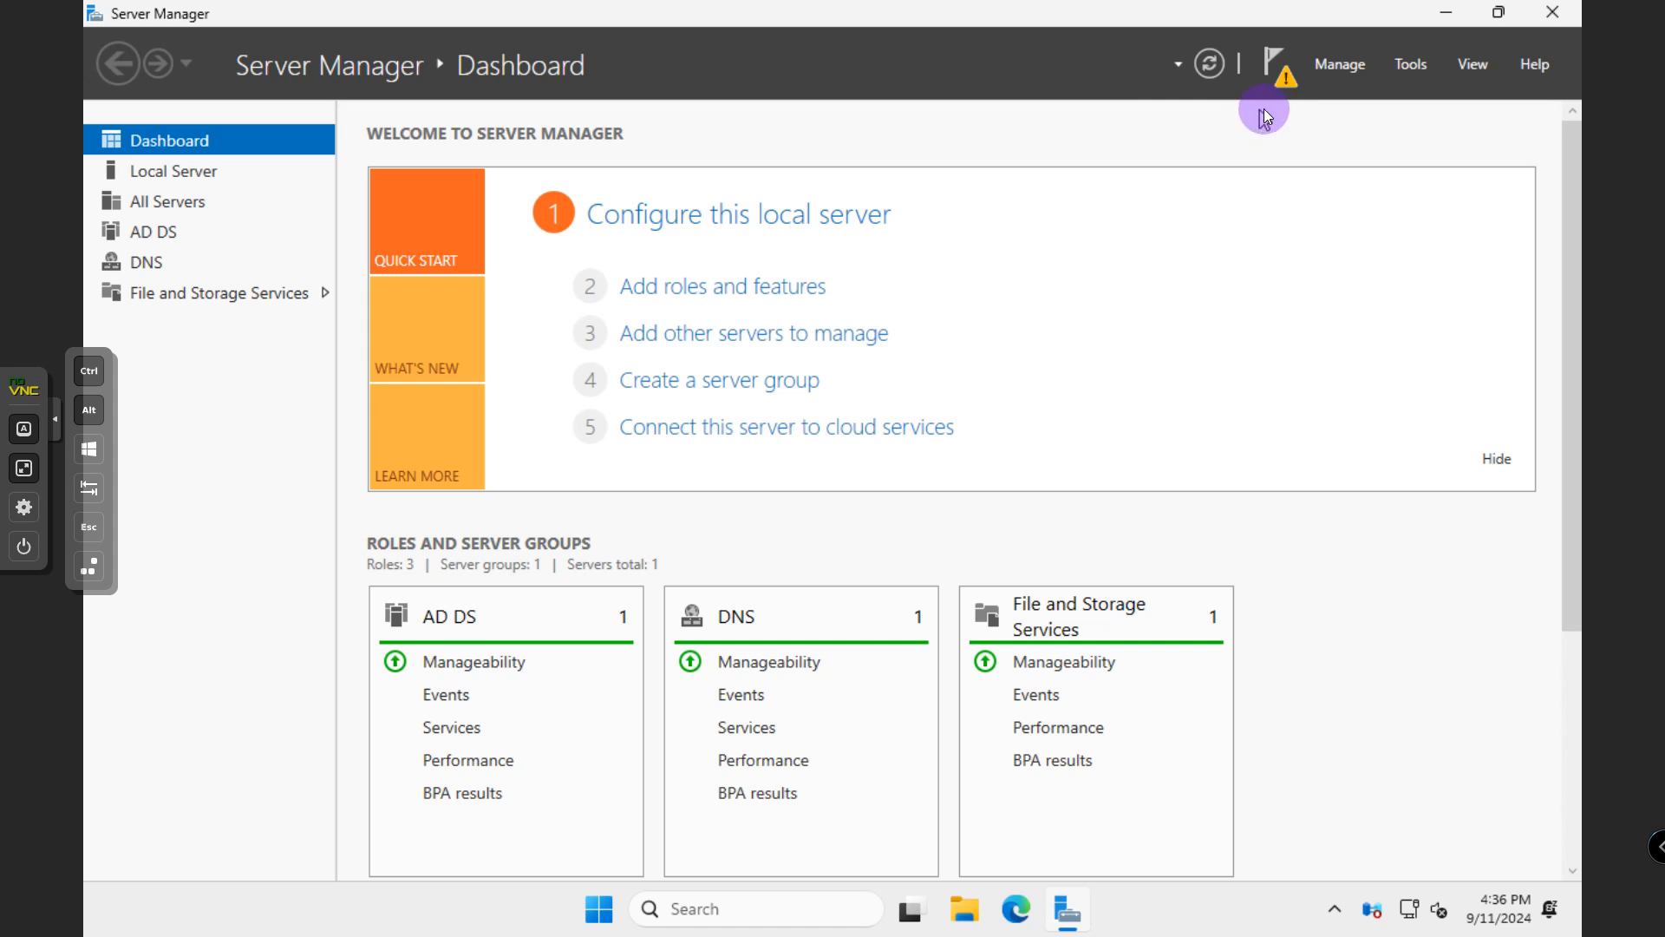
Step: Start promoting the server to a domain controller and add a new forest with the root domain name homelabs.local
click(1285, 78)
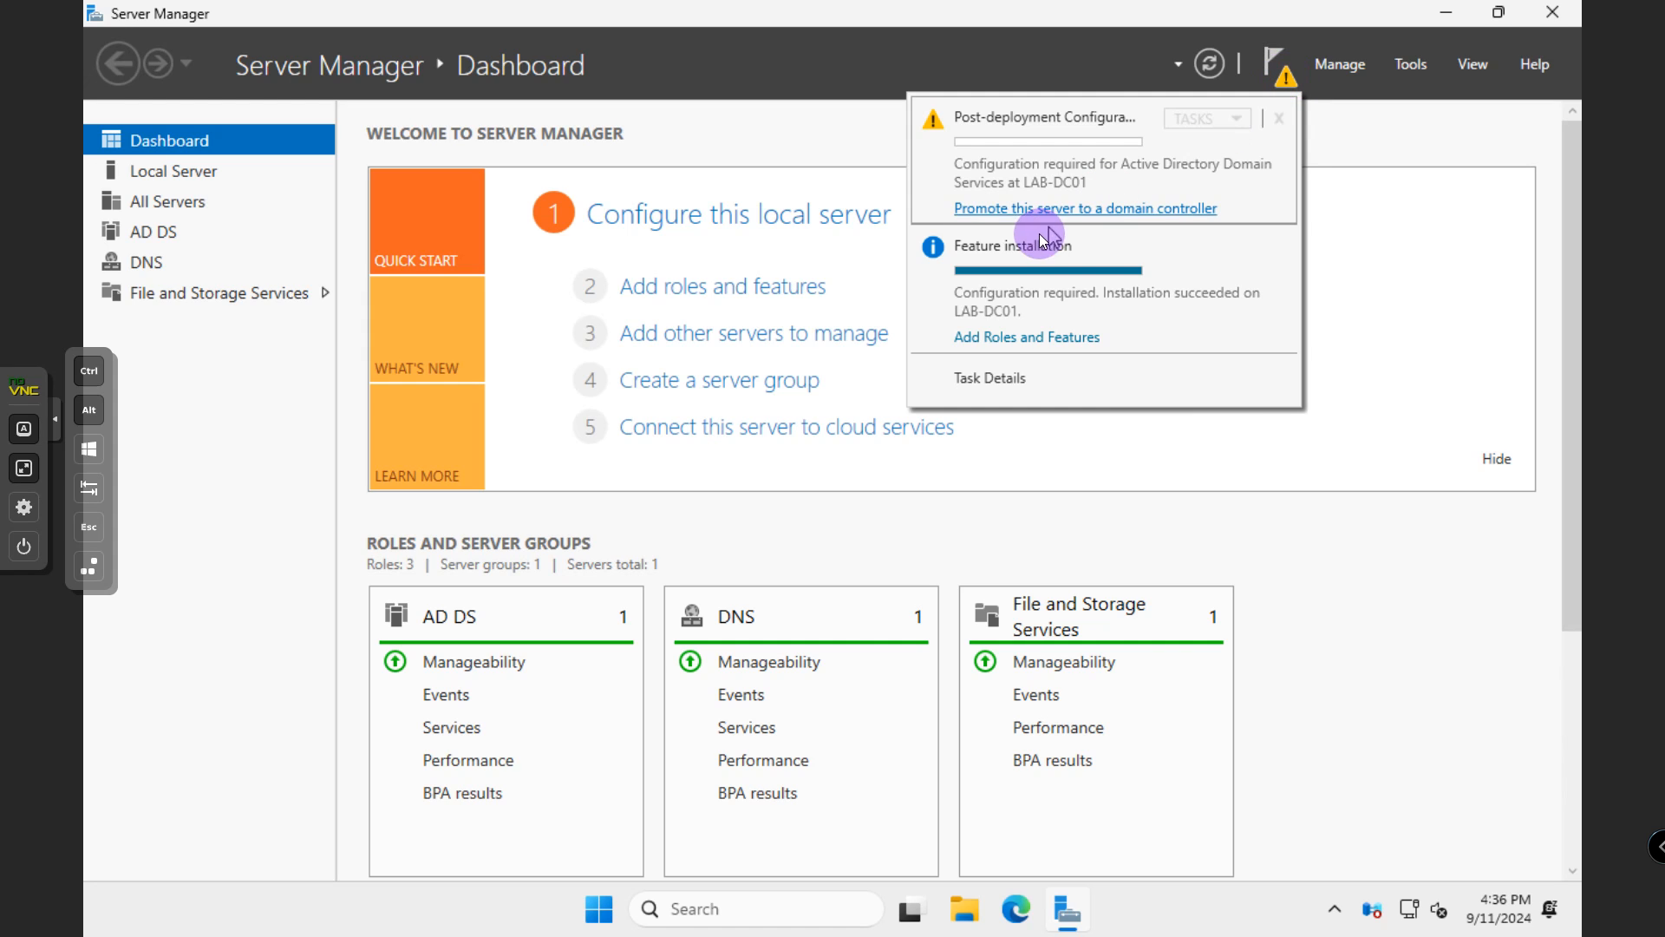
click(1024, 216)
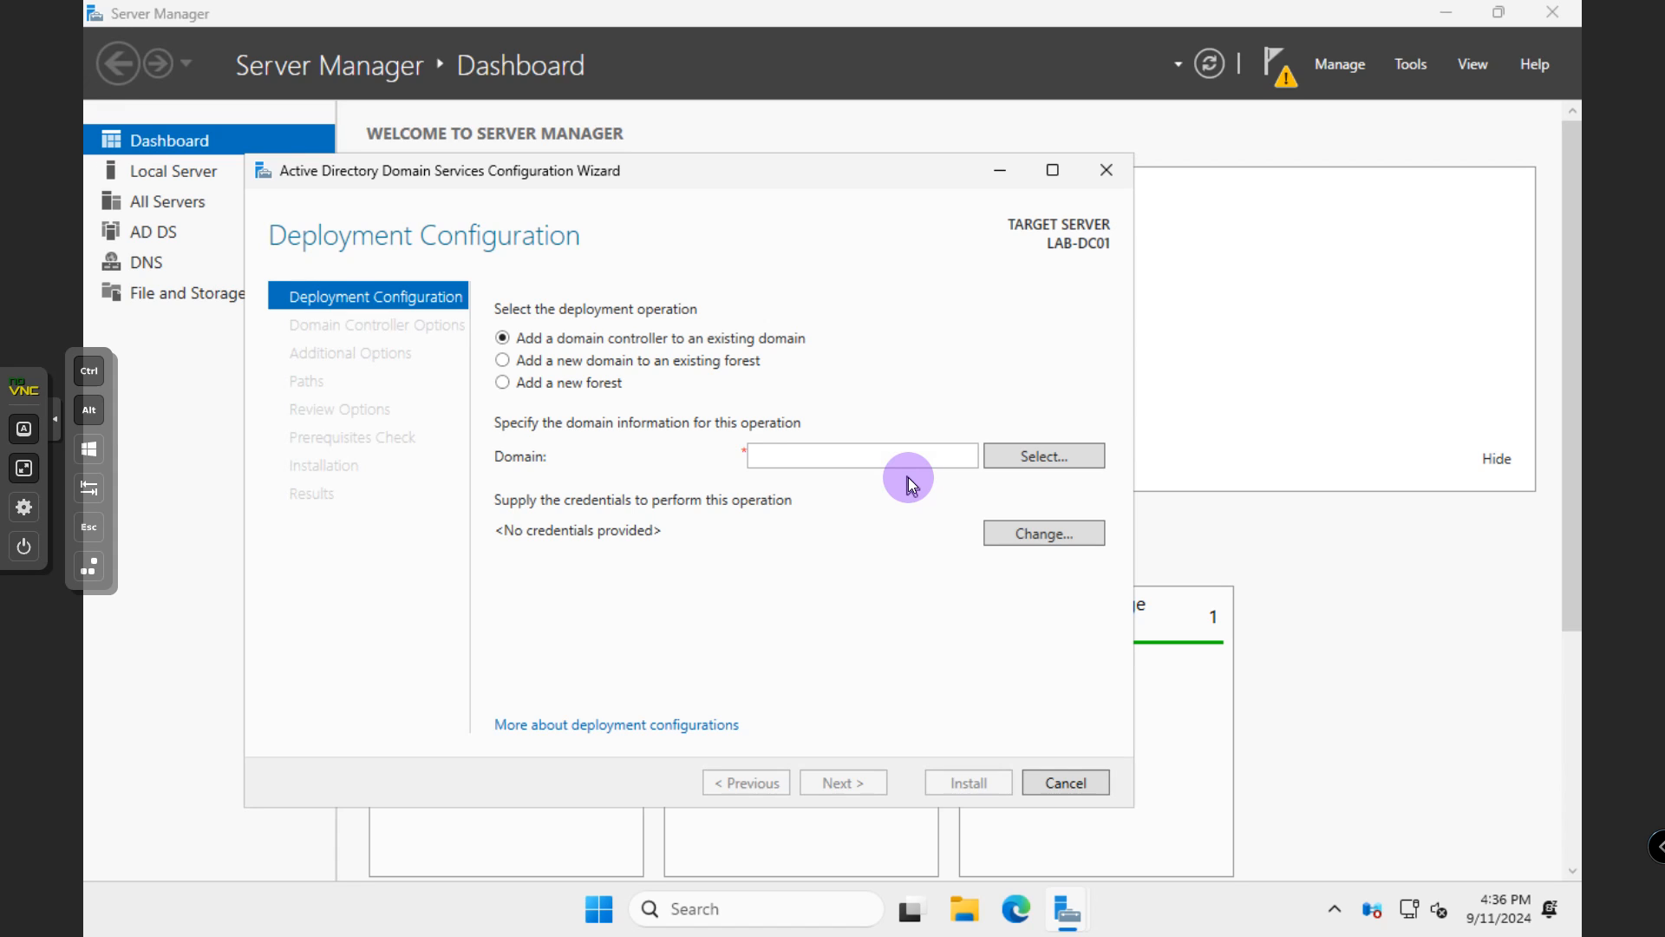
click(849, 460)
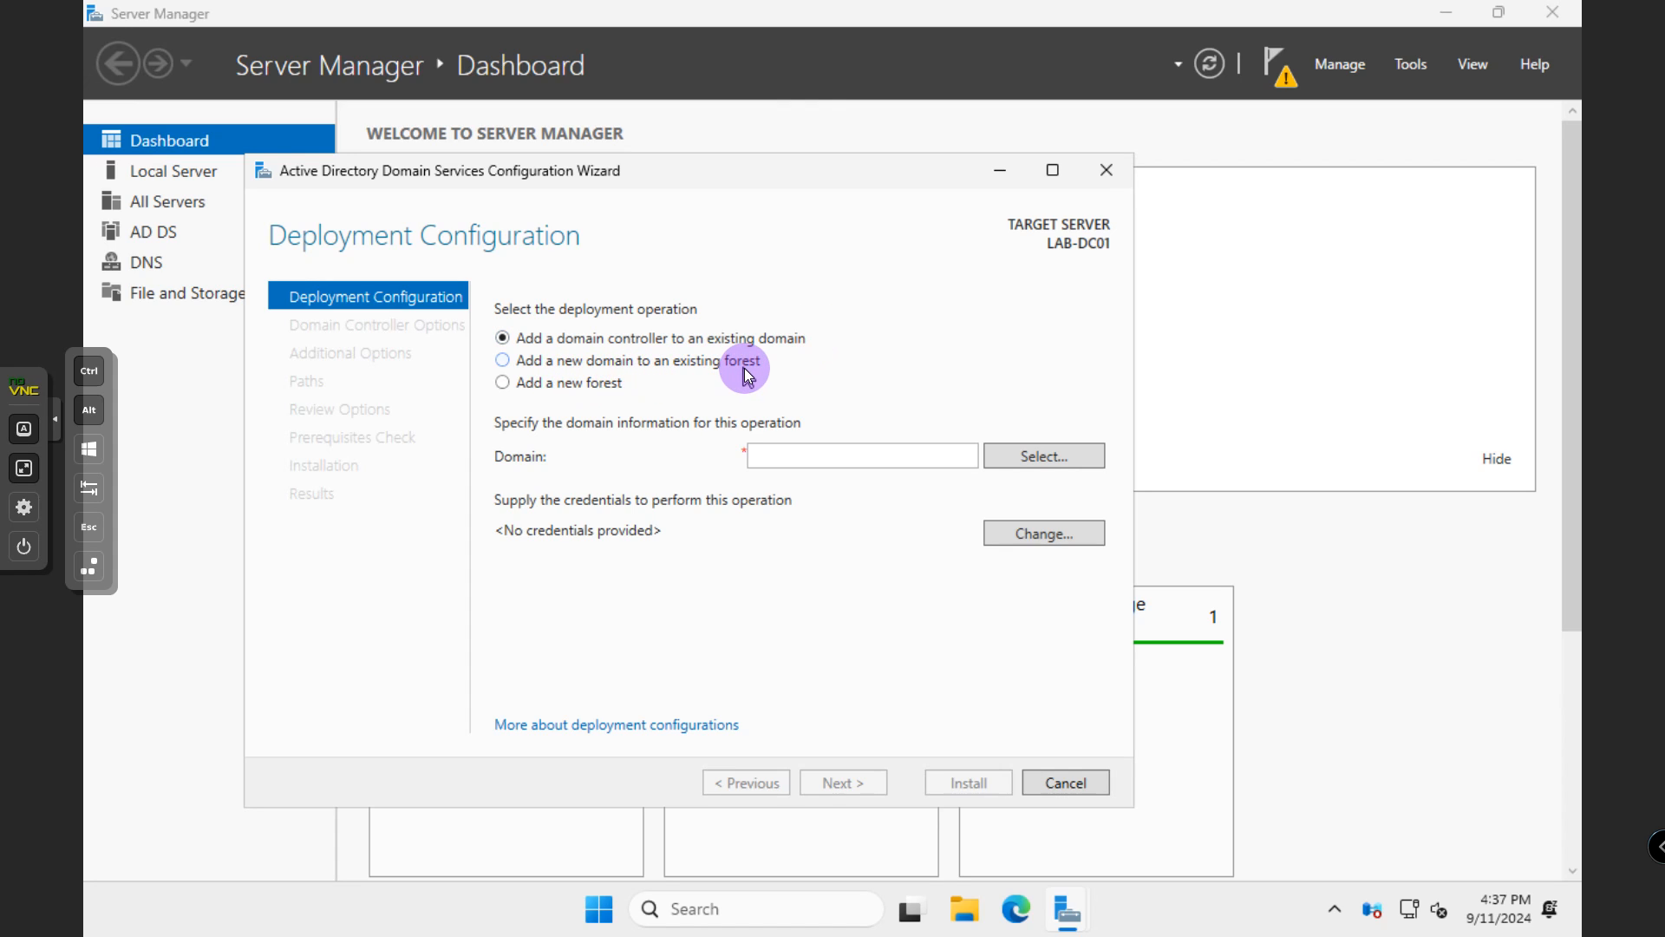
click(505, 389)
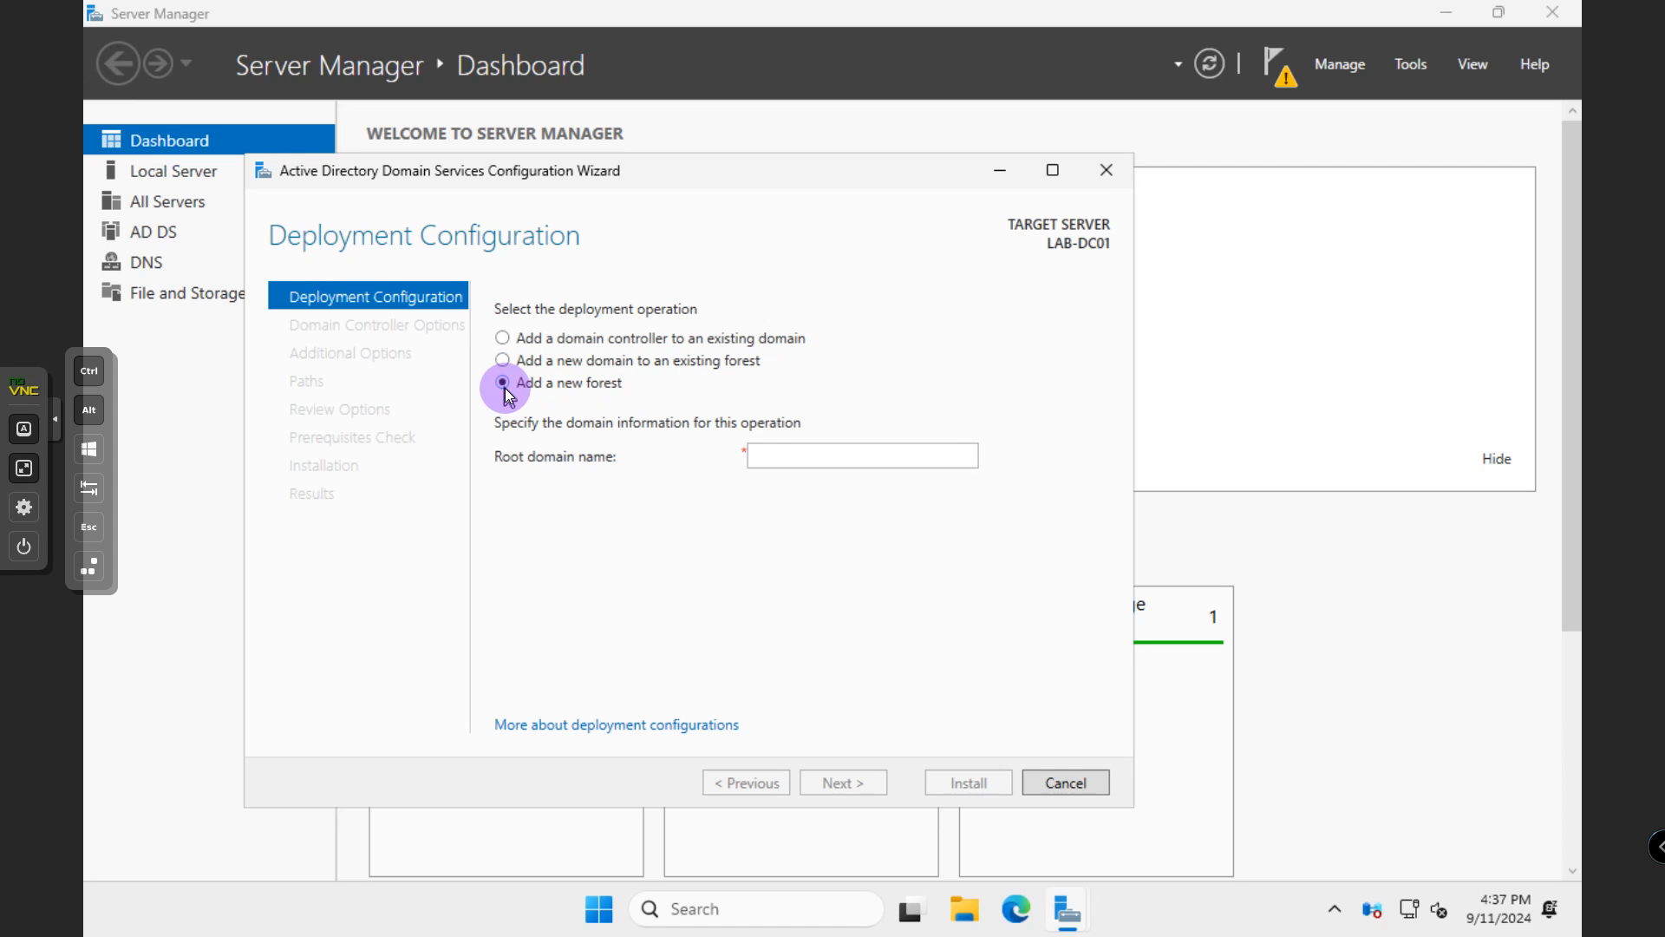
click(767, 467)
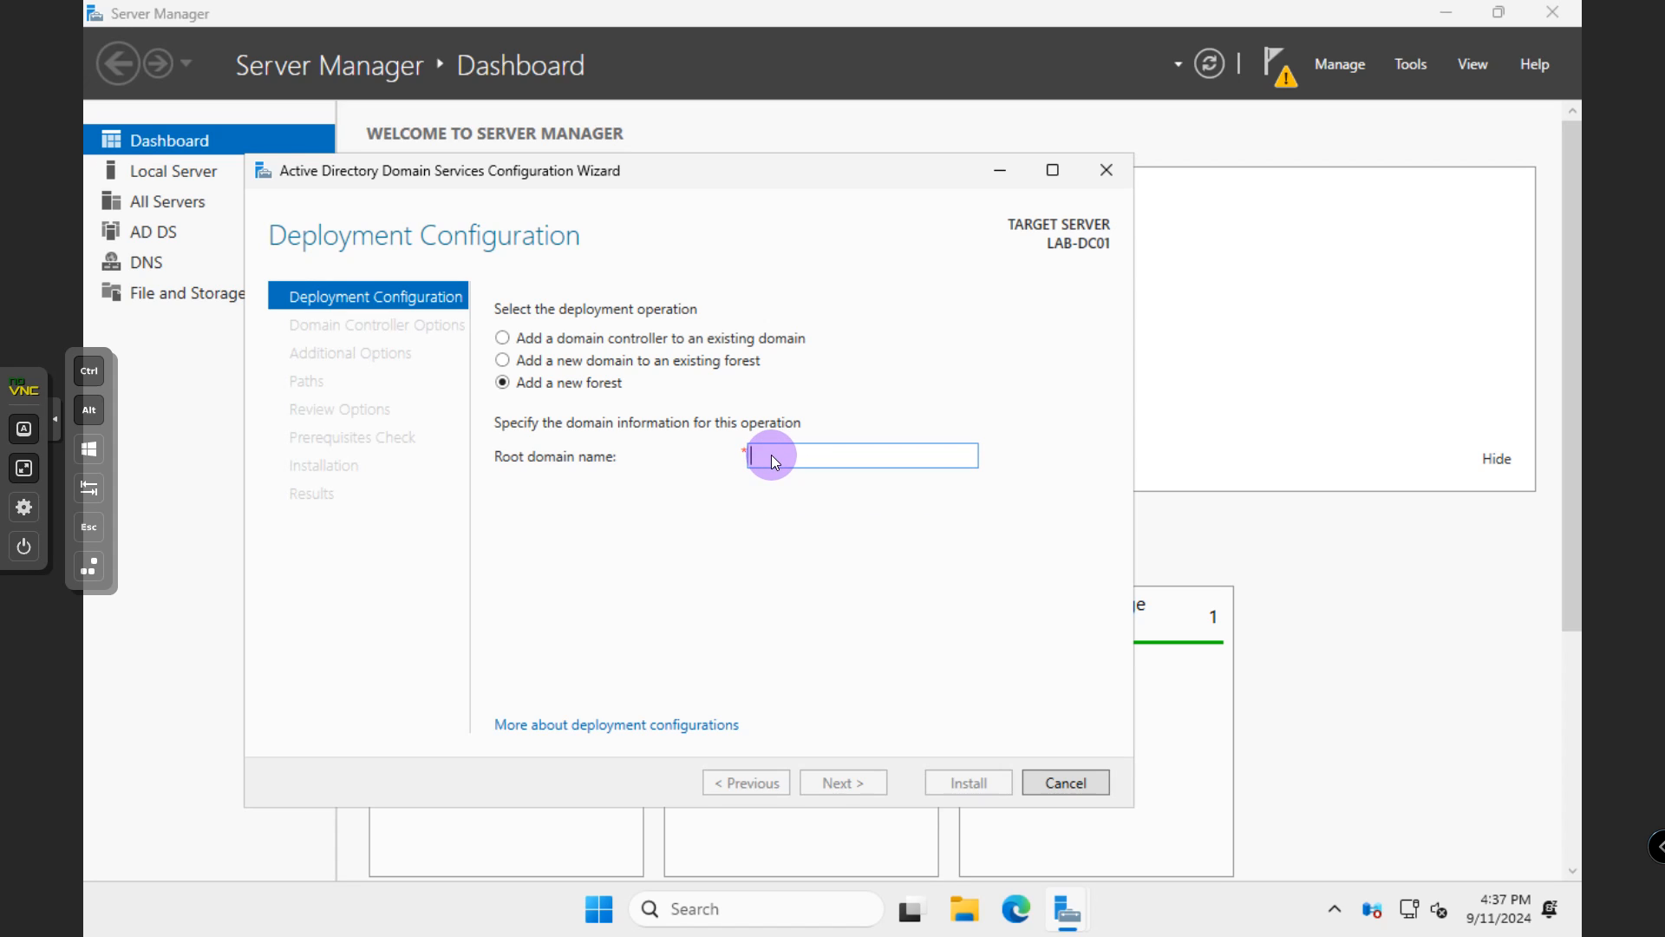
text(hd)
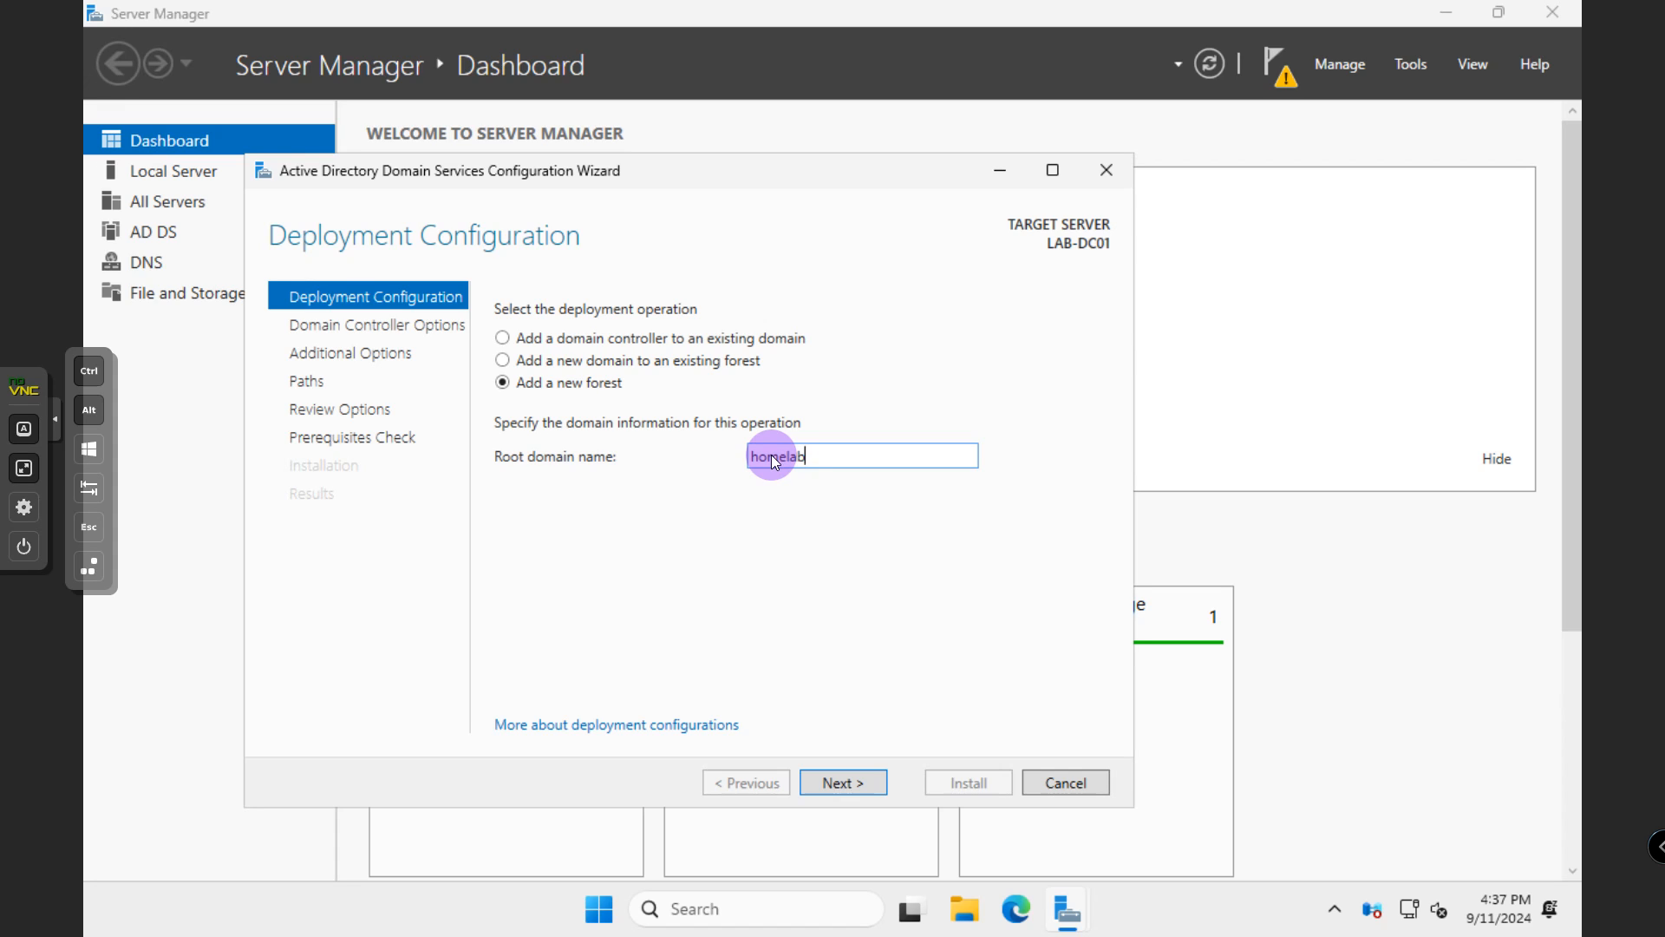
text(melabs.local)
click(850, 790)
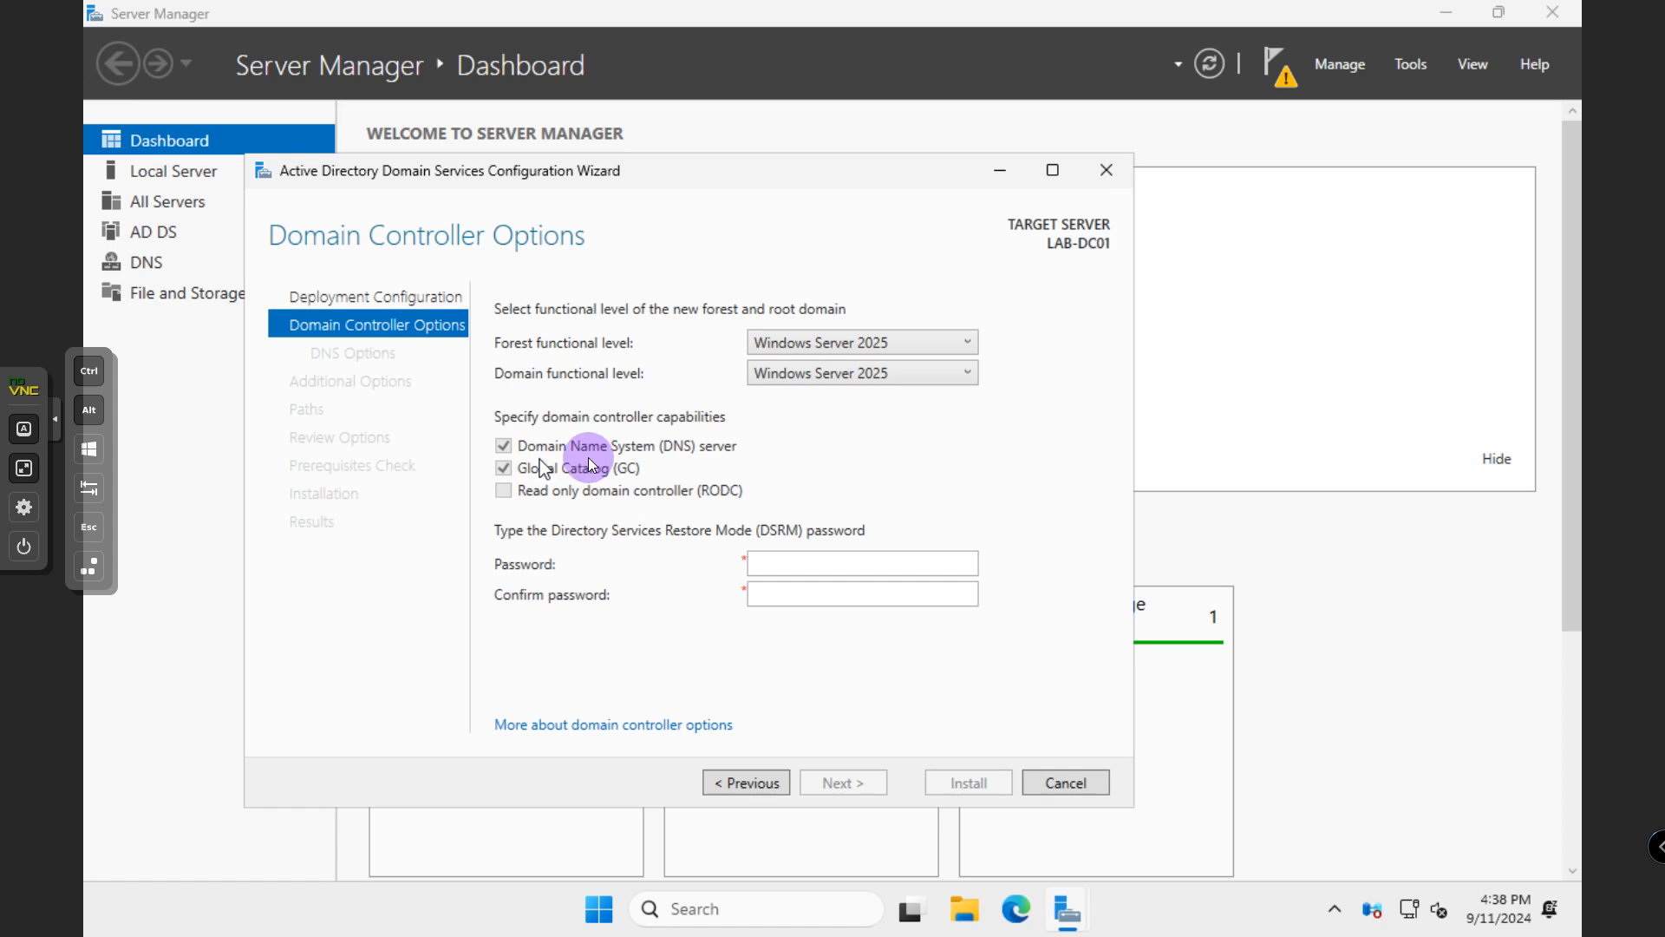
Step: Enter and confirm the Directory Services Restore Mode (DSRM) password and accept the domain controller options
click(782, 563)
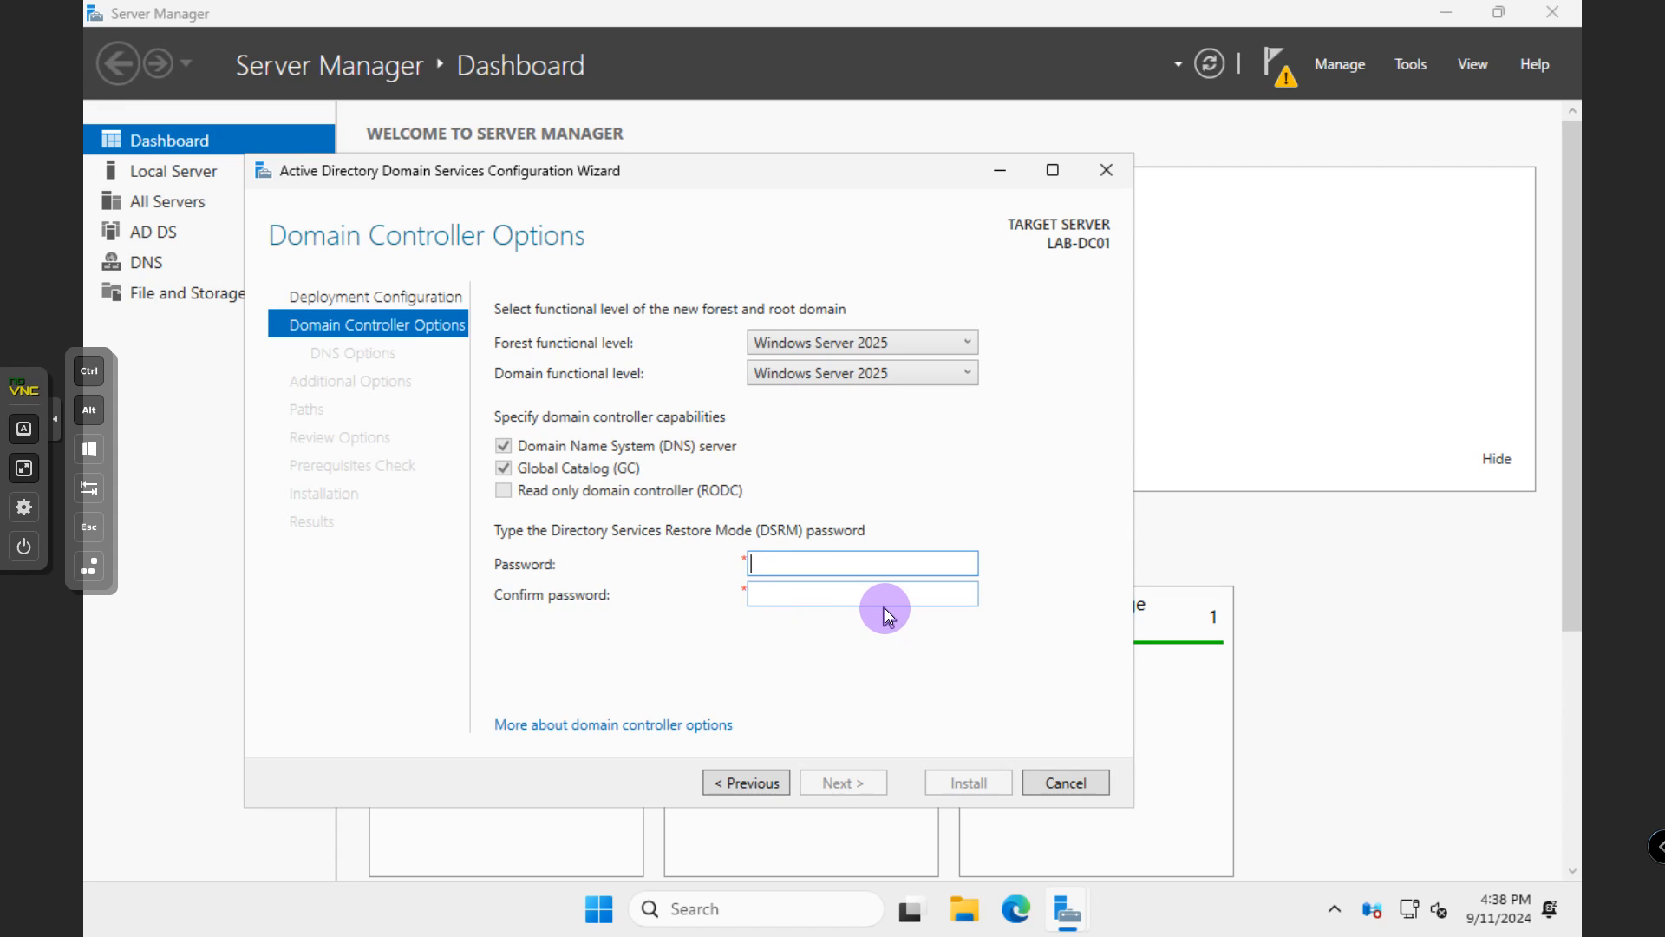
text(•••••••••••)
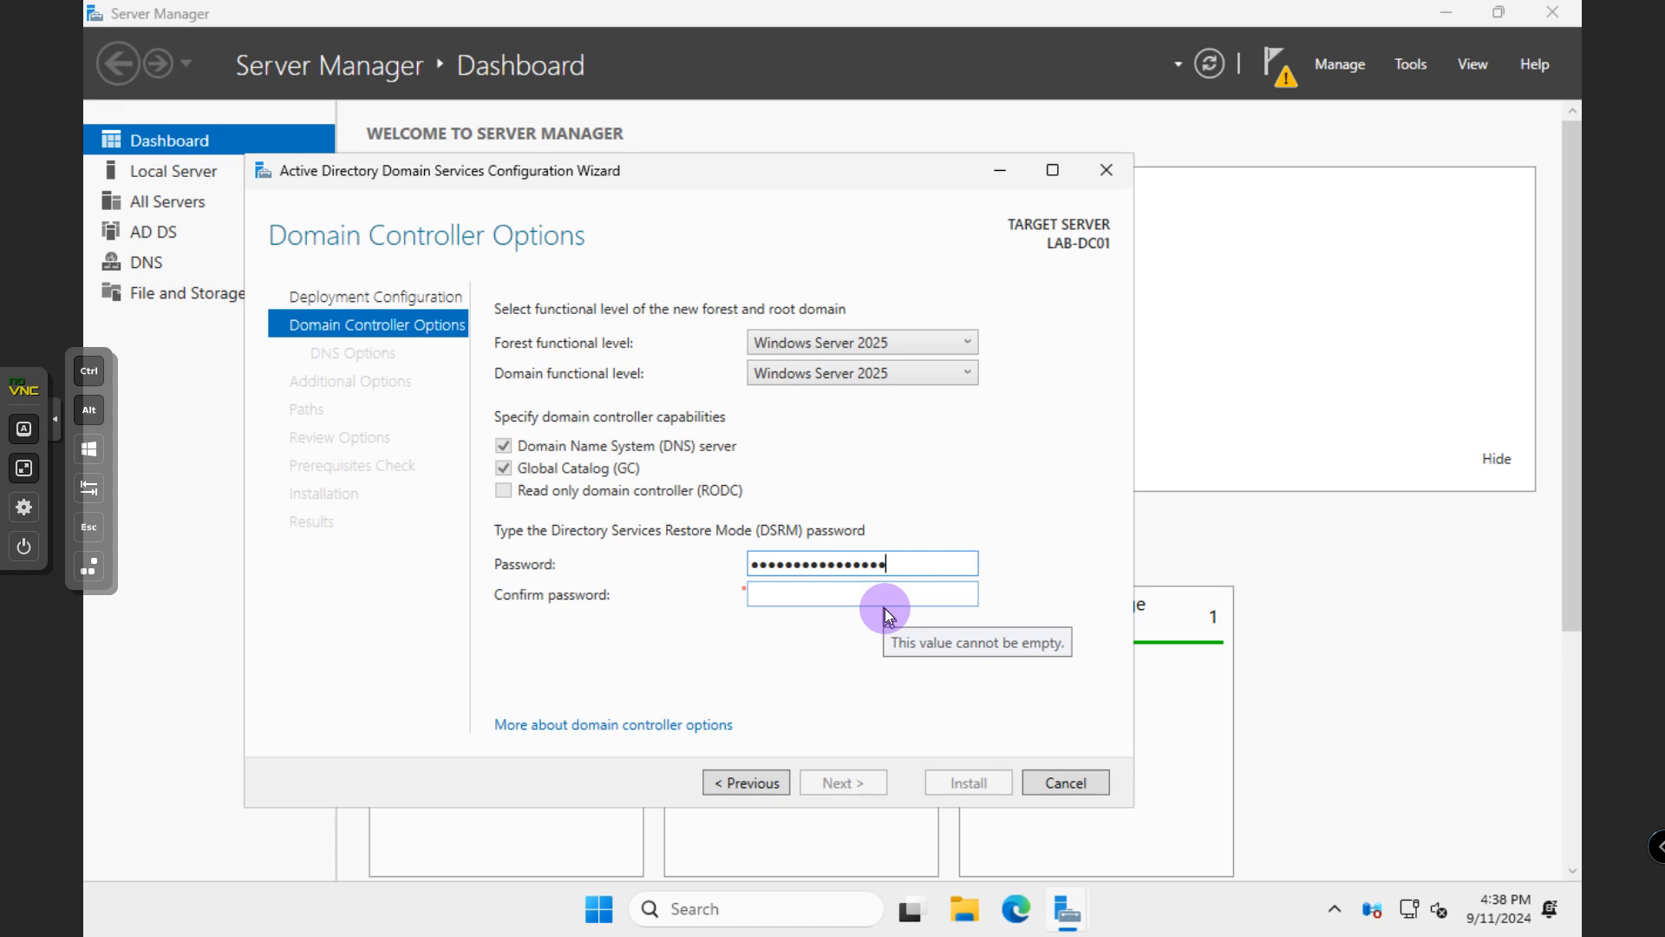
key(Tab)
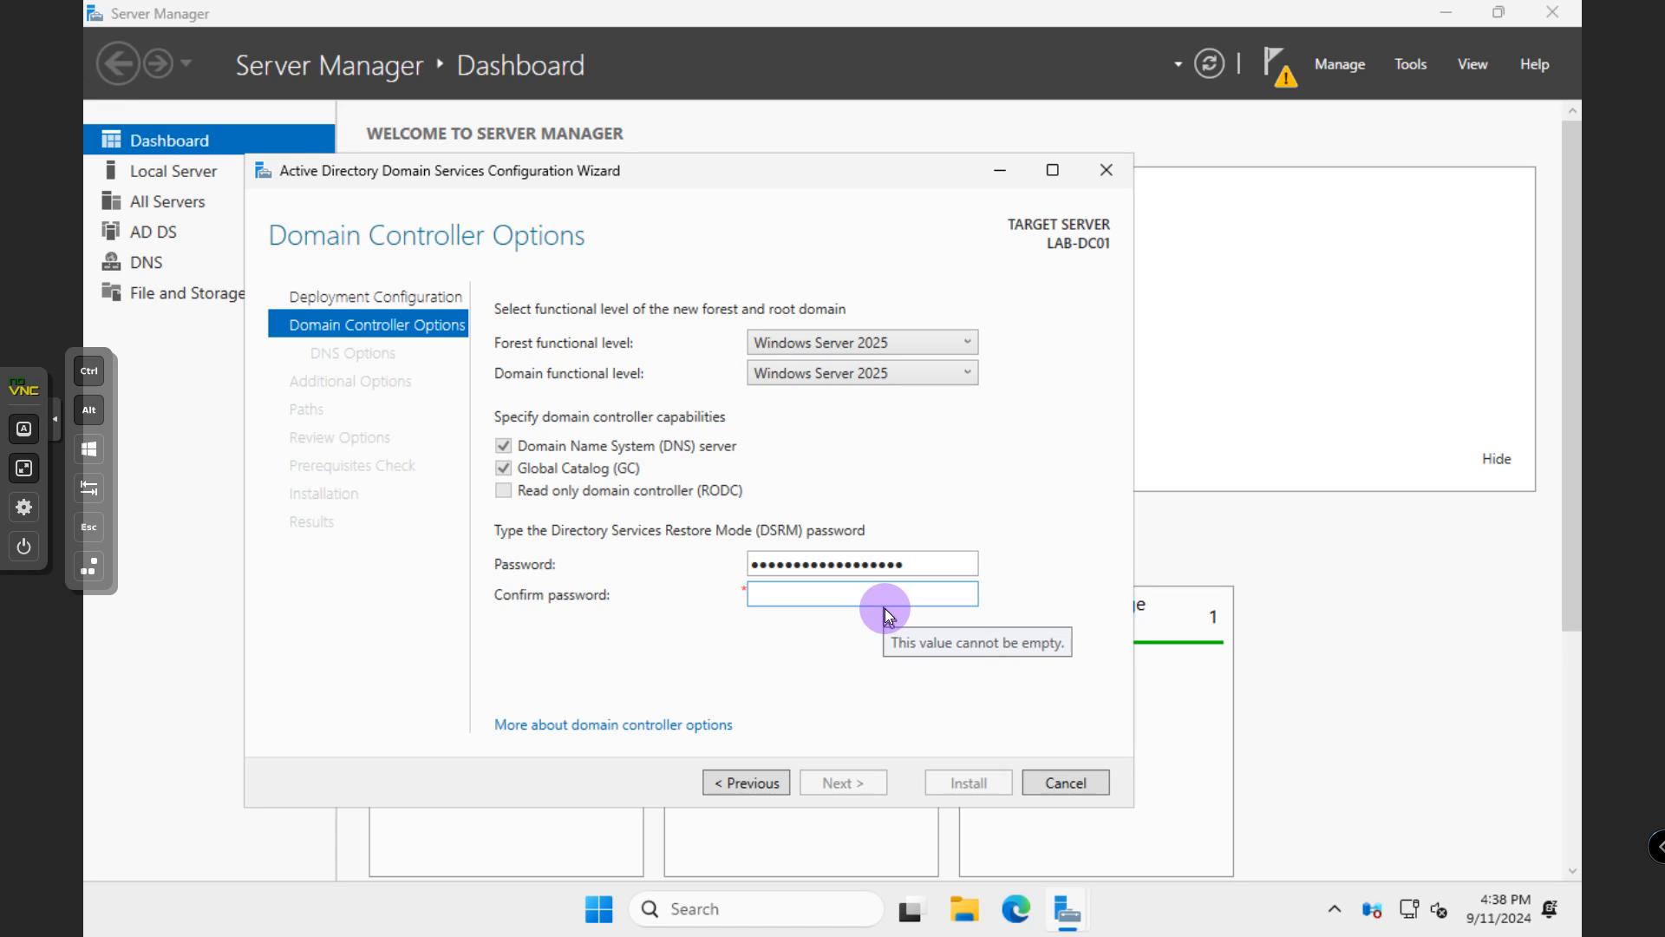
text(••••••••••••••••)
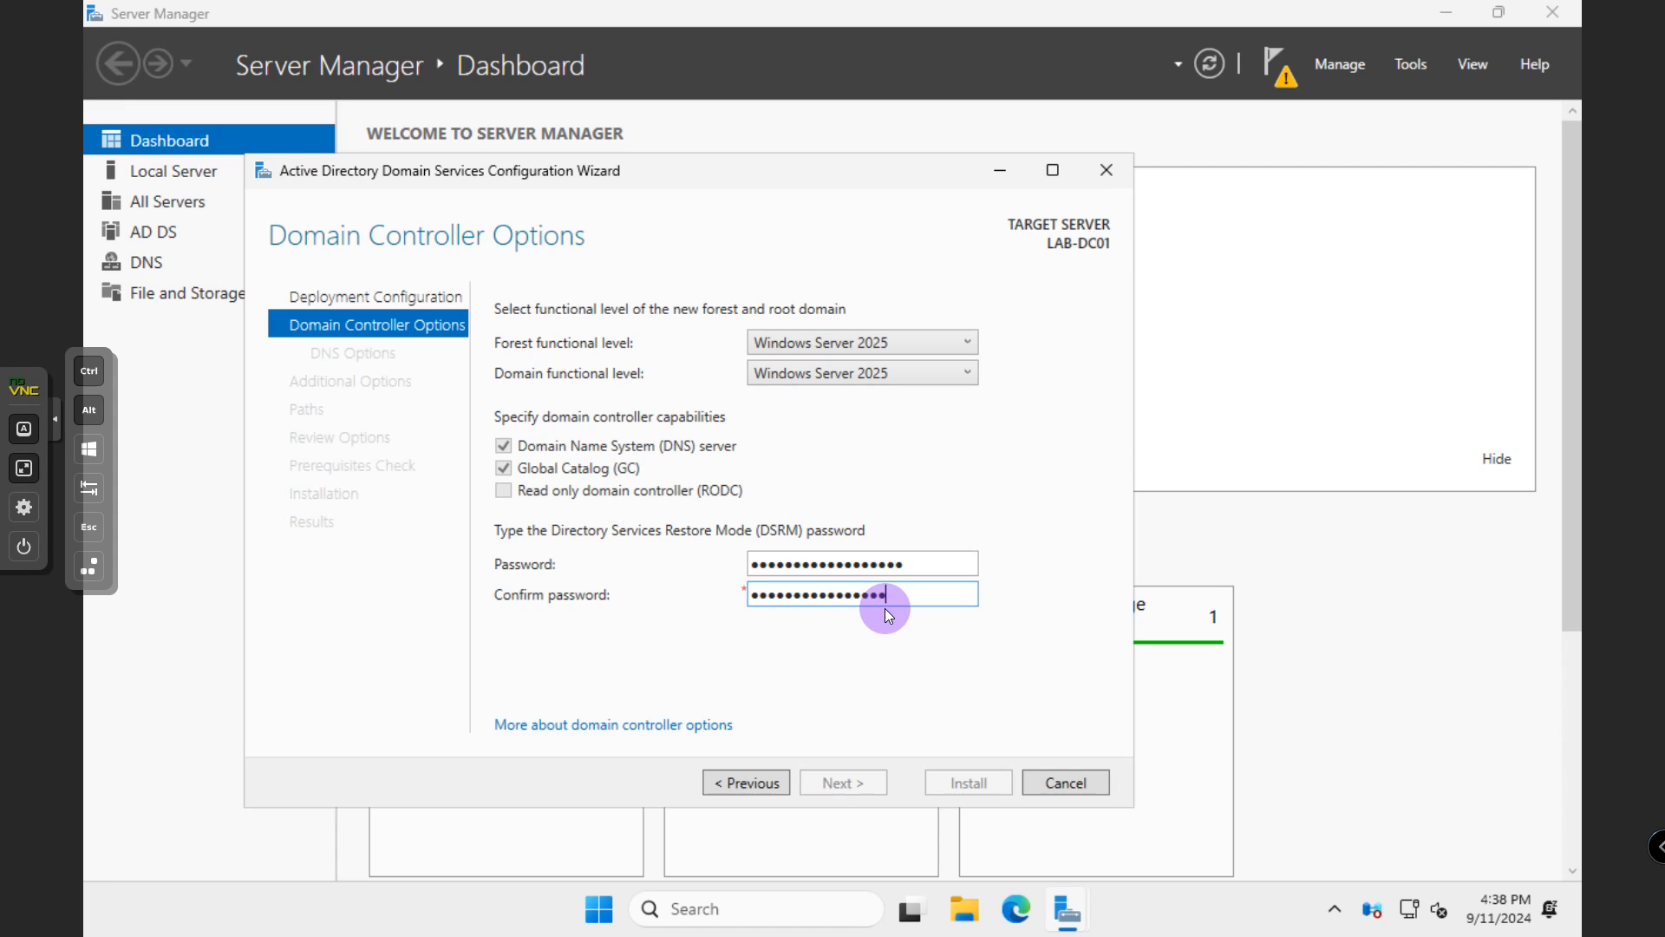
text(••)
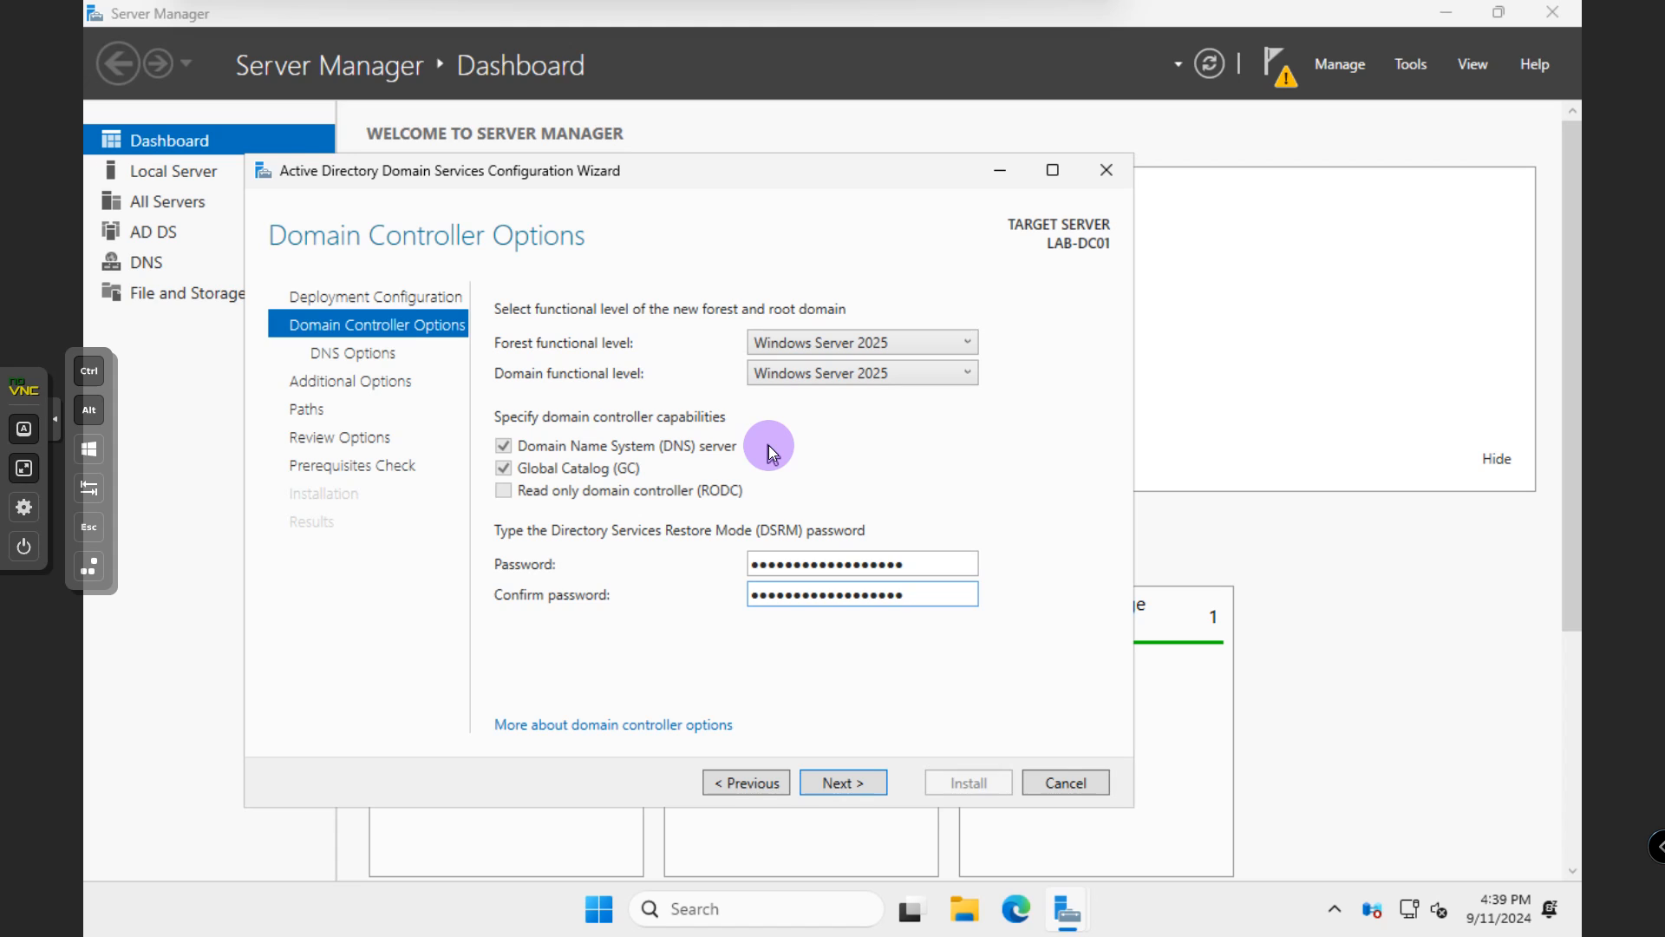
mouse_move(872, 12)
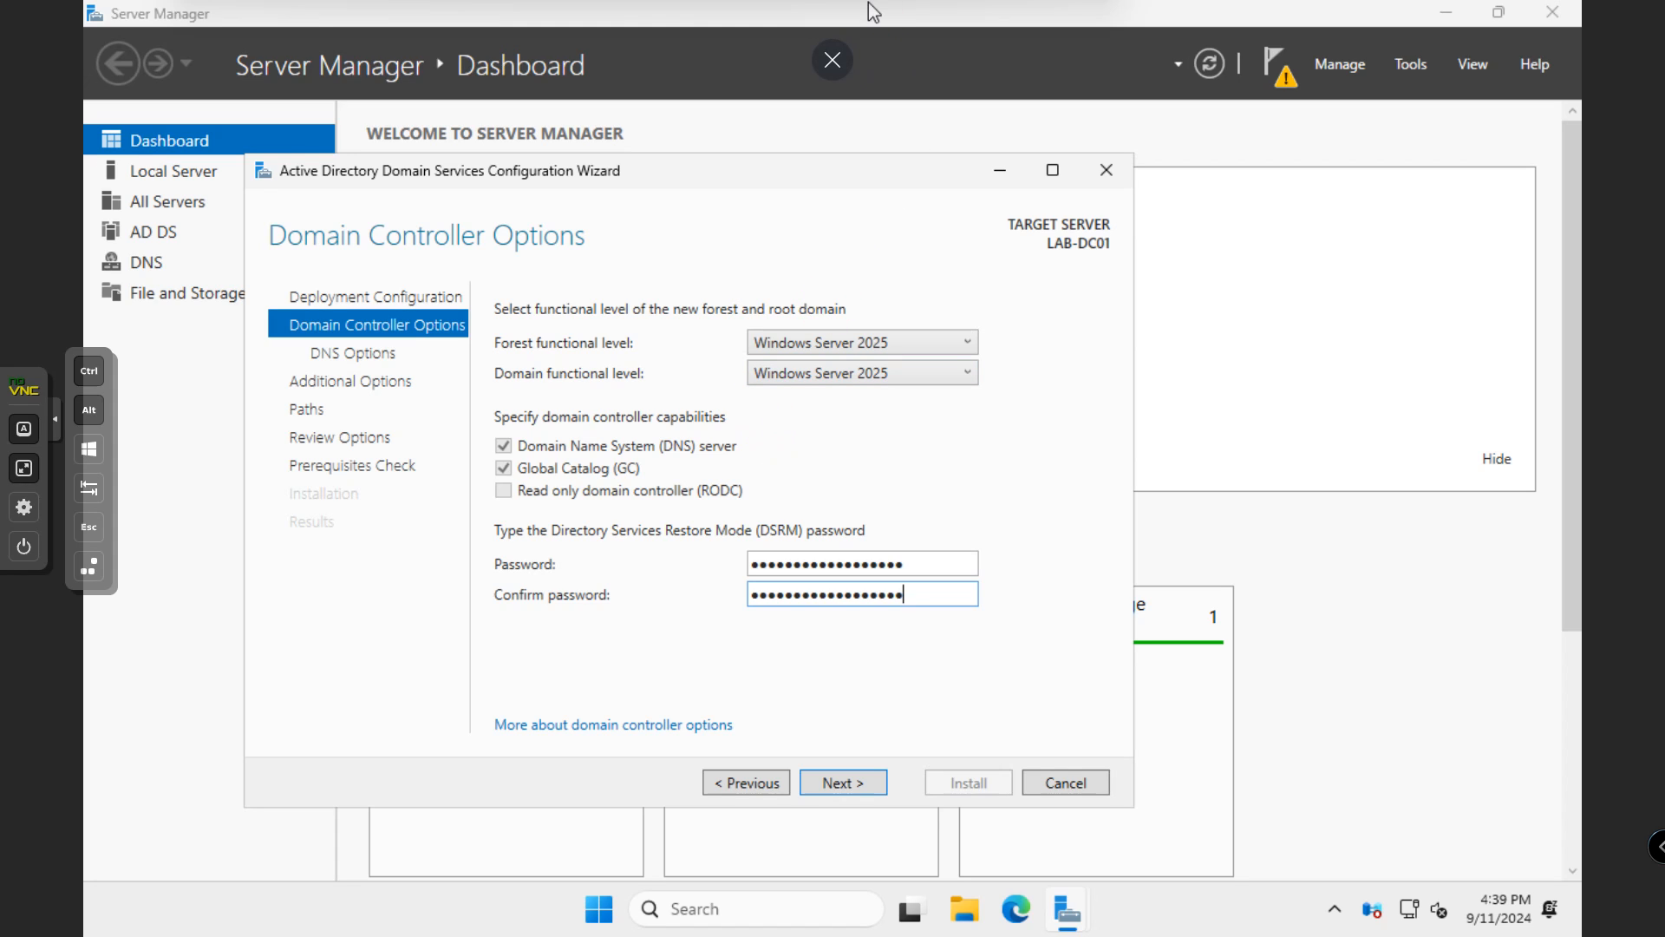
click(848, 786)
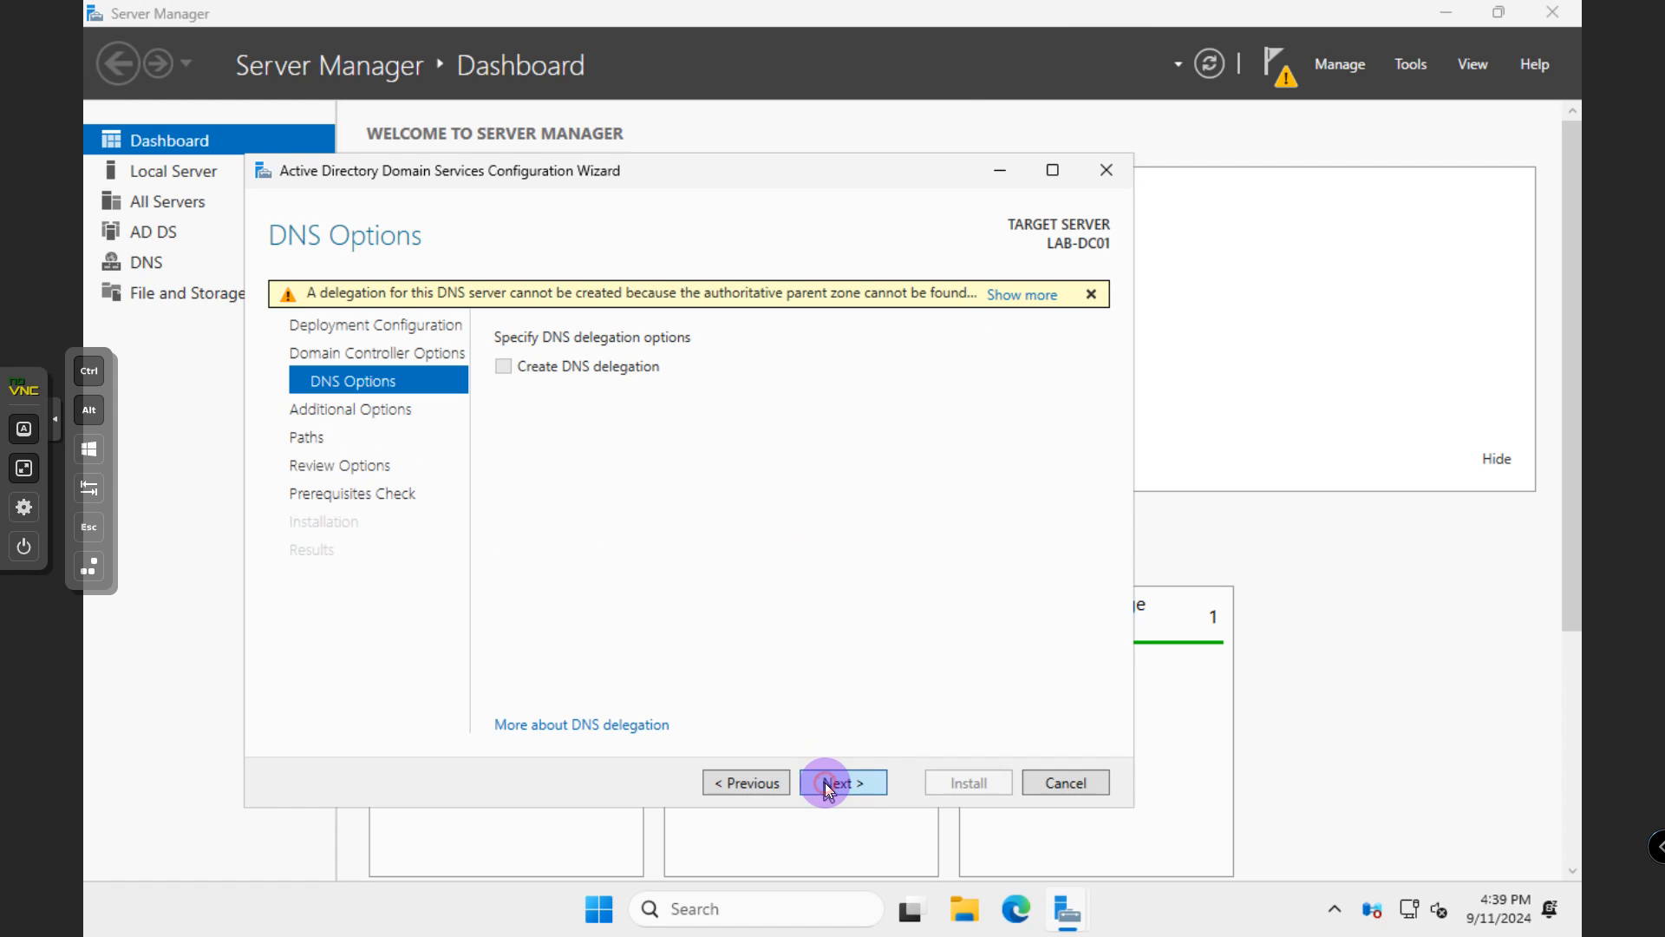
Step: Accept the default DNS options, the NetBIOS domain name HOMELABS and the default AD DS folder paths, and review the selections
click(825, 783)
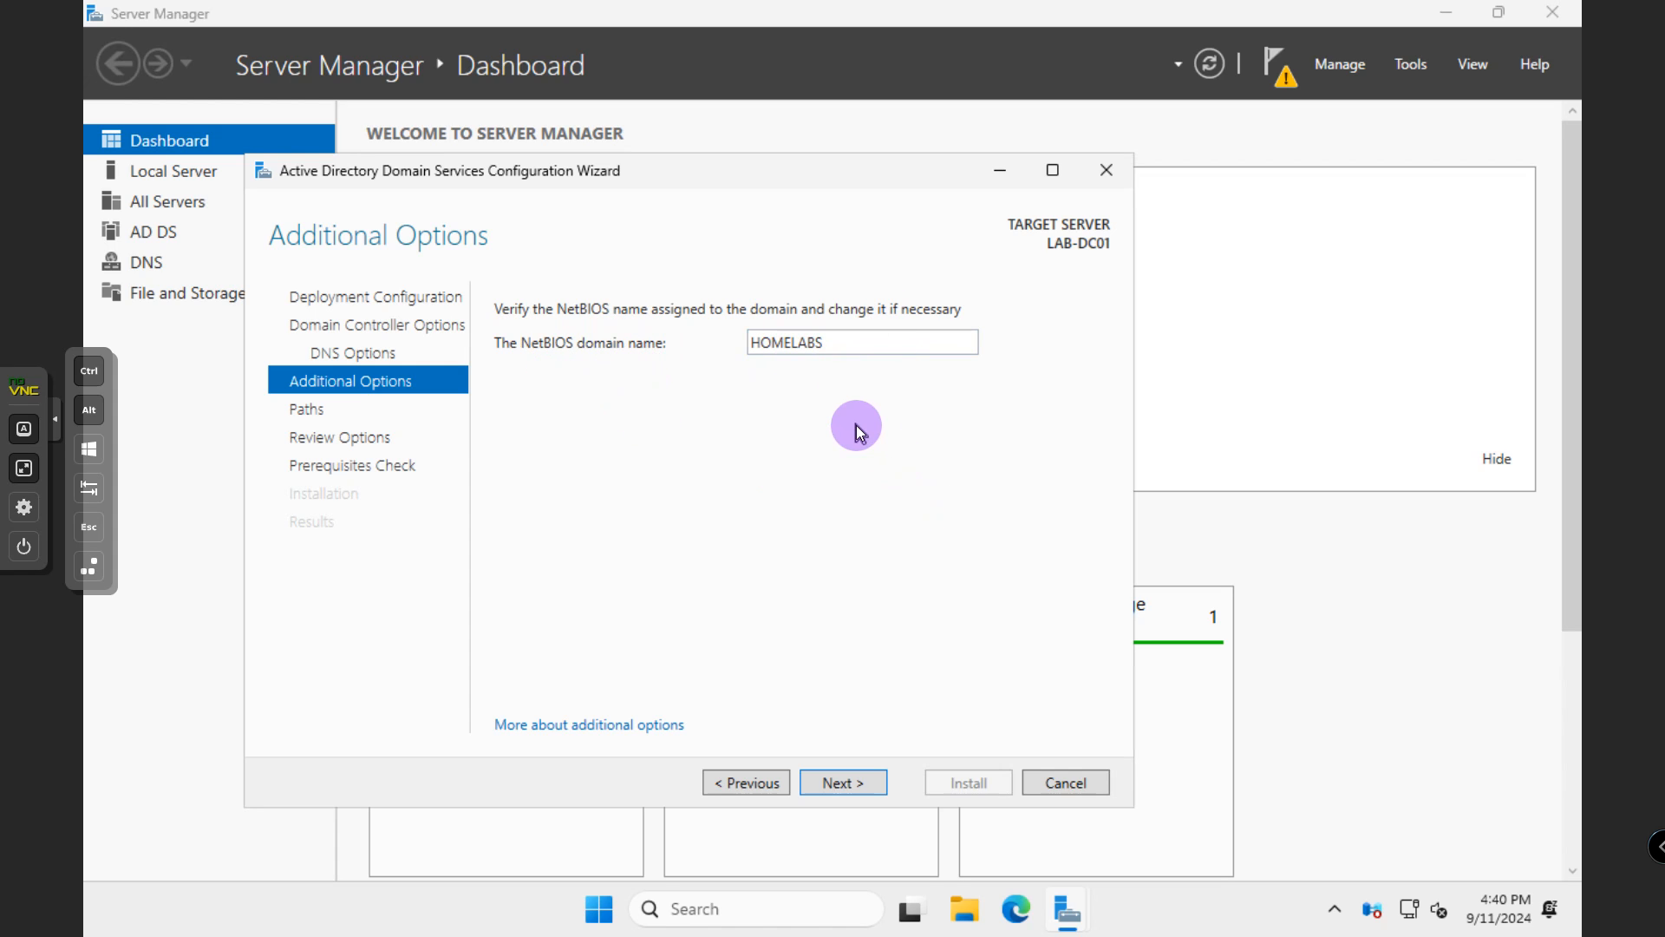
click(863, 783)
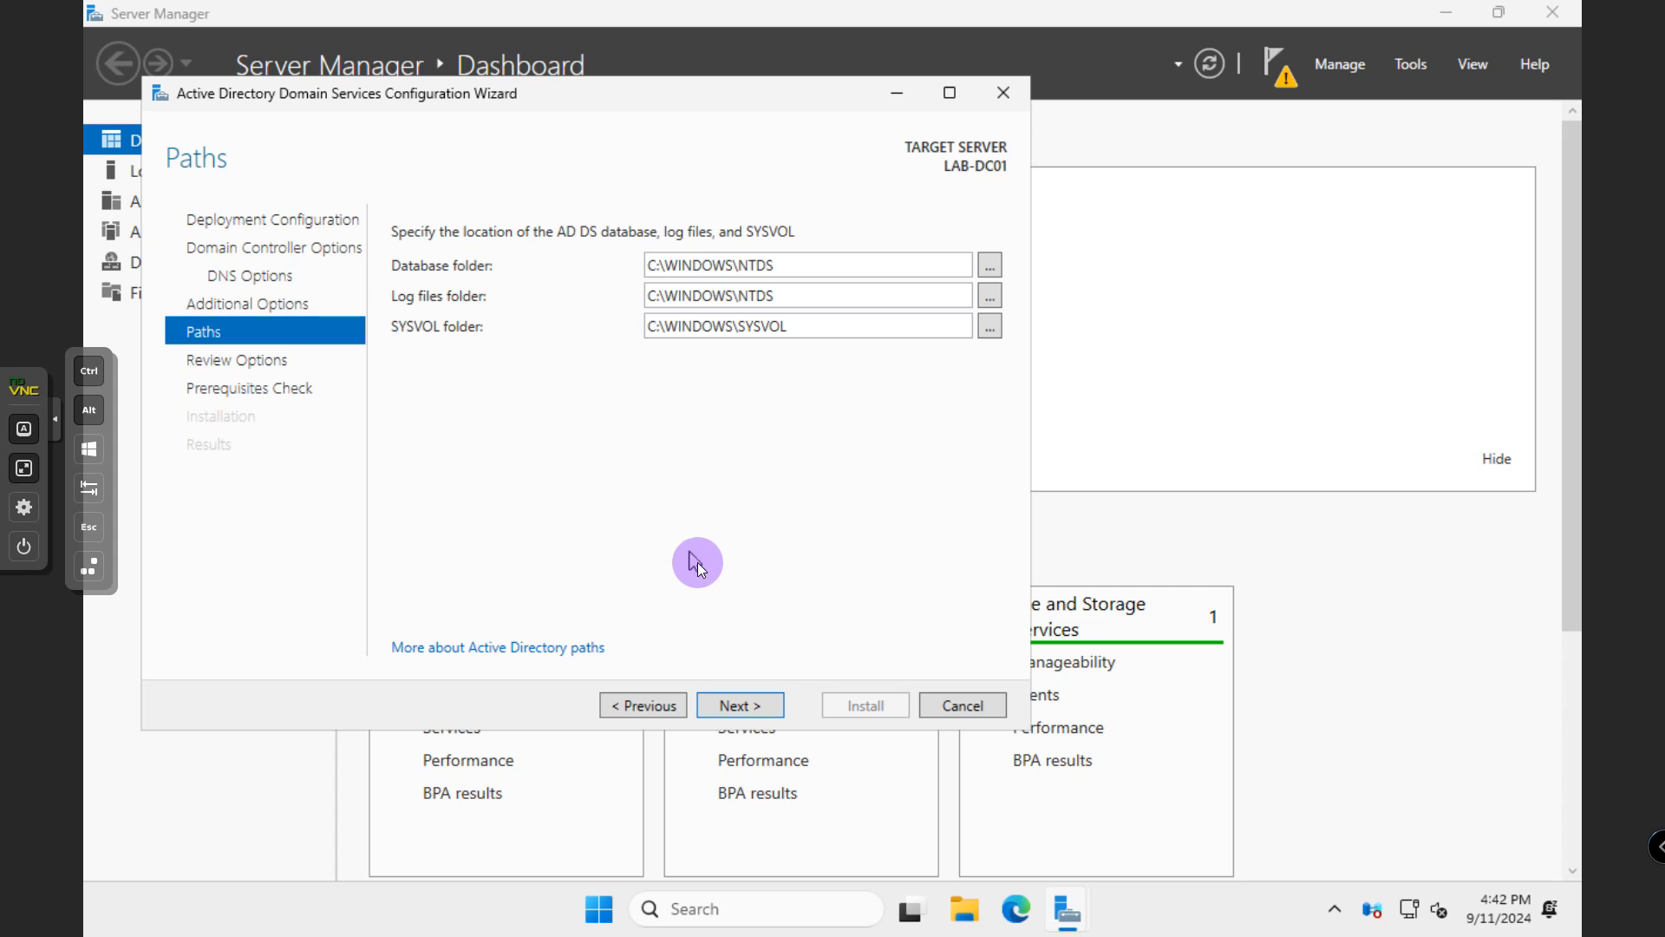
click(733, 707)
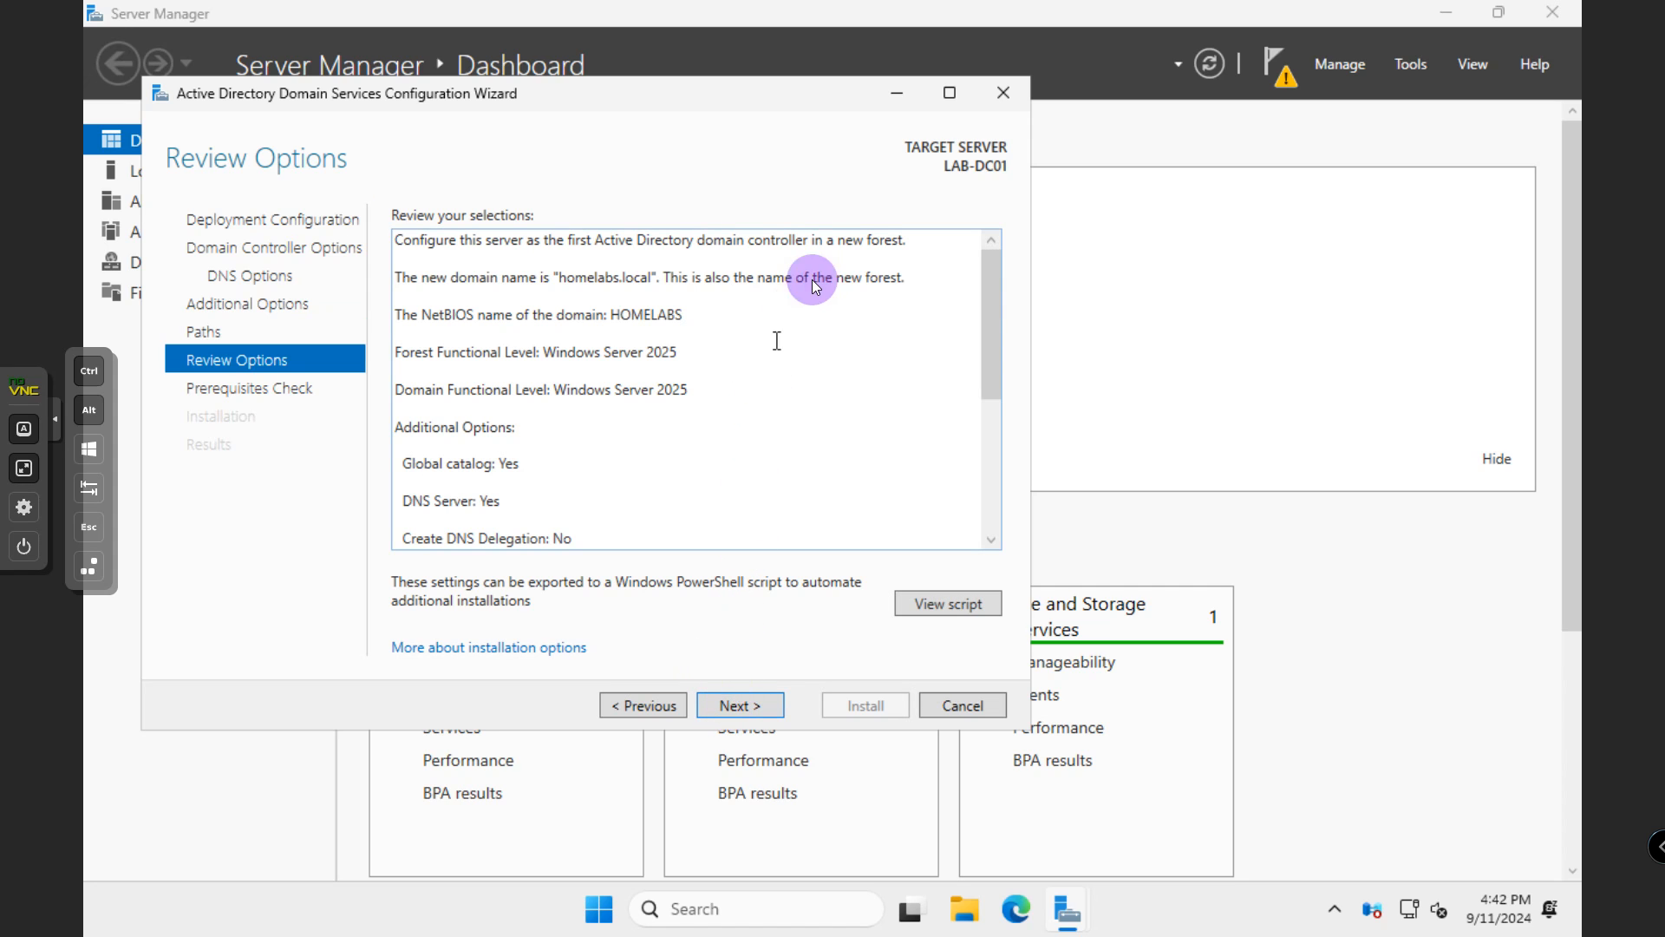
drag(986, 323, 993, 273)
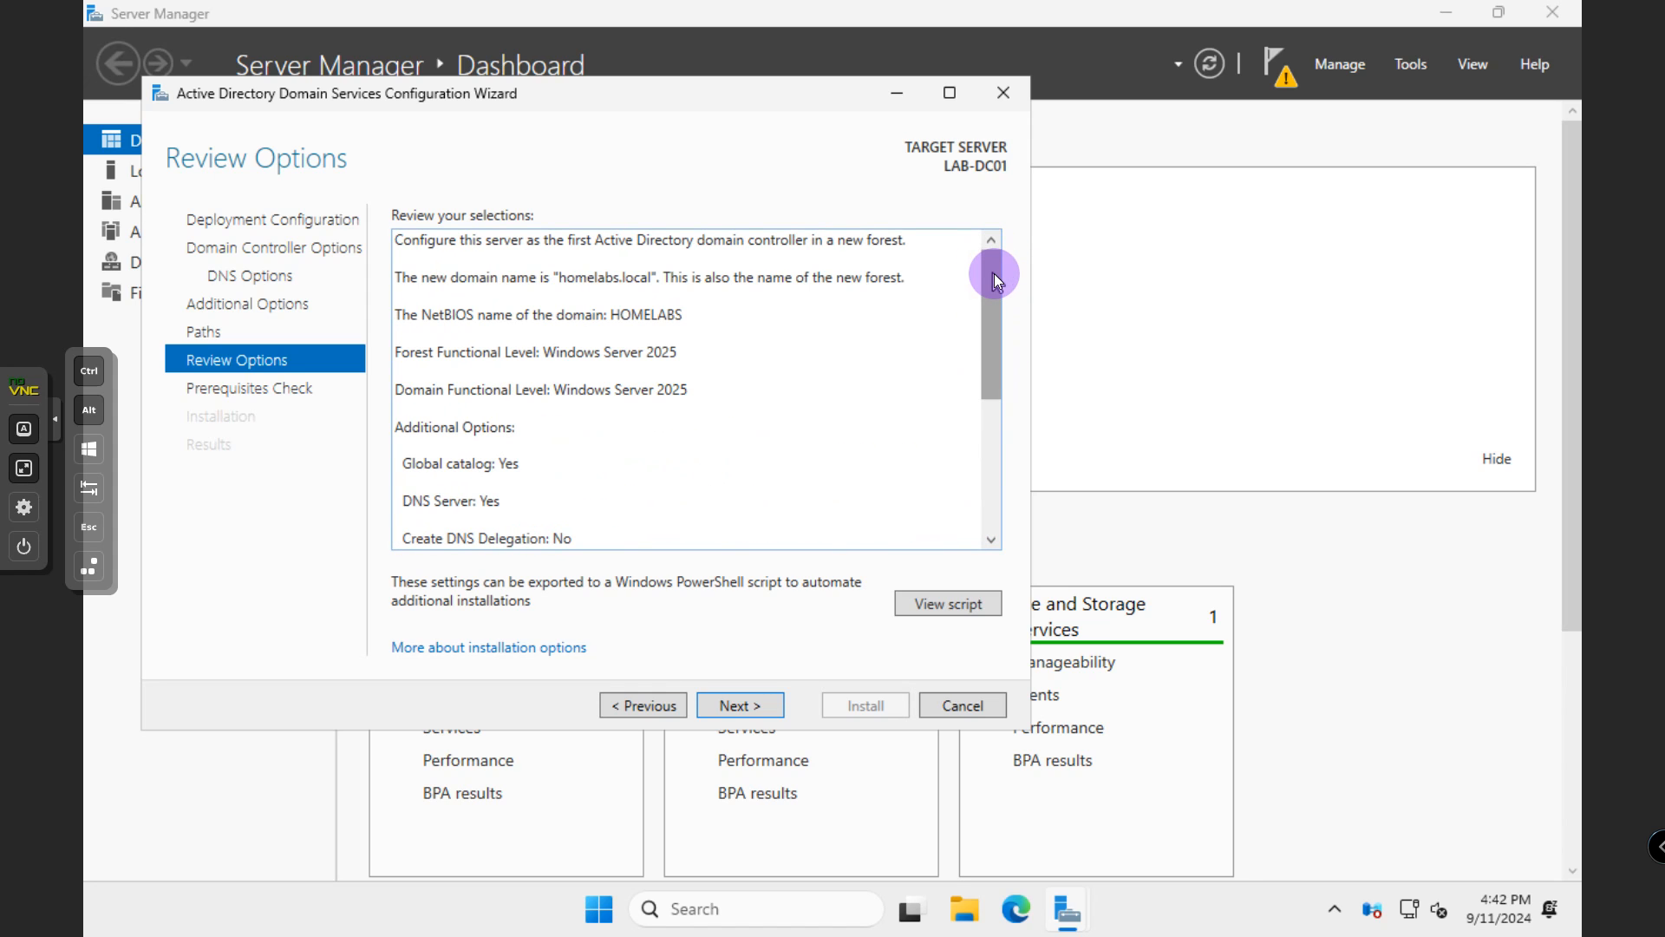
Step: View the generated AD DS deployment PowerShell script, save it to the Desktop as DeployForest, and close it
click(954, 619)
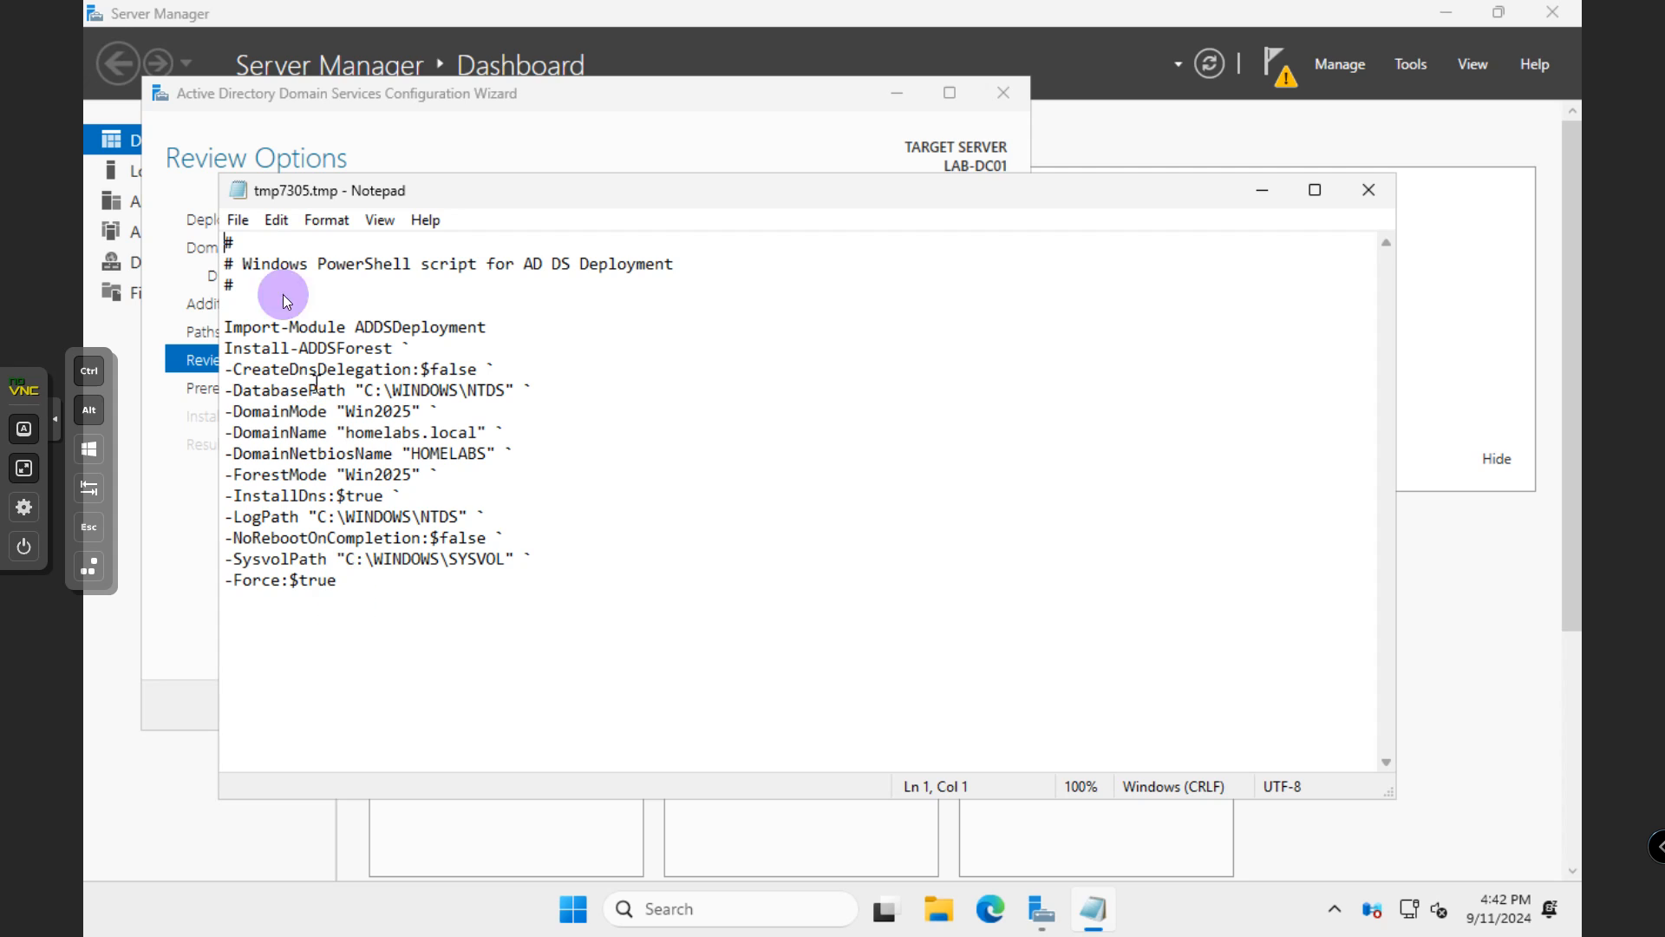
click(249, 227)
click(260, 346)
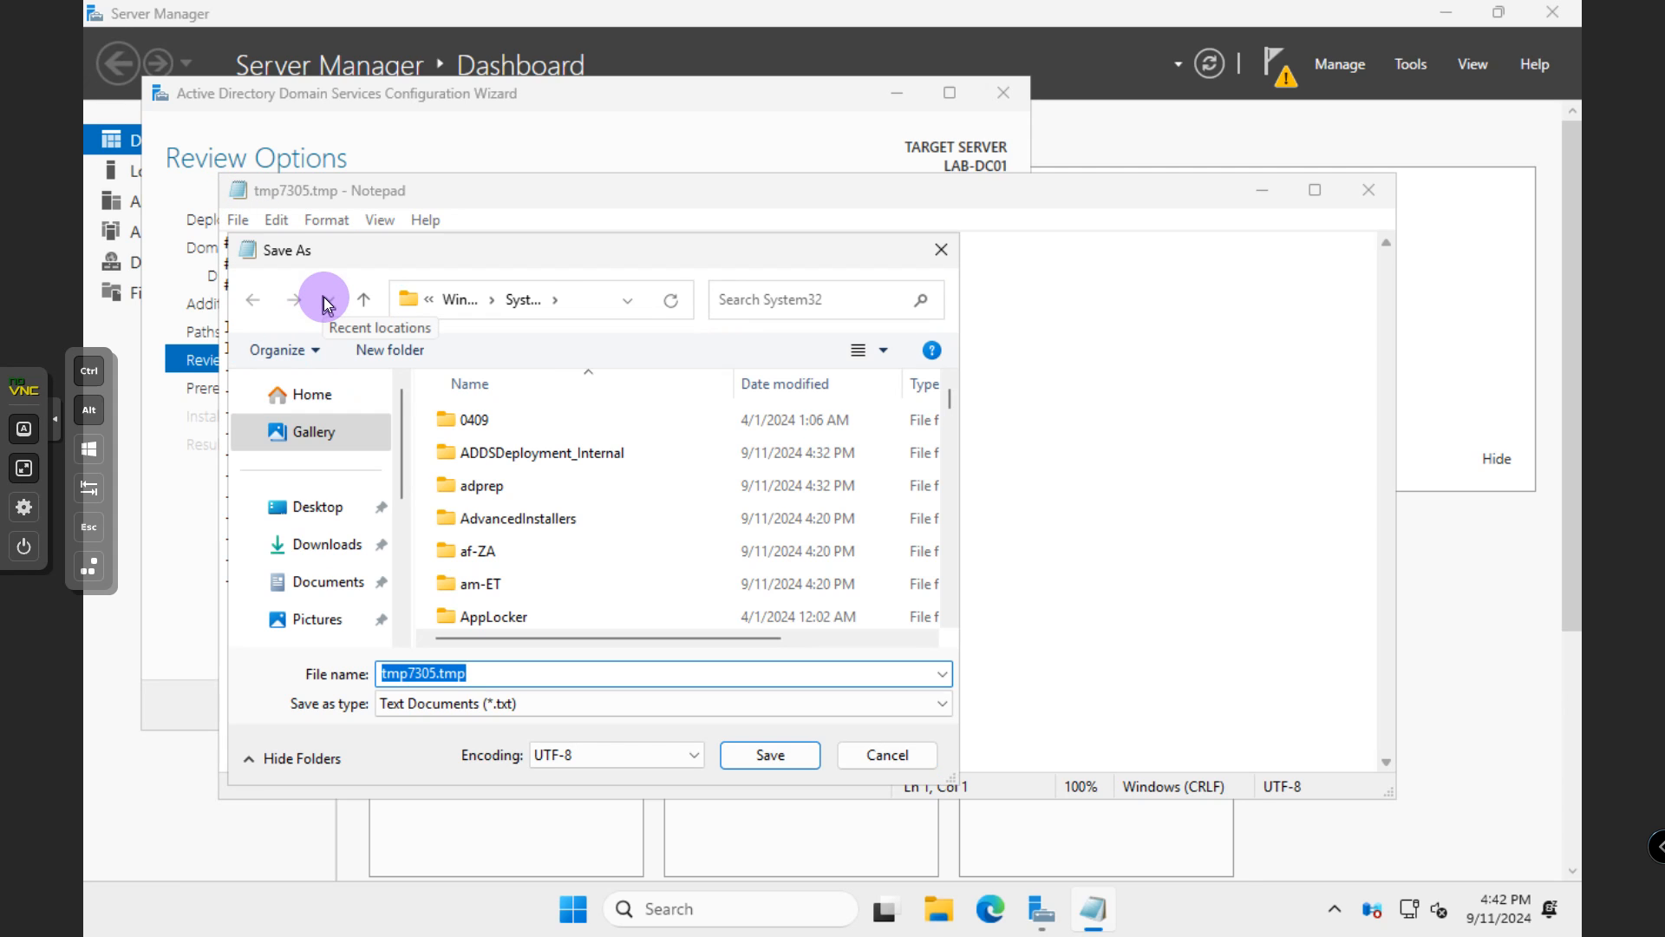
text(Dep)
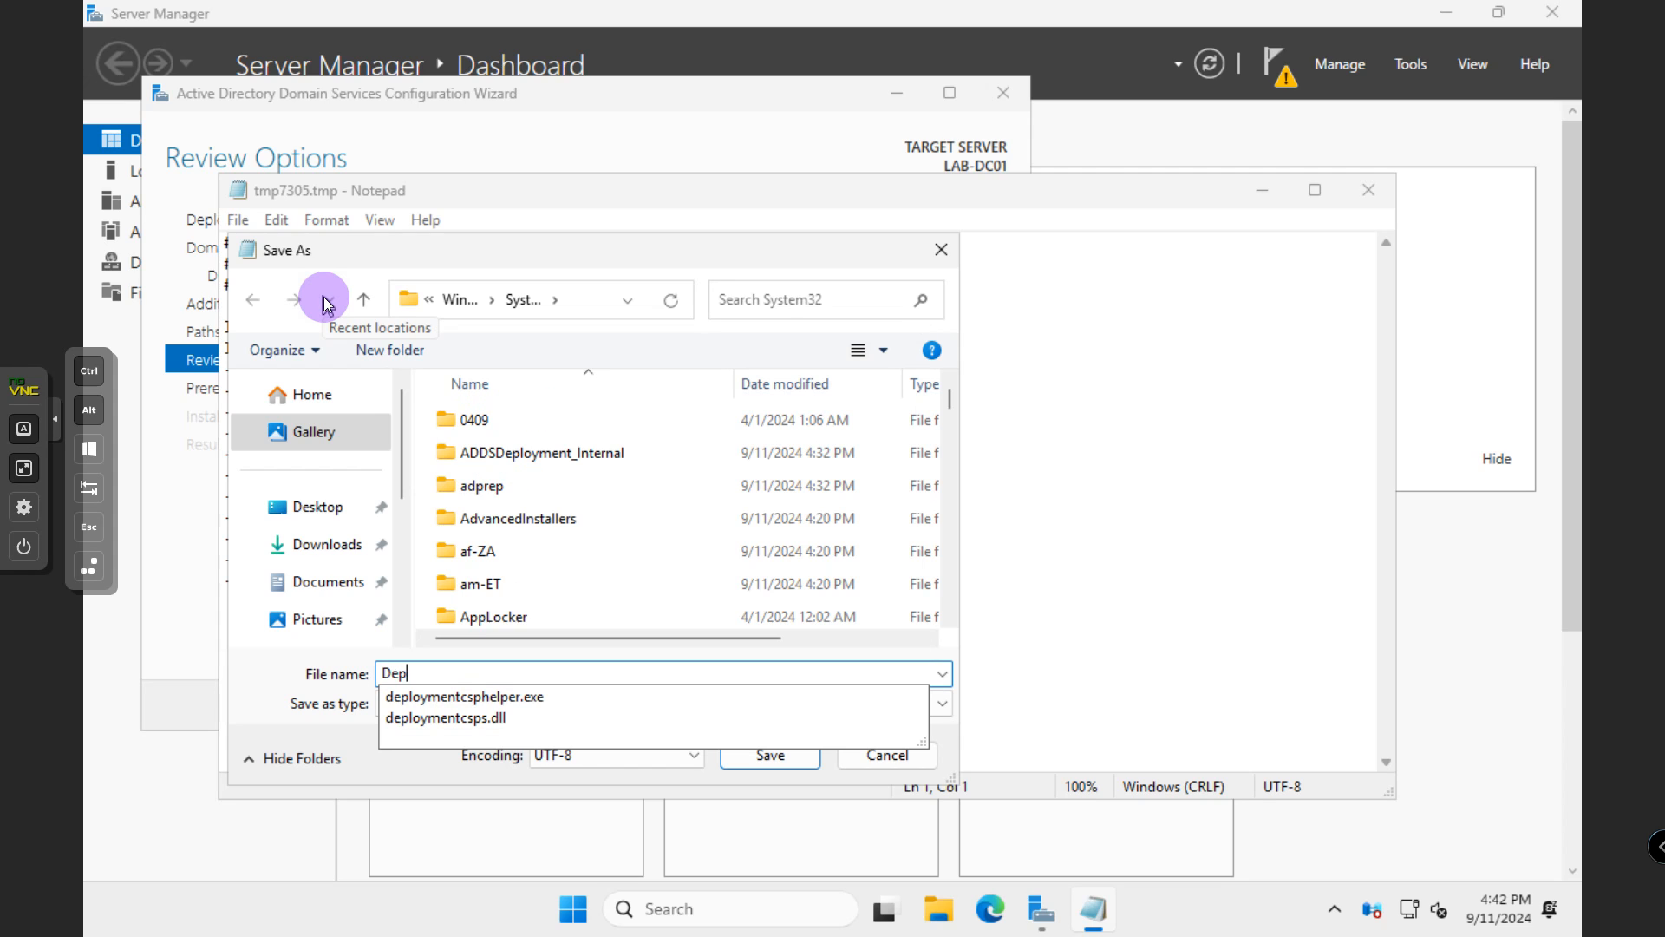
text(loy Forest)
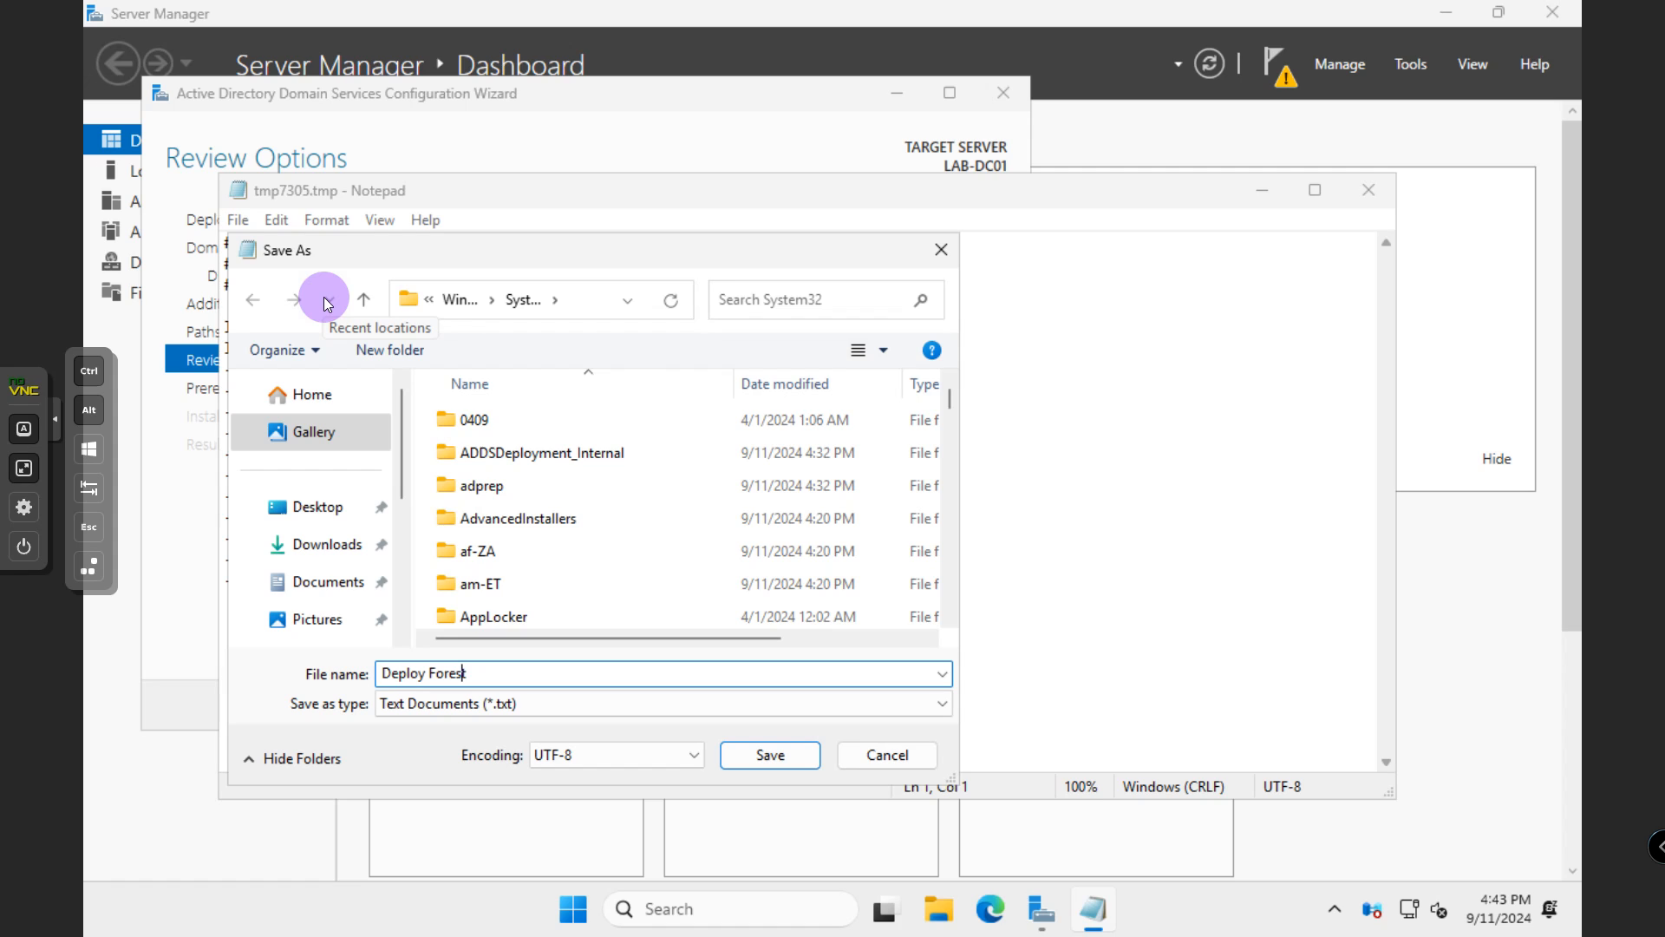
key(BackSpace)
click(337, 512)
click(768, 755)
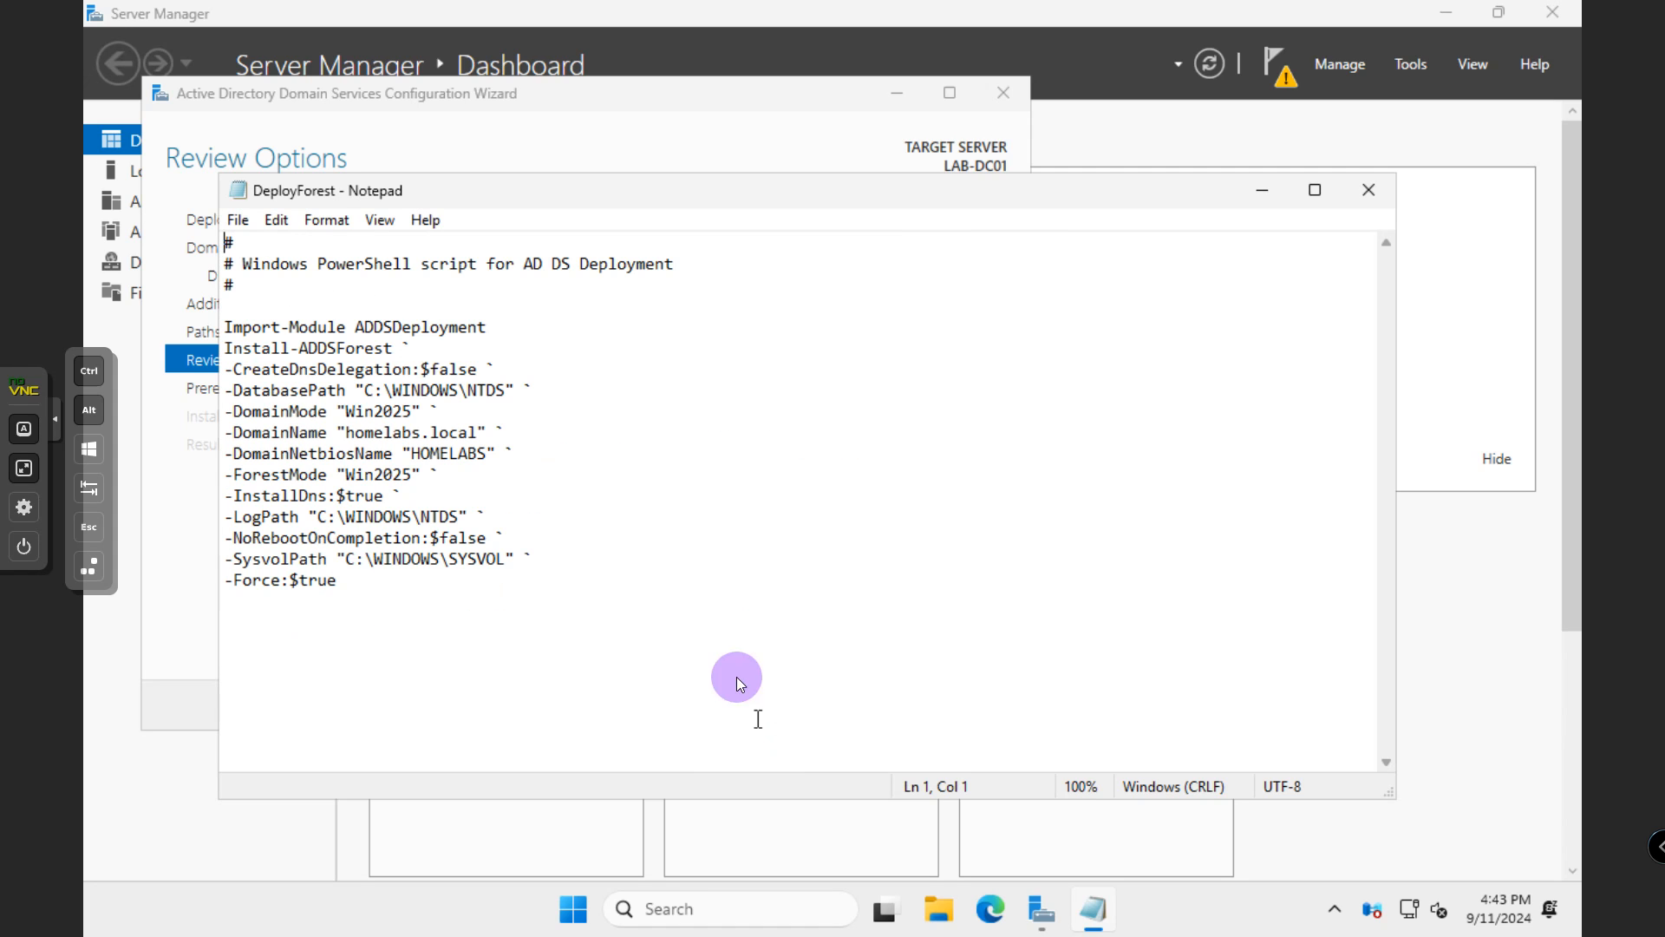
click(1378, 192)
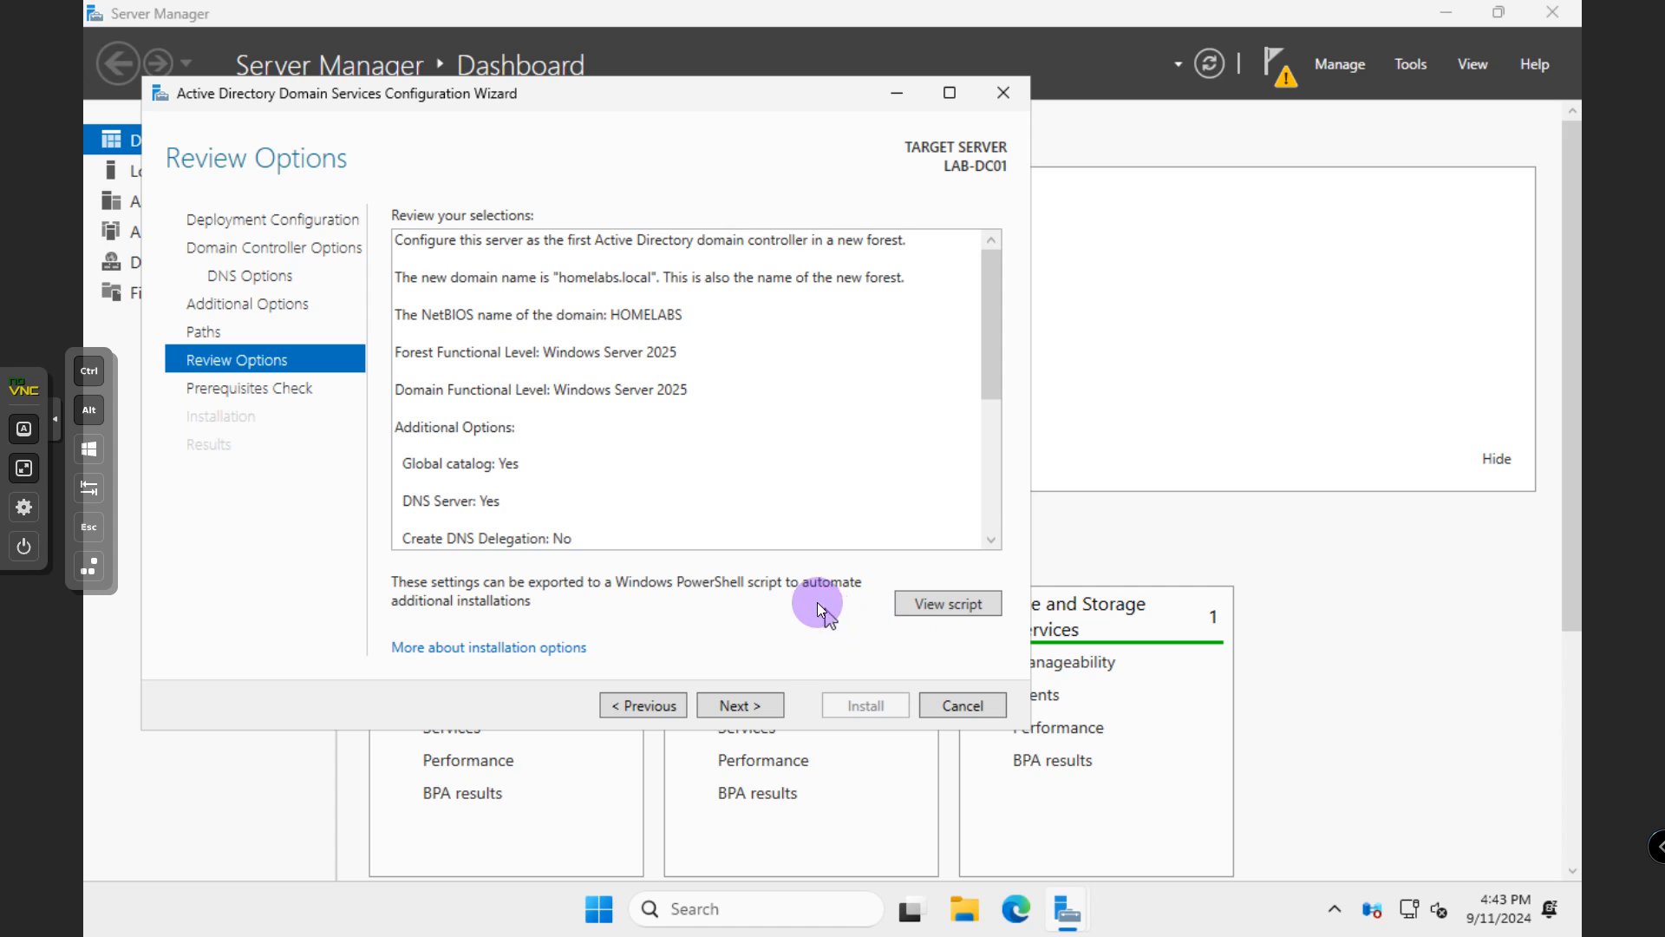
Step: Review the remaining selections, run the prerequisites check, and install AD DS to promote the server to a domain controller
drag(997, 335, 1003, 505)
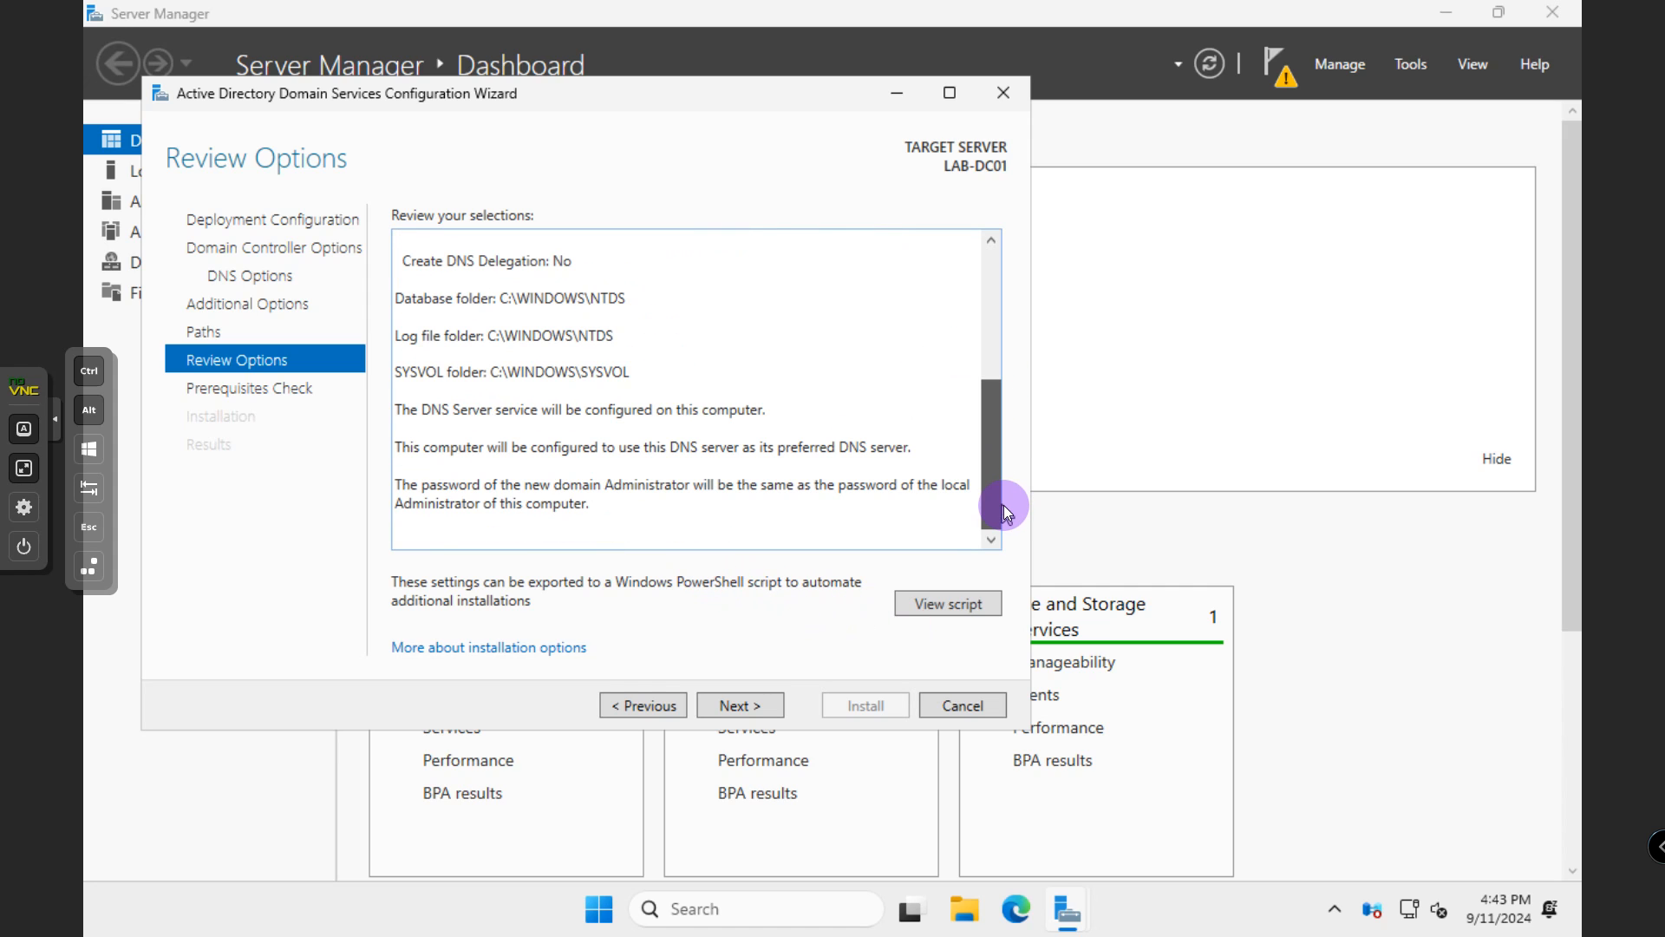
click(760, 717)
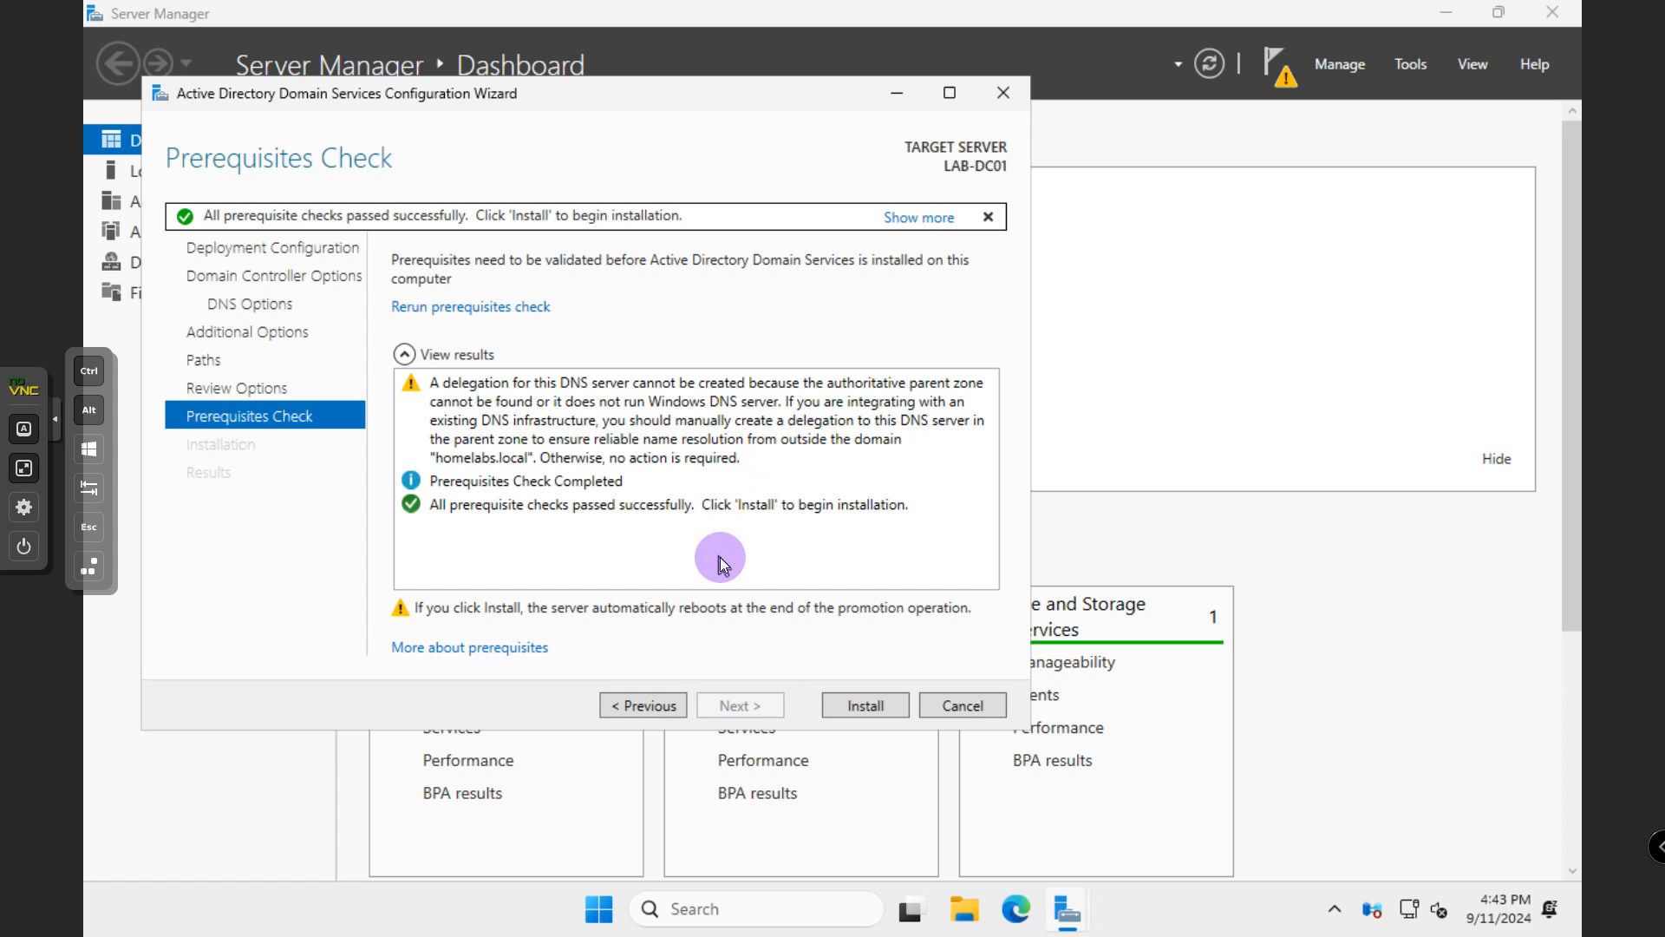
click(861, 703)
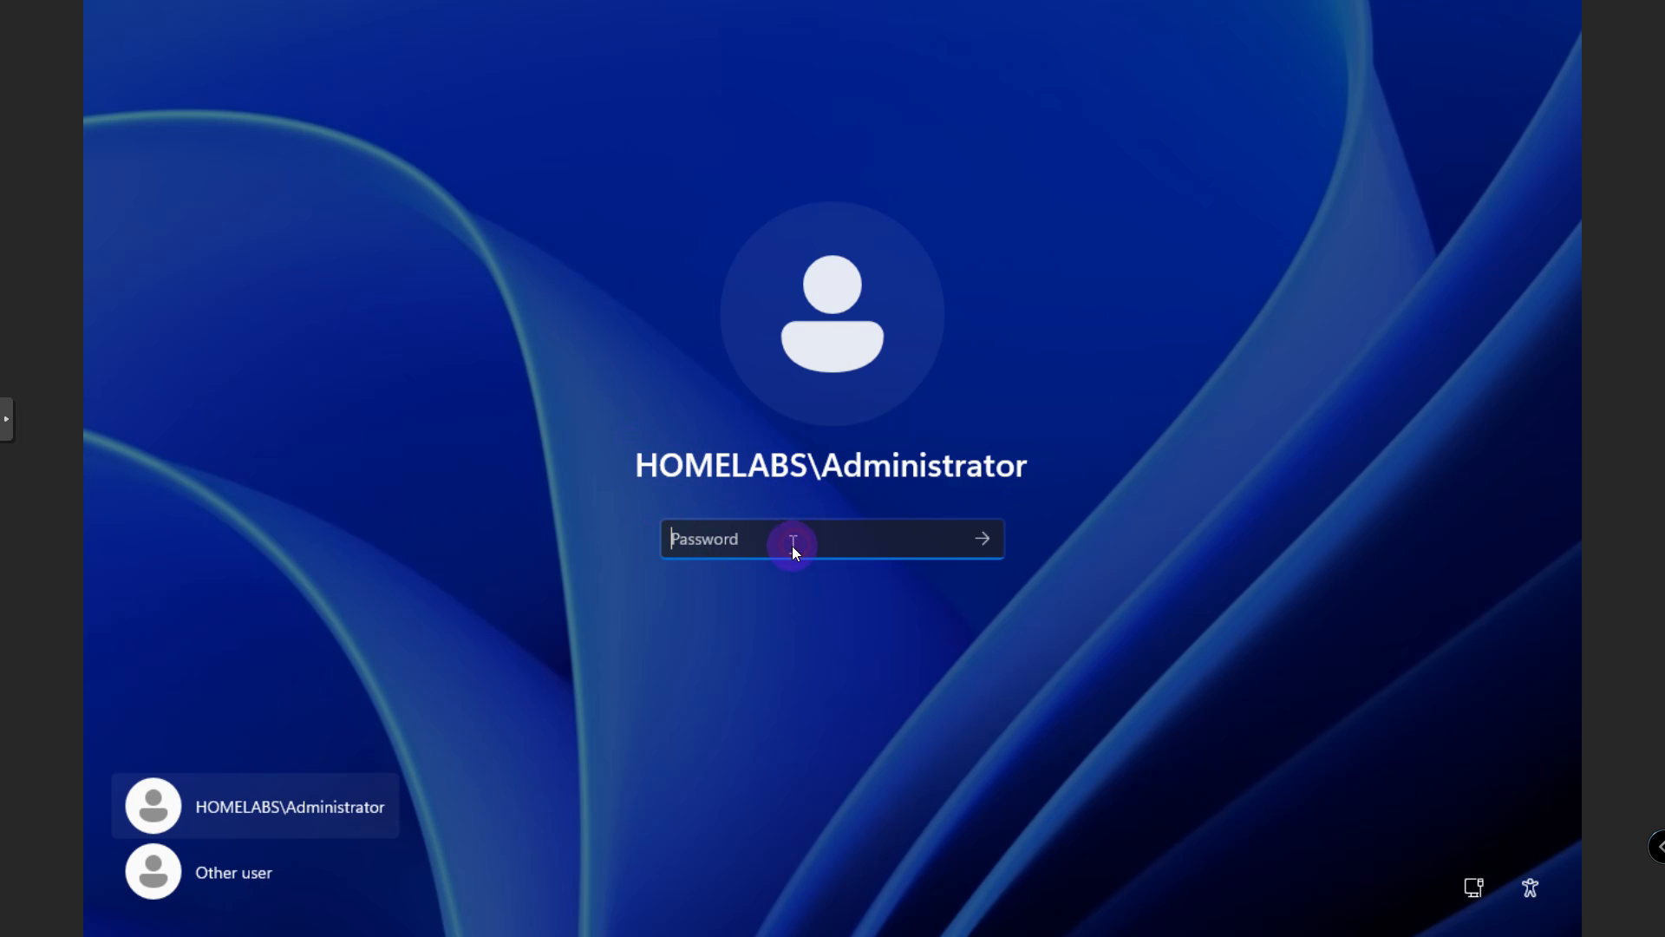
Step: Sign in to the HOMELABS domain with the Administrator account password and dismiss the Windows Admin Center and Azure Arc message
text(******************)
key(Return)
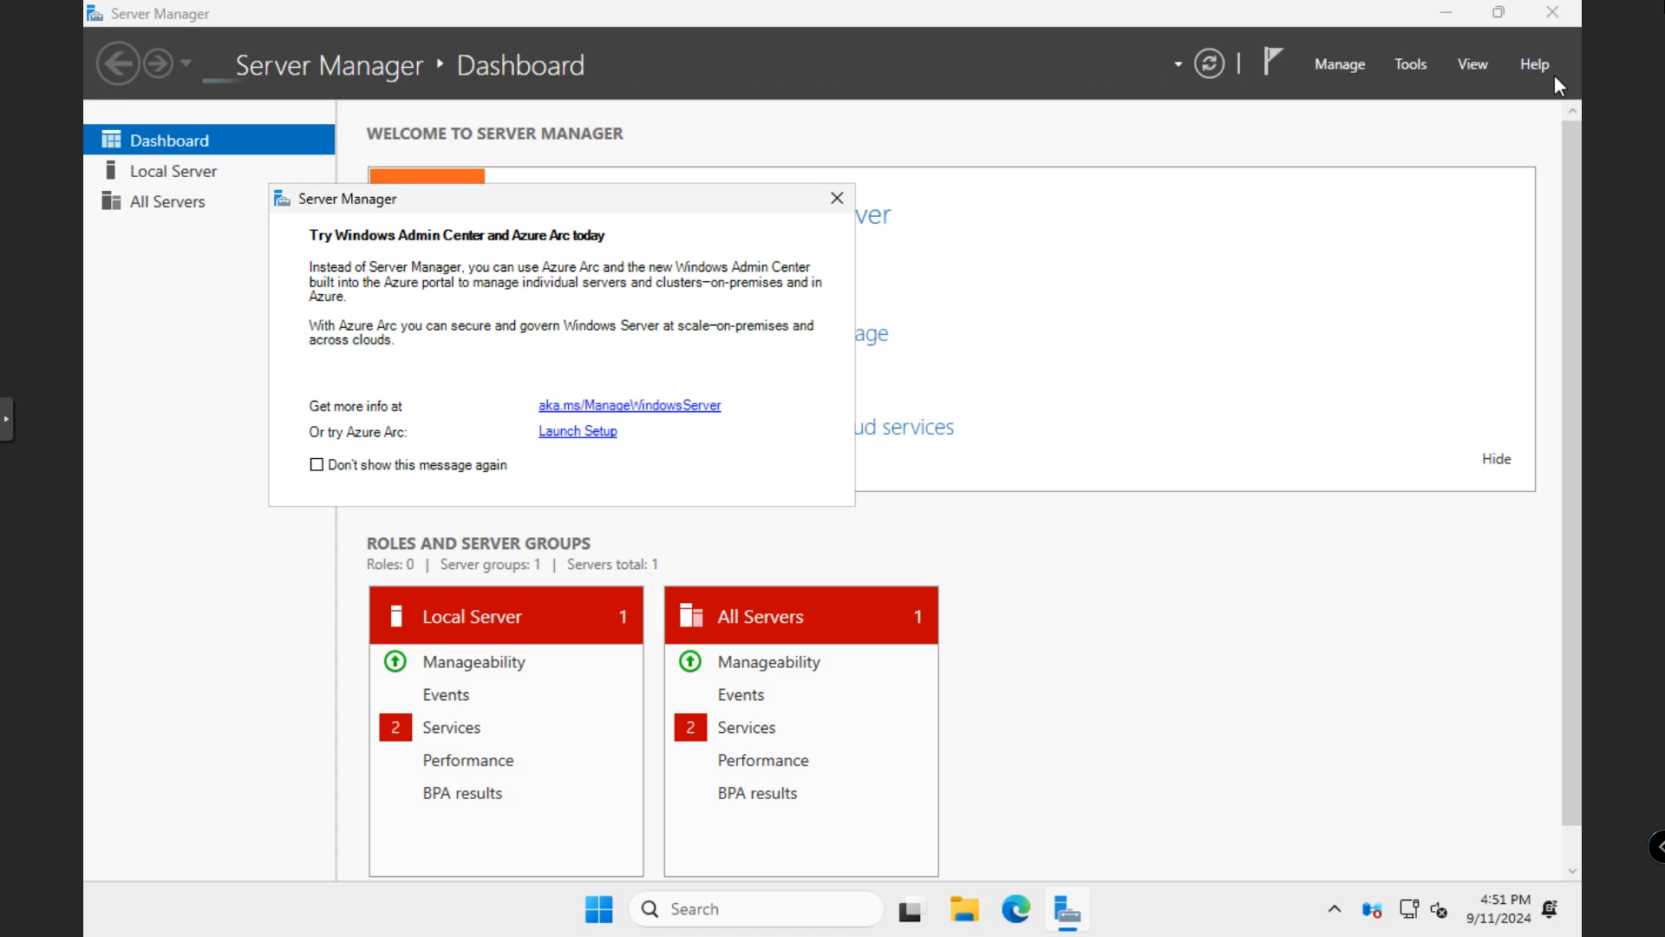
click(838, 197)
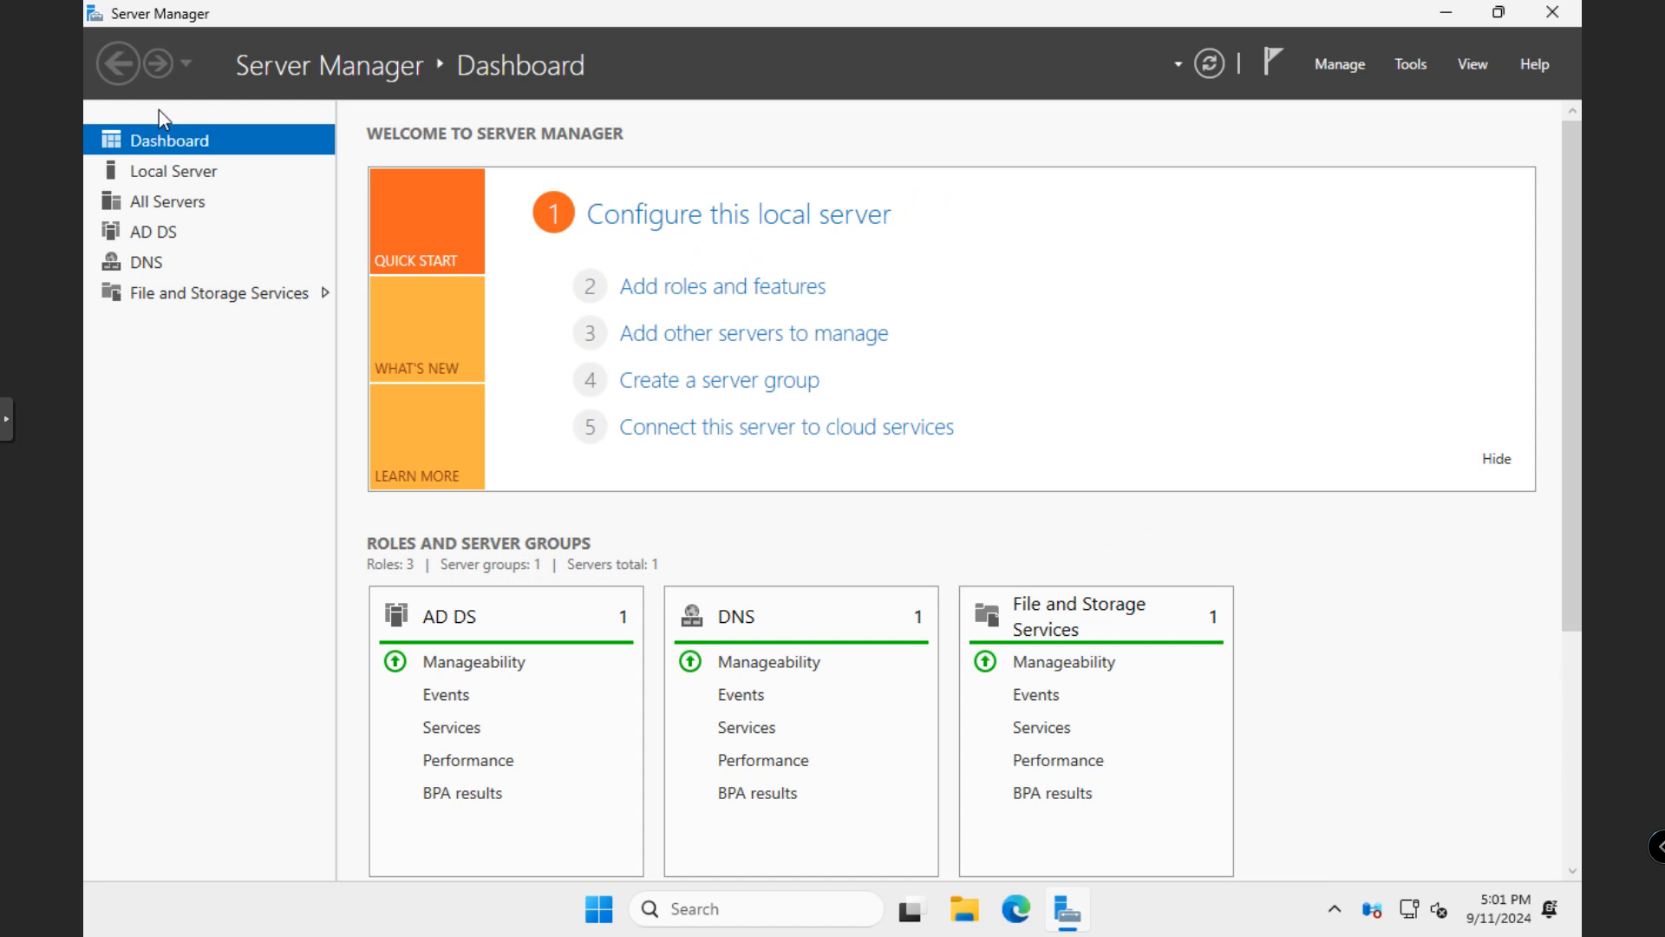
Step: Open Active Directory Users and Computers, expand the homelabs.local domain, and widen the tree to read the container names
click(156, 235)
click(1407, 69)
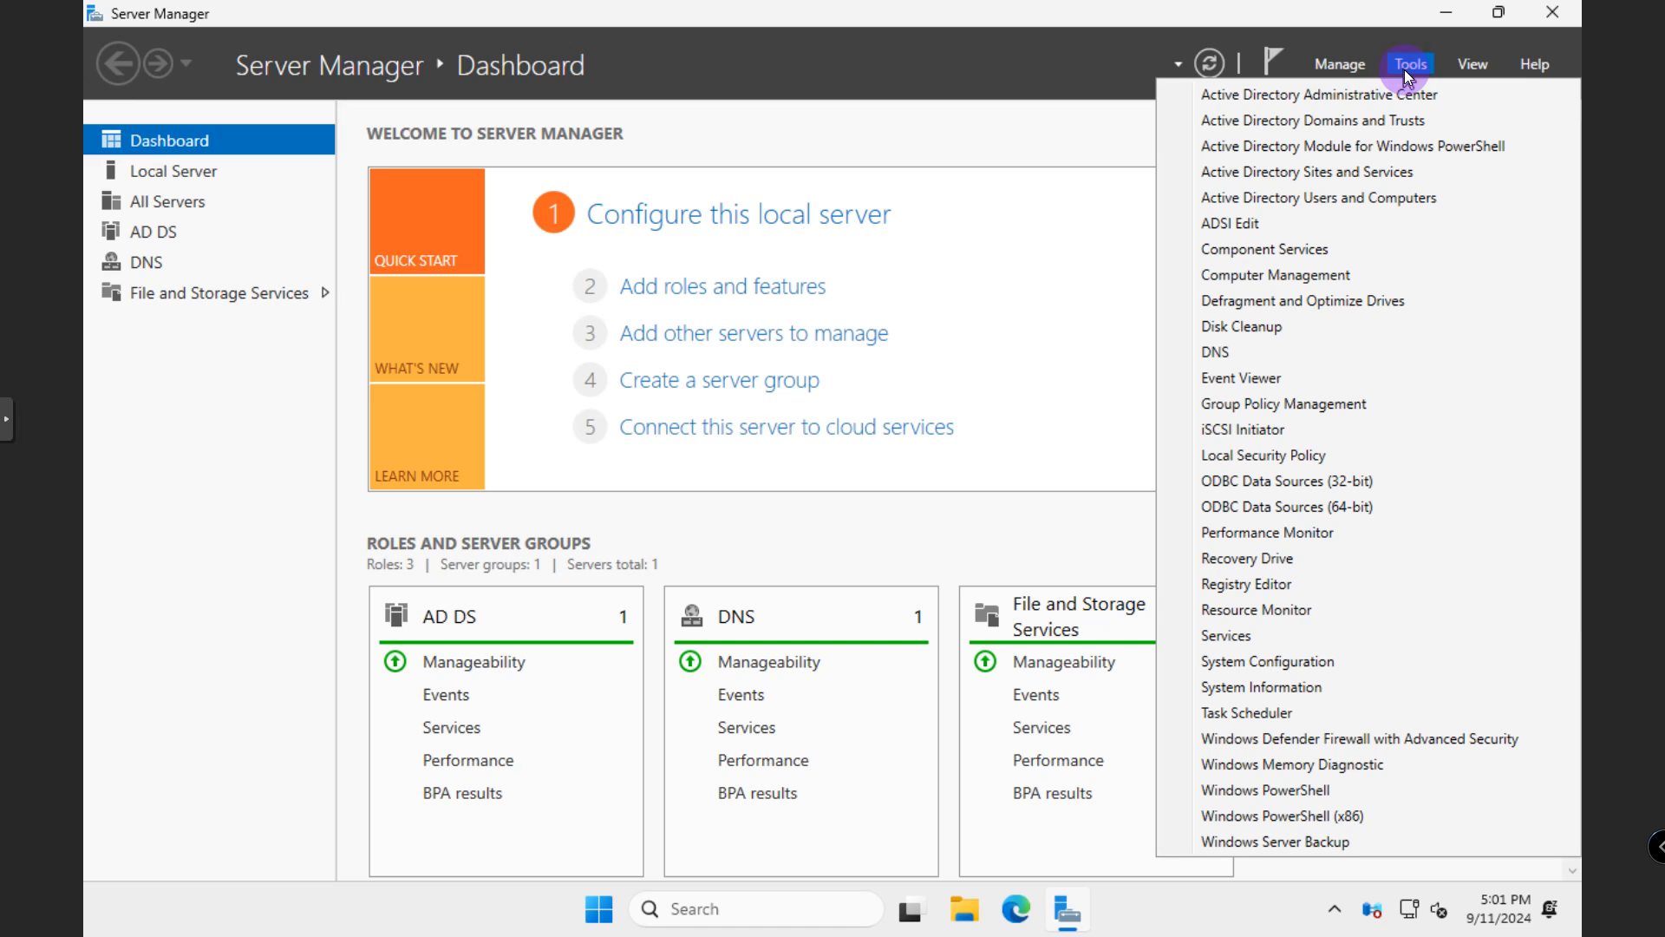
click(1344, 196)
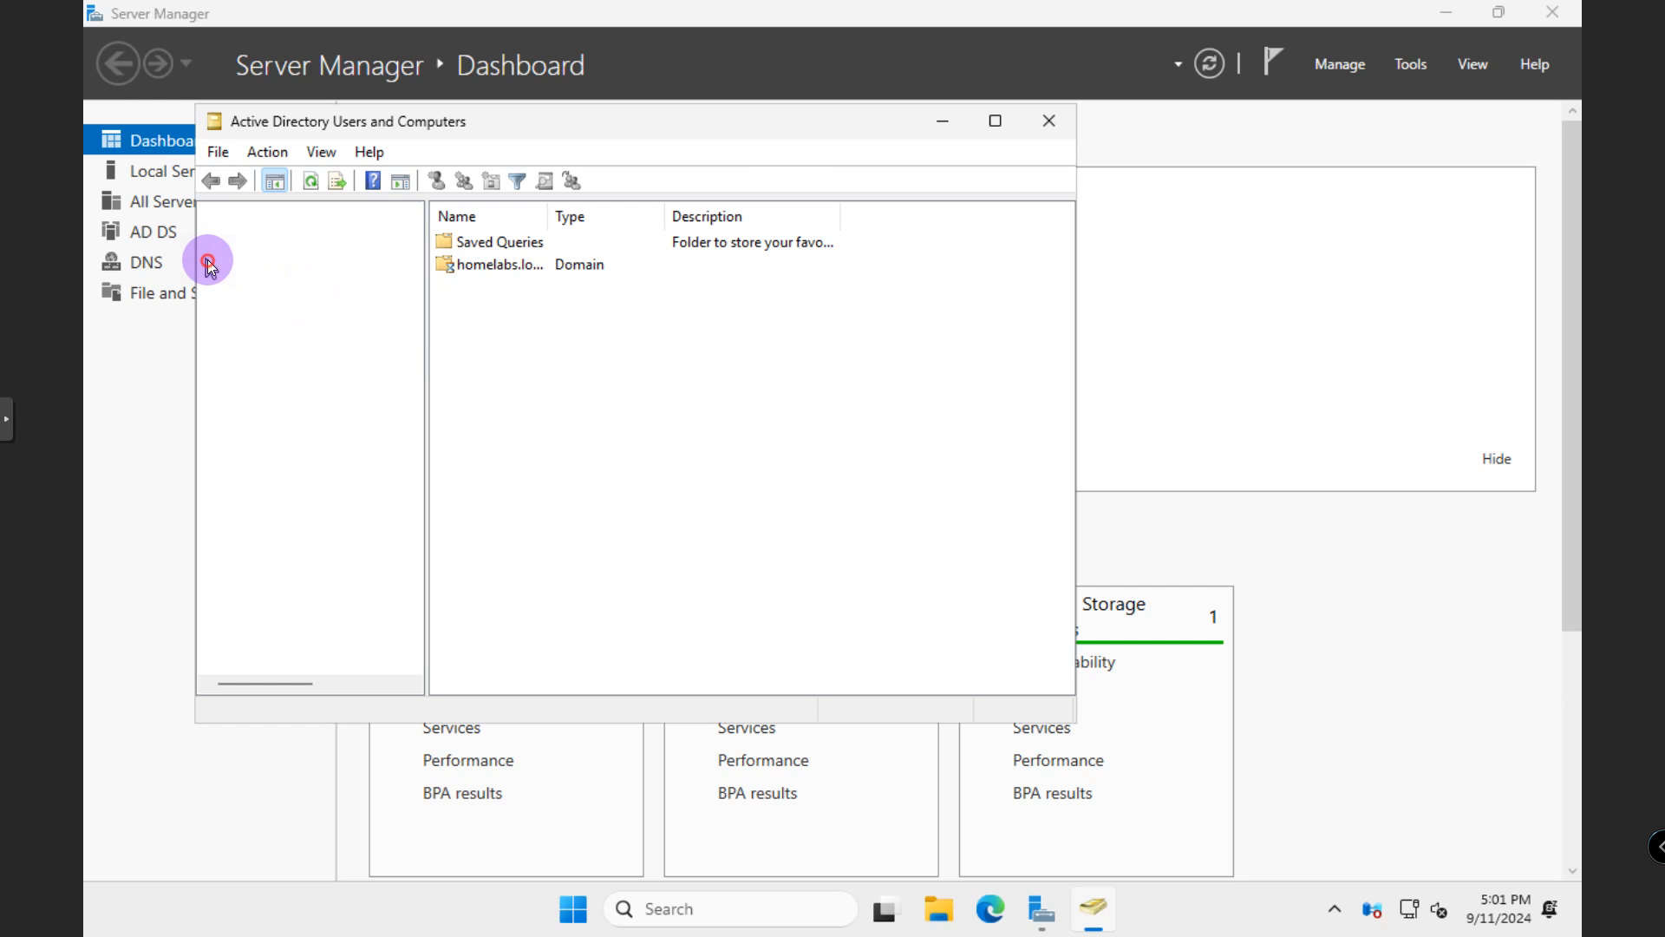
click(210, 256)
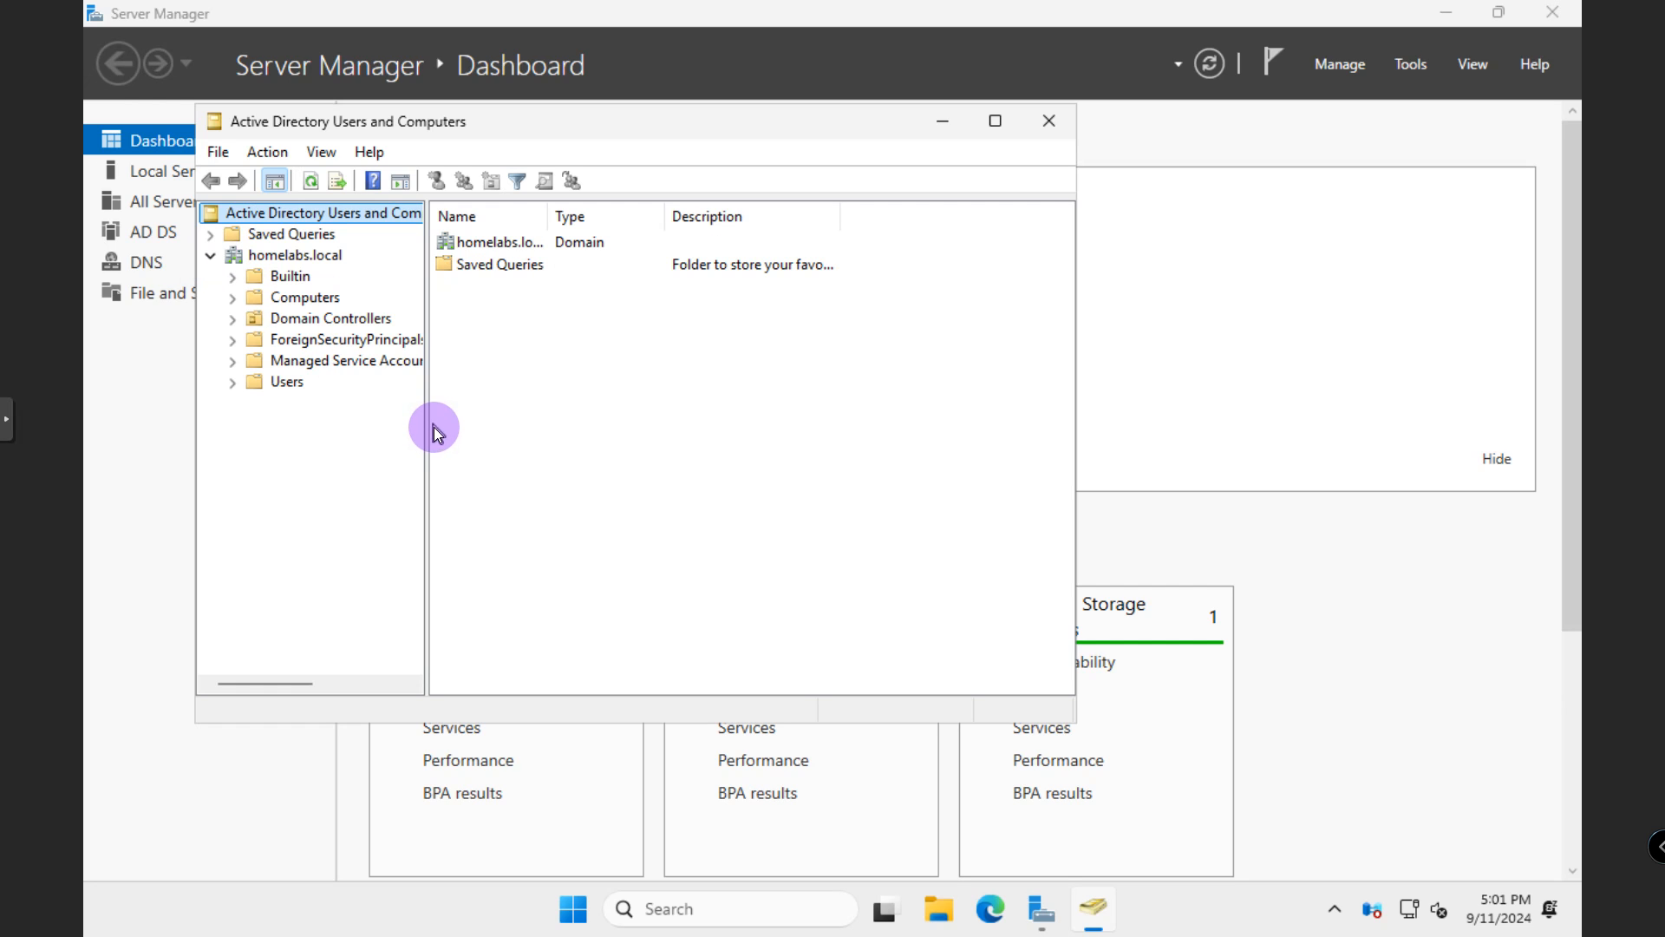
drag(426, 440, 512, 460)
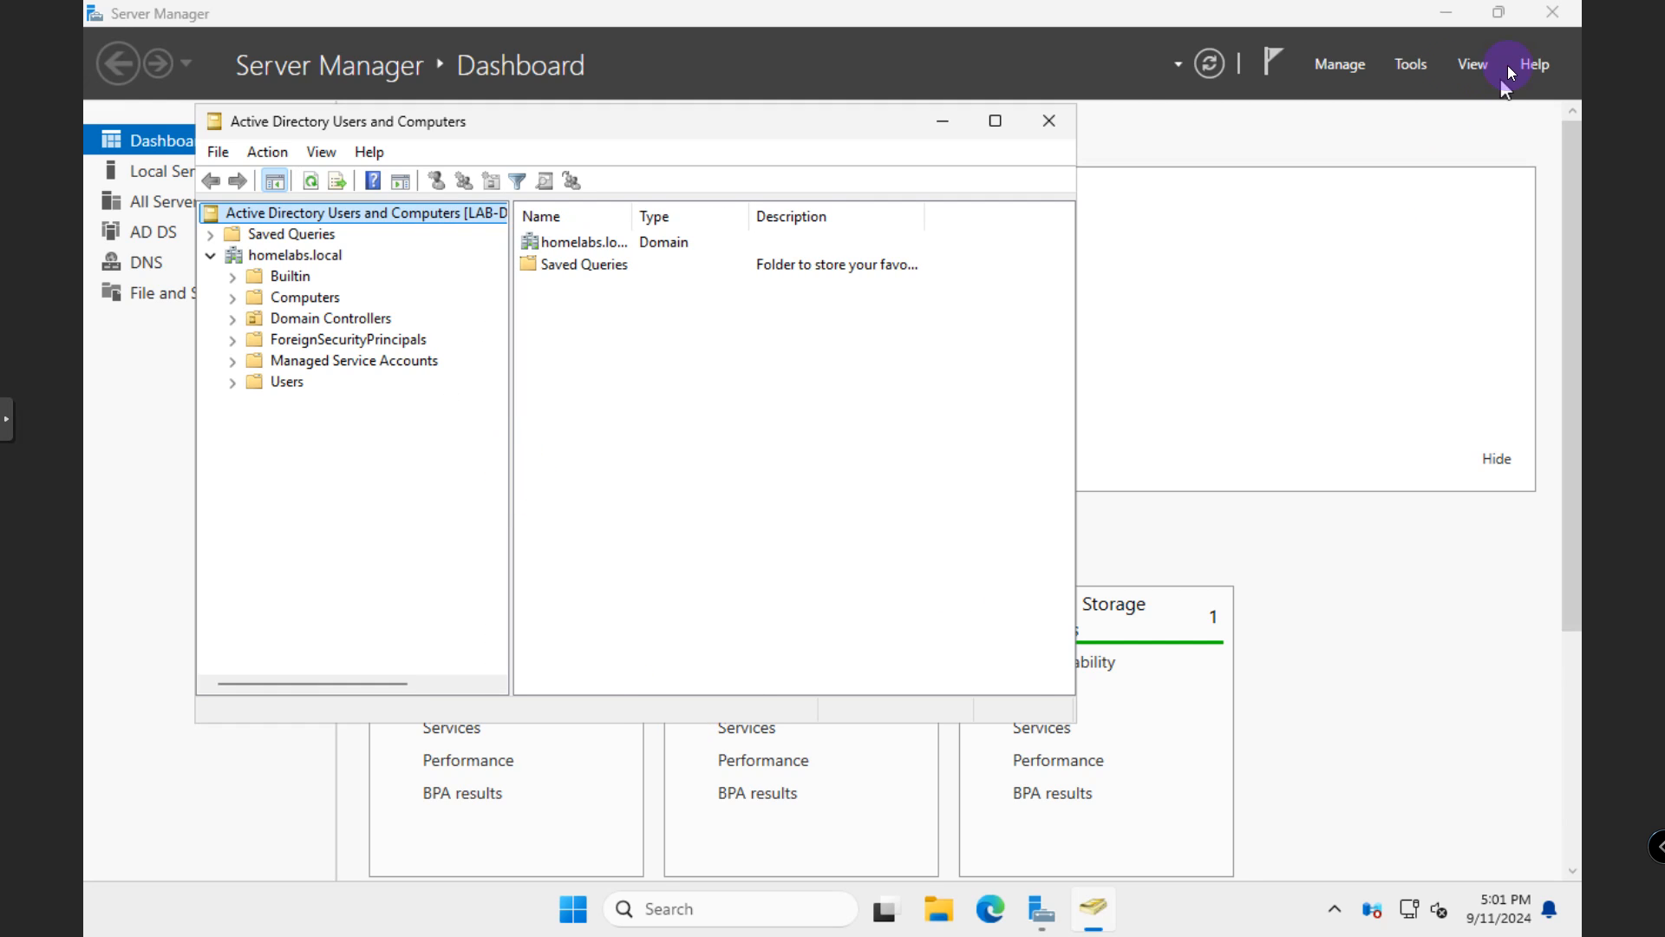
Step: Open DNS Manager for LAB-DC01 and move its window aside
click(1423, 78)
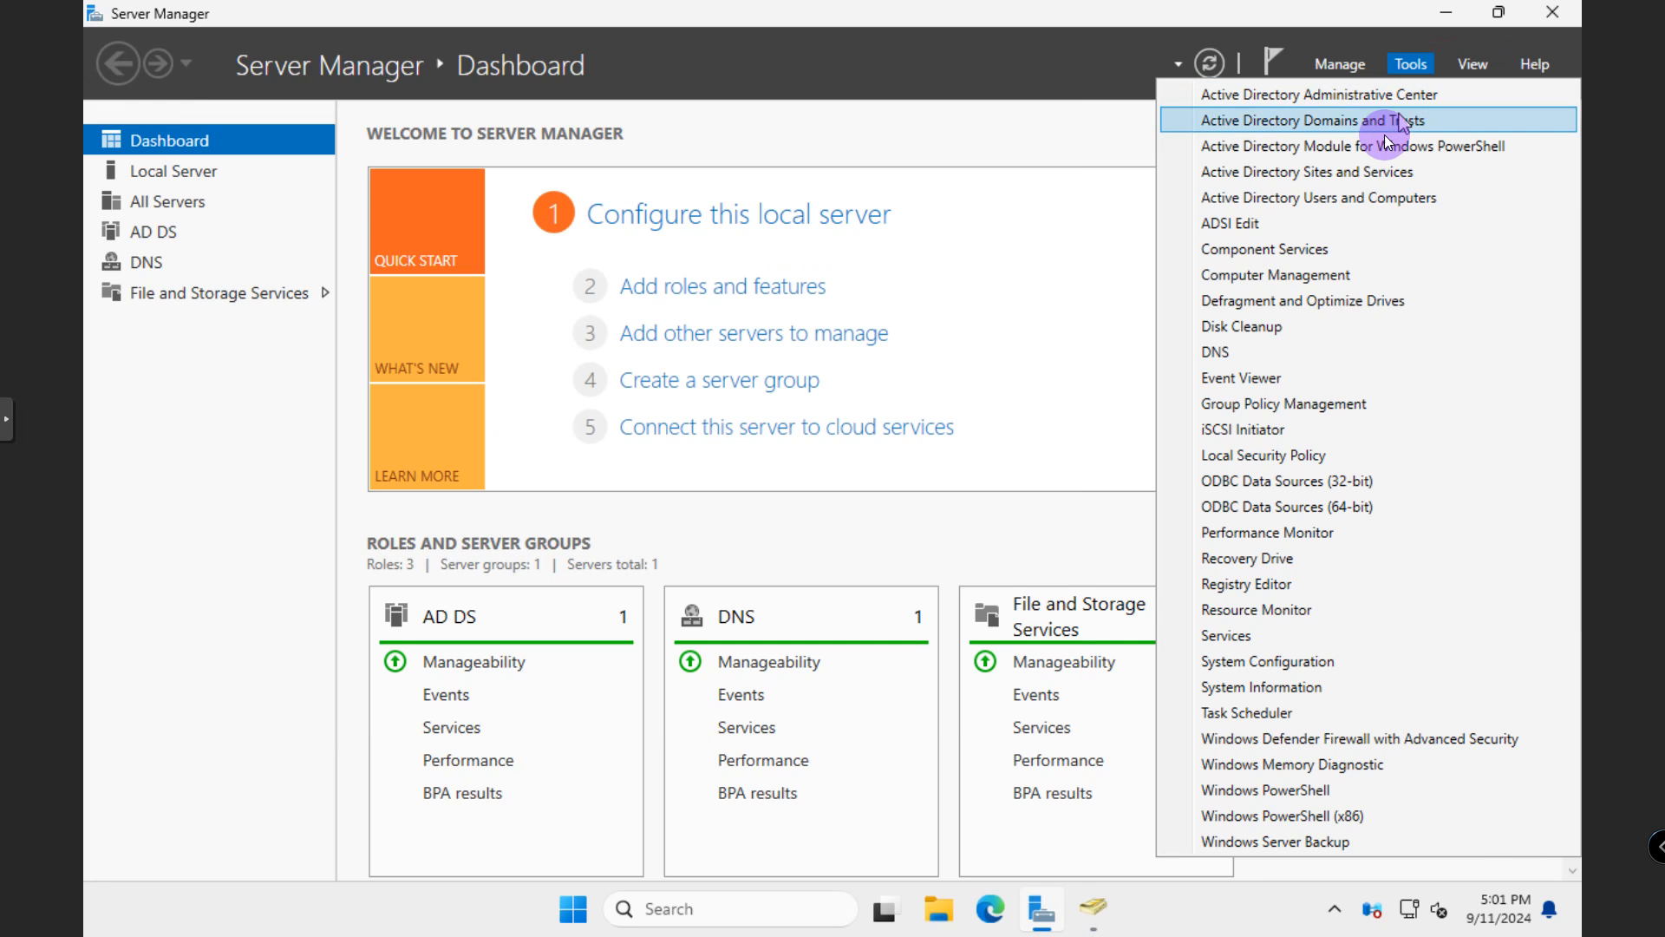
click(1252, 352)
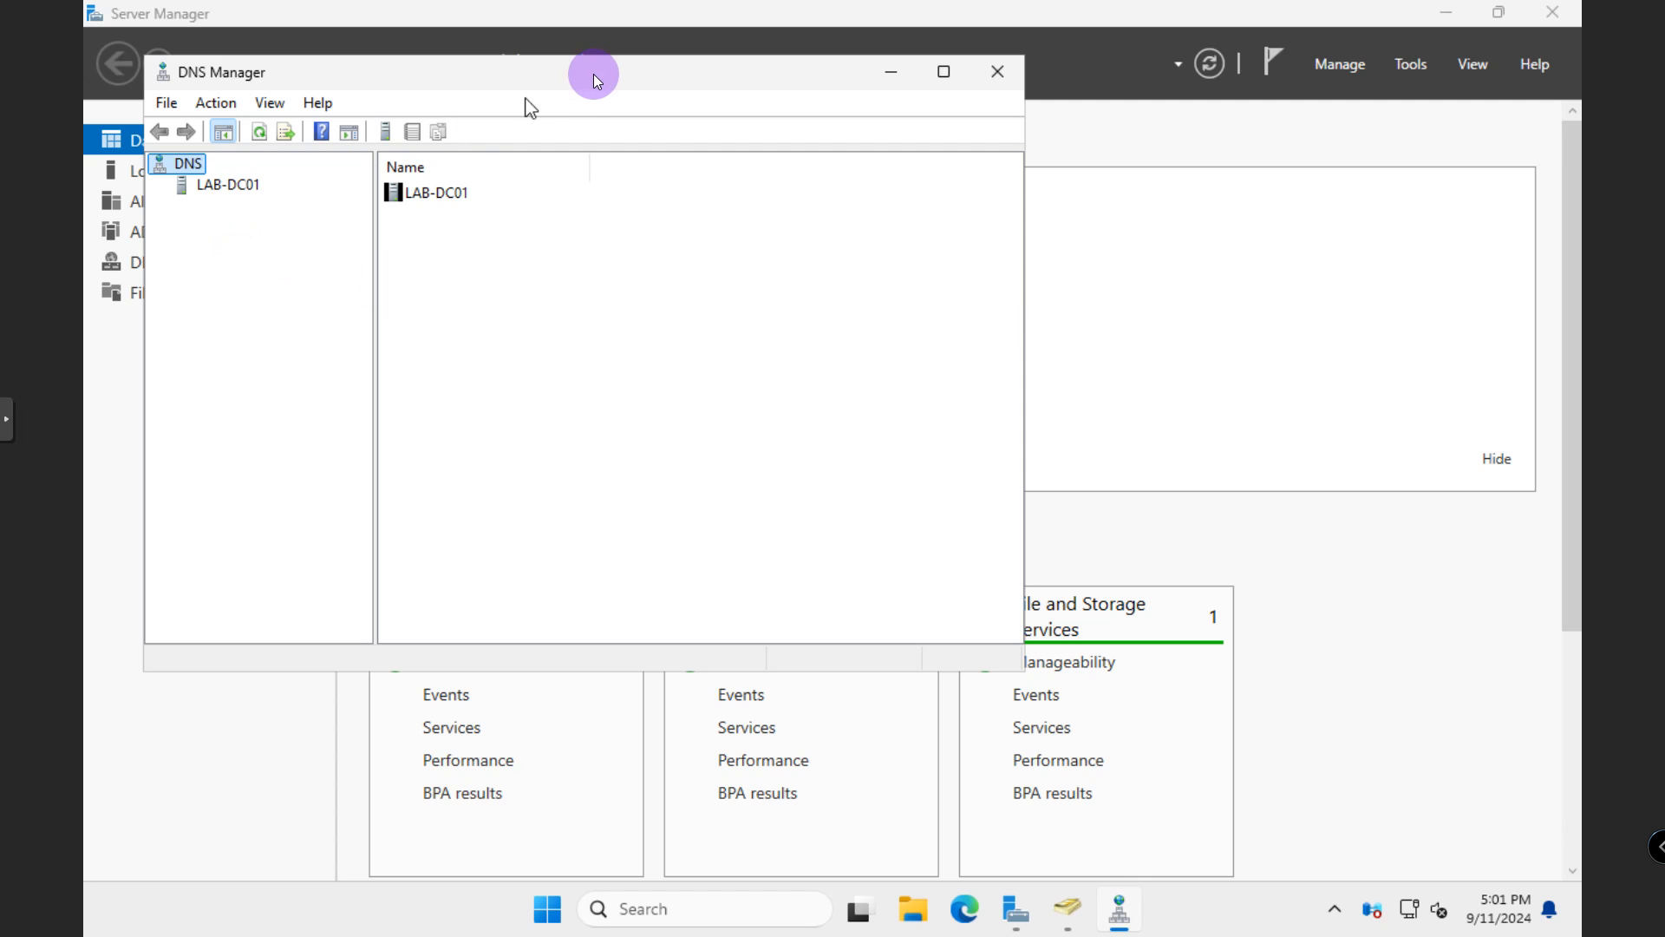
drag(635, 74, 1062, 193)
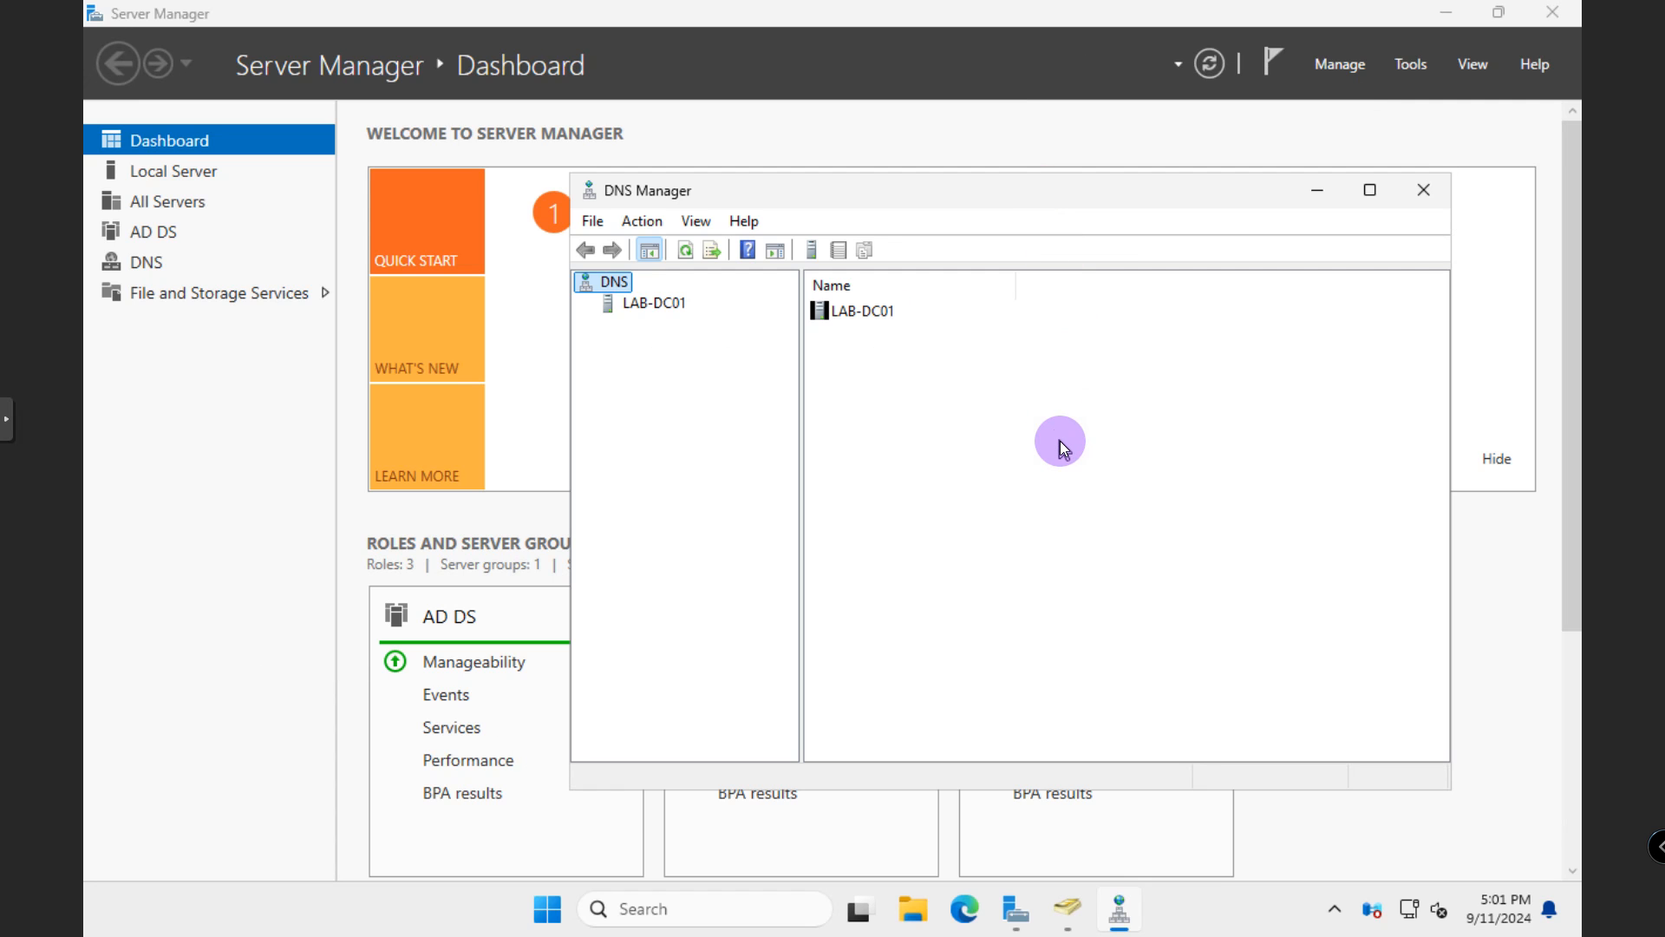
Step: Switch to File Explorer and open C:\Windows\NTDS to examine the ntds.dit Active Directory database file
click(916, 925)
click(476, 670)
double_click(696, 336)
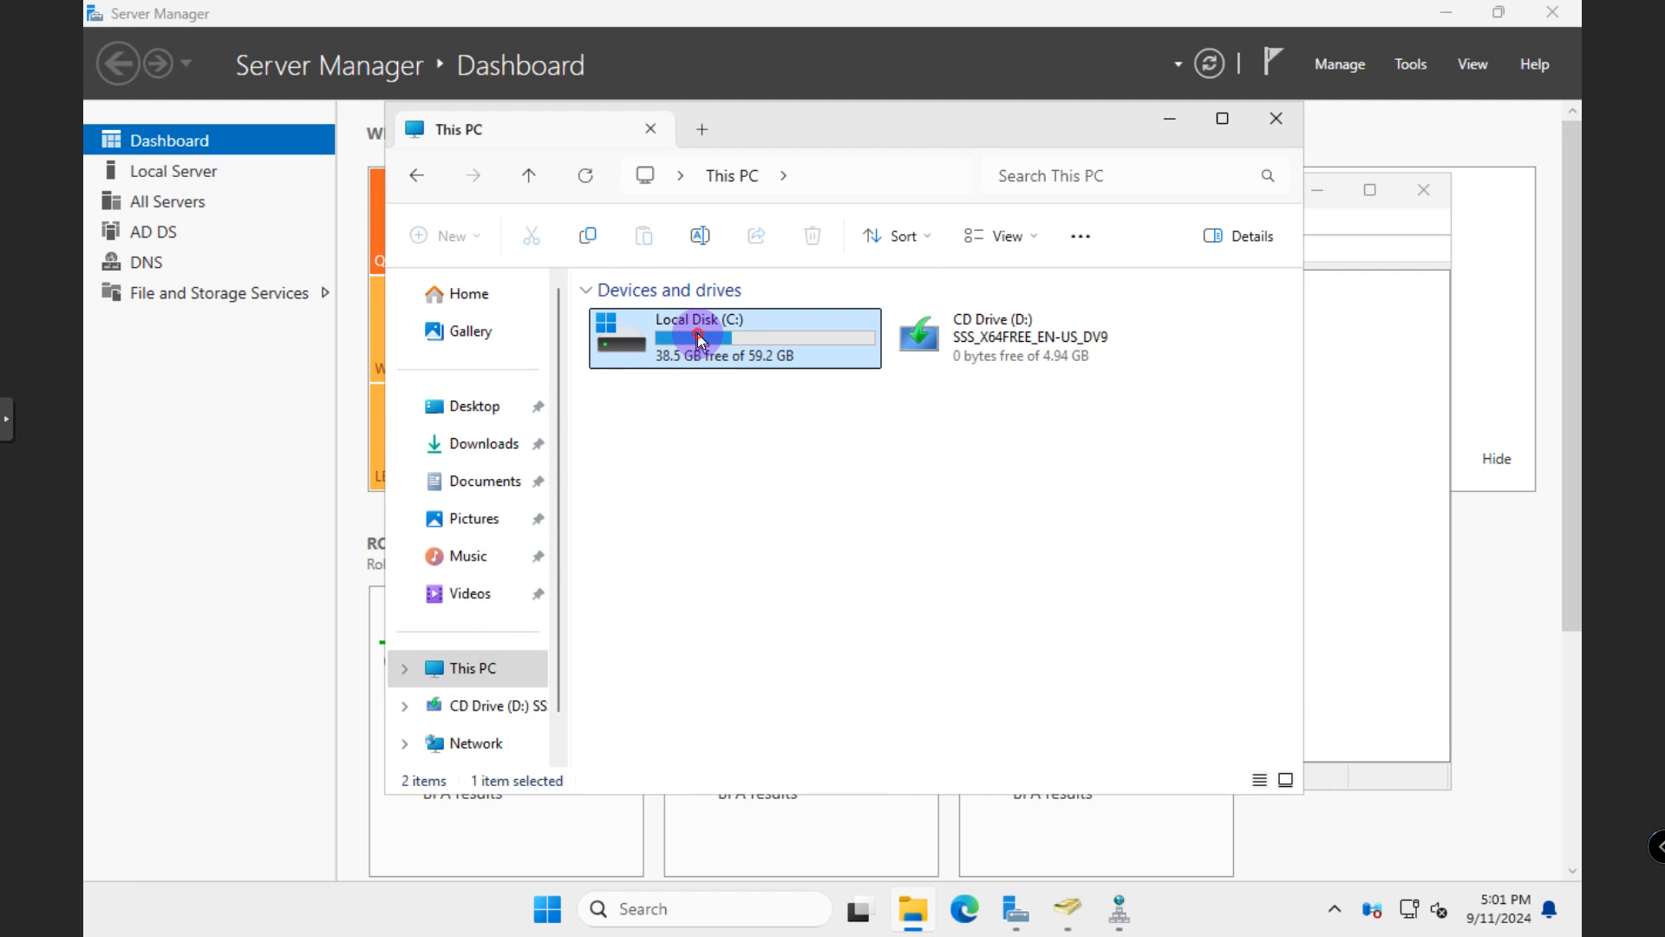
click(647, 488)
double_click(647, 487)
scroll(688, 595, down, 6)
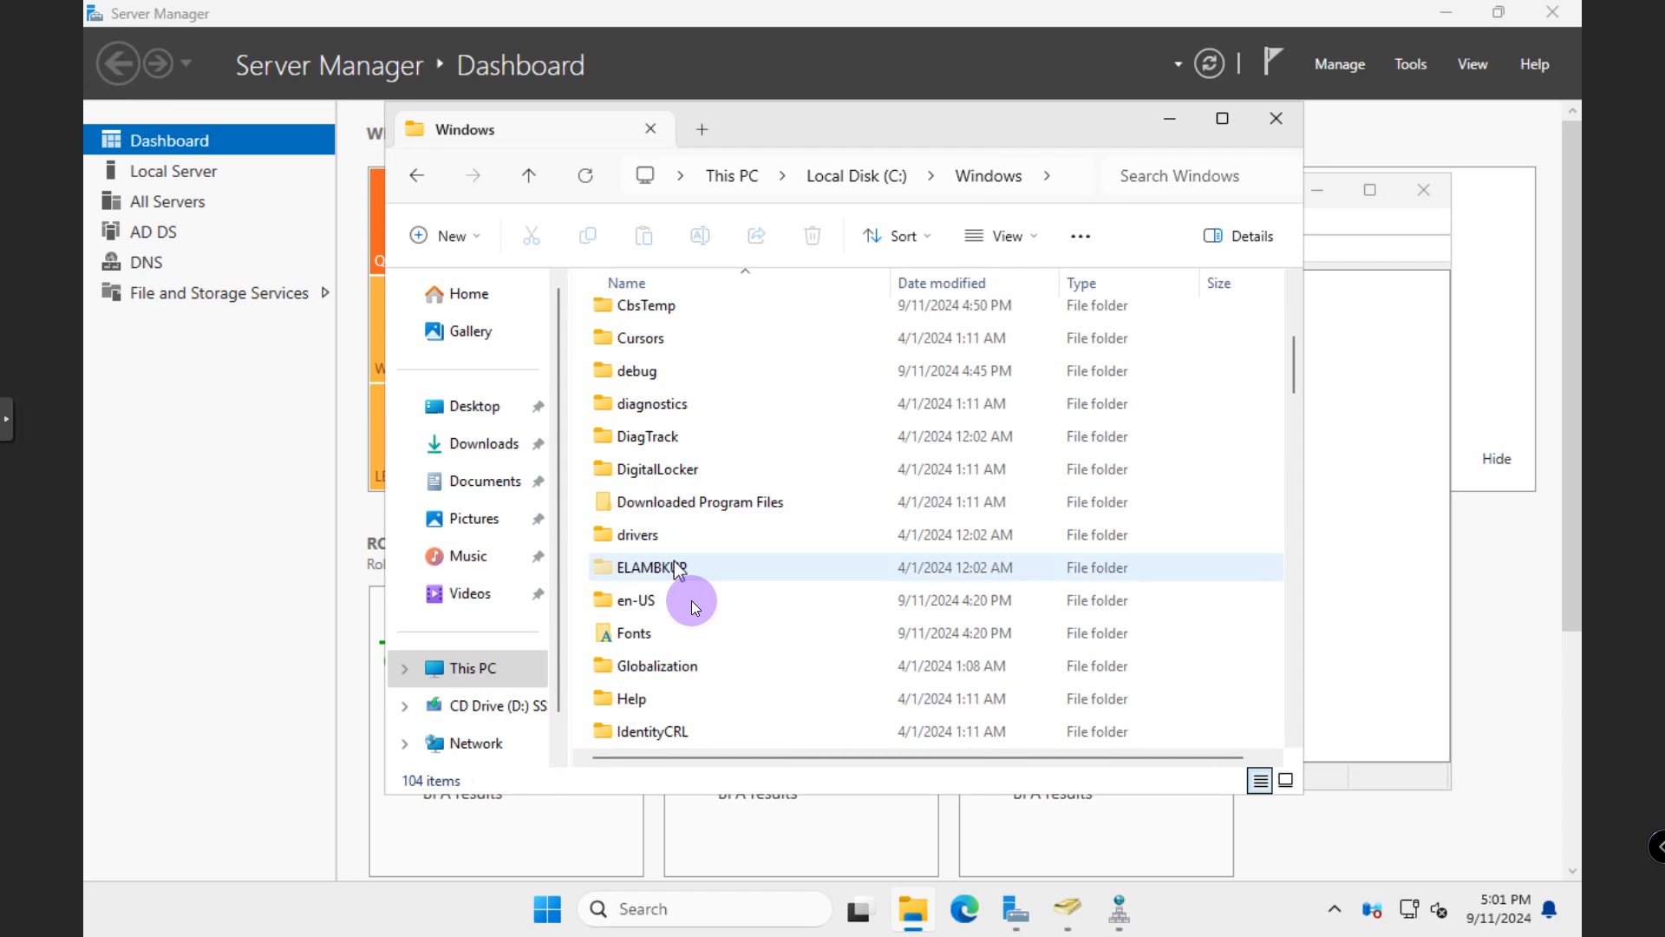
scroll(690, 598, down, 4)
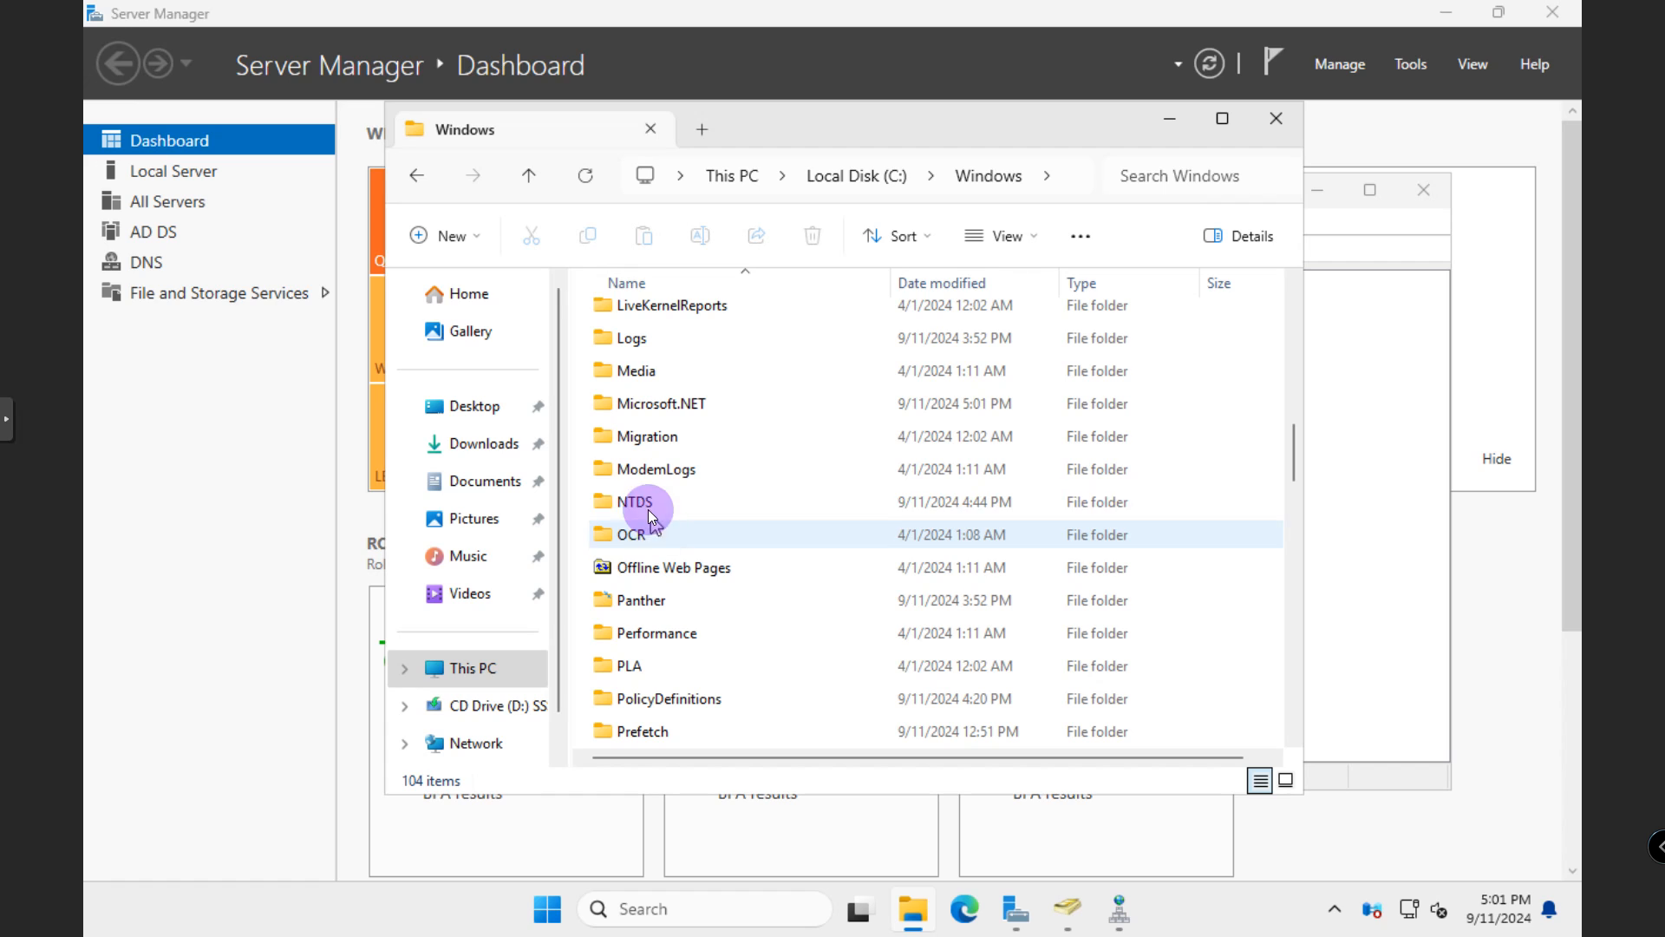
click(645, 507)
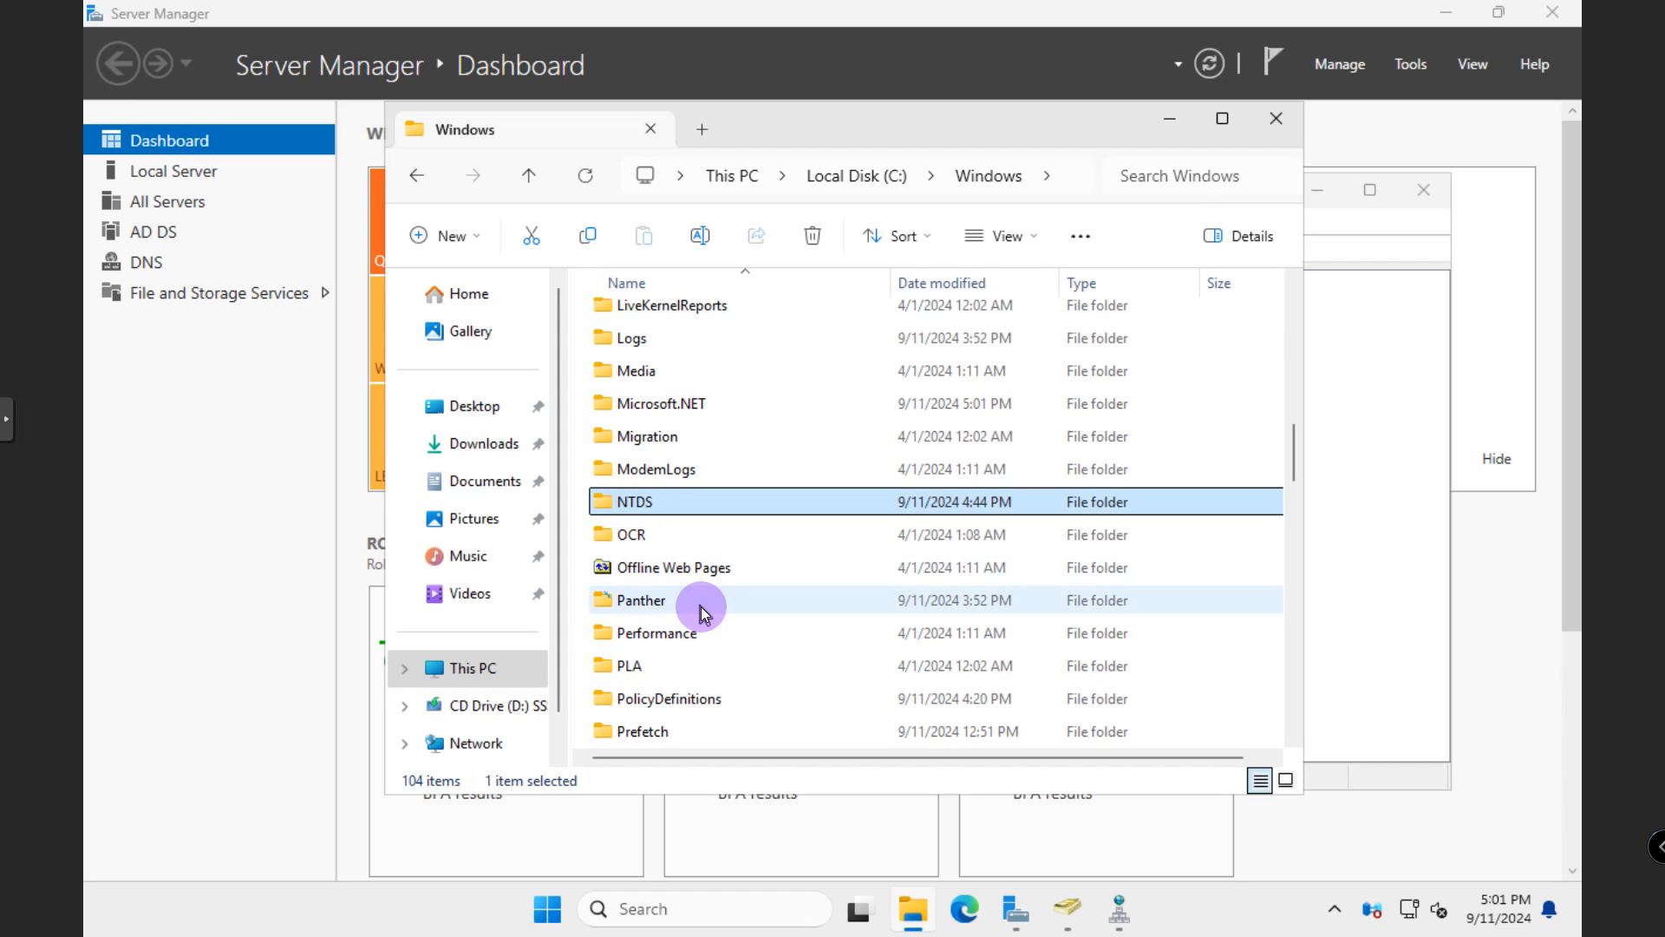
double_click(643, 507)
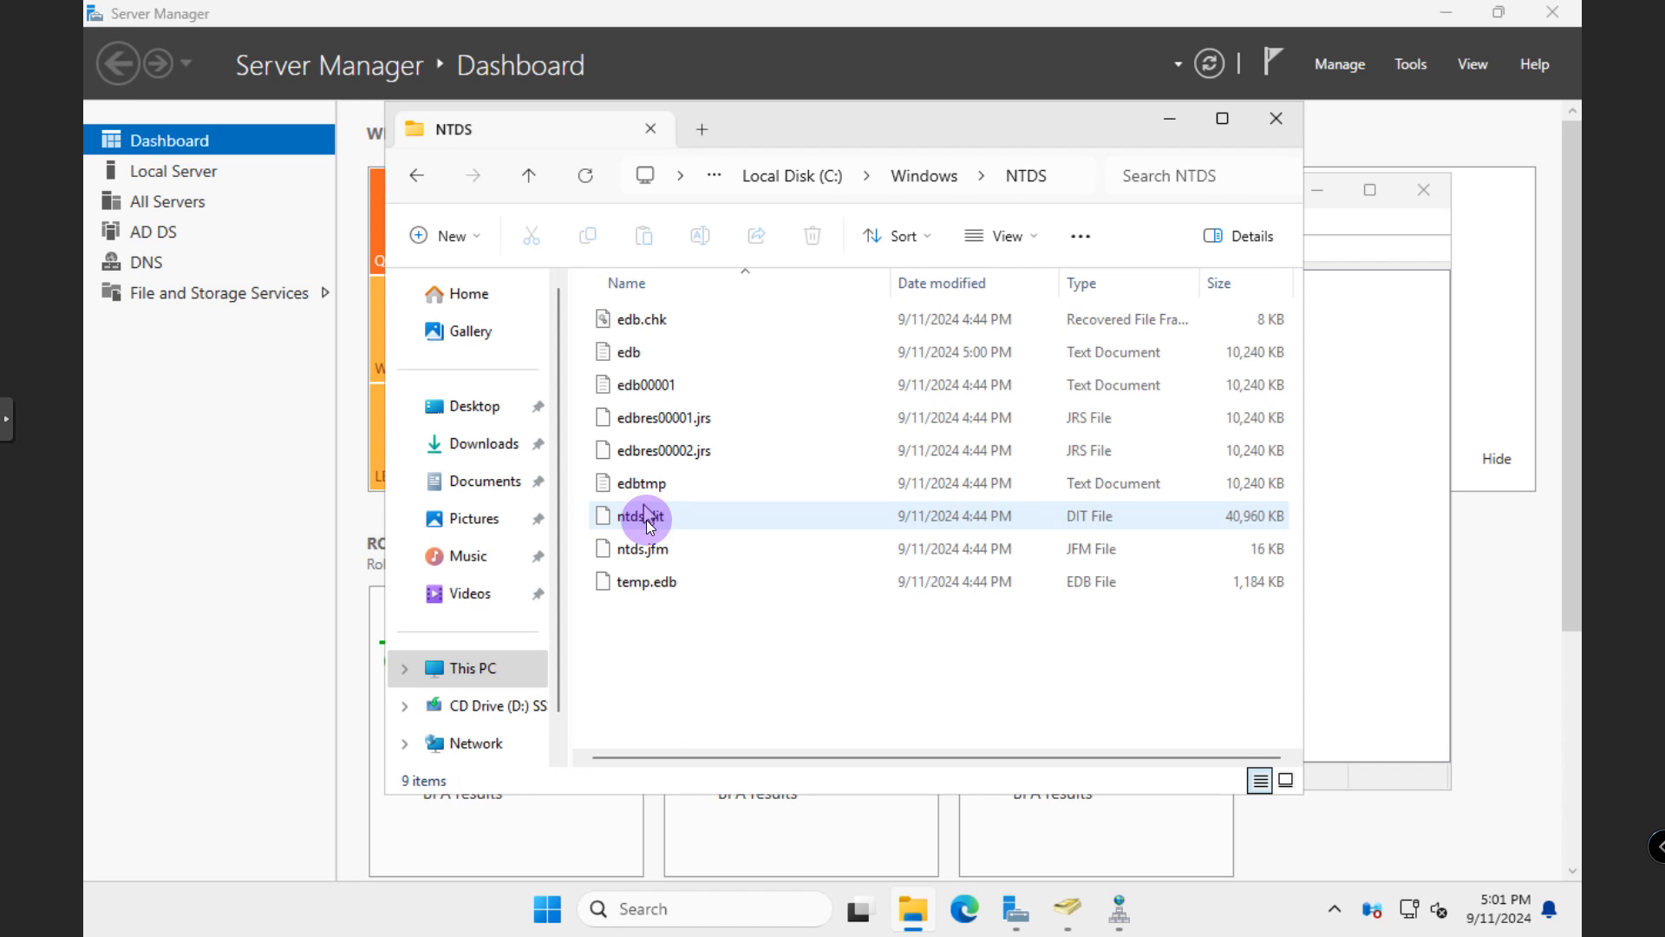
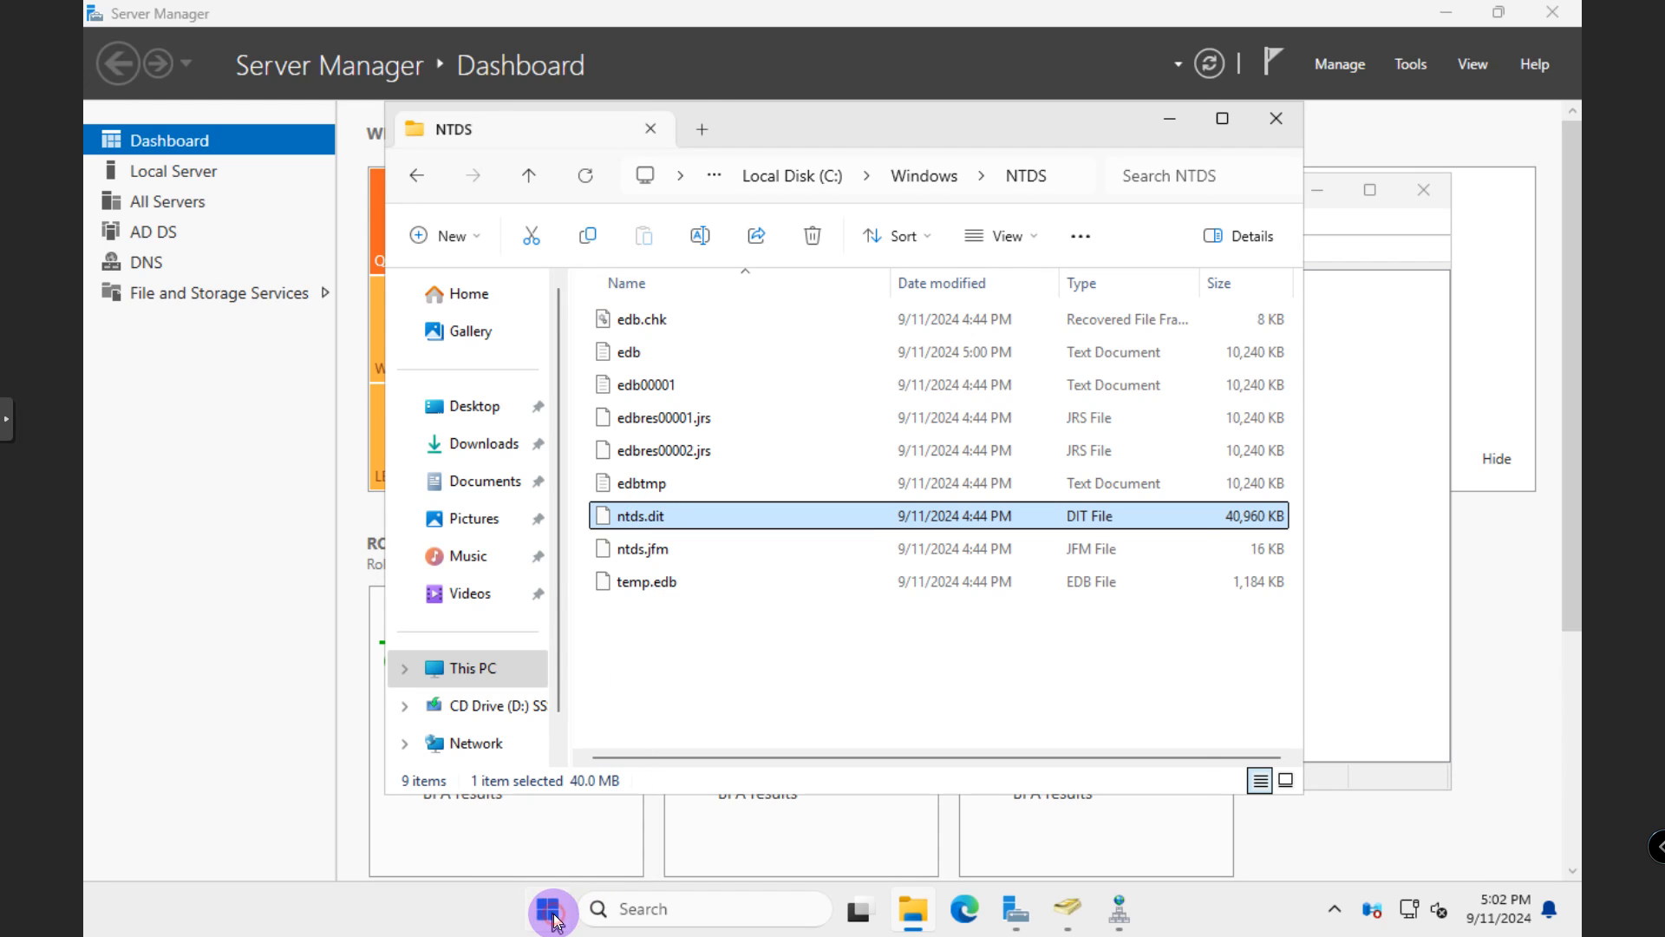
Step: Open a Windows PowerShell terminal and start the ntdsutil tool
click(548, 908)
click(1112, 217)
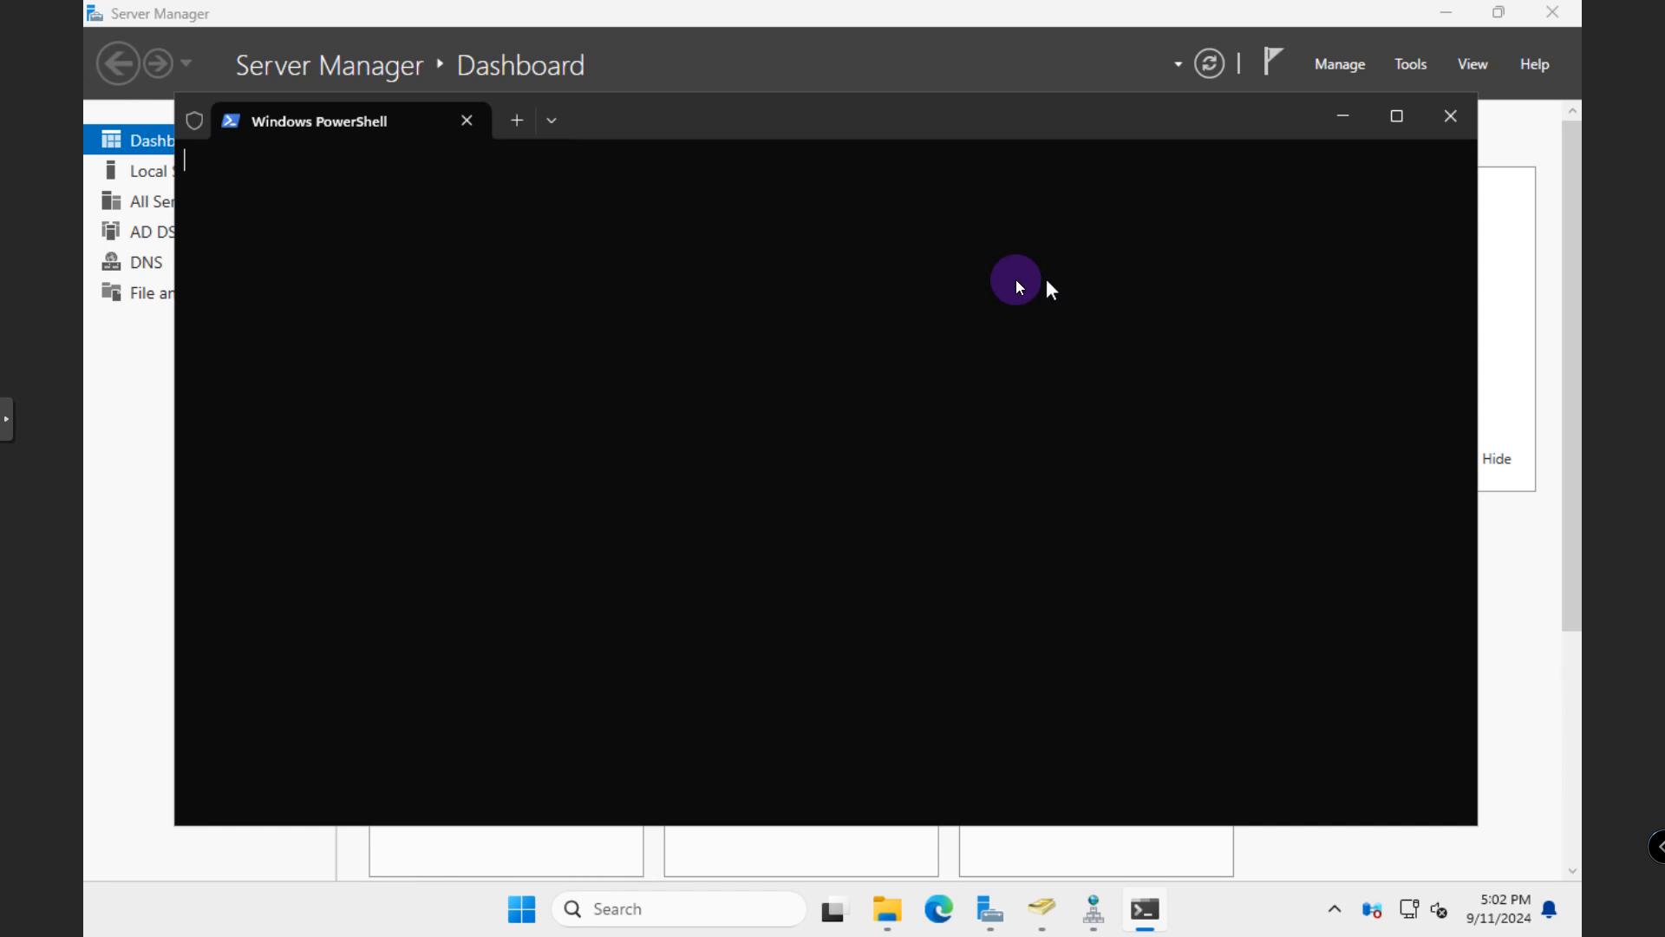
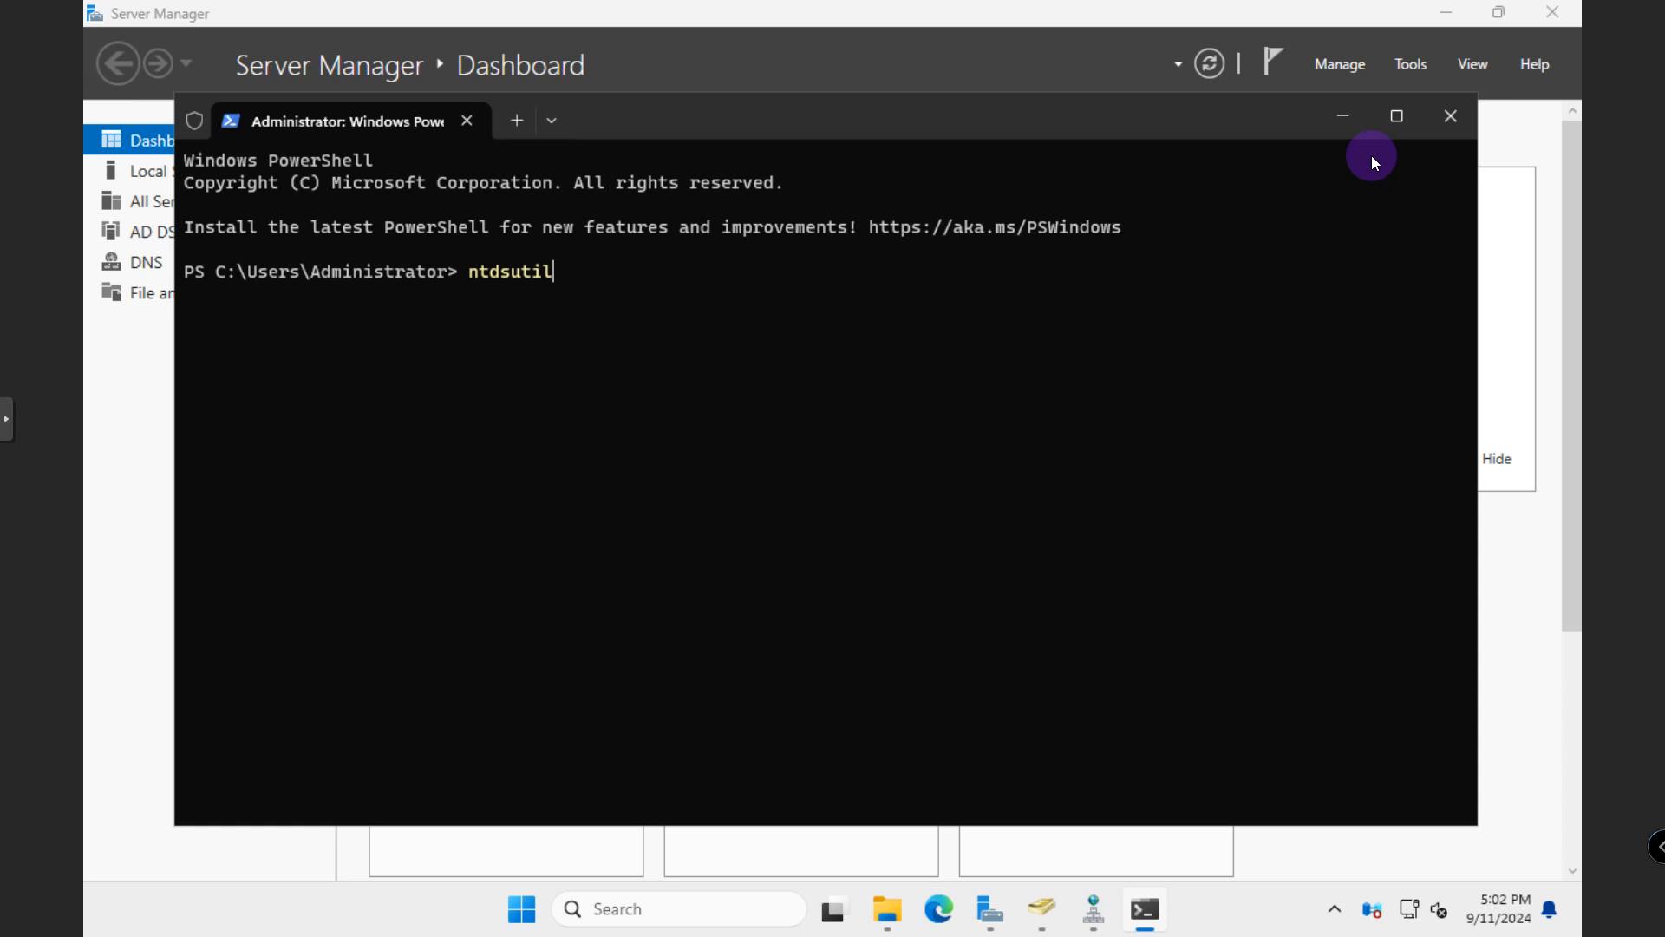
key(Return)
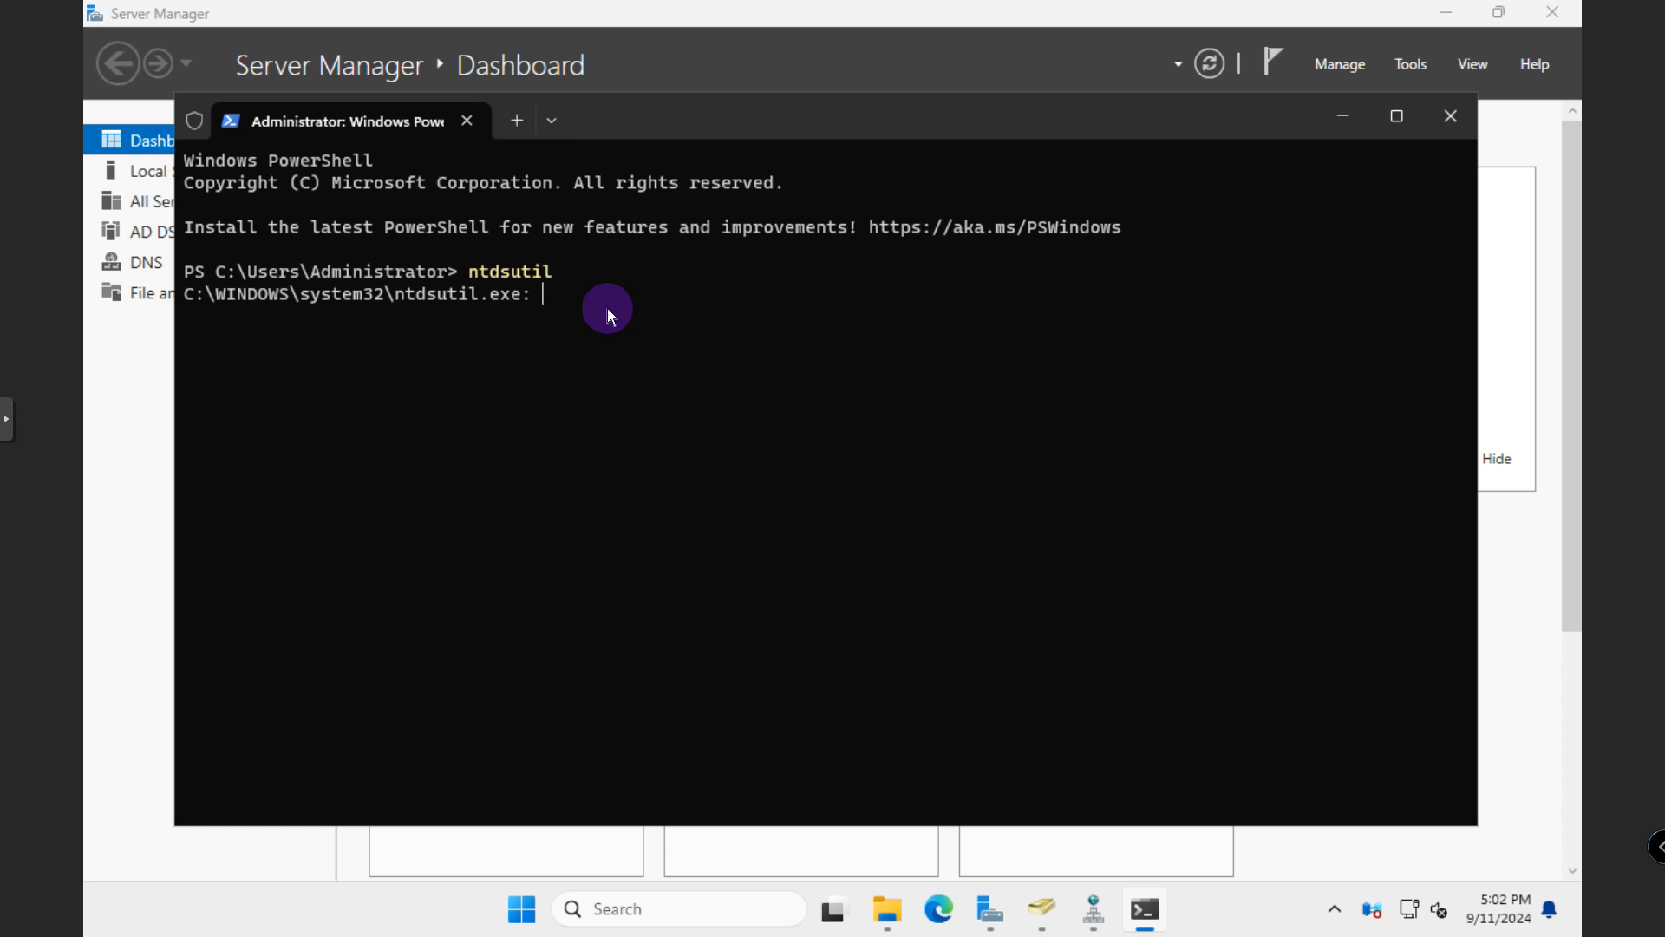
mouse_move(653, 3)
click(701, 412)
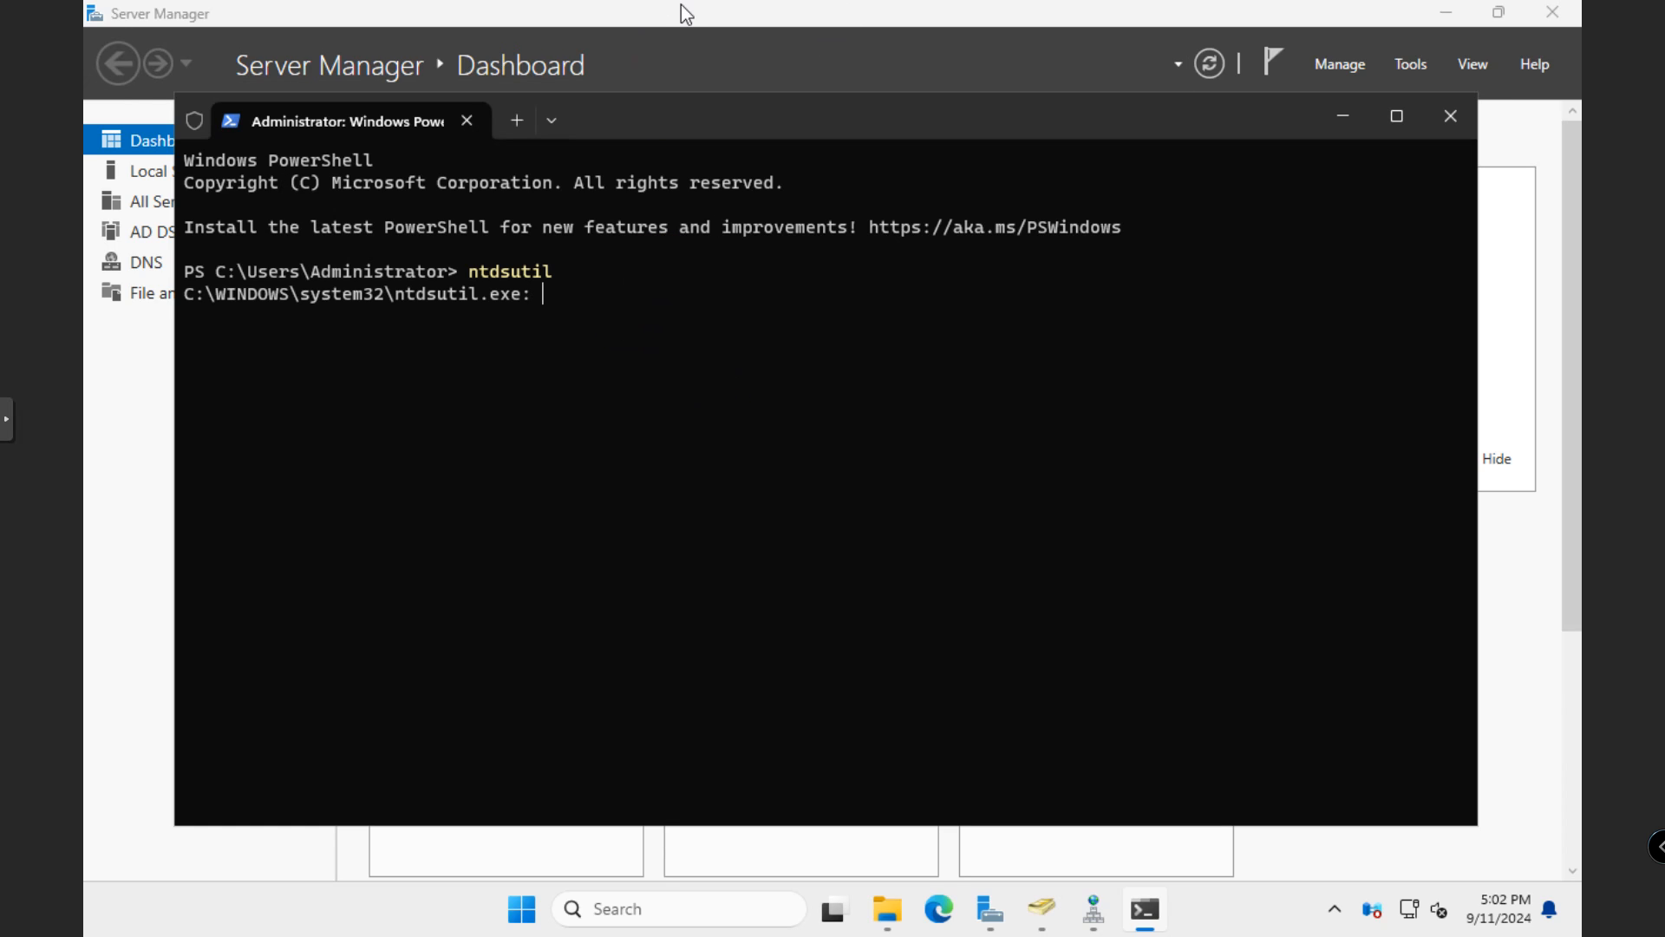
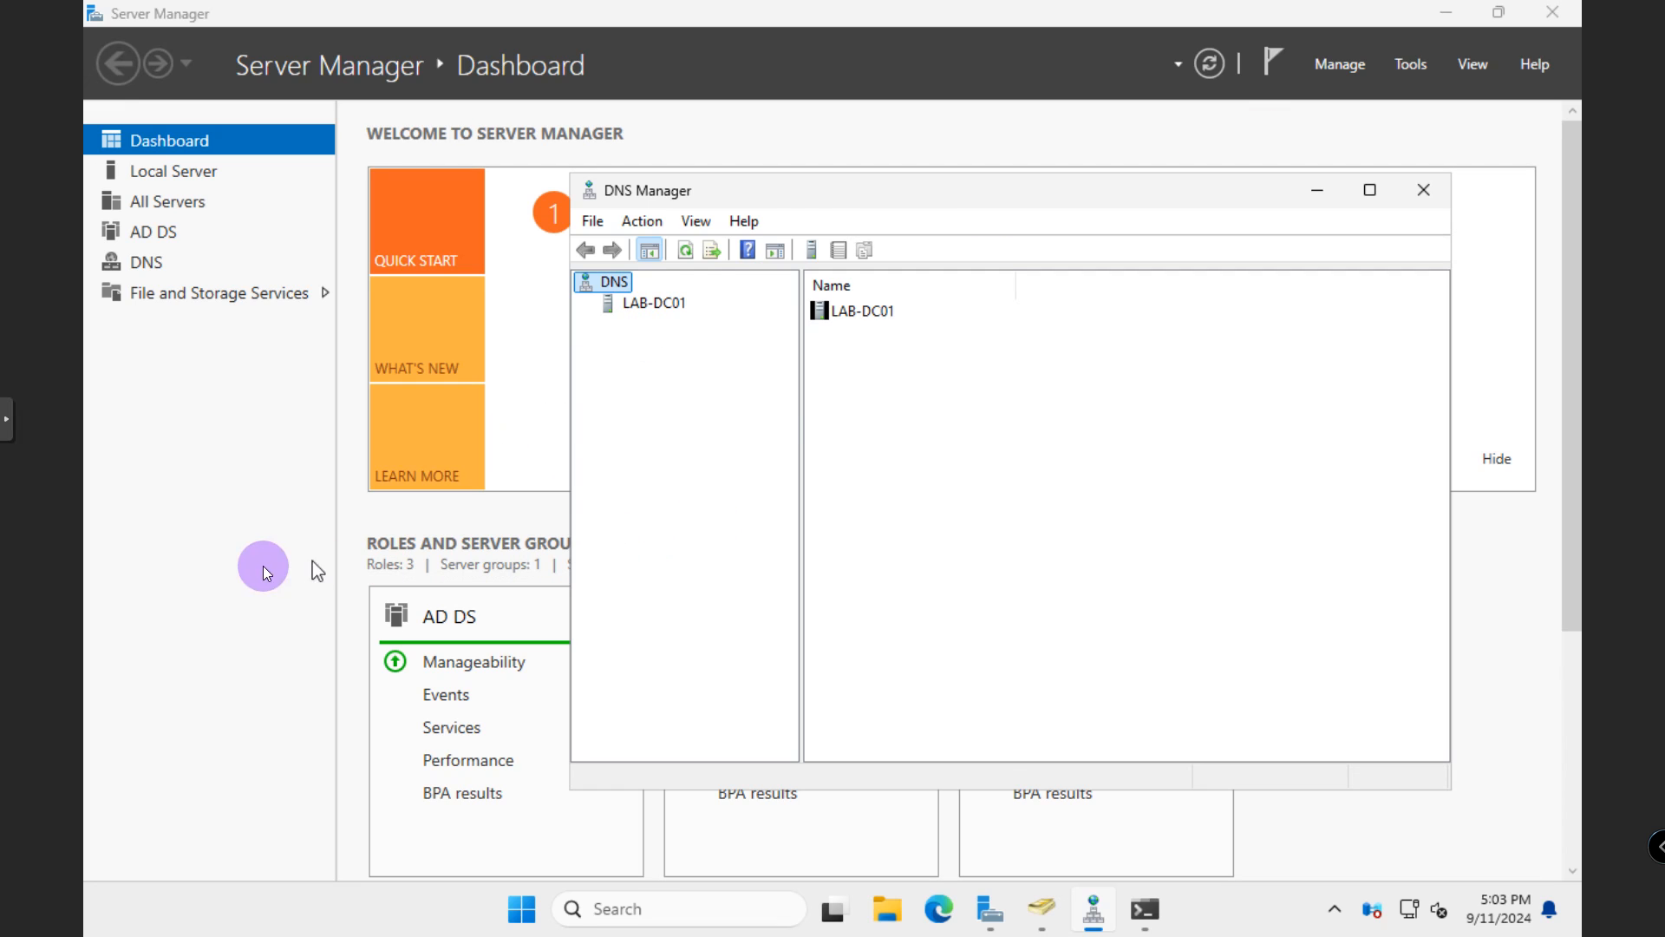
Step: Return to Active Directory Users and Computers, examine the homelabs.local domain's name and functional levels in its properties, and close them
click(289, 570)
click(1040, 907)
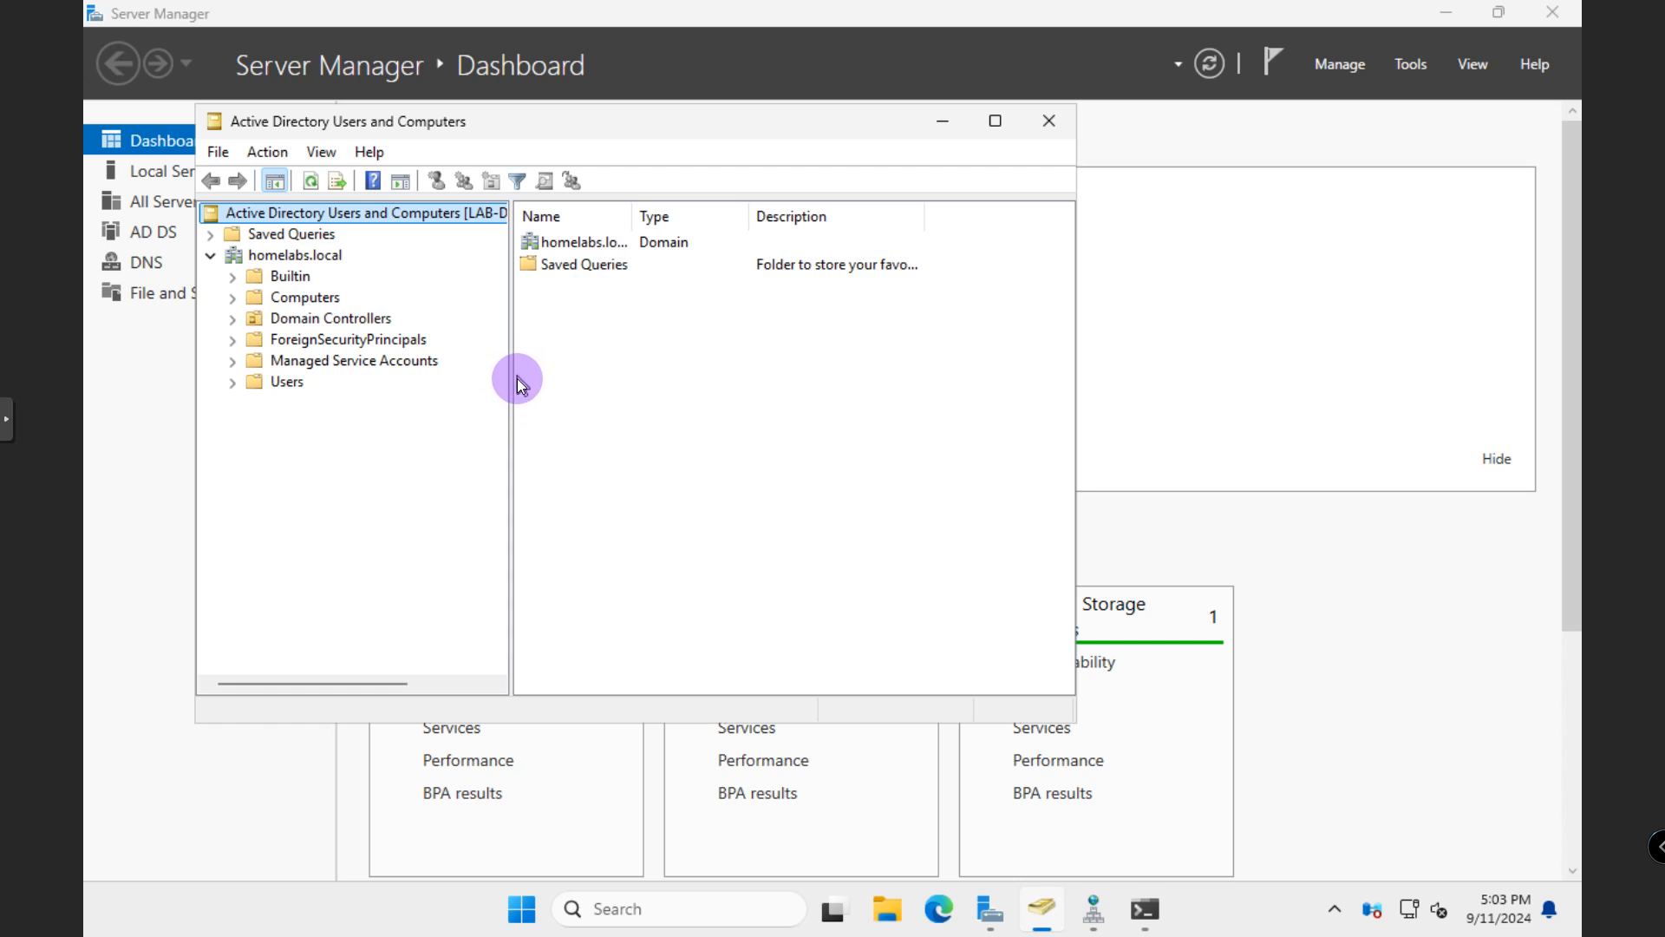
drag(513, 383, 480, 395)
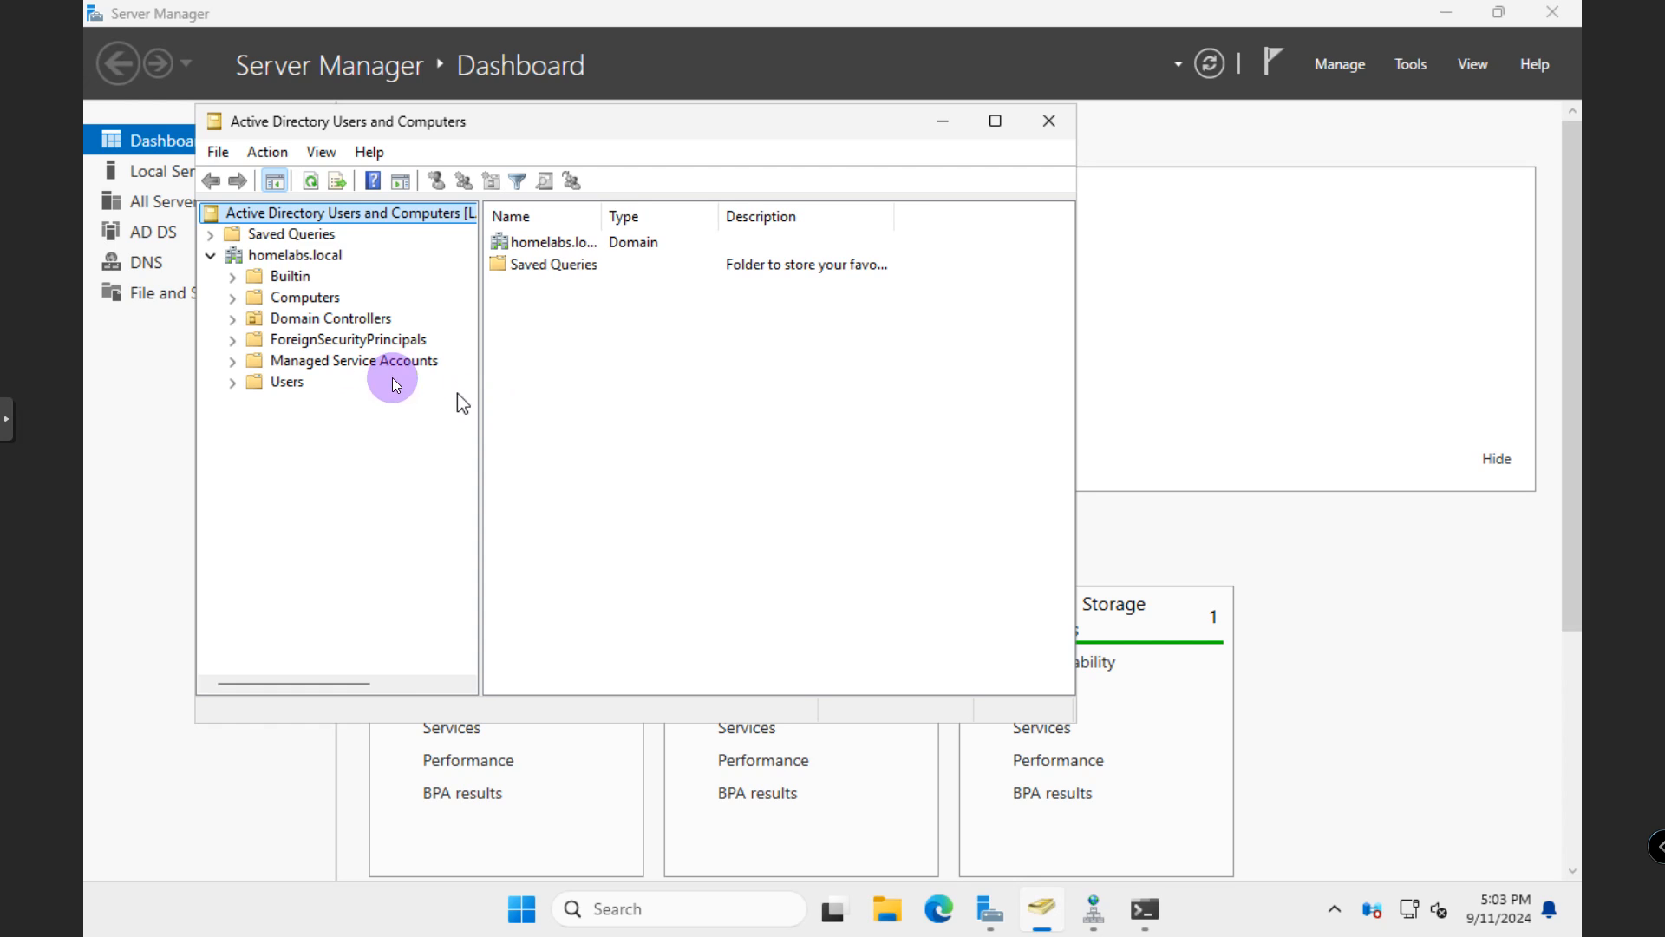
click(273, 261)
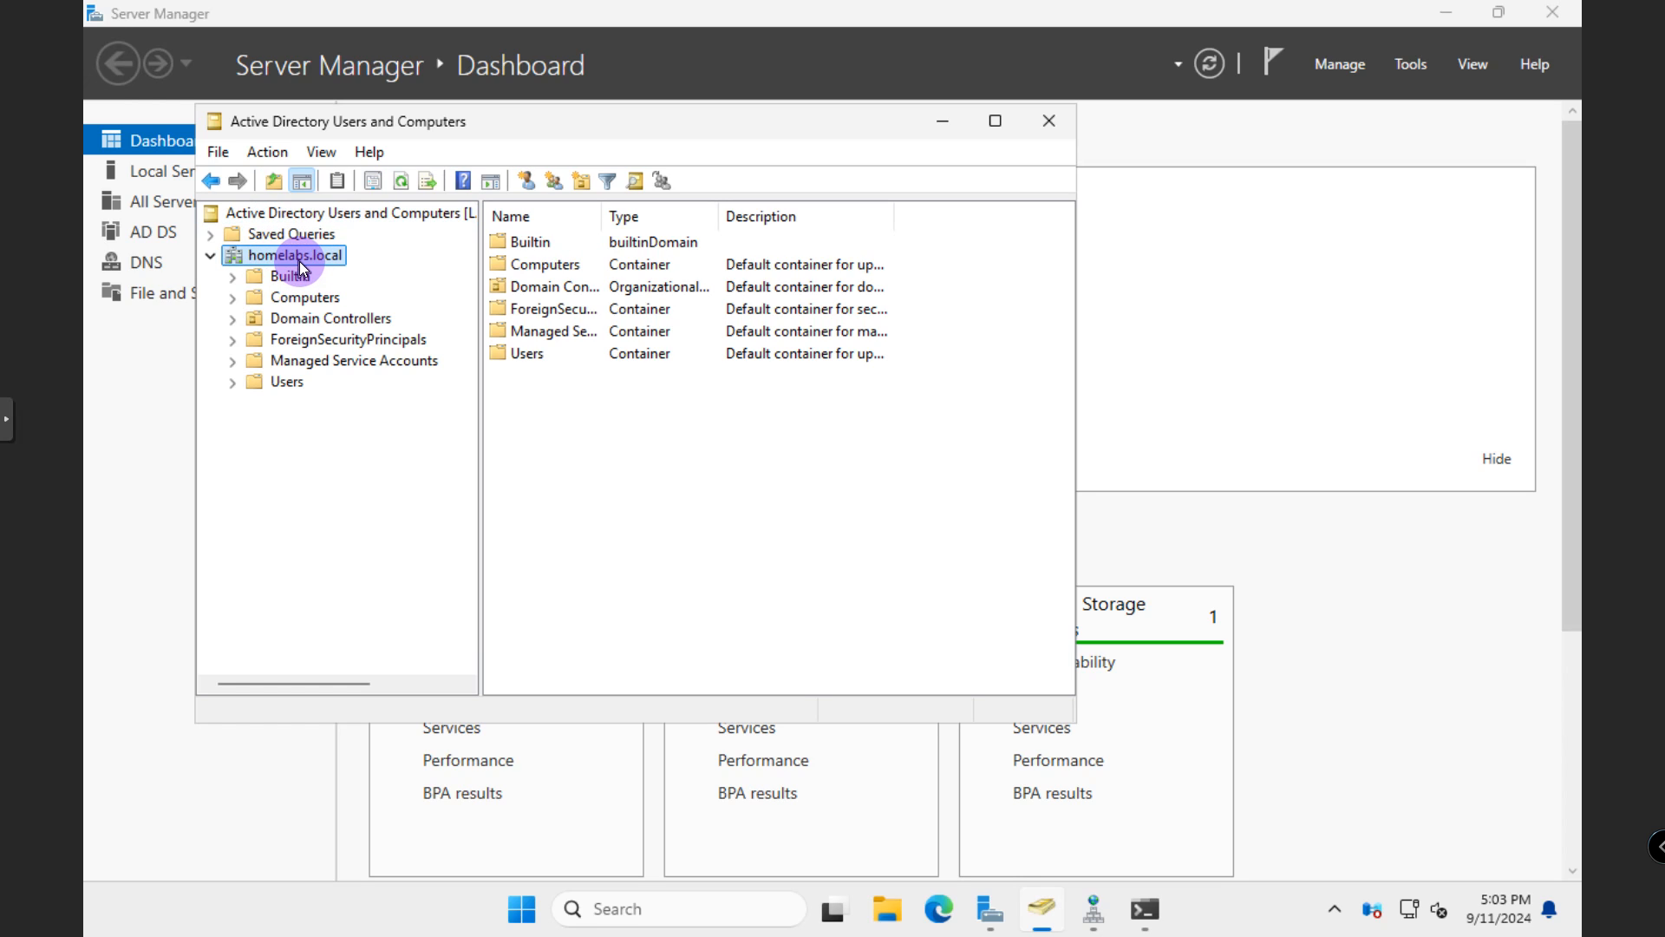
right_click(299, 262)
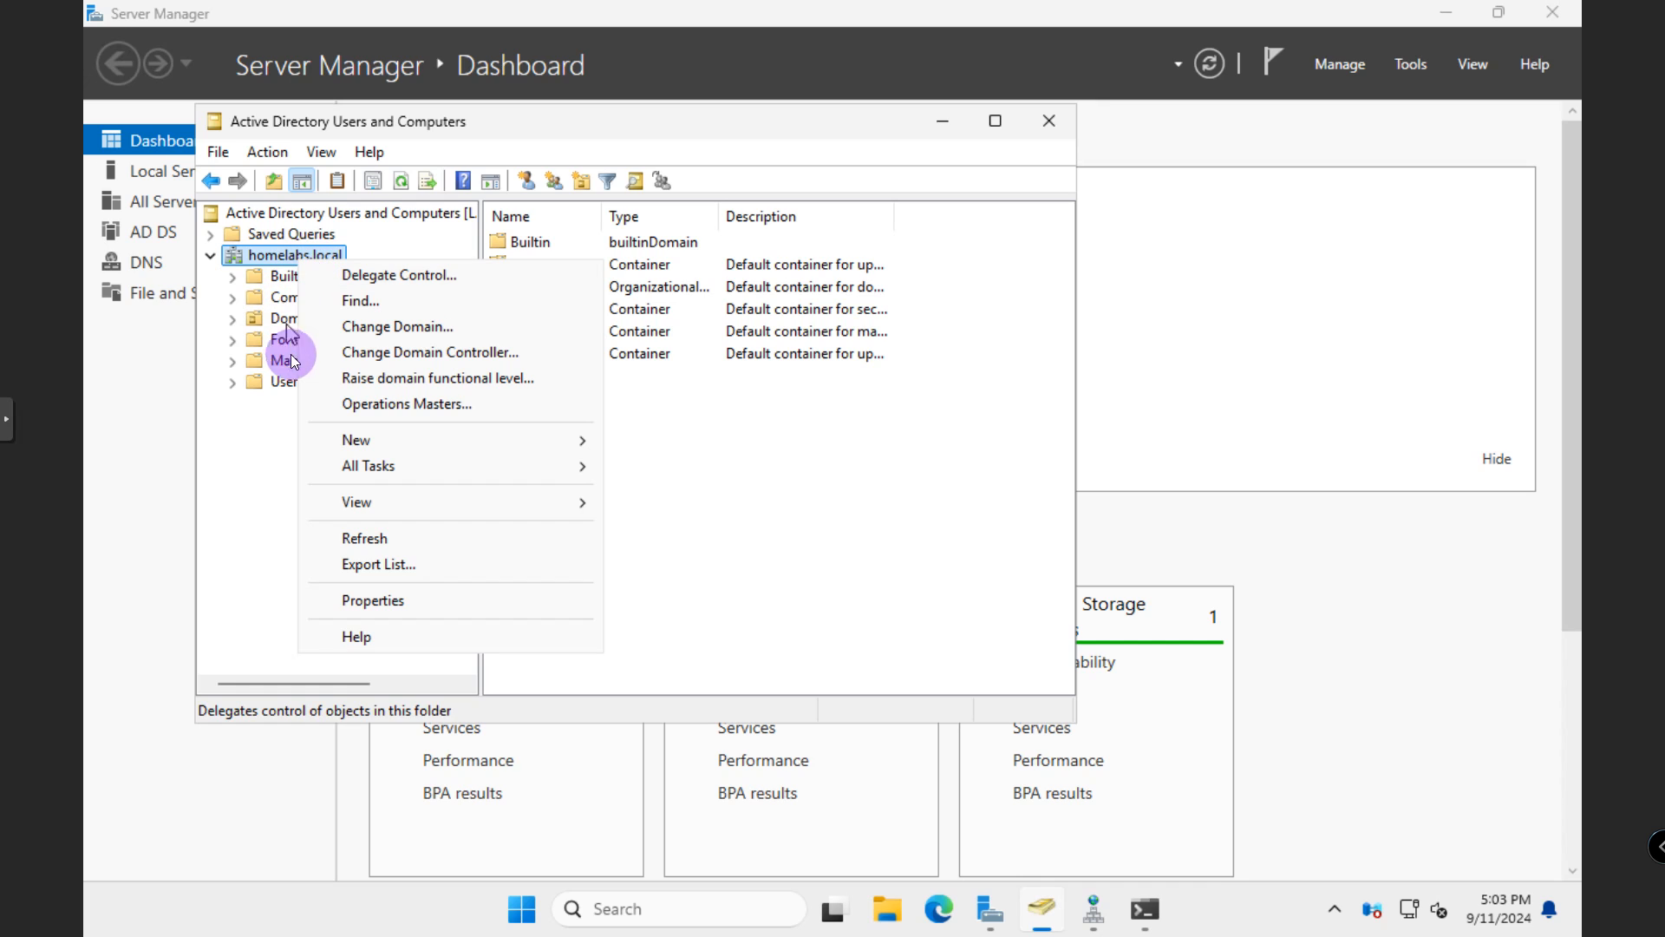
click(362, 600)
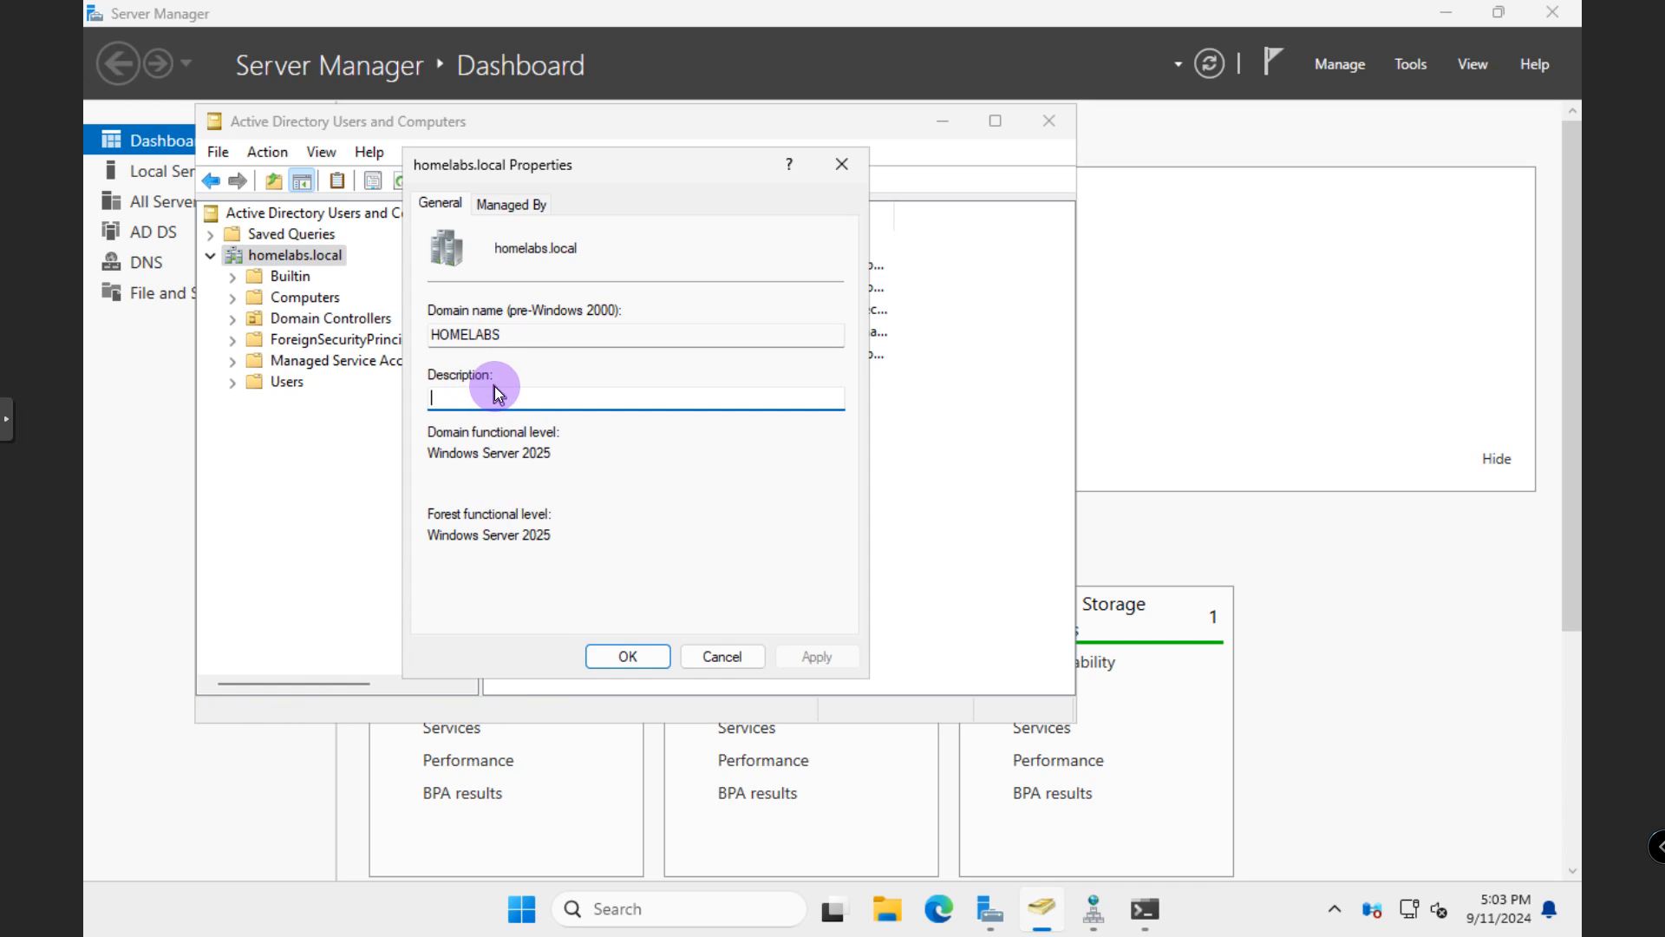
drag(501, 336, 445, 362)
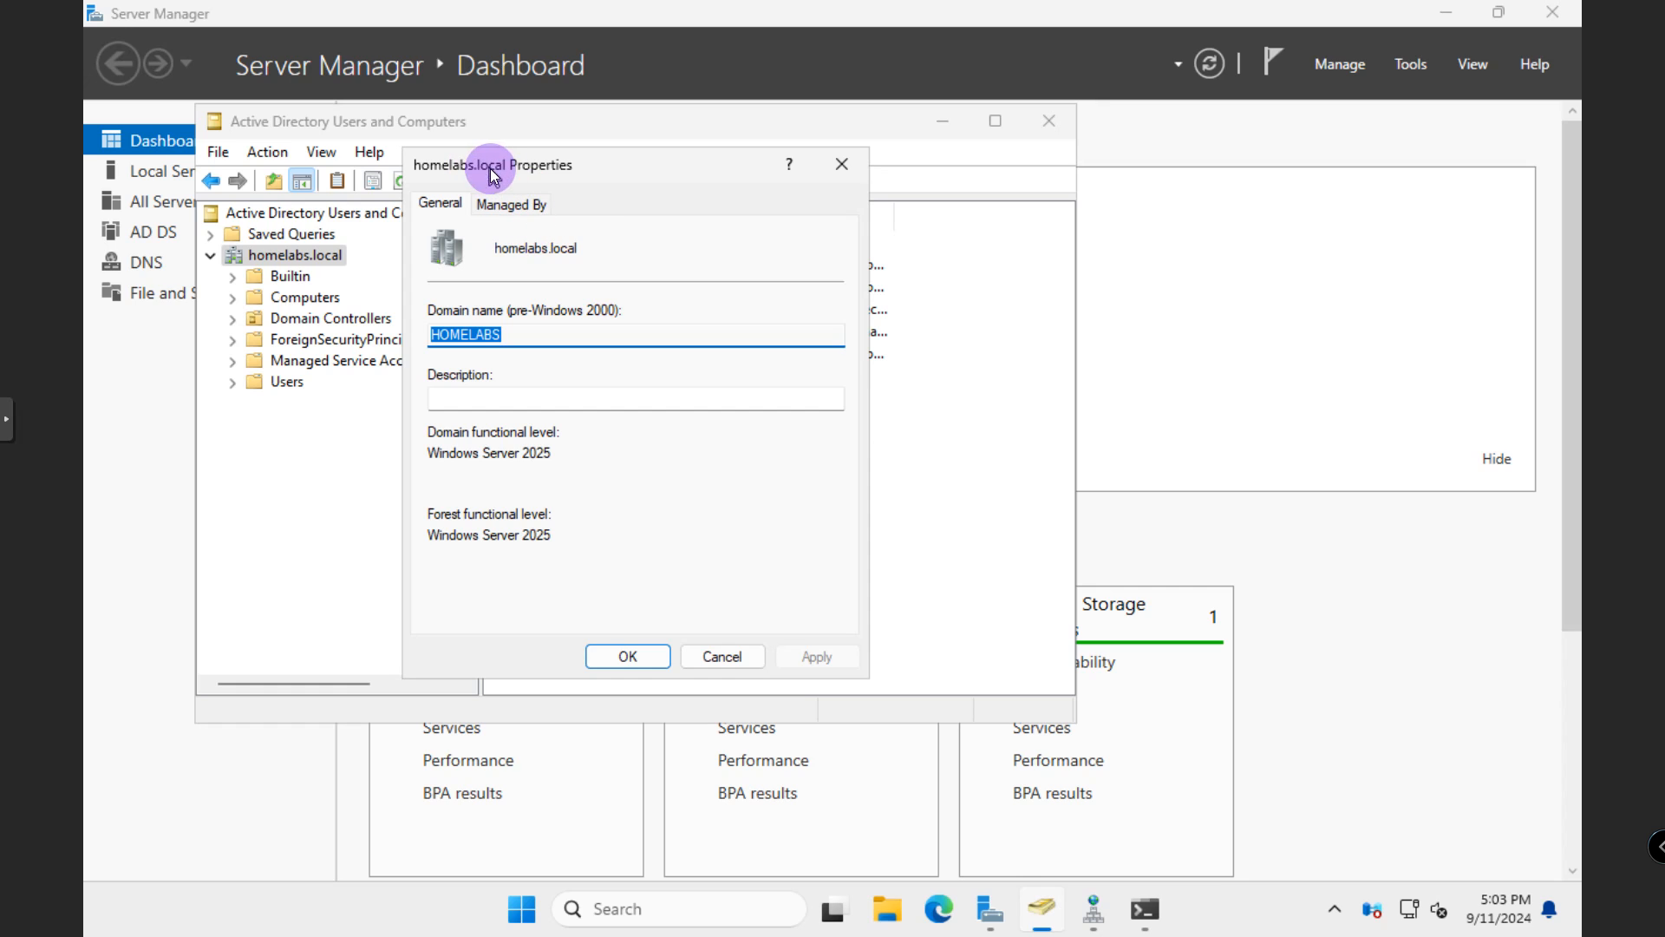
click(842, 166)
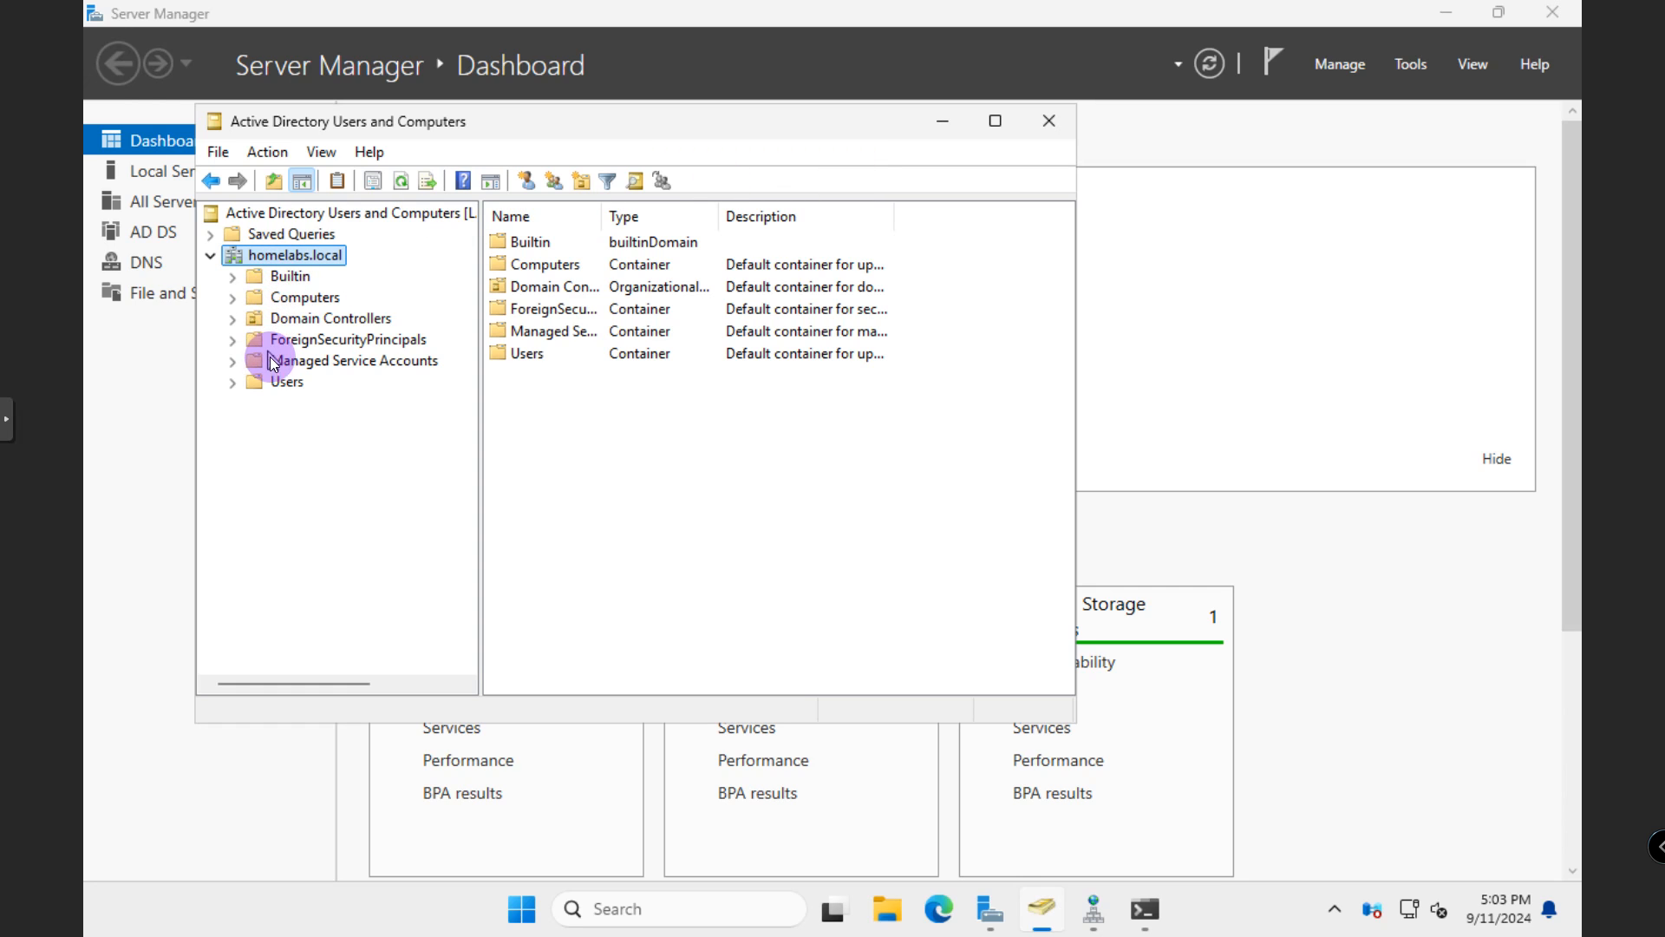
Step: Examine the contents of the default homelabs.local containers, including Builtin, Computers, Managed Service Accounts and Domain Controllers
click(234, 285)
click(237, 363)
drag(737, 130, 857, 193)
mouse_move(1490, 26)
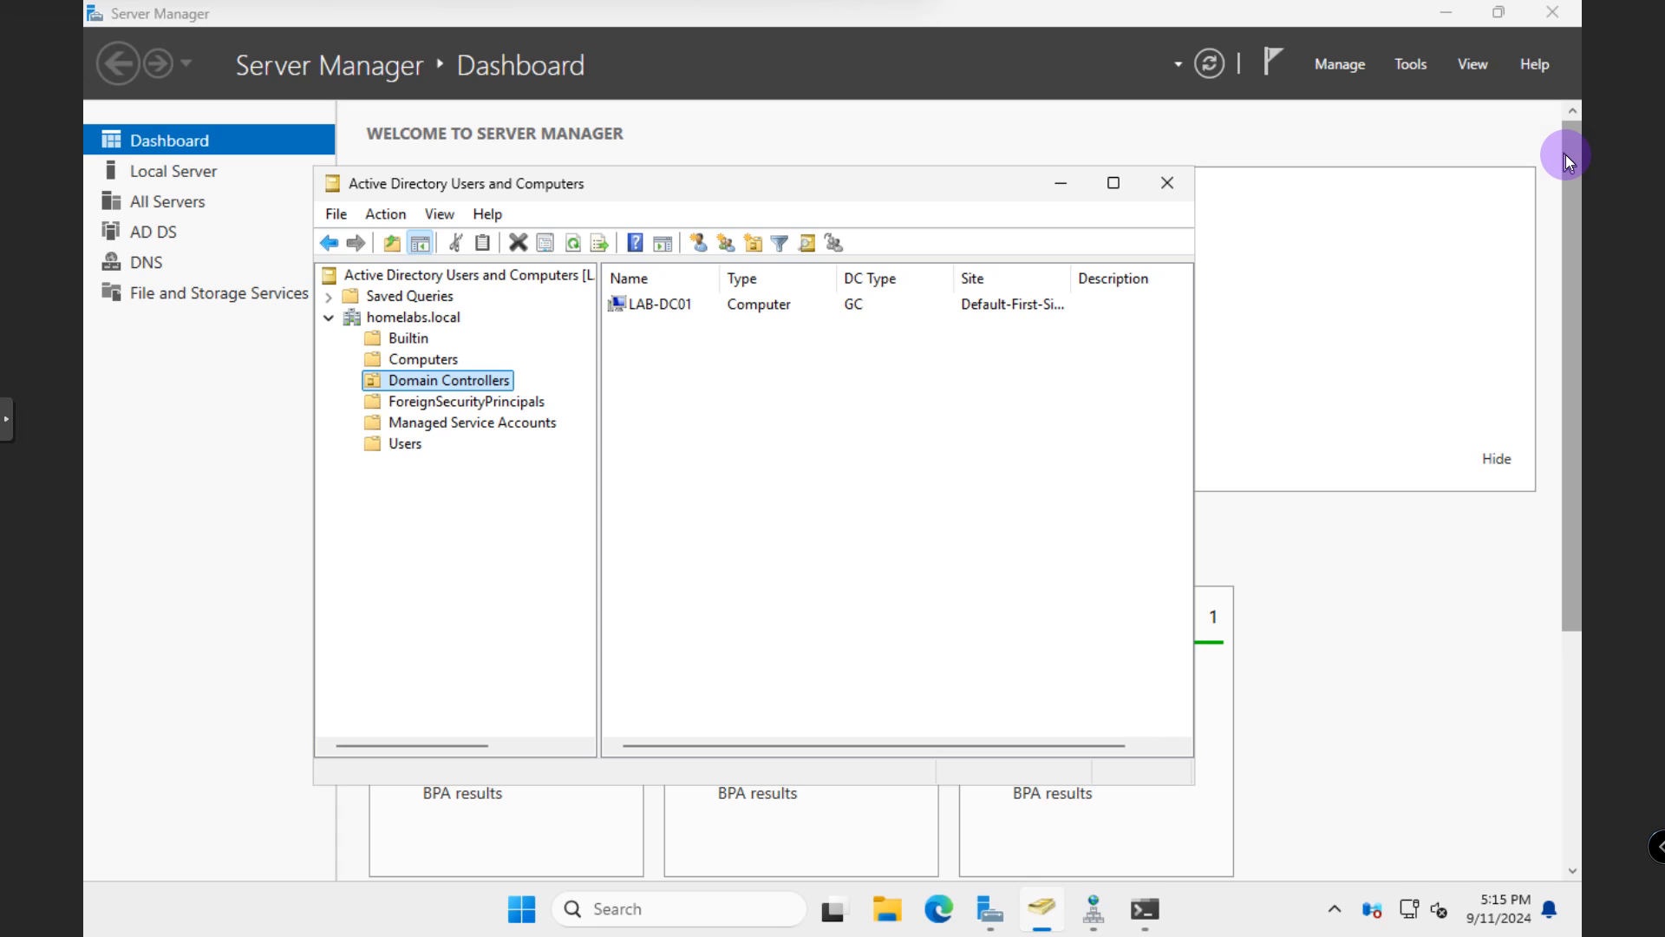
click(415, 343)
click(421, 357)
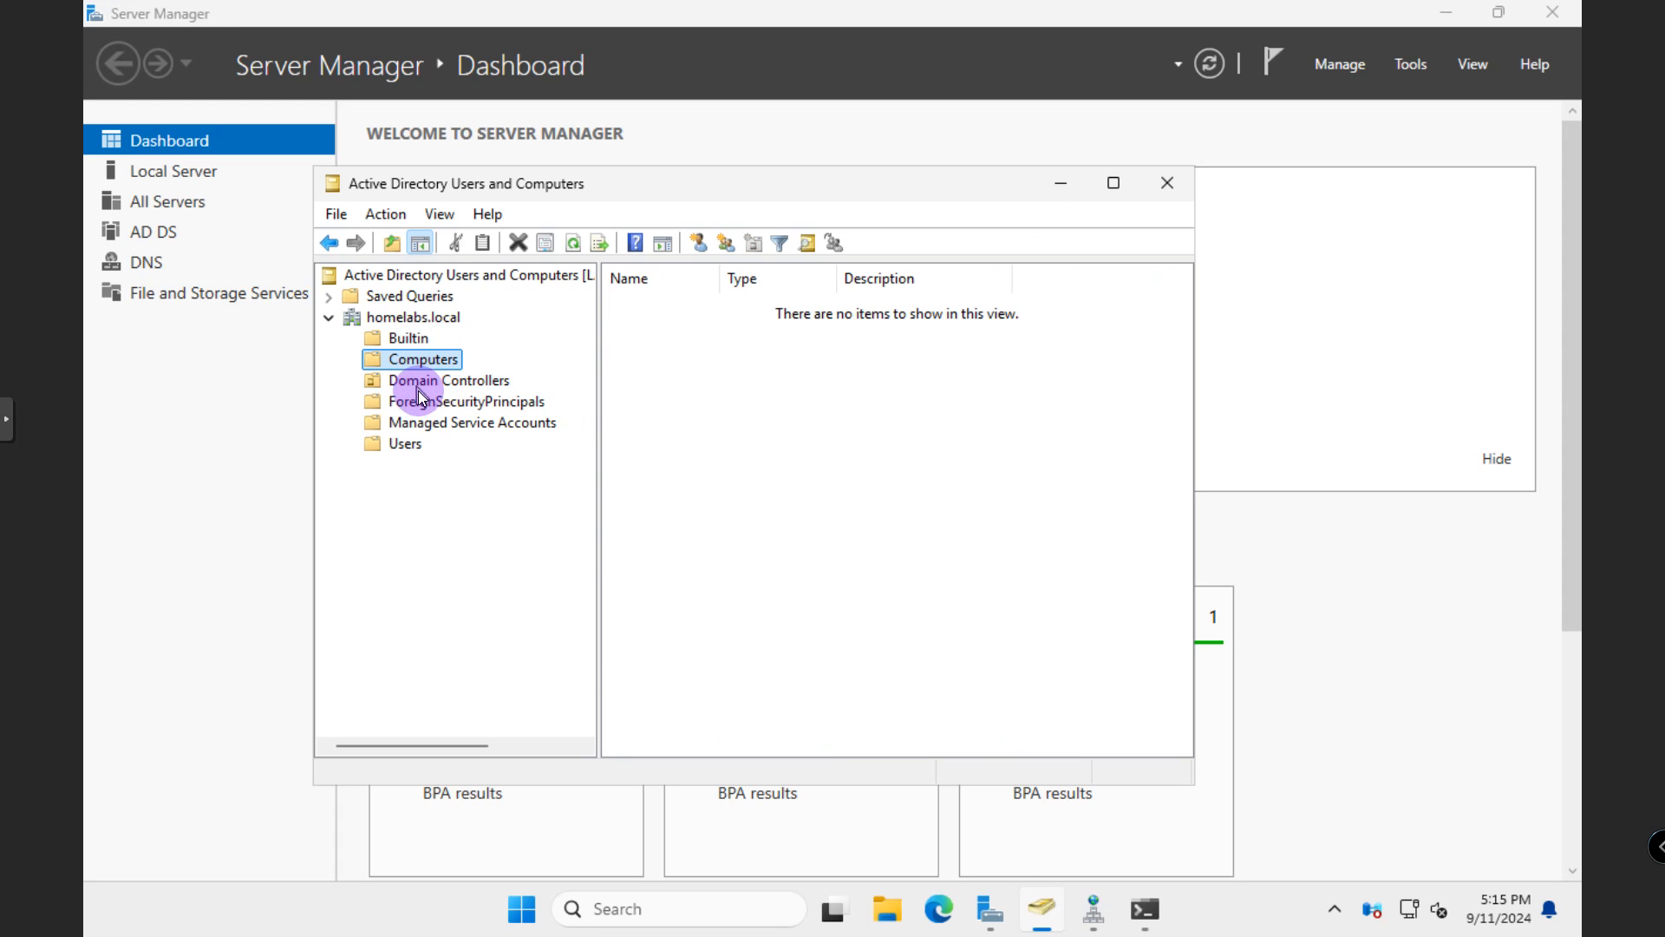
click(413, 423)
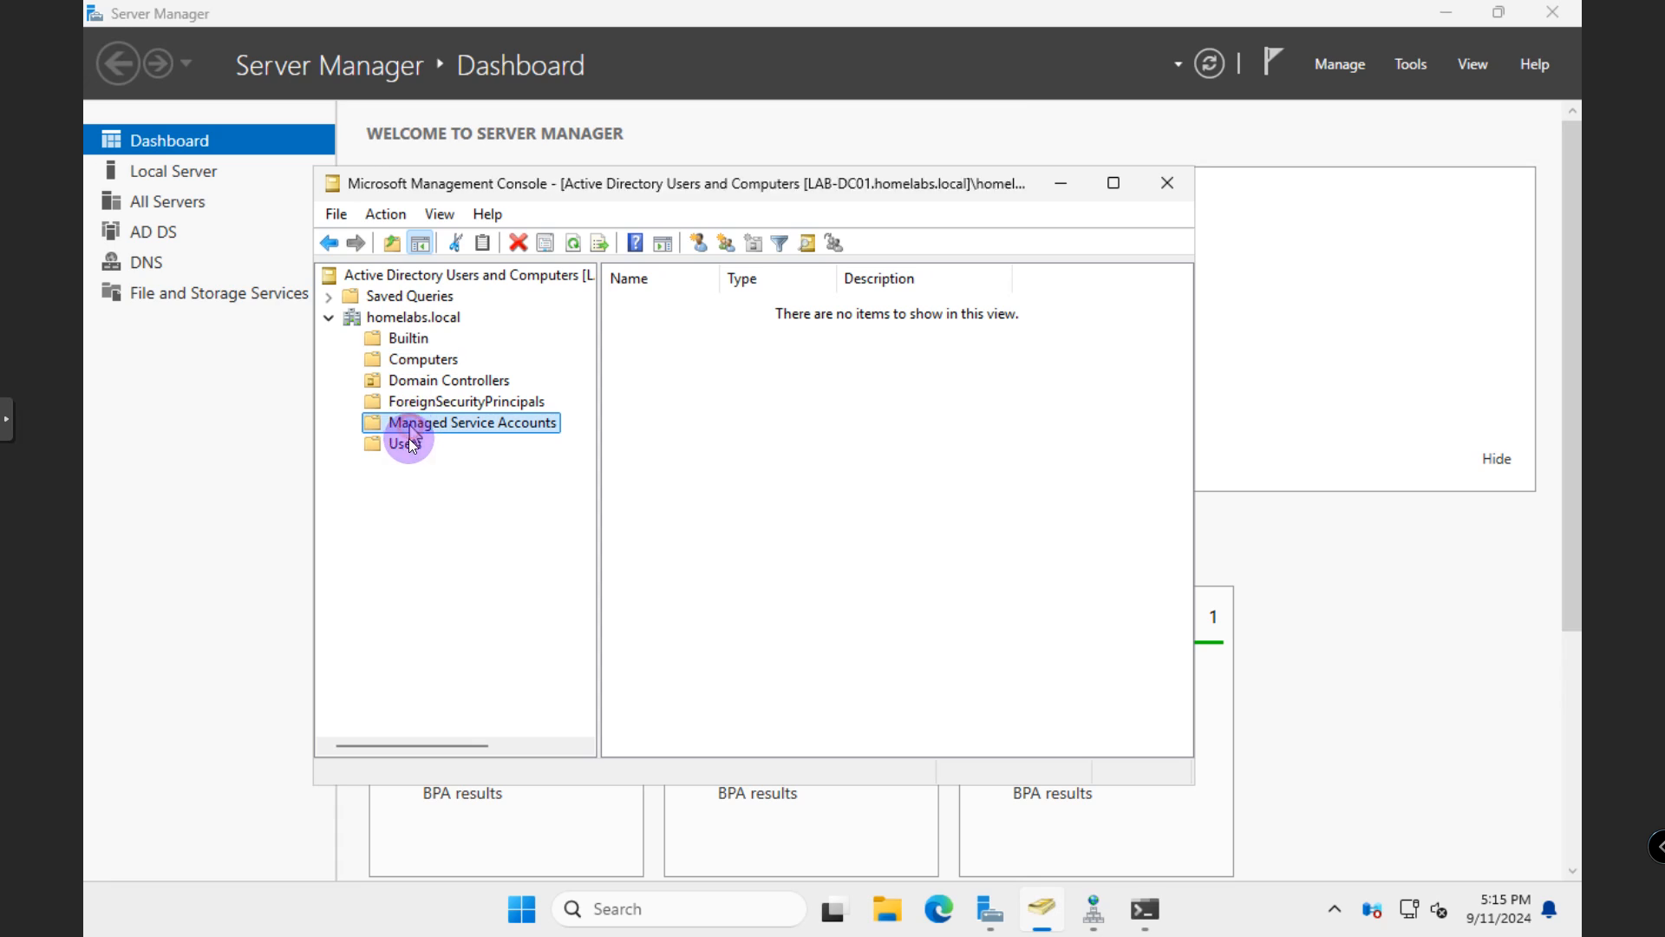
click(412, 384)
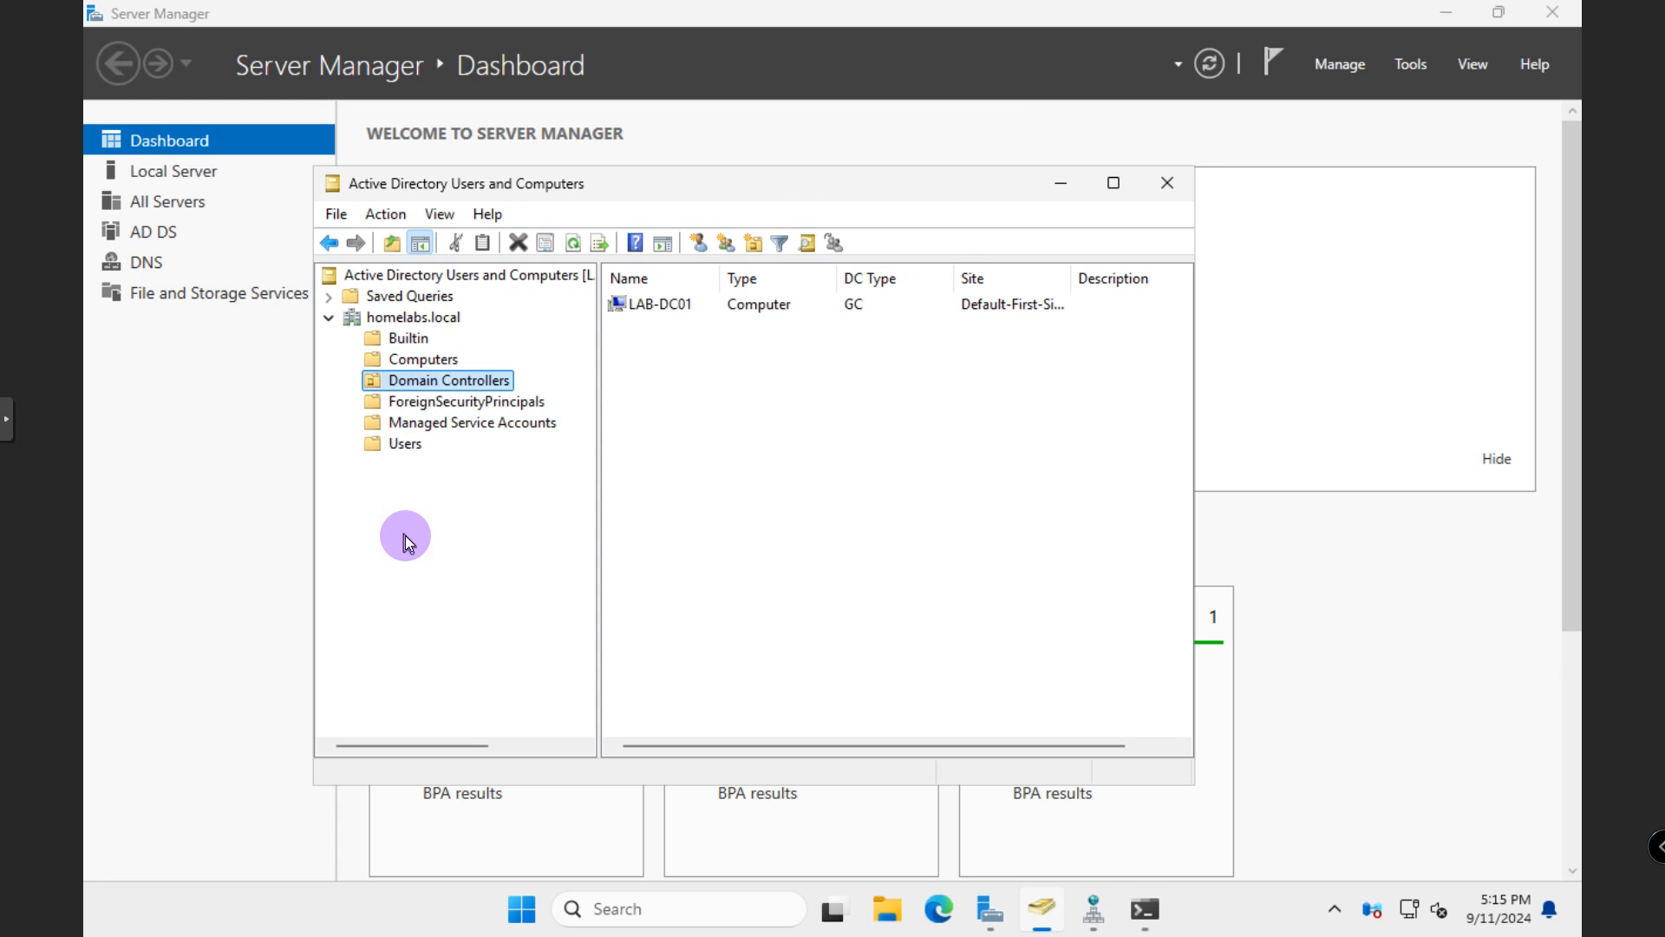